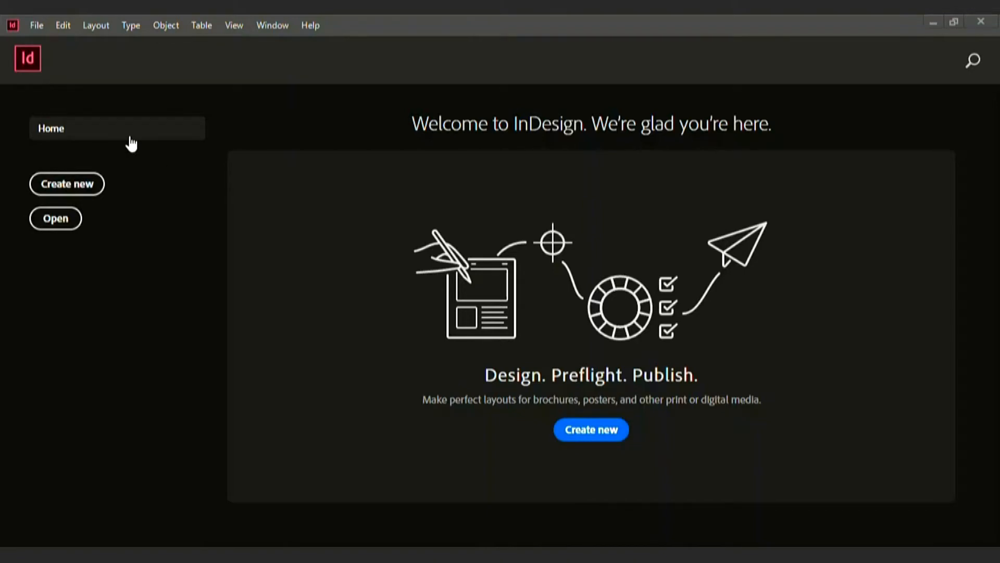
pyautogui.click(77, 193)
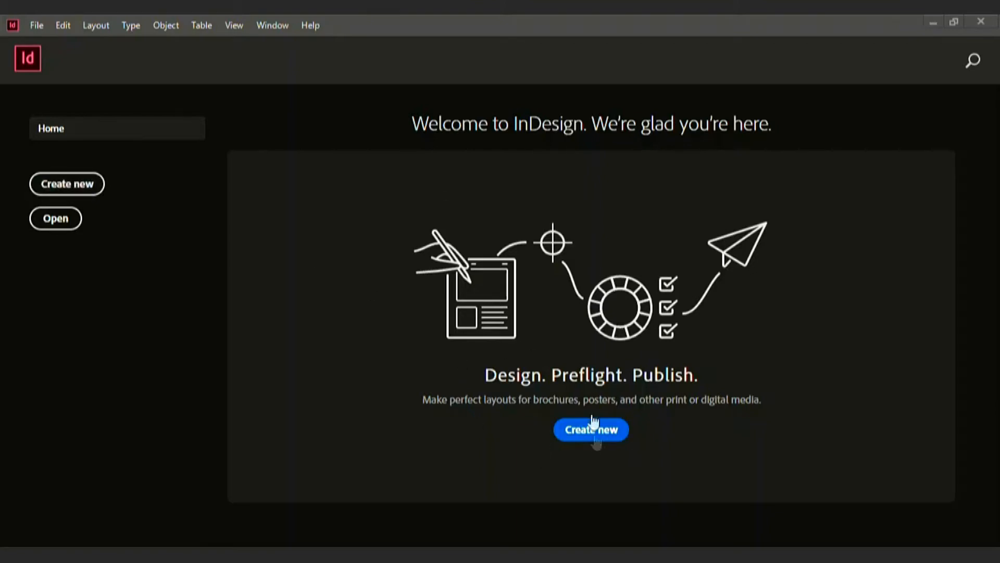
pyautogui.click(39, 25)
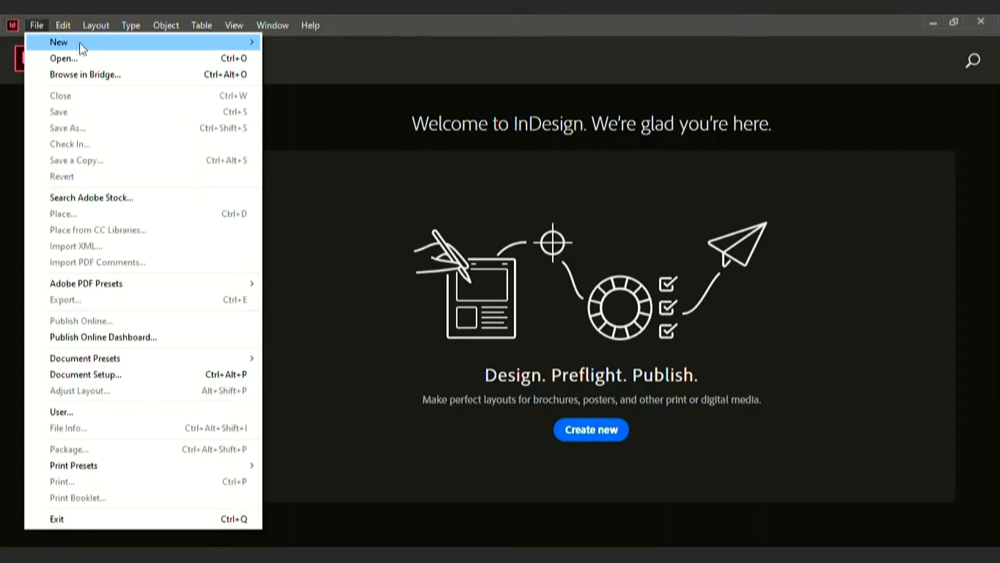
pyautogui.moveTo(134, 41)
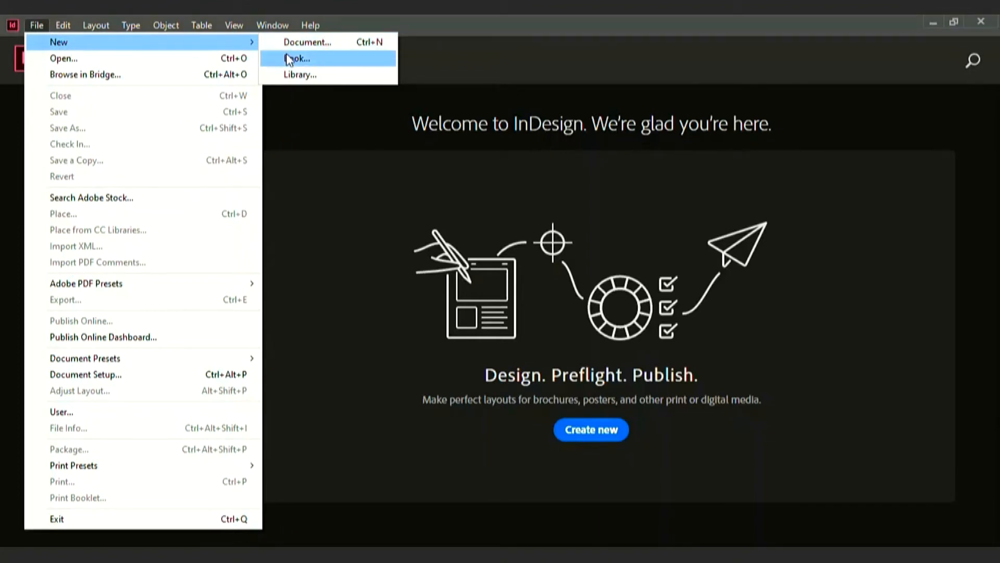
pyautogui.moveTo(313, 25)
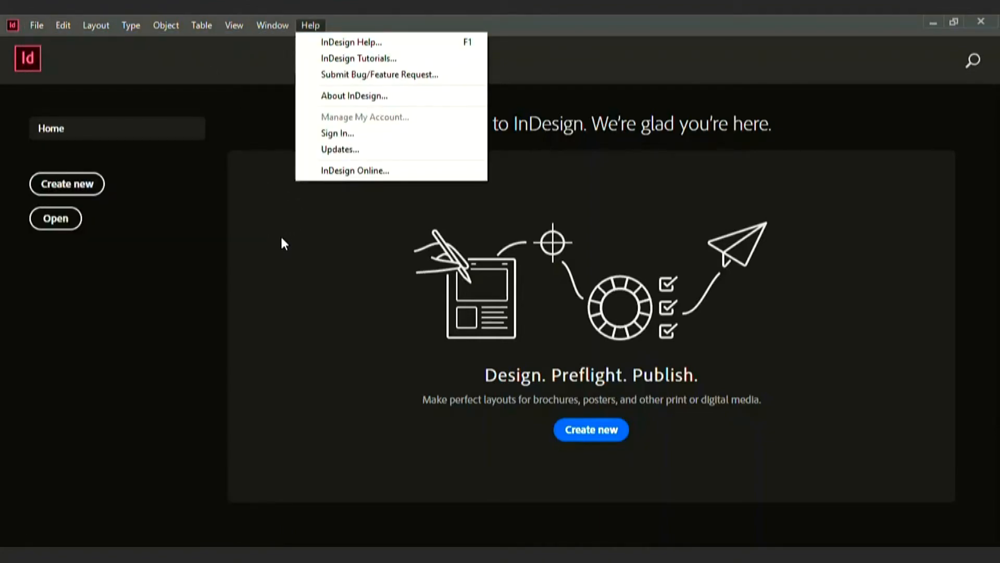
pyautogui.click(281, 238)
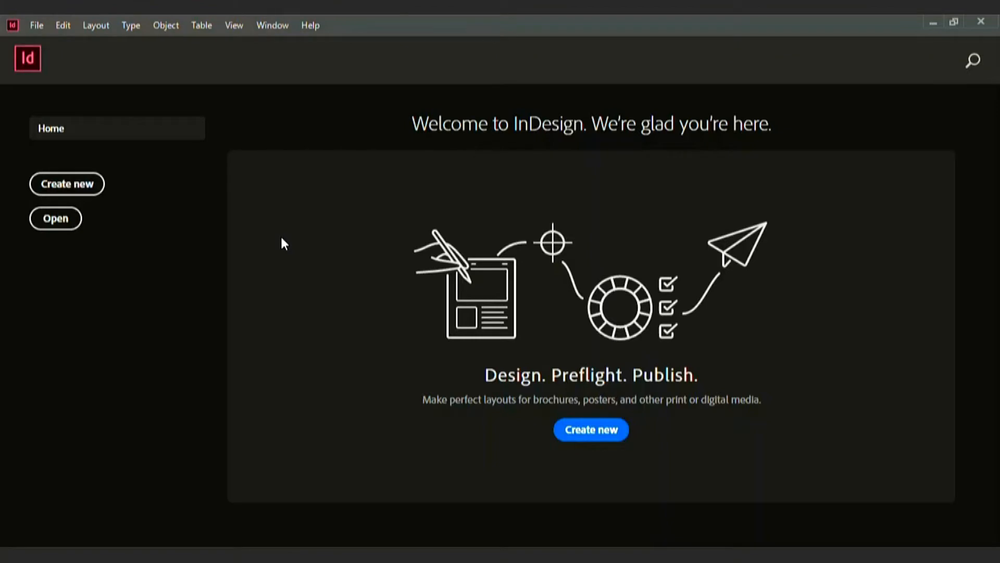
# - Start a new document and name it Sample 1
pyautogui.click(73, 188)
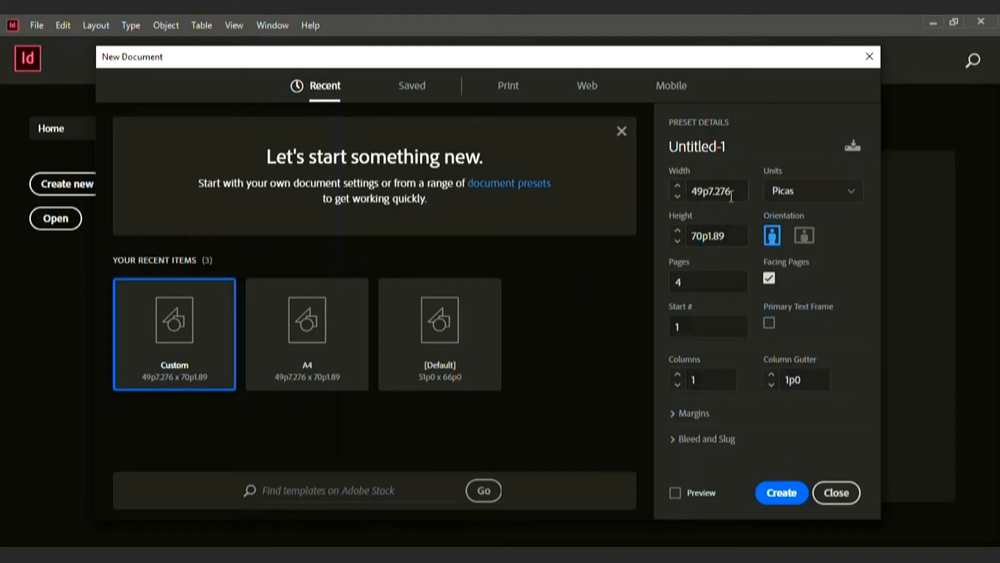
pyautogui.click(736, 147)
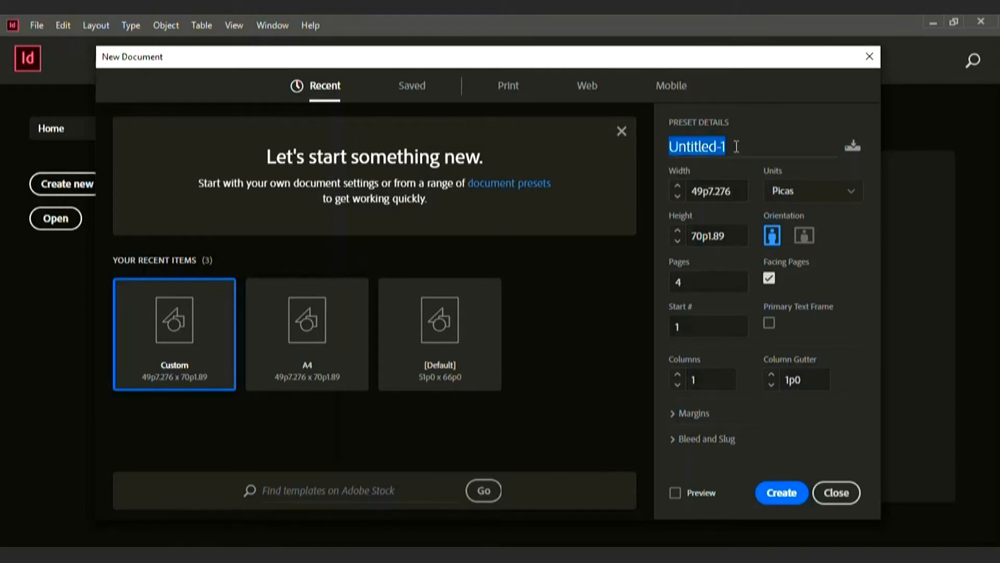
pyautogui.write('Sam')
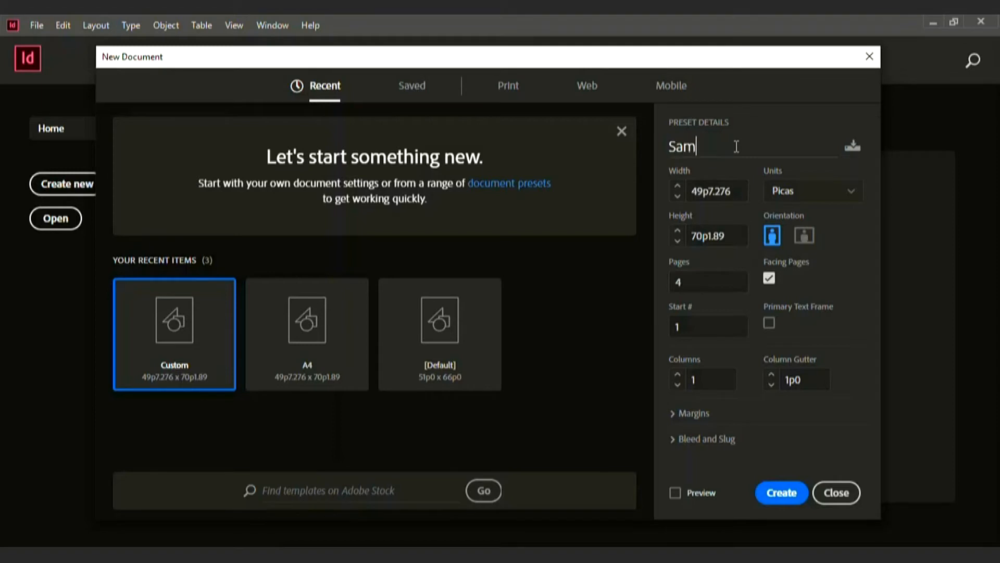
pyautogui.write('ple 1')
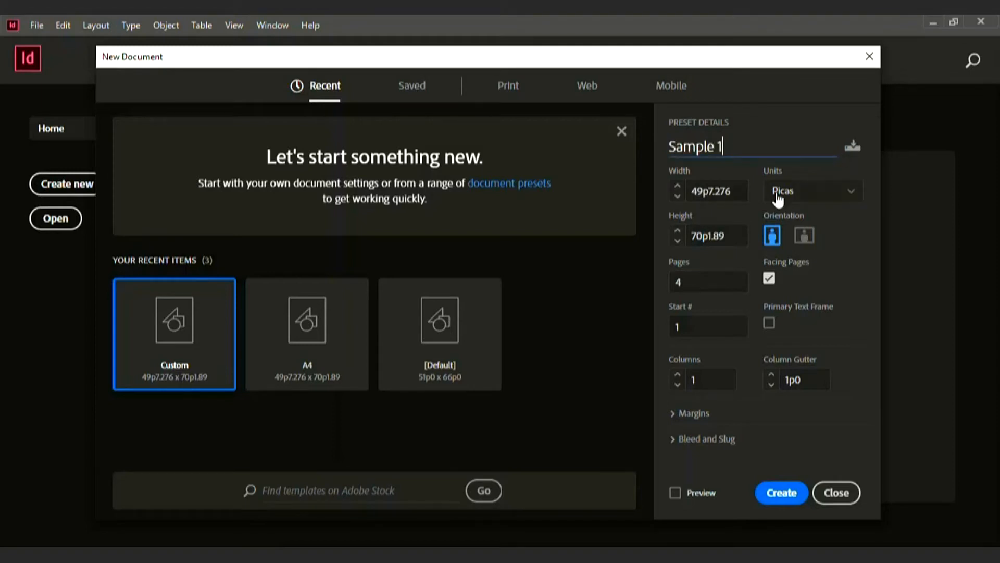
# - Set the new document's units to pixels, its width to 500 px and its height to 840 px
pyautogui.click(849, 196)
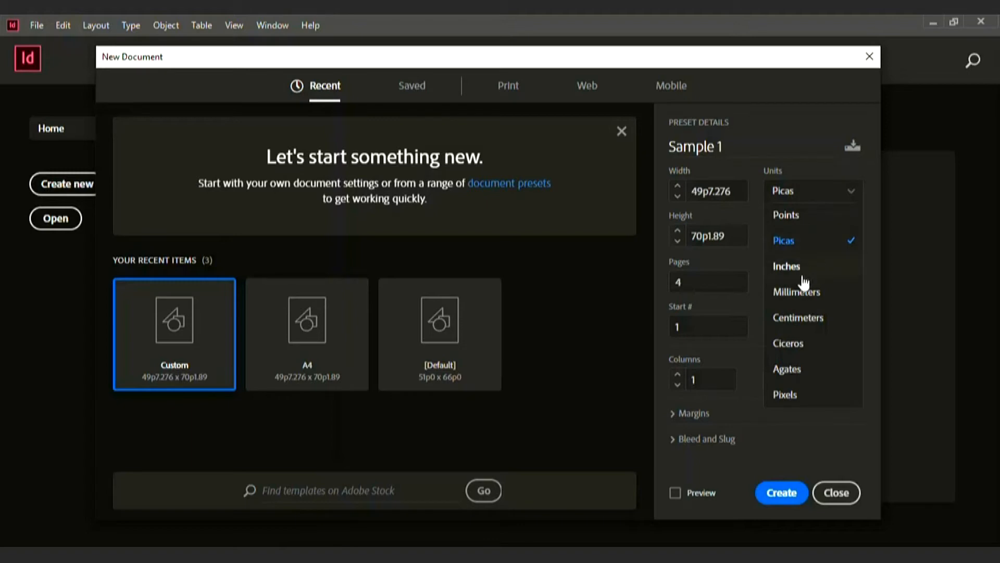
pyautogui.click(809, 402)
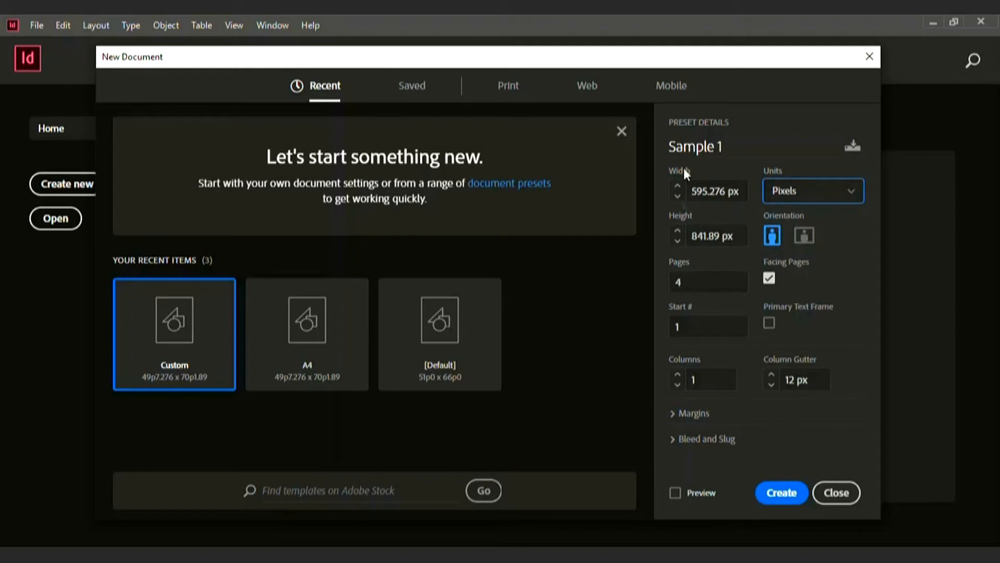
pyautogui.click(717, 192)
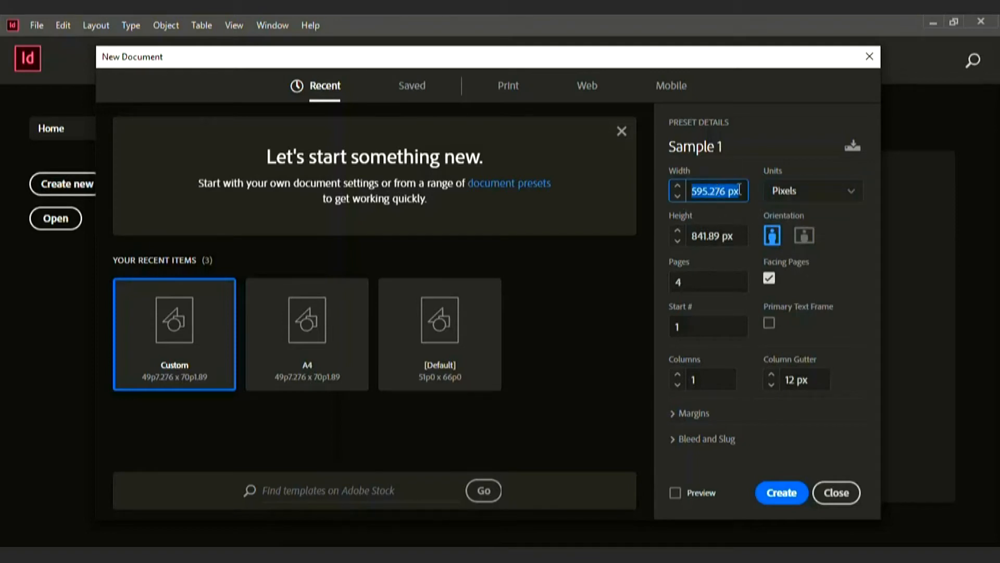
pyautogui.click(716, 236)
pyautogui.write('840 px')
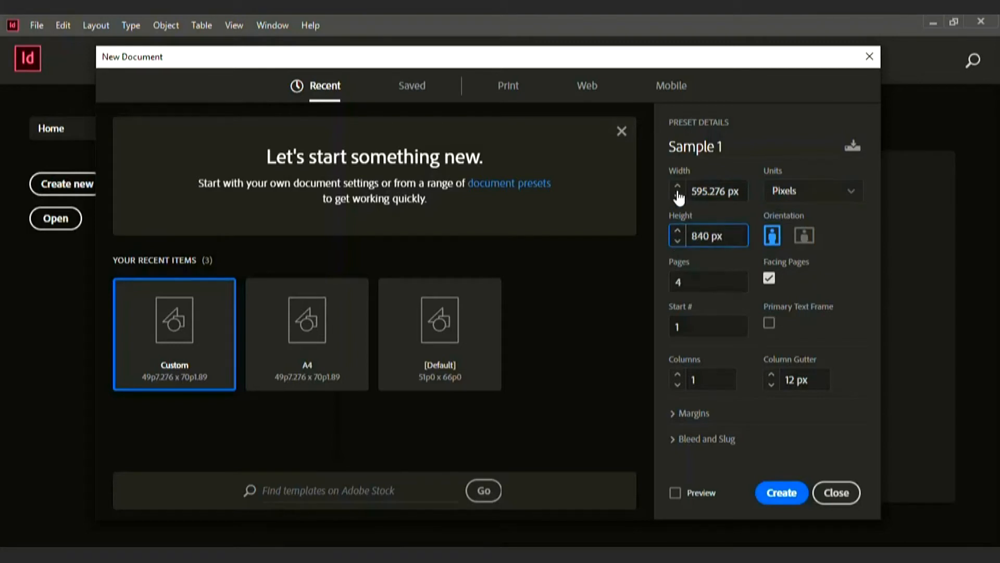
pyautogui.click(717, 189)
pyautogui.write('594 px')
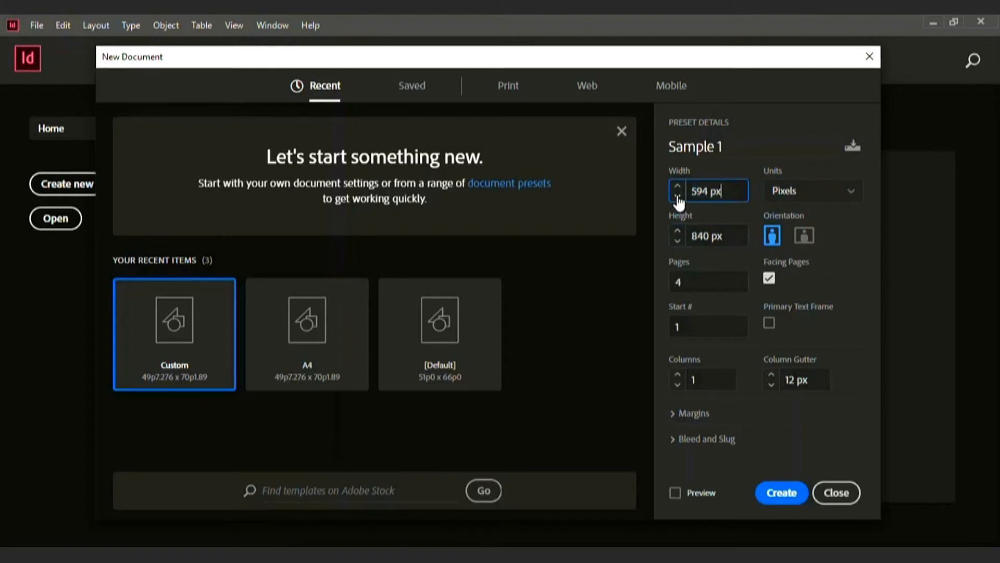
pyautogui.moveTo(725, 186); pyautogui.dragTo(671, 183)
pyautogui.write('500')
pyautogui.click(854, 235)
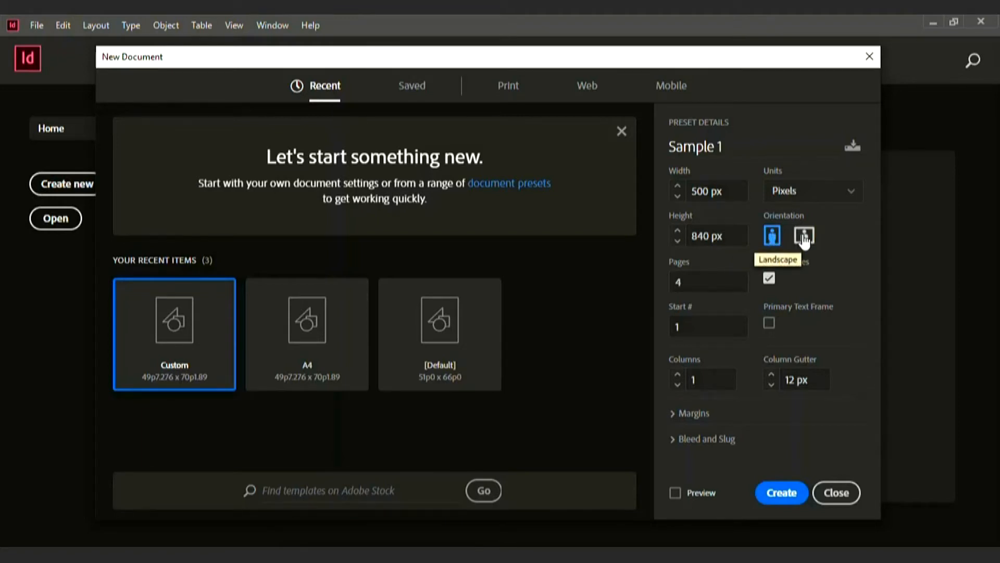
# - Set the new document to 6 pages and toggle Facing Pages off and back on
pyautogui.click(692, 275)
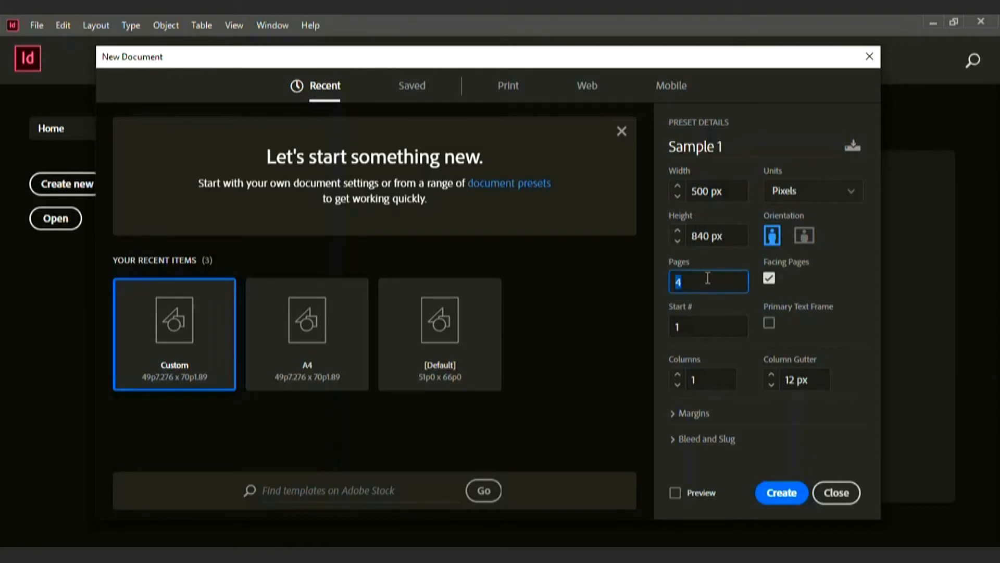
pyautogui.write('6')
pyautogui.click(770, 278)
pyautogui.click(769, 280)
# - Expand the margin settings and raise all four linked margins to 45 px
pyautogui.click(696, 413)
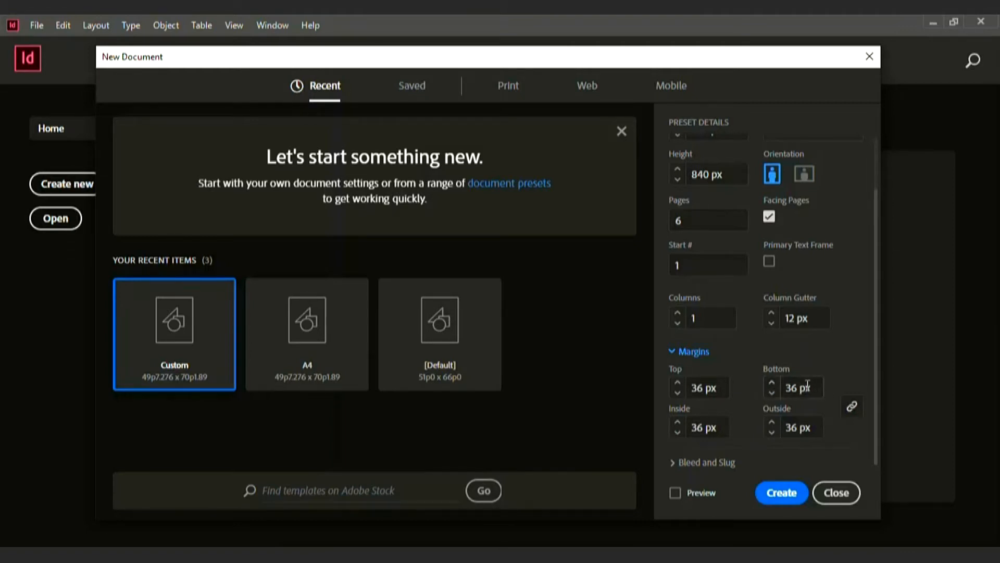
pyautogui.click(772, 383)
pyautogui.click(771, 382)
pyautogui.click(772, 382)
pyautogui.click(772, 383)
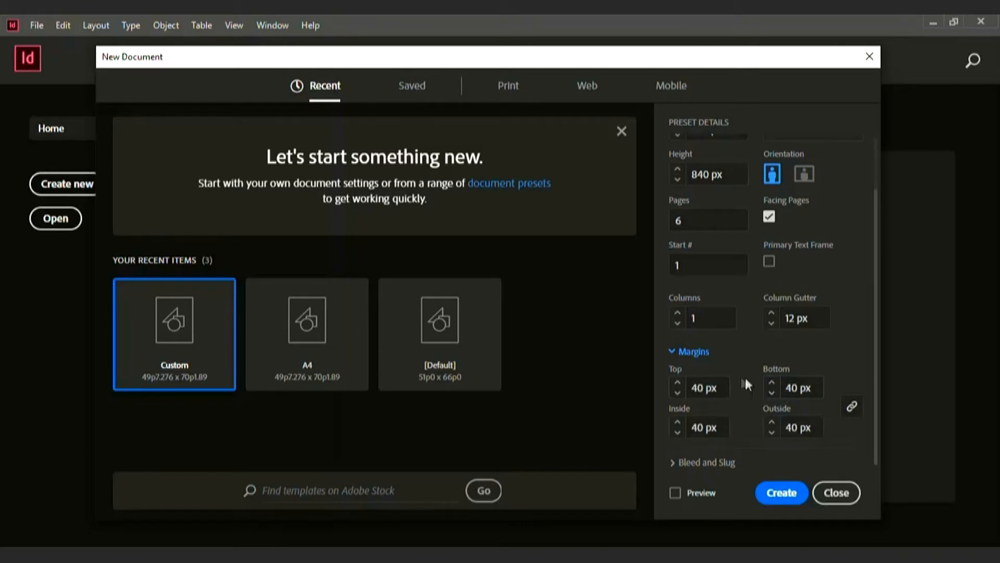
pyautogui.click(771, 383)
pyautogui.click(772, 383)
pyautogui.click(772, 383)
pyautogui.click(772, 382)
pyautogui.click(771, 382)
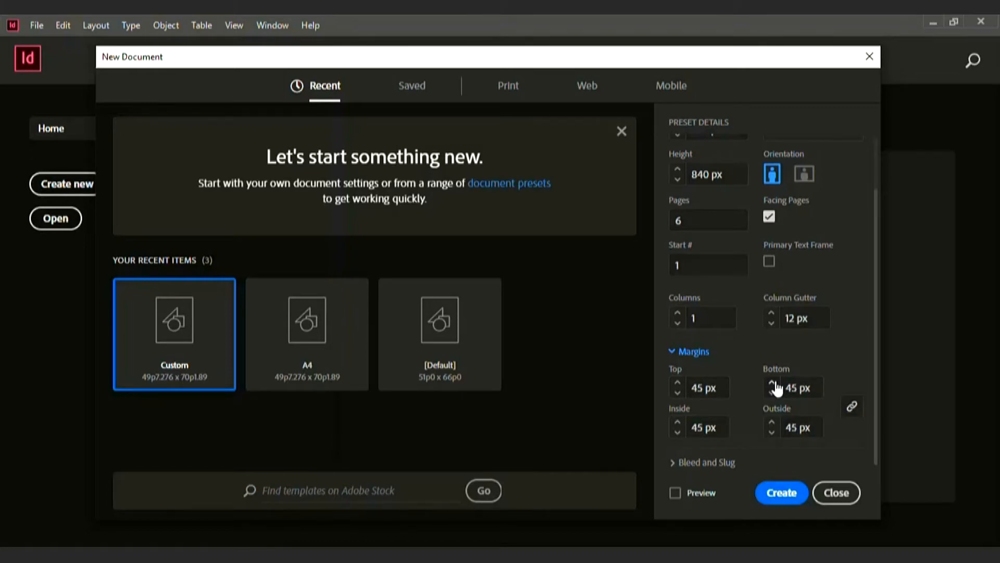
# - Try unlinking and relinking the four margin values while adjusting the bottom margin
pyautogui.click(853, 407)
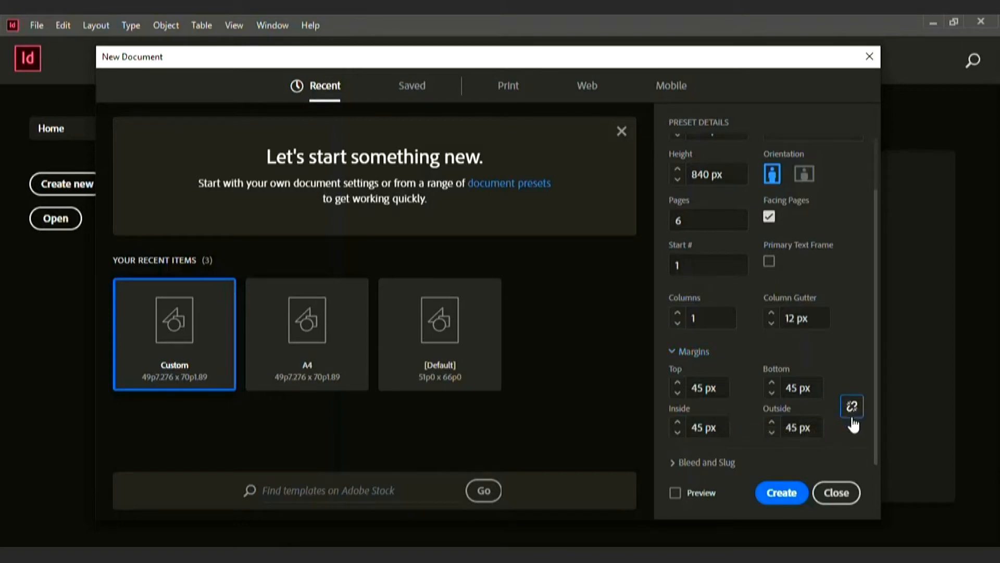
pyautogui.click(852, 407)
pyautogui.click(853, 414)
pyautogui.click(772, 382)
pyautogui.click(772, 382)
pyautogui.click(853, 406)
# - Look through the saved, print, web and mobile document presets for the available page sizes
pyautogui.click(412, 87)
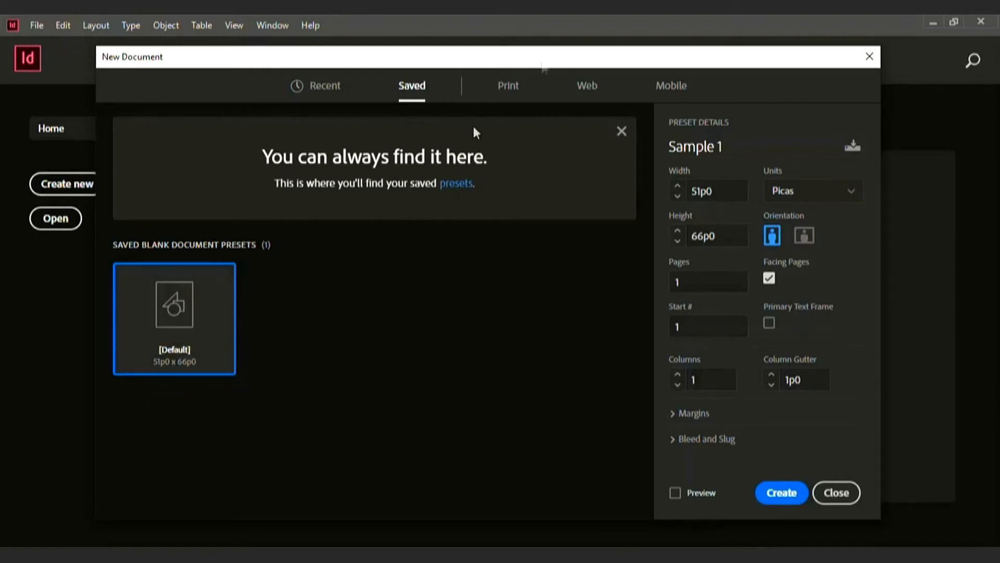
pyautogui.click(513, 88)
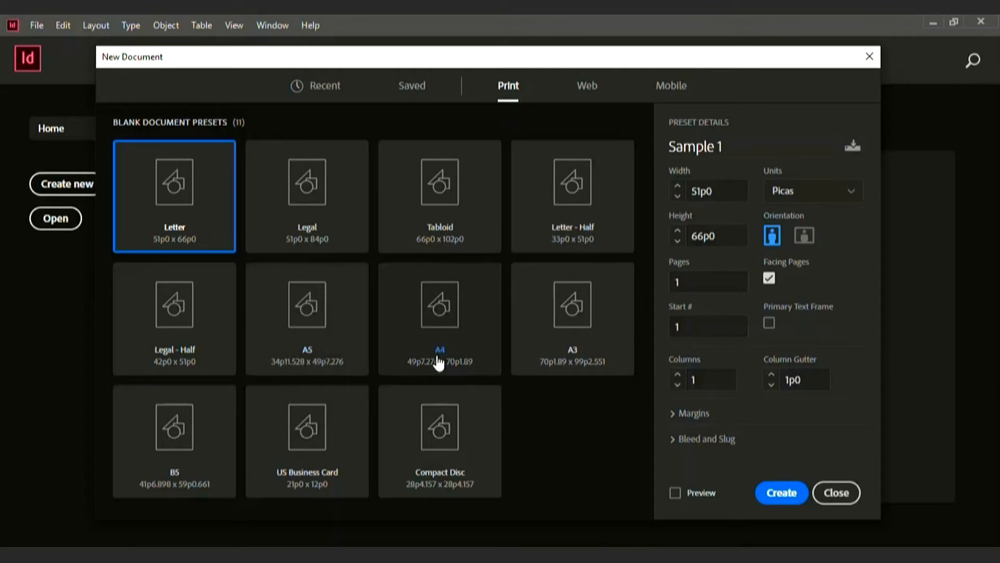
pyautogui.click(586, 88)
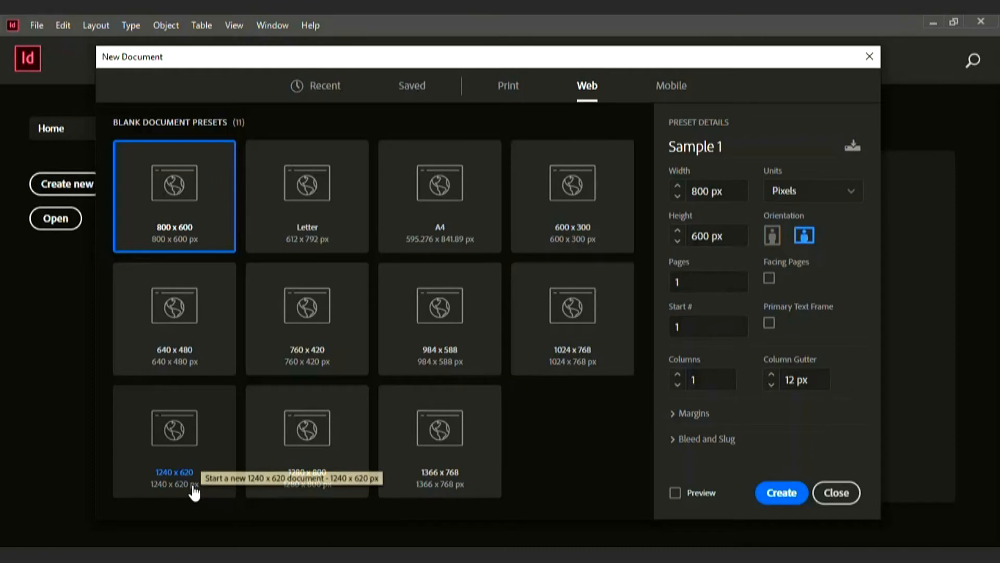
pyautogui.click(672, 88)
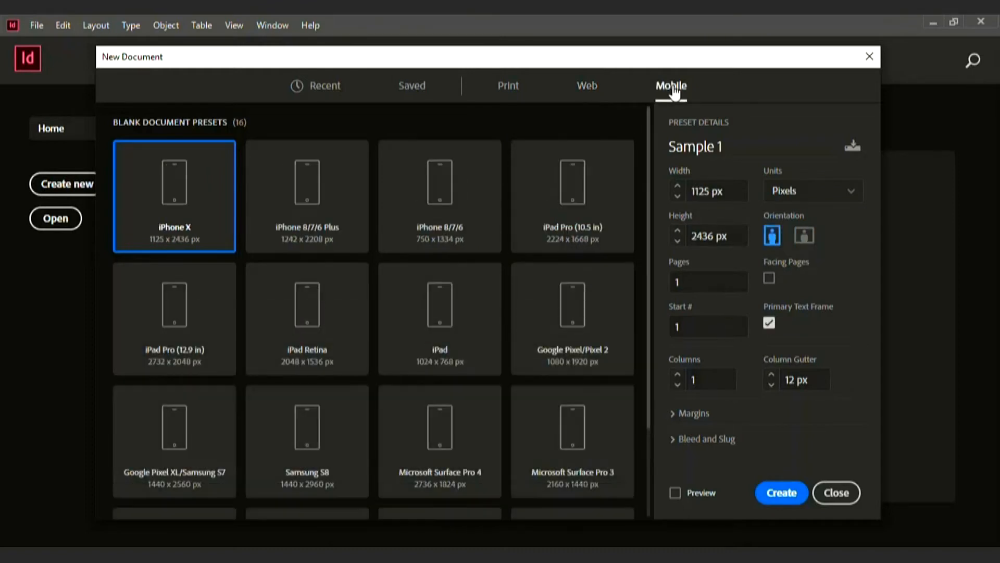
pyautogui.scroll(-1, 391, 277)
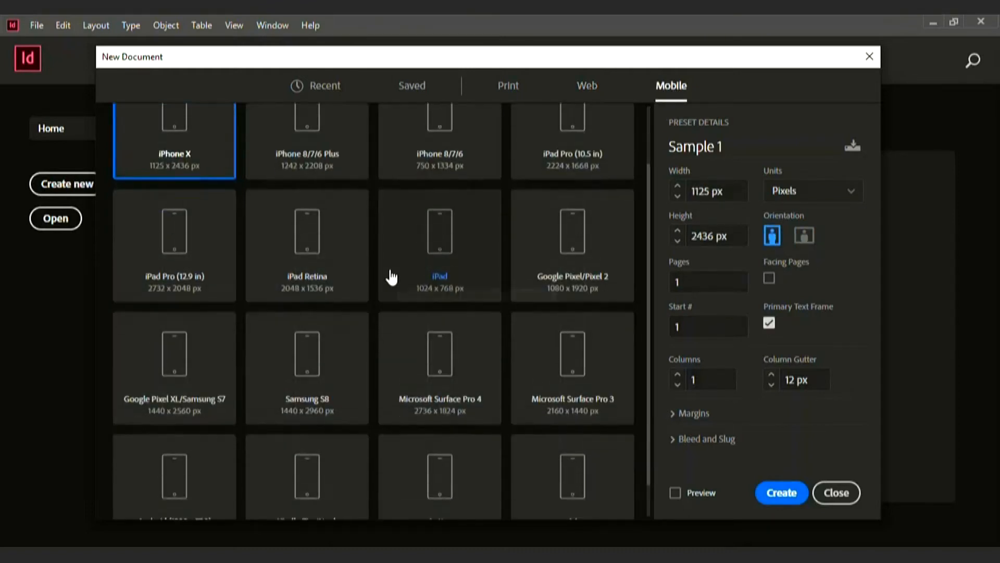
pyautogui.scroll(-1, 392, 277)
pyautogui.scroll(2, 457, 237)
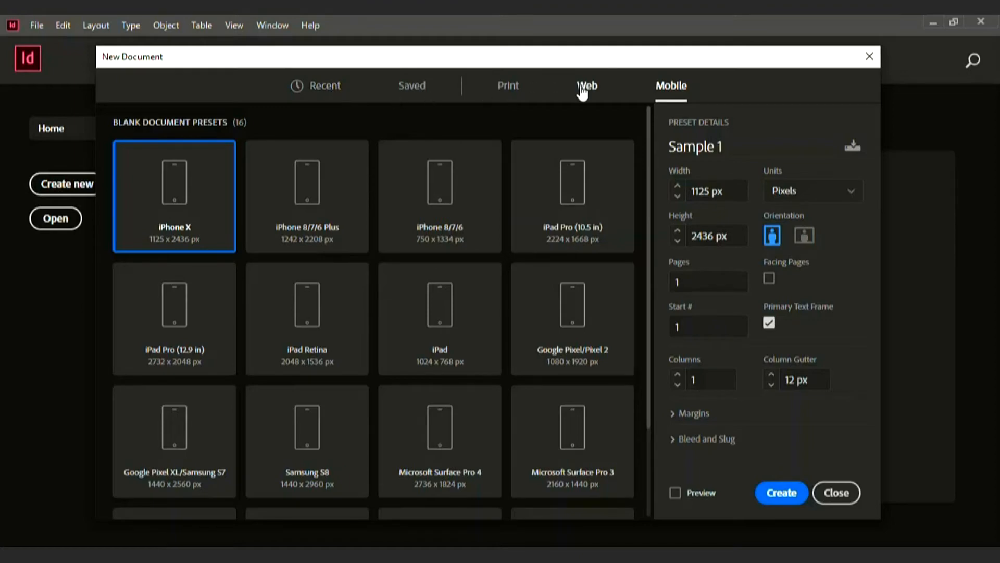
# - Choose the A4 print preset, turn on Preview and create the document
pyautogui.click(513, 89)
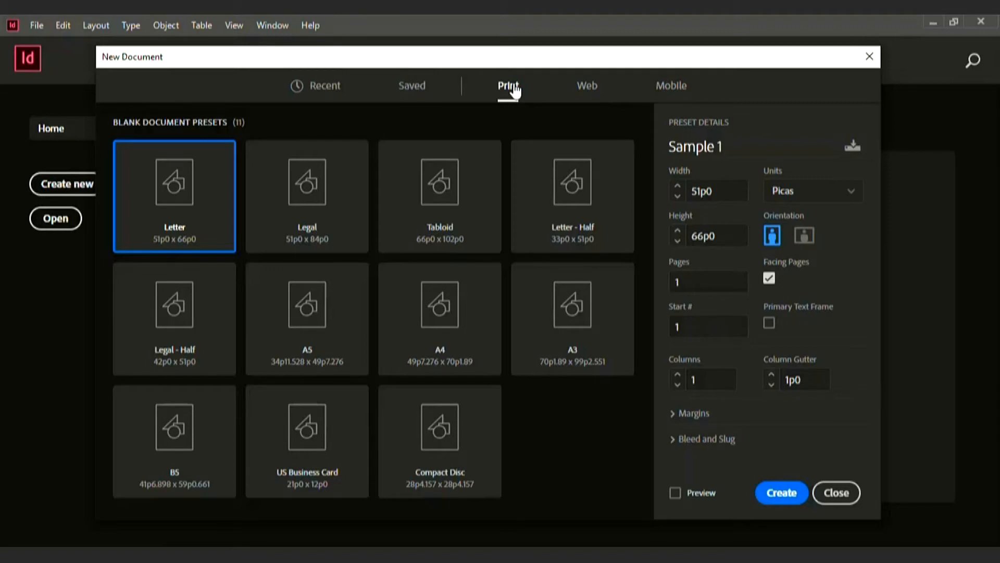
pyautogui.click(446, 312)
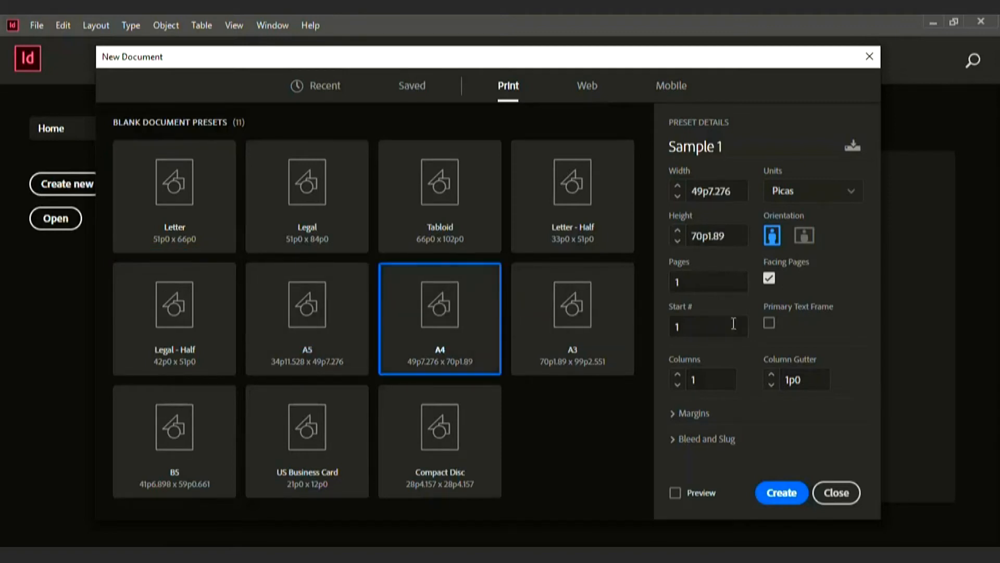
pyautogui.click(675, 493)
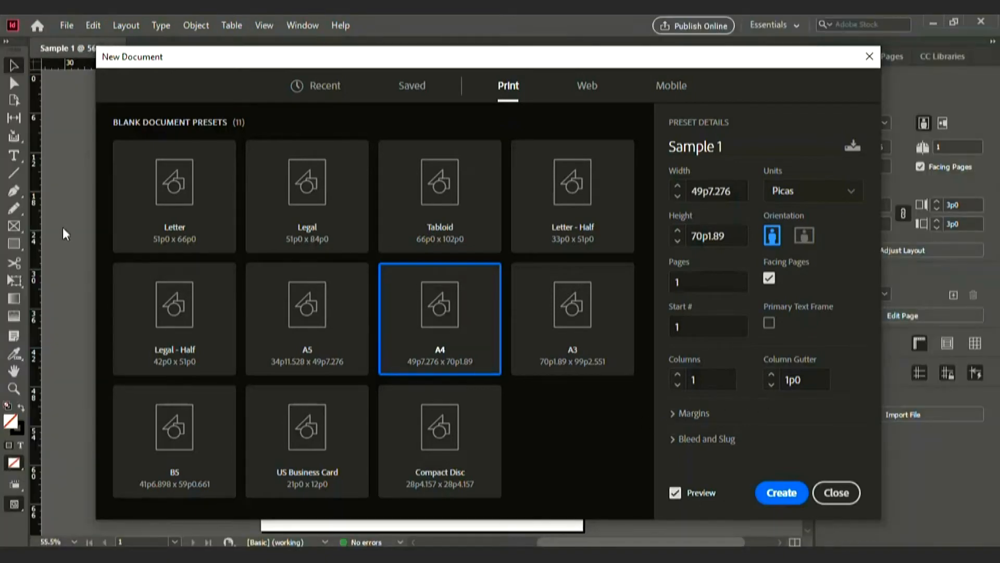
pyautogui.moveTo(427, 62)
pyautogui.mouseDown()
pyautogui.moveTo(465, 108)
pyautogui.moveTo(498, 511)
pyautogui.moveTo(489, 537)
pyautogui.moveTo(611, 166)
pyautogui.moveTo(448, 26)
pyautogui.moveTo(436, 56)
pyautogui.mouseUp()
pyautogui.click(789, 482)
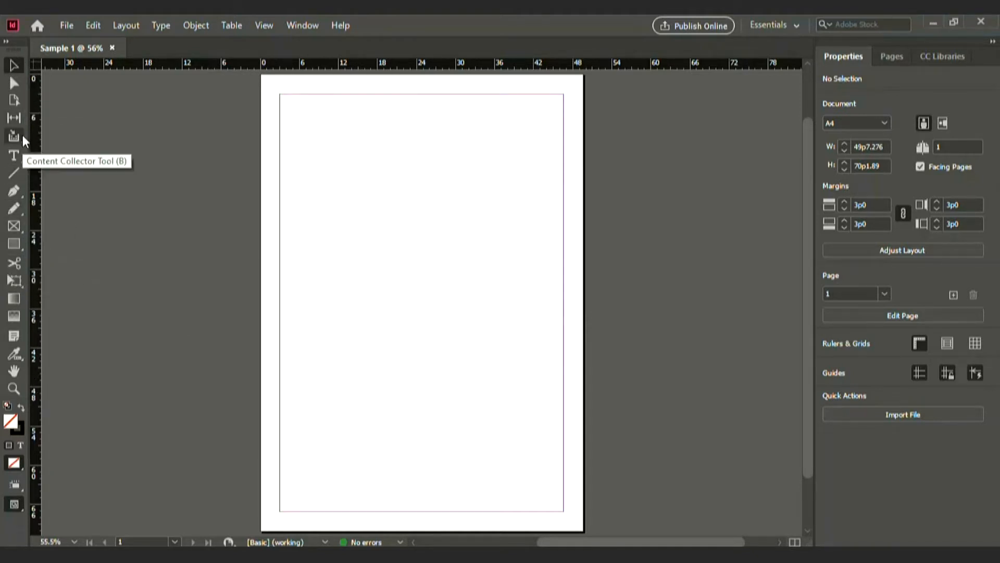
pyautogui.click(65, 24)
pyautogui.click(82, 27)
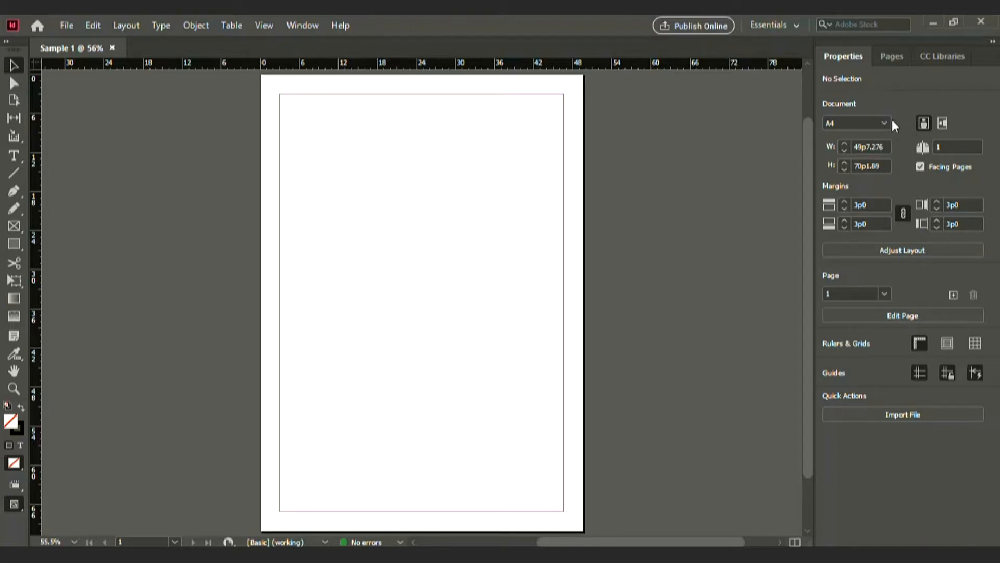
pyautogui.click(888, 57)
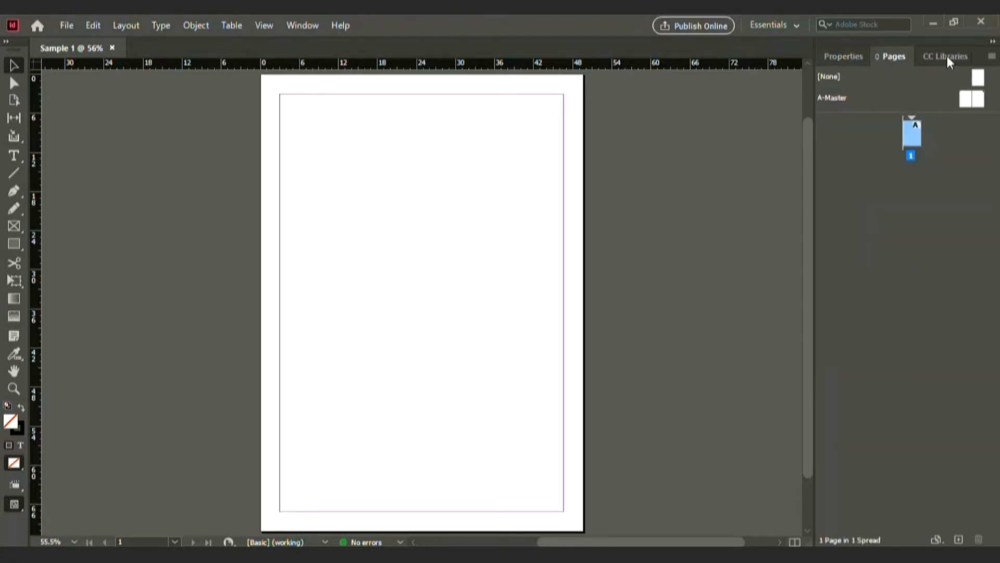
pyautogui.click(859, 56)
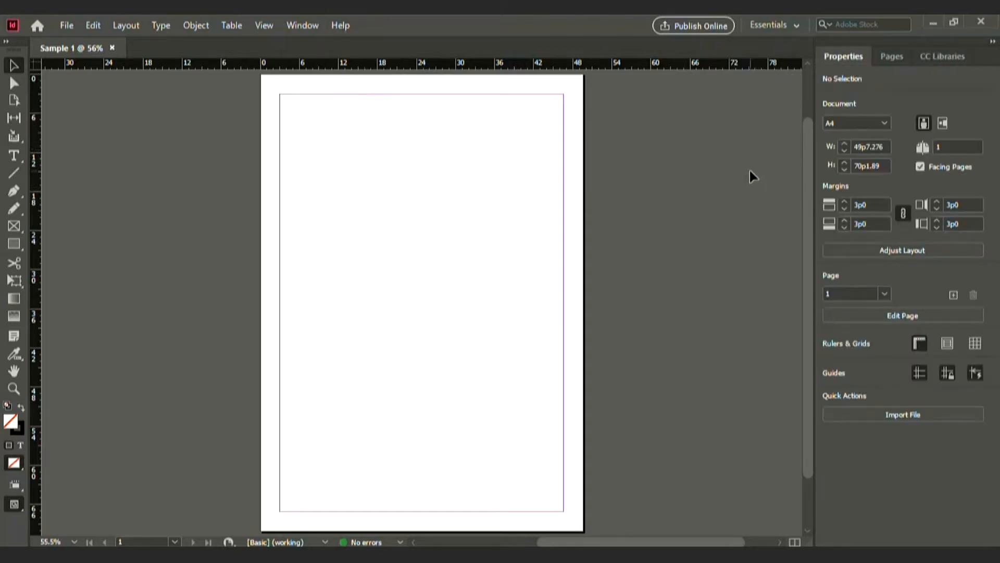
# - Switch the workspace from Essentials to Book
pyautogui.click(798, 25)
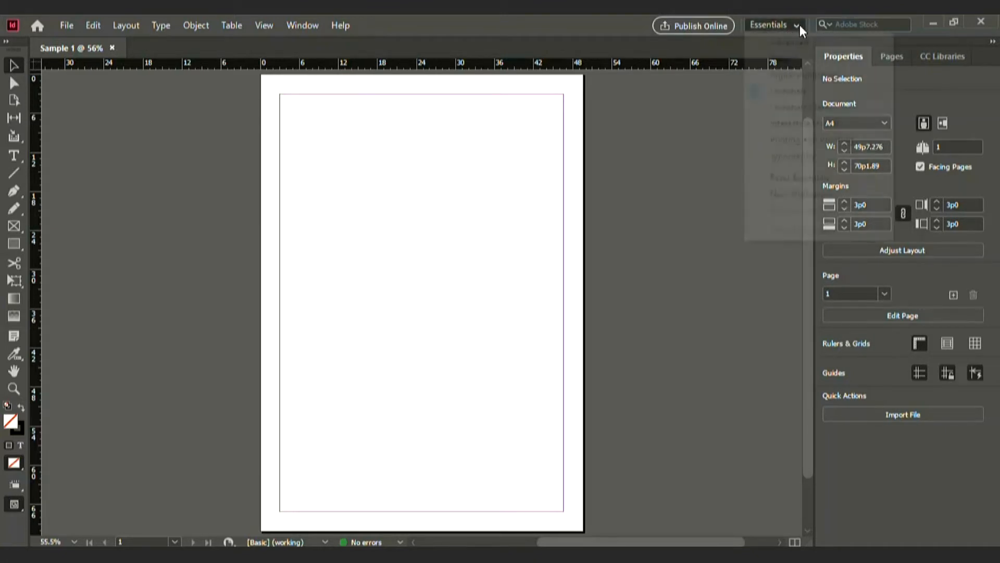
pyautogui.click(797, 61)
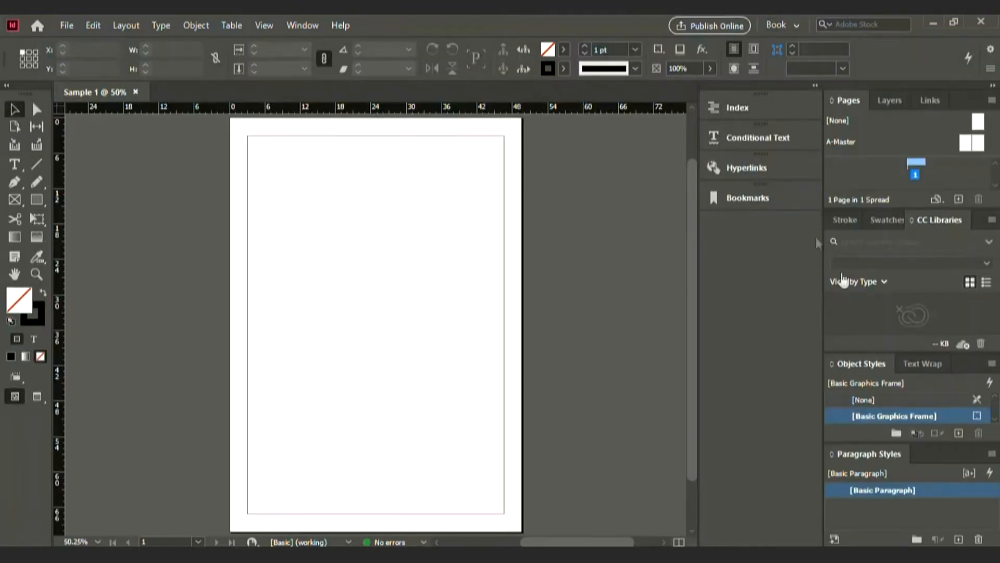
# - Try the Typography workspace and return the workspace to Essentials
pyautogui.click(780, 25)
pyautogui.click(792, 156)
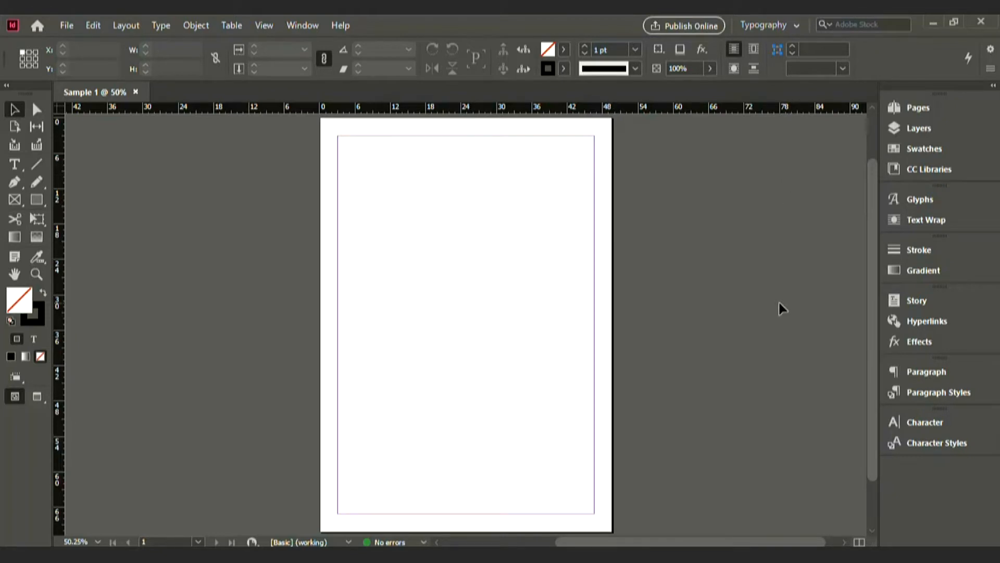
pyautogui.click(779, 27)
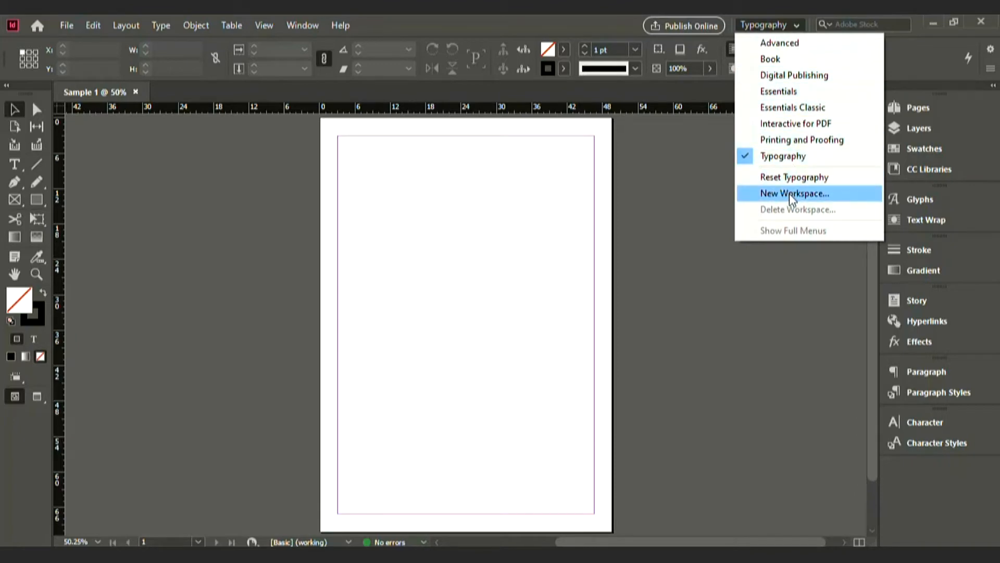
pyautogui.click(793, 93)
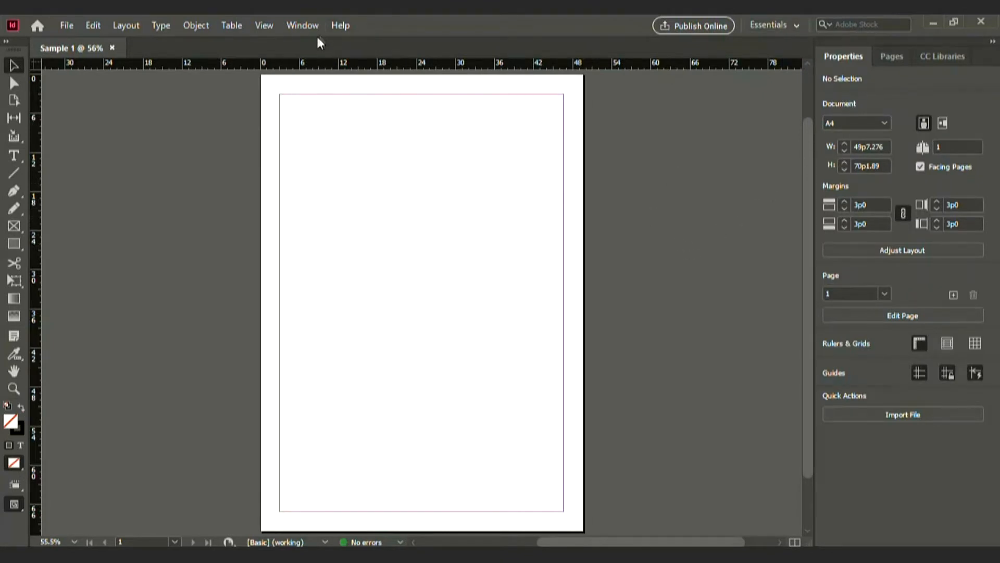
# - Show the Color panel beside the document's Properties panel
pyautogui.click(307, 24)
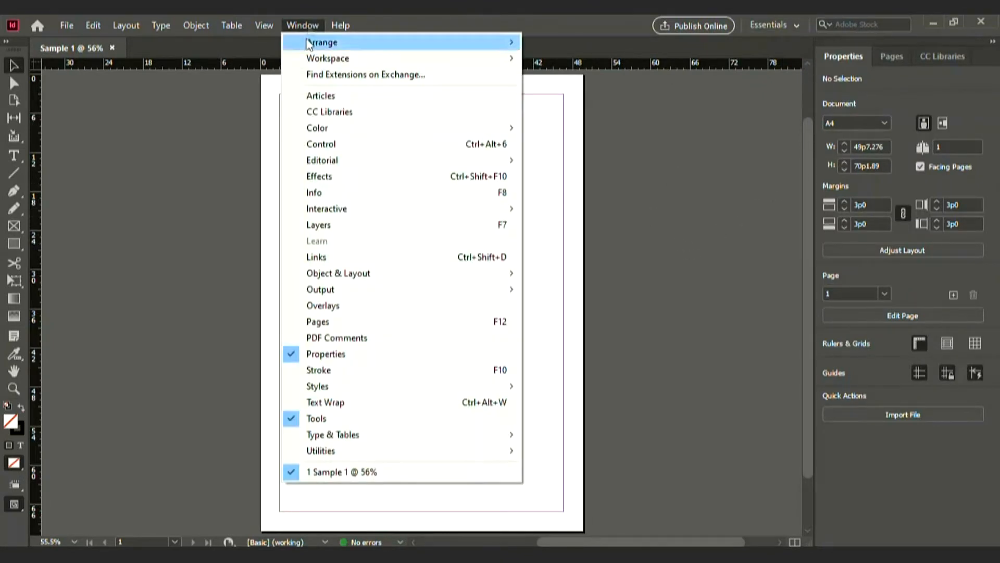
pyautogui.moveTo(347, 135)
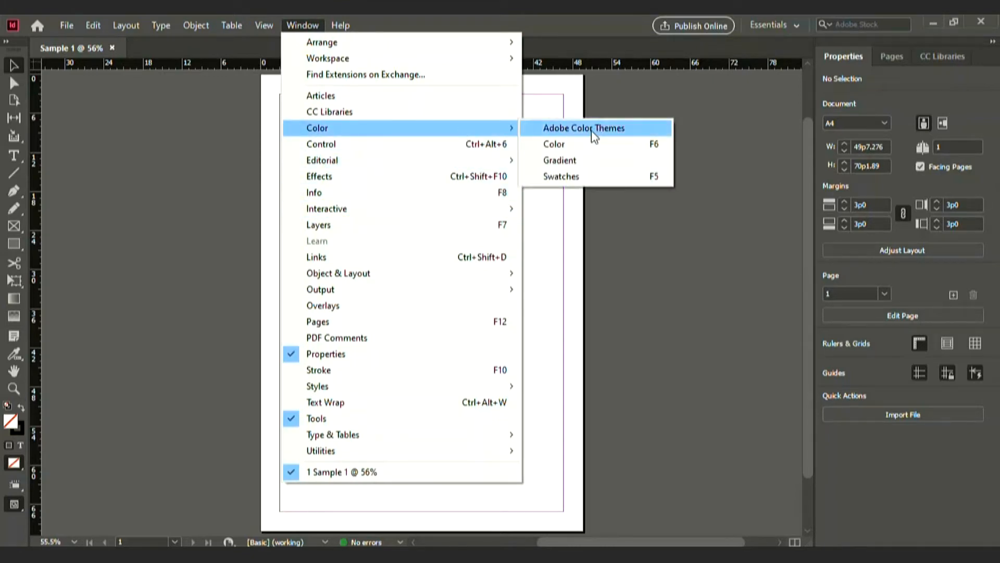
pyautogui.click(582, 148)
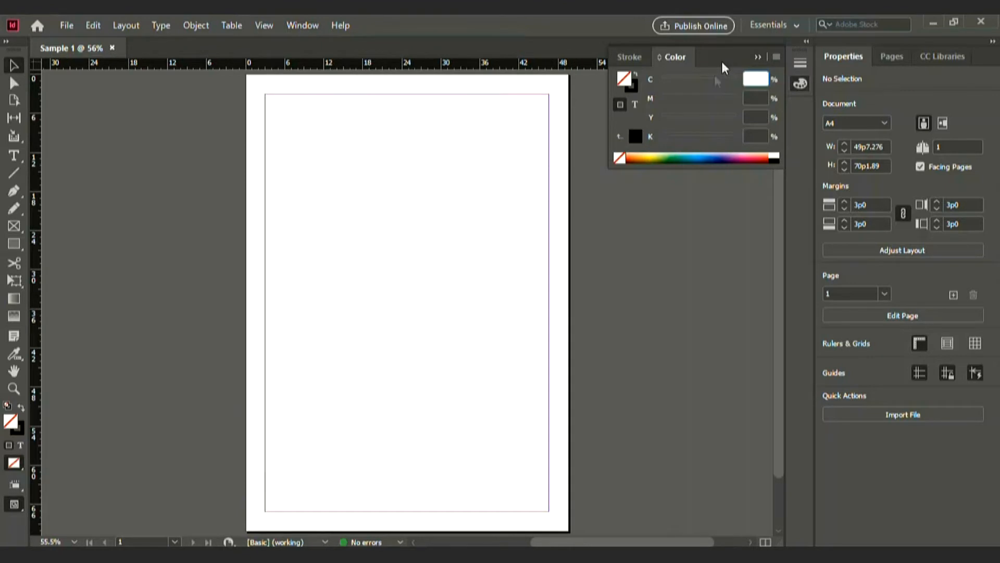
# - Show the Character Styles and Paragraph Styles panels and combine them into one tabbed group below the Color panel
pyautogui.click(313, 30)
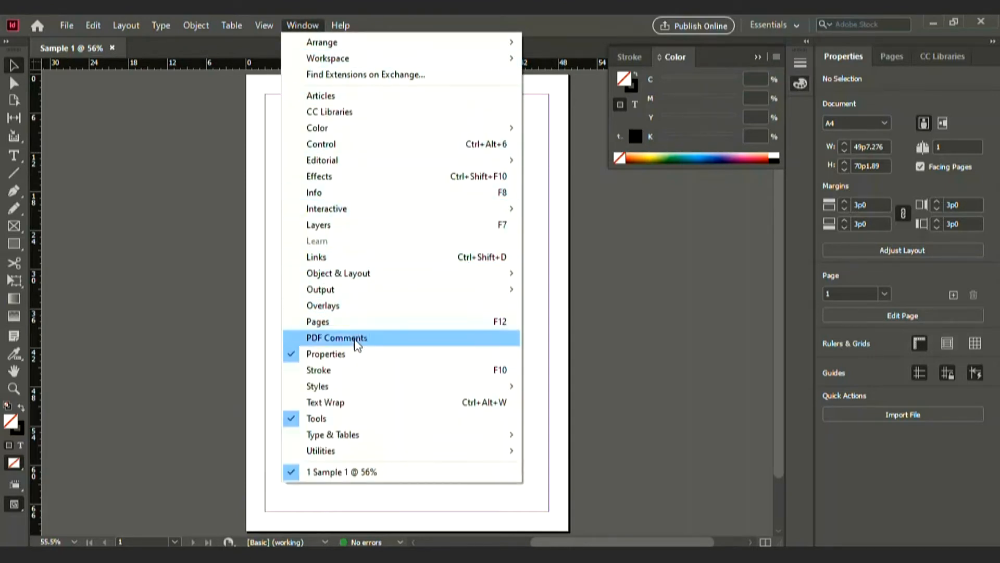
pyautogui.moveTo(376, 386)
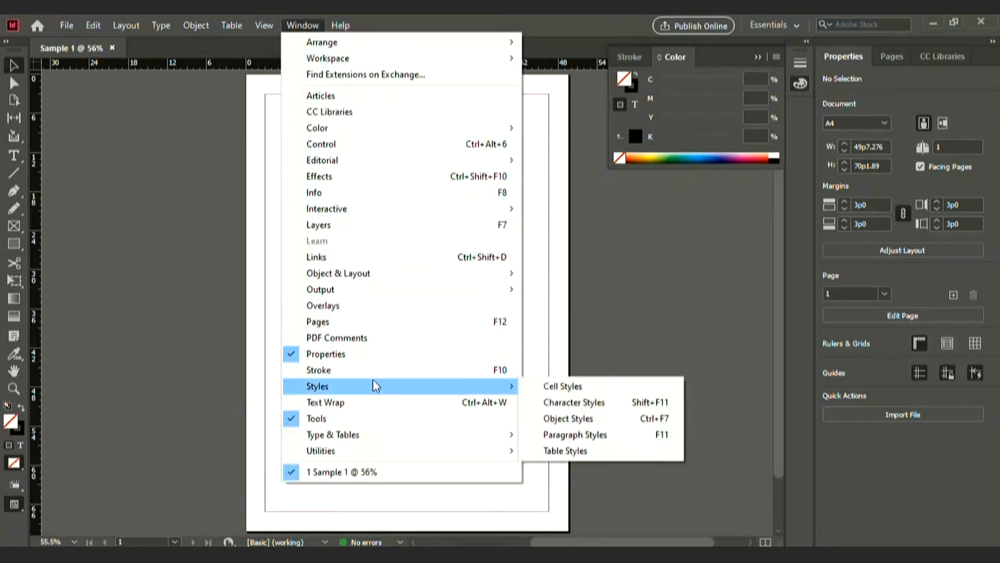
pyautogui.click(589, 404)
pyautogui.moveTo(523, 317); pyautogui.dragTo(665, 183)
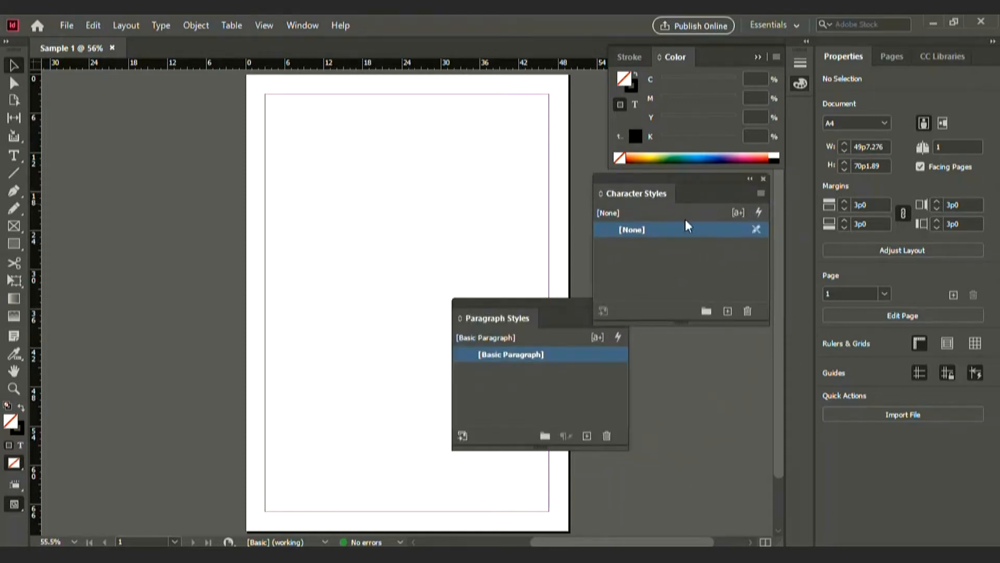
pyautogui.moveTo(531, 317); pyautogui.dragTo(699, 201)
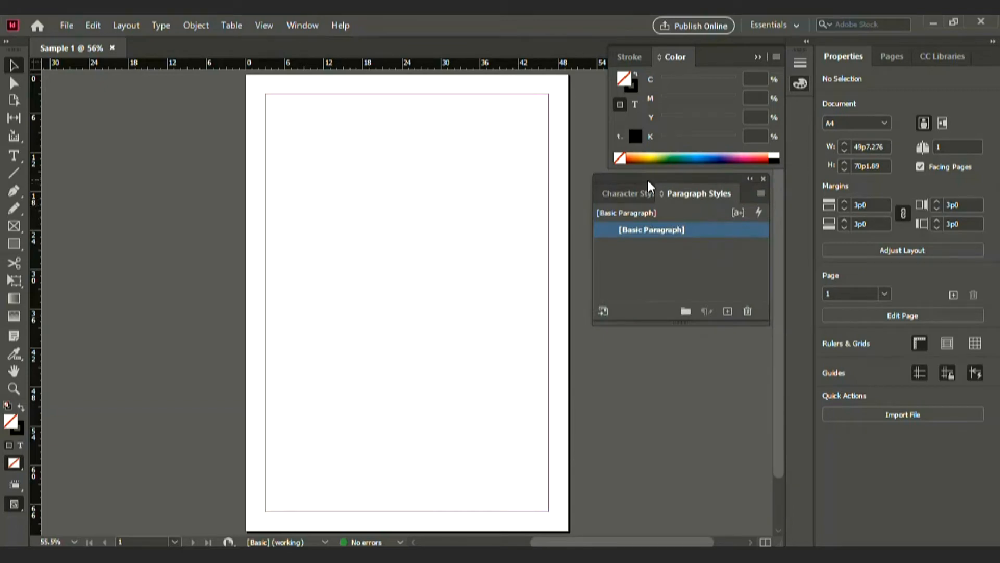
# - Show the Text Wrap panel and attach it underneath the Paragraph Styles group, aligning the stack below the Color panel
pyautogui.click(313, 26)
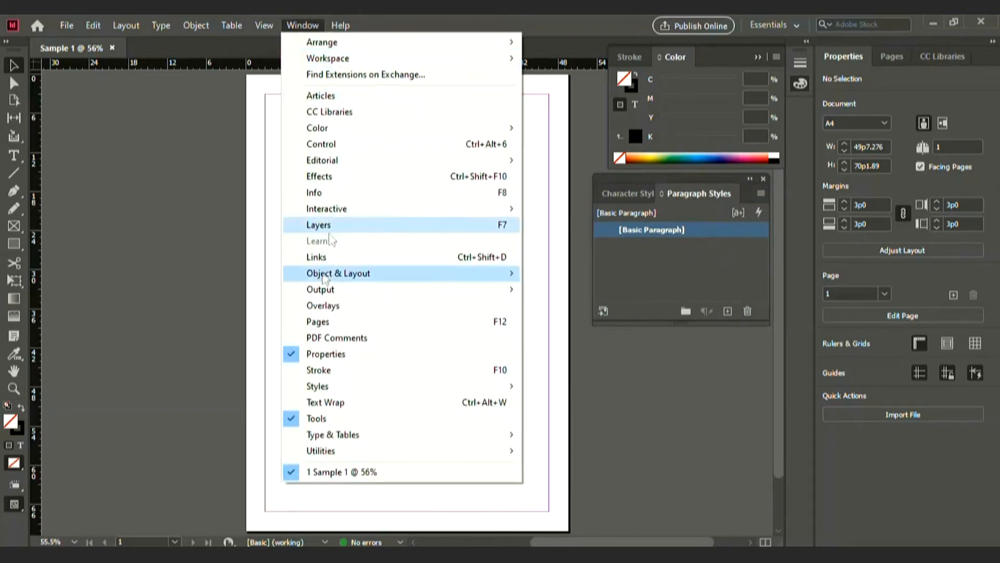
pyautogui.click(363, 403)
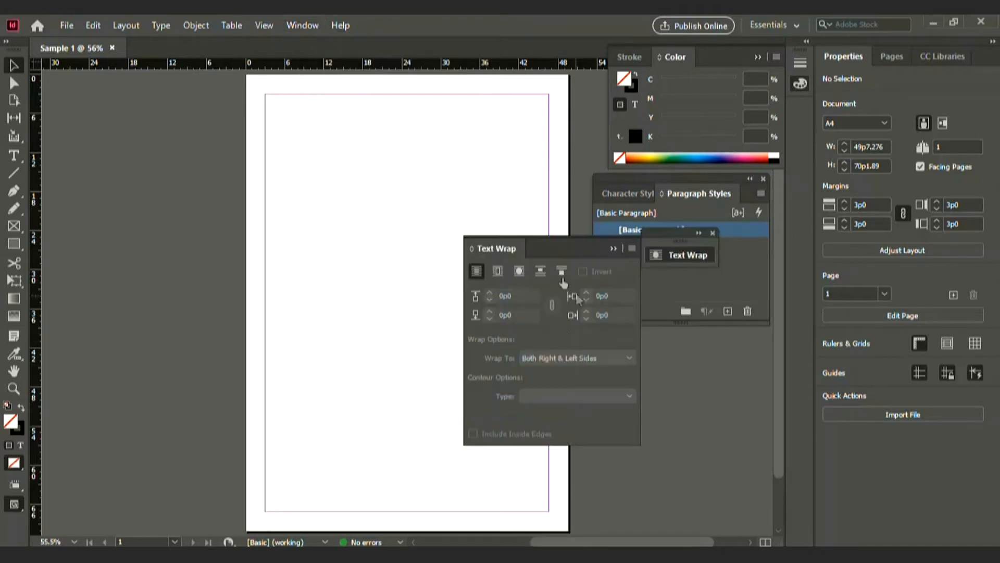
pyautogui.moveTo(541, 244); pyautogui.dragTo(671, 327)
pyautogui.moveTo(683, 176); pyautogui.dragTo(695, 171)
pyautogui.moveTo(735, 63)
pyautogui.mouseDown()
pyautogui.moveTo(722, 57)
pyautogui.moveTo(728, 65)
pyautogui.mouseUp()
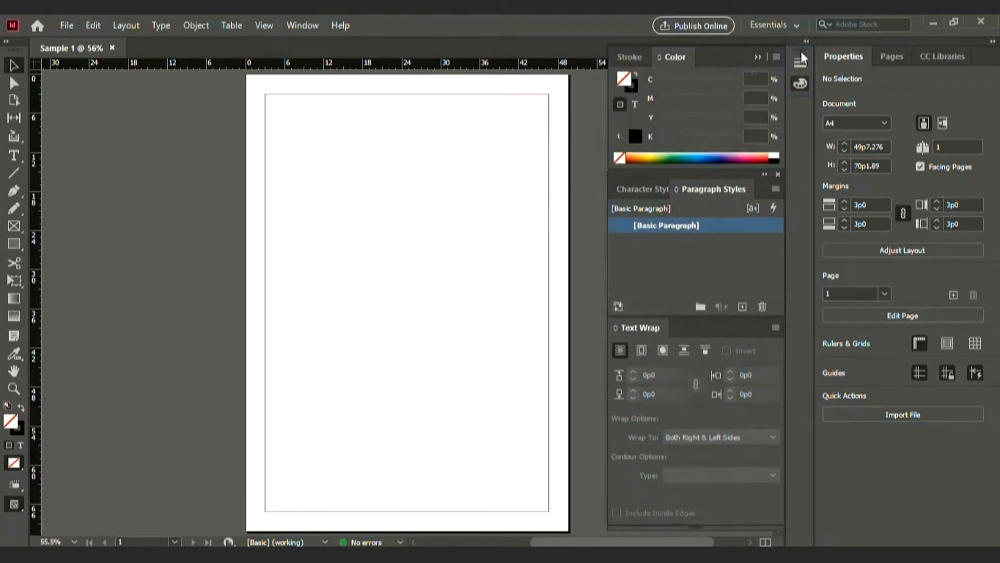
# - Detach the Stroke panel, expand it and attach the styles and Text Wrap stack underneath it
pyautogui.moveTo(796, 61); pyautogui.dragTo(781, 72)
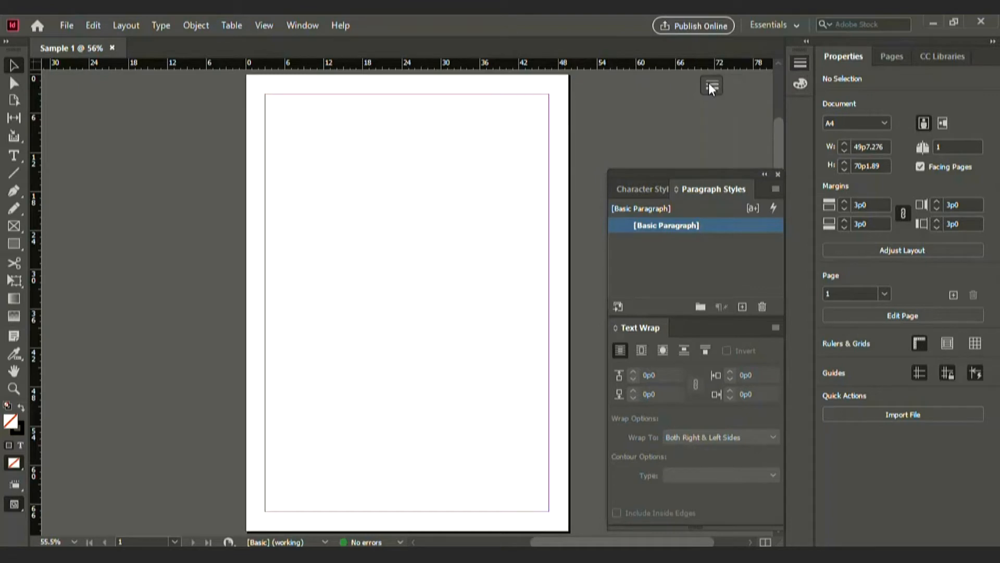
pyautogui.moveTo(708, 83); pyautogui.dragTo(710, 81)
pyautogui.click(712, 83)
pyautogui.moveTo(717, 180)
pyautogui.mouseDown()
pyautogui.moveTo(669, 214)
pyautogui.moveTo(631, 327)
pyautogui.moveTo(644, 155)
pyautogui.mouseUp()
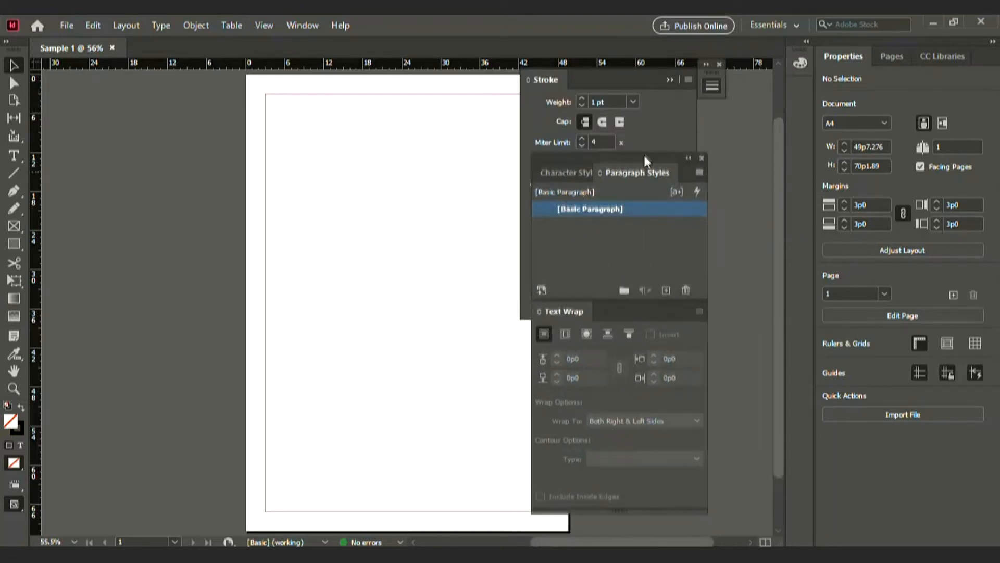
pyautogui.click(706, 64)
pyautogui.moveTo(723, 82); pyautogui.dragTo(604, 58)
pyautogui.moveTo(568, 166)
pyautogui.mouseDown()
pyautogui.moveTo(592, 245)
pyautogui.moveTo(592, 296)
pyautogui.mouseUp()
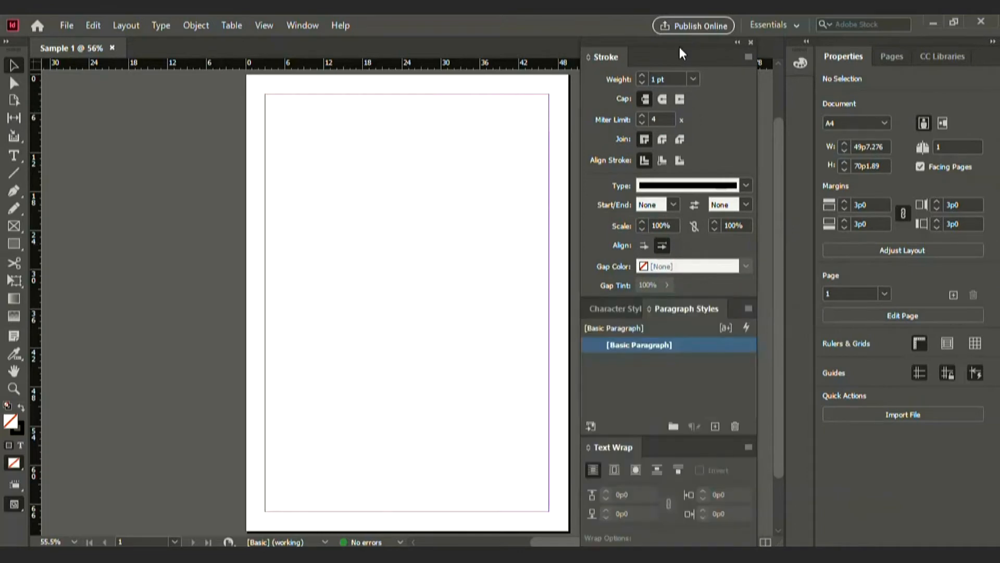
# - Dock the Stroke, styles and Text Wrap stack with the collapsed Color panel, checking the dock's expanded view before collapsing it again
pyautogui.moveTo(679, 52)
pyautogui.mouseDown()
pyautogui.moveTo(448, 33)
pyautogui.moveTo(536, 73)
pyautogui.moveTo(653, 96)
pyautogui.moveTo(703, 42)
pyautogui.moveTo(766, 107)
pyautogui.moveTo(798, 79)
pyautogui.mouseUp()
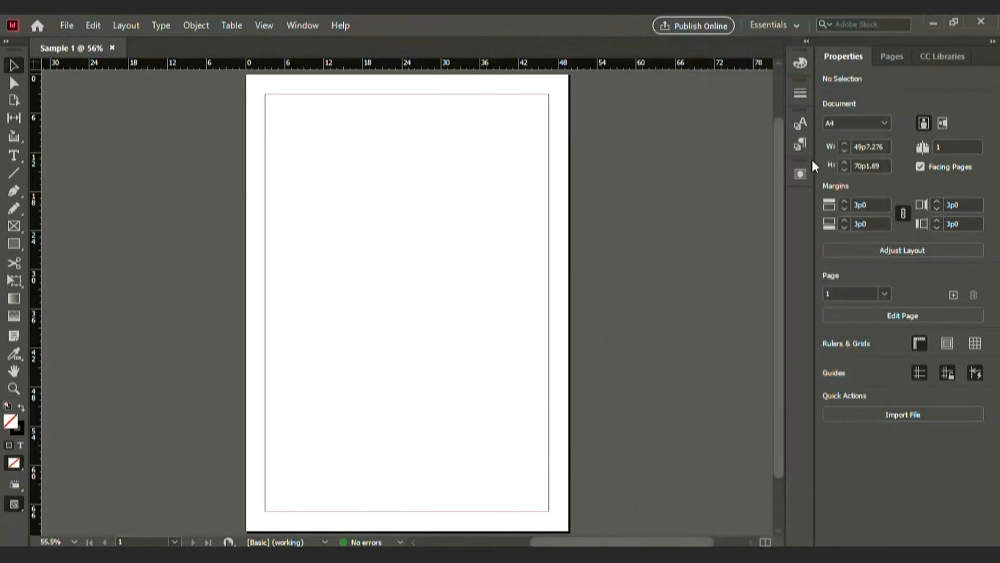
pyautogui.click(806, 41)
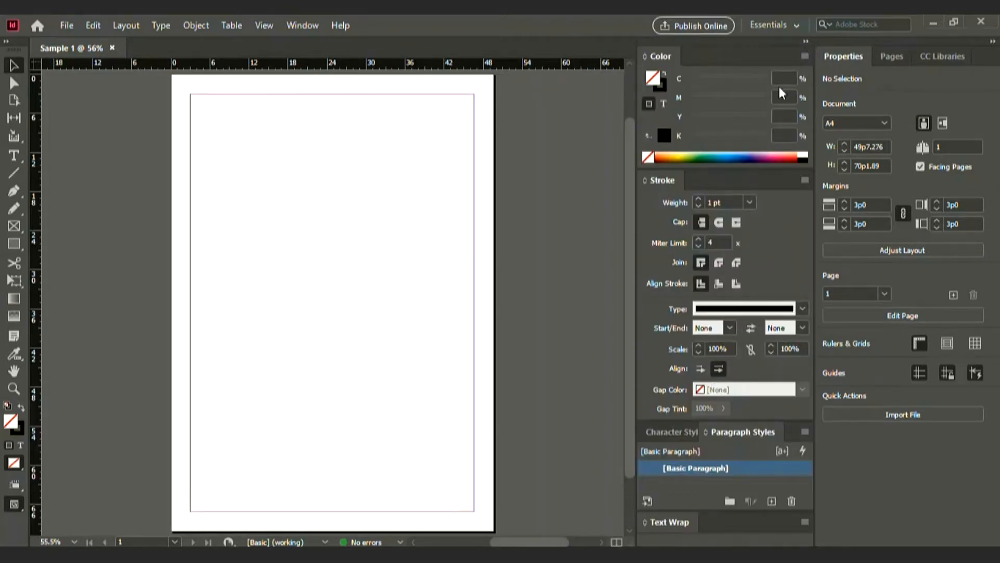
pyautogui.click(806, 42)
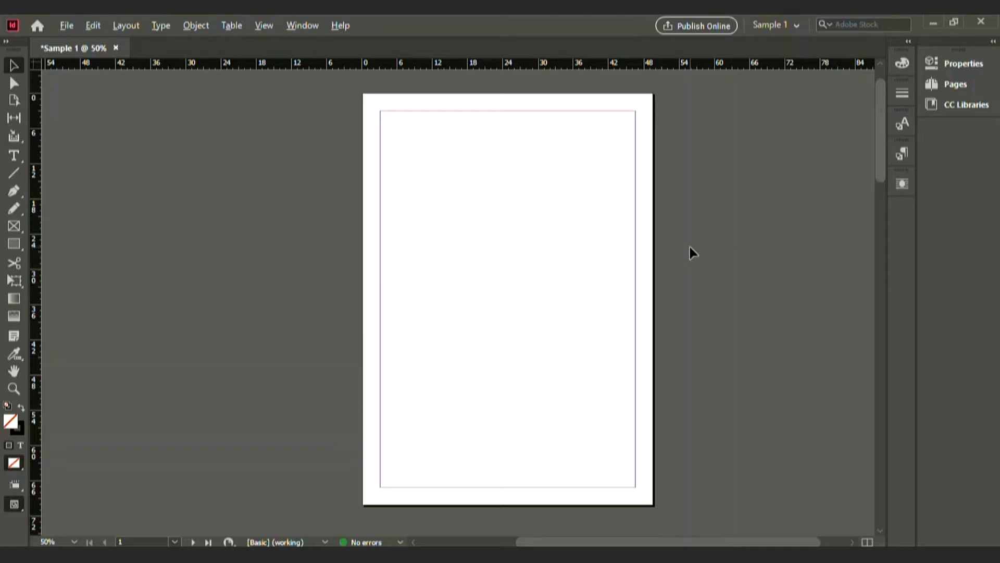
# - Examine how the document's pages are arranged in spreads, both in the layout and in the Pages panel
pyautogui.hotkey('ctrl', '-')
pyautogui.hotkey('ctrl', '-')
pyautogui.hotkey('ctrl', '-')
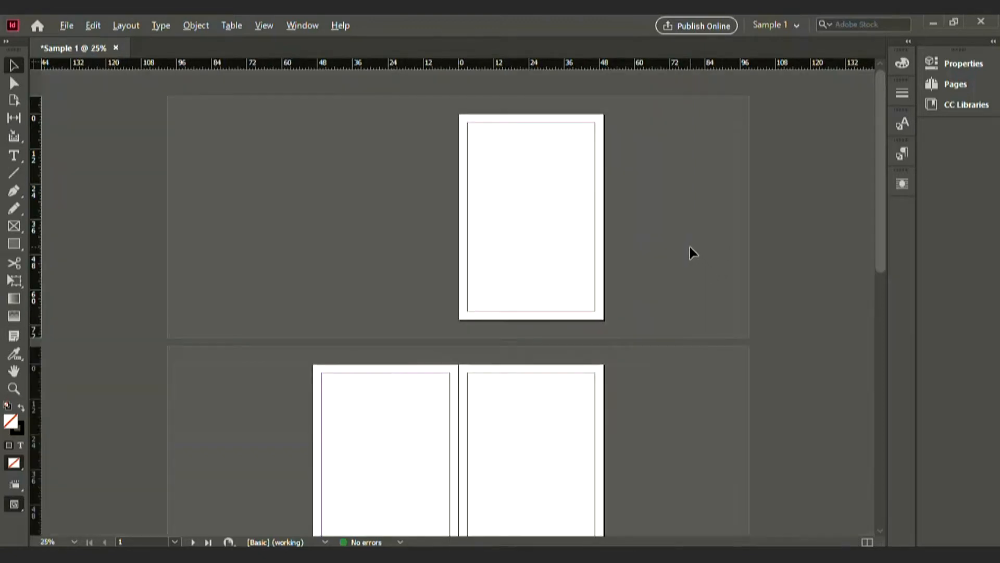
pyautogui.hotkey('ctrl', '=')
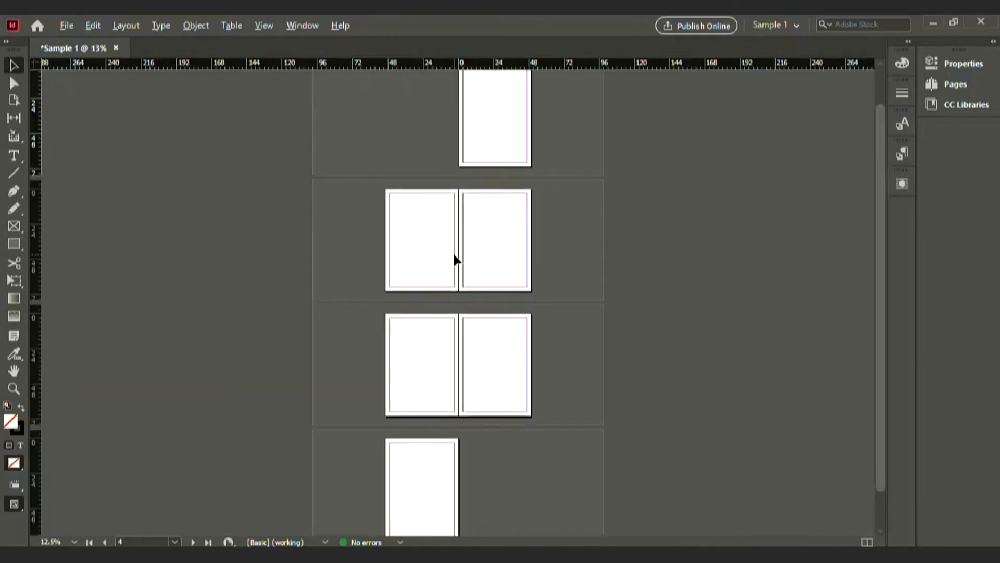
pyautogui.scroll(-2, 506, 284)
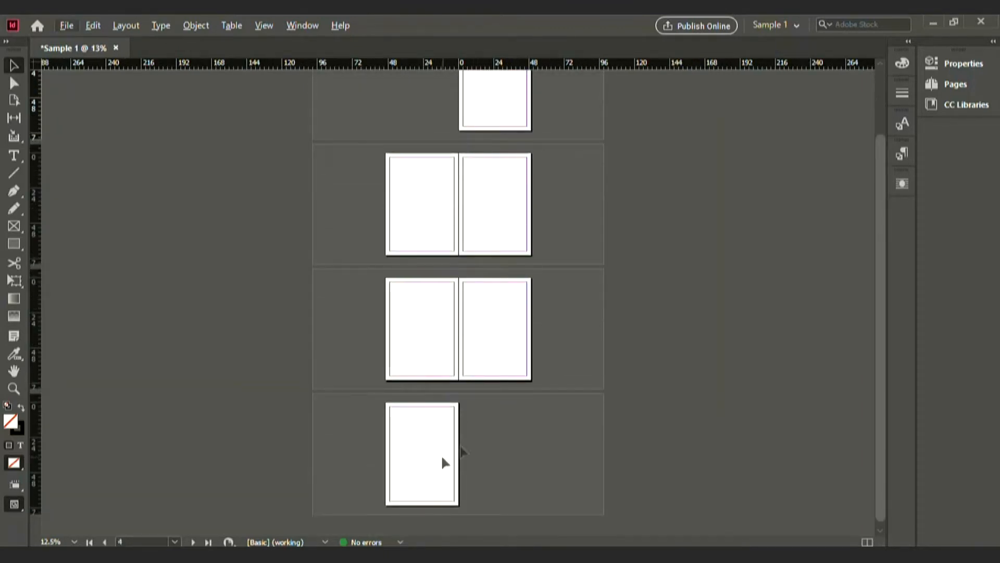
pyautogui.click(949, 89)
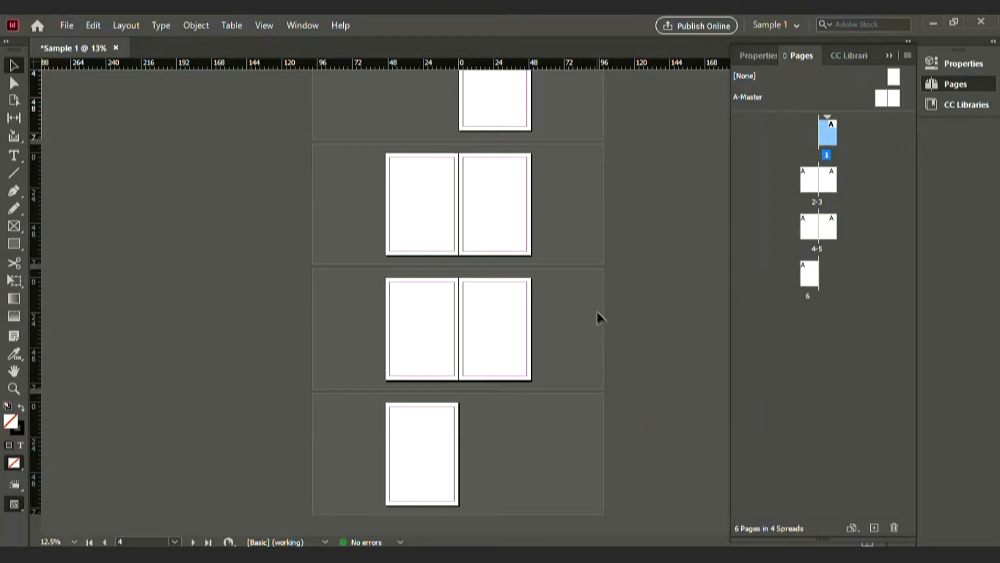
pyautogui.scroll(3, 595, 310)
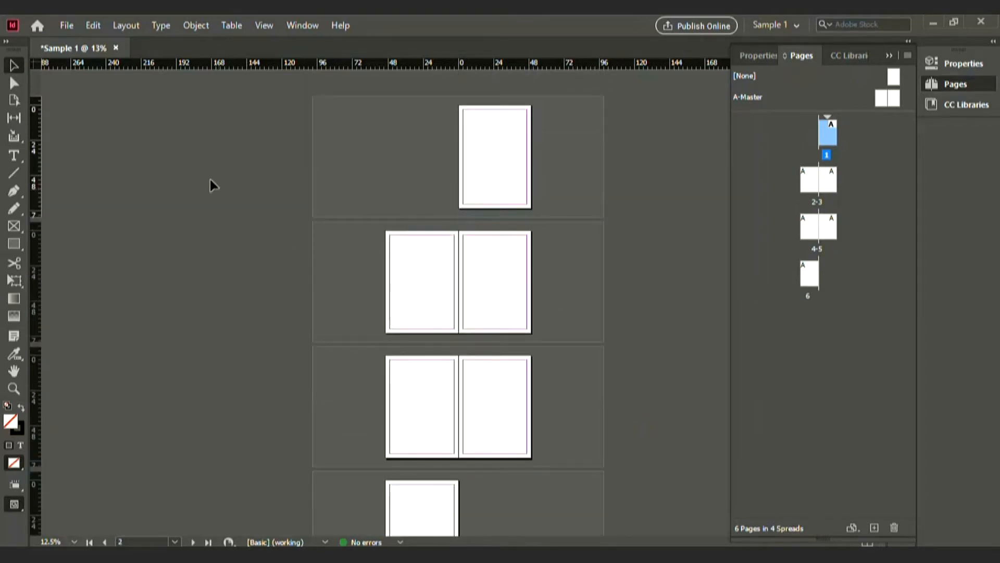
# - In the document setup, set the number of pages to 7 and the page size to Legal
pyautogui.click(64, 27)
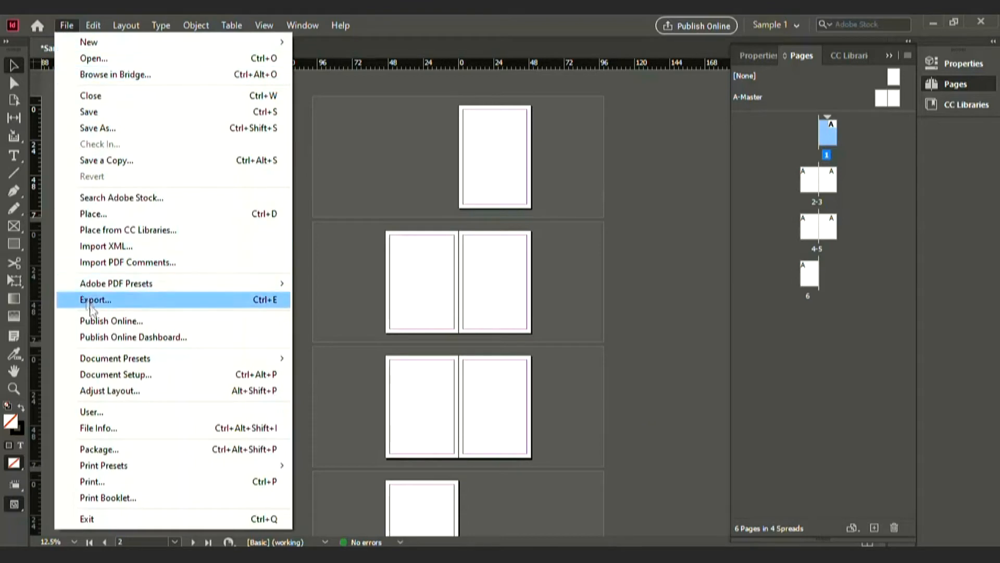
pyautogui.click(148, 384)
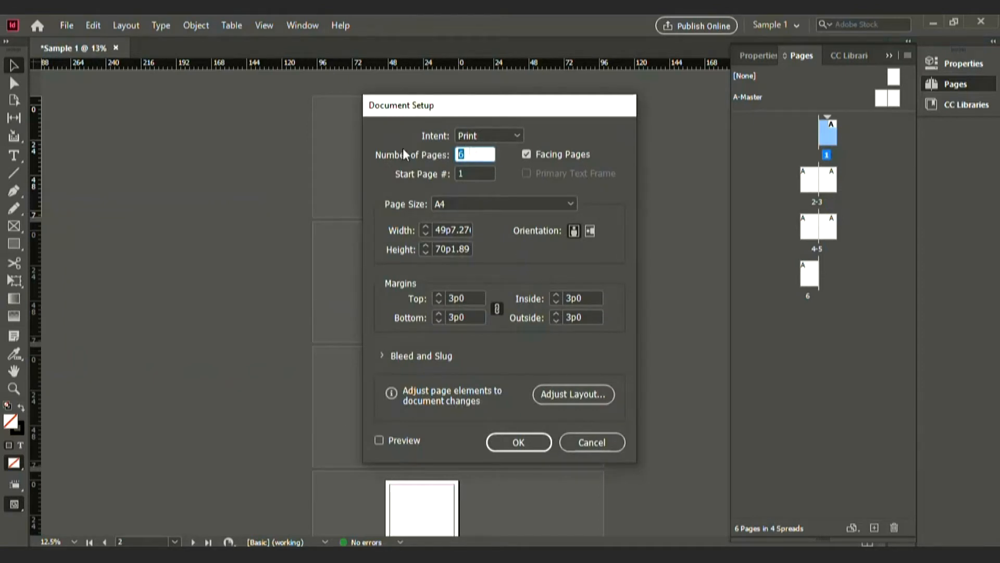
pyautogui.write('7')
pyautogui.click(511, 204)
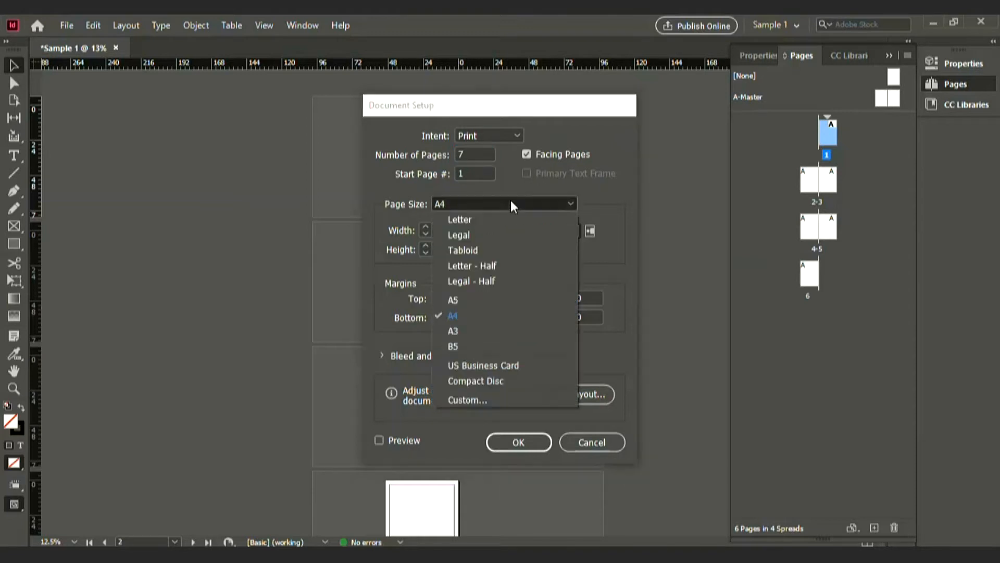
pyautogui.click(473, 235)
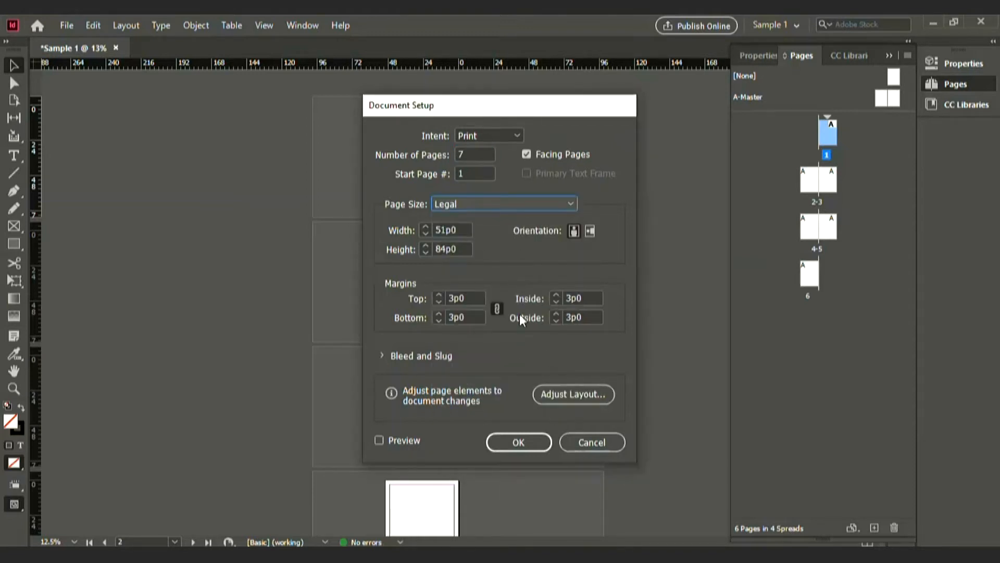
# - Set all four linked margins to 3p3 and apply the document setup
pyautogui.click(440, 296)
pyautogui.click(439, 296)
pyautogui.click(439, 296)
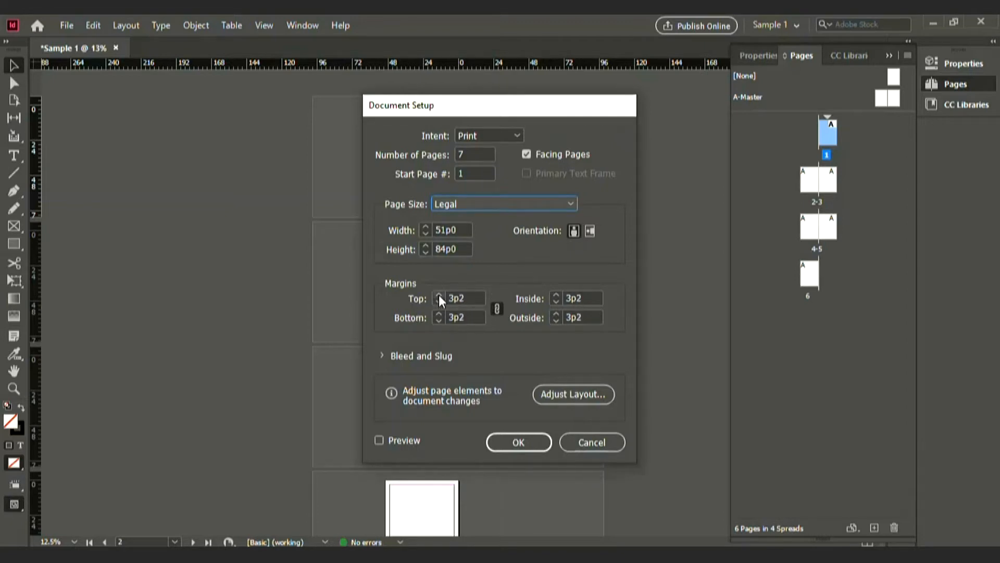
pyautogui.click(531, 450)
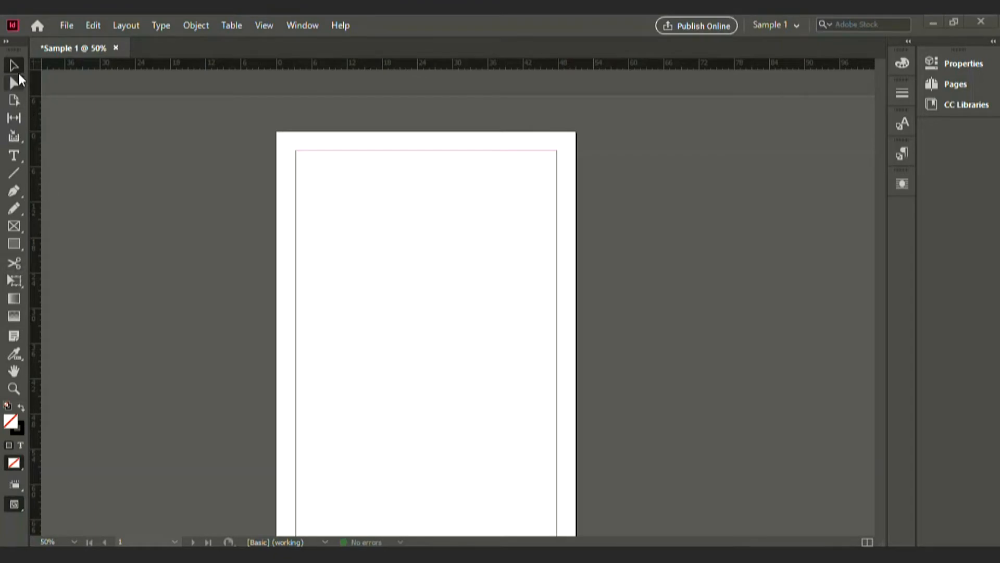
# - Draw a rectangle about 44 picas wide and 26 picas high across the upper part of page 1 between the side margins, then activate the Selection tool
pyautogui.scroll(-2, 323, 196)
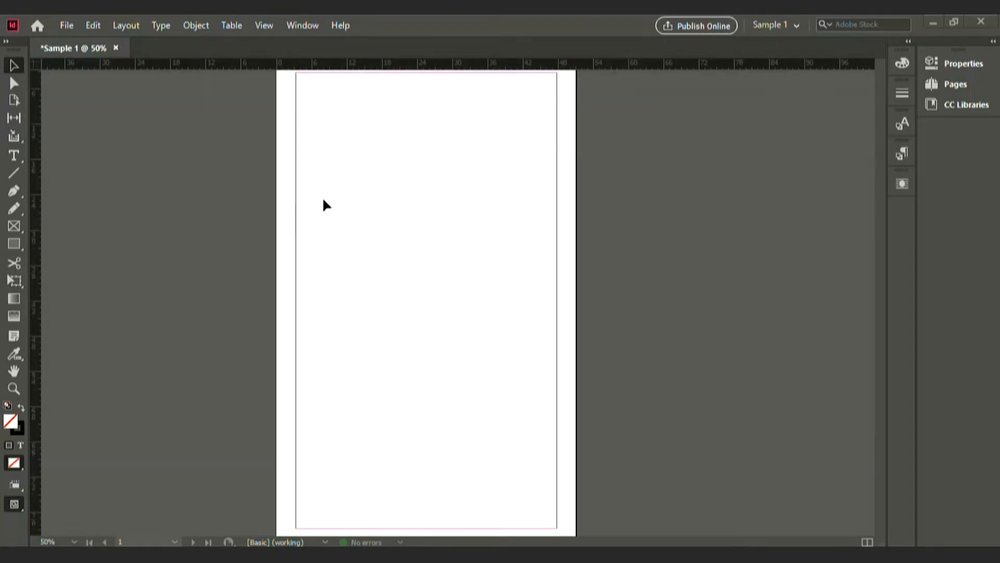
pyautogui.click(11, 299)
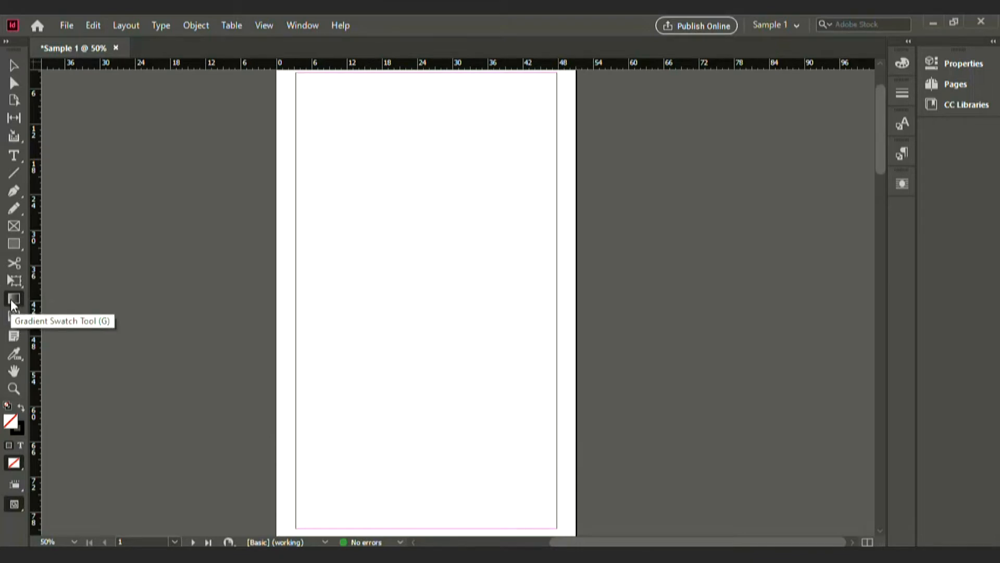
pyautogui.click(13, 247)
pyautogui.scroll(2, 261, 306)
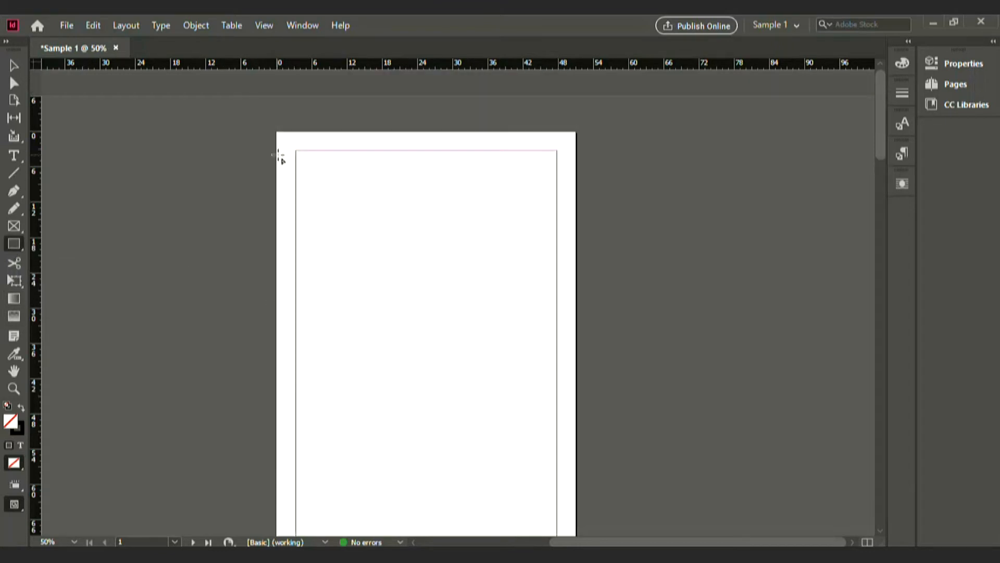
pyautogui.moveTo(295, 147); pyautogui.dragTo(557, 299)
pyautogui.hotkey('ctrl', '1')
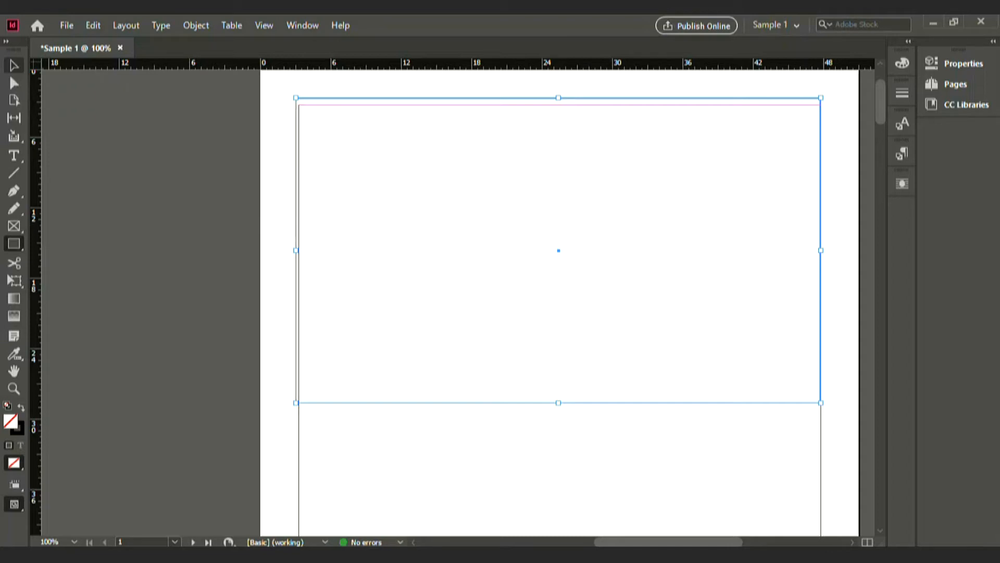
pyautogui.click(13, 65)
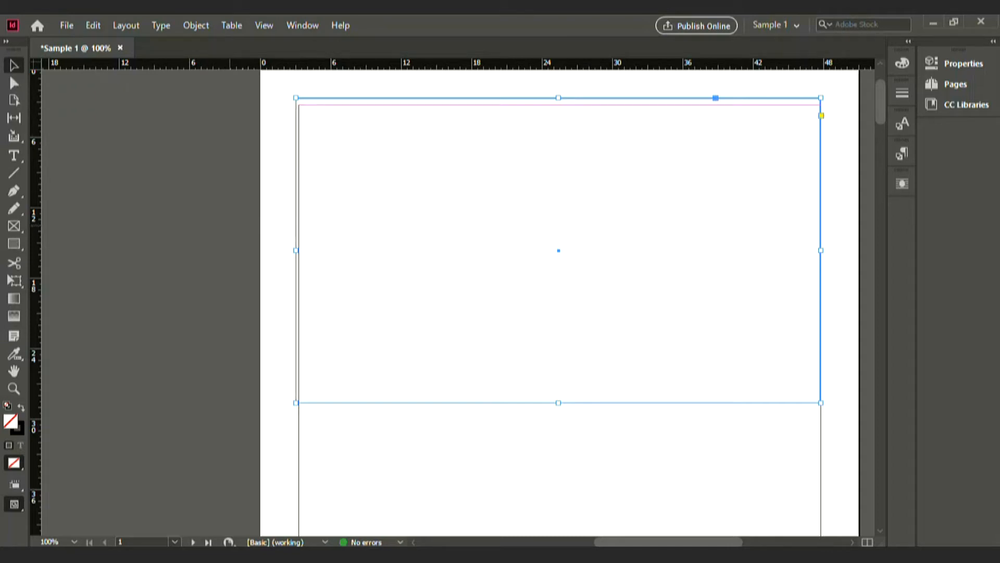
# - Align the rectangle's left and top edges with the page margins and deselect it
pyautogui.moveTo(296, 251); pyautogui.dragTo(299, 257)
pyautogui.moveTo(561, 97); pyautogui.dragTo(561, 105)
pyautogui.click(516, 469)
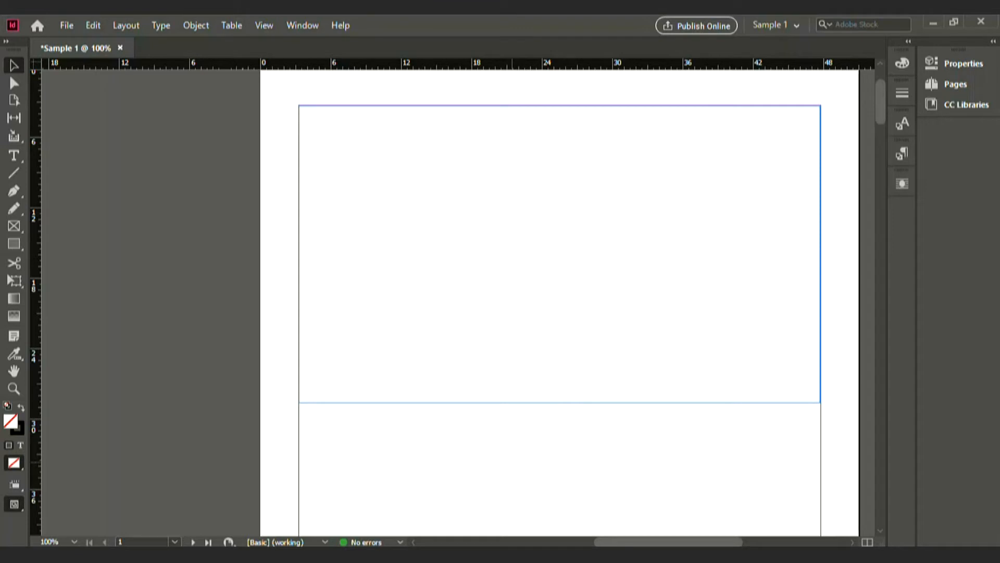
# - Place the image untitledfff into the rectangle on page 1
pyautogui.scroll(-1, 489, 399)
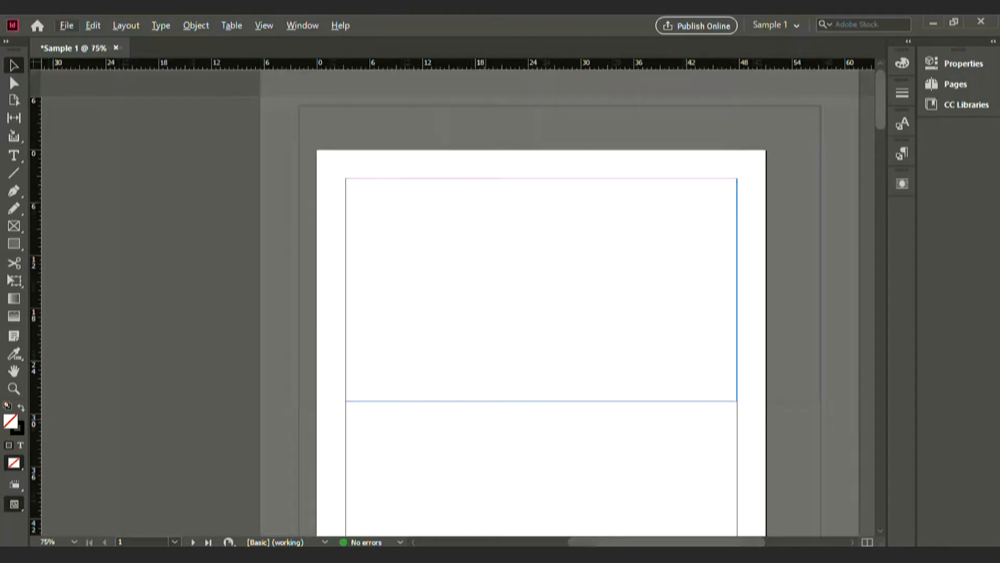
pyautogui.hscroll(2, 488, 399)
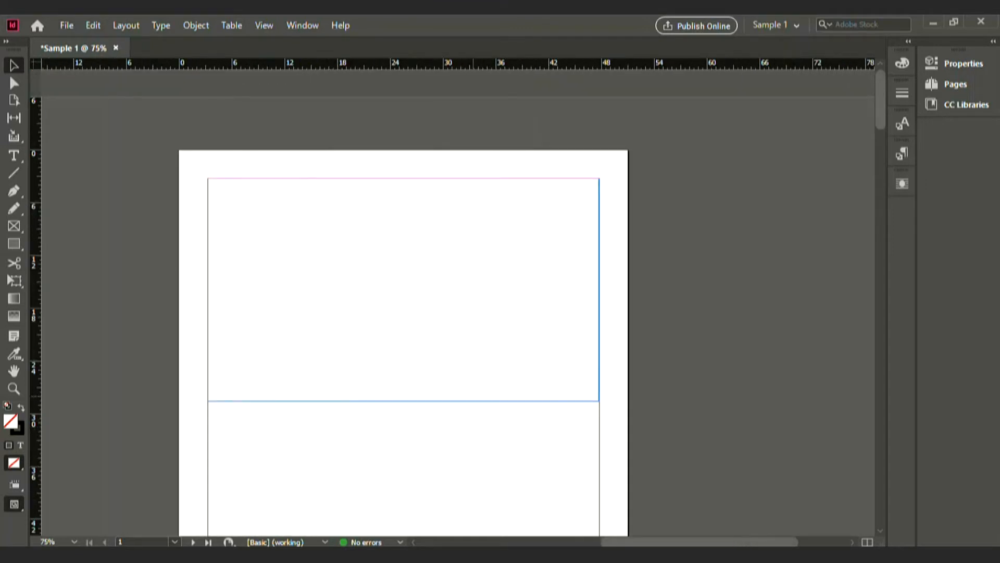
pyautogui.hscroll(-2, 474, 410)
pyautogui.scroll(-2, 479, 402)
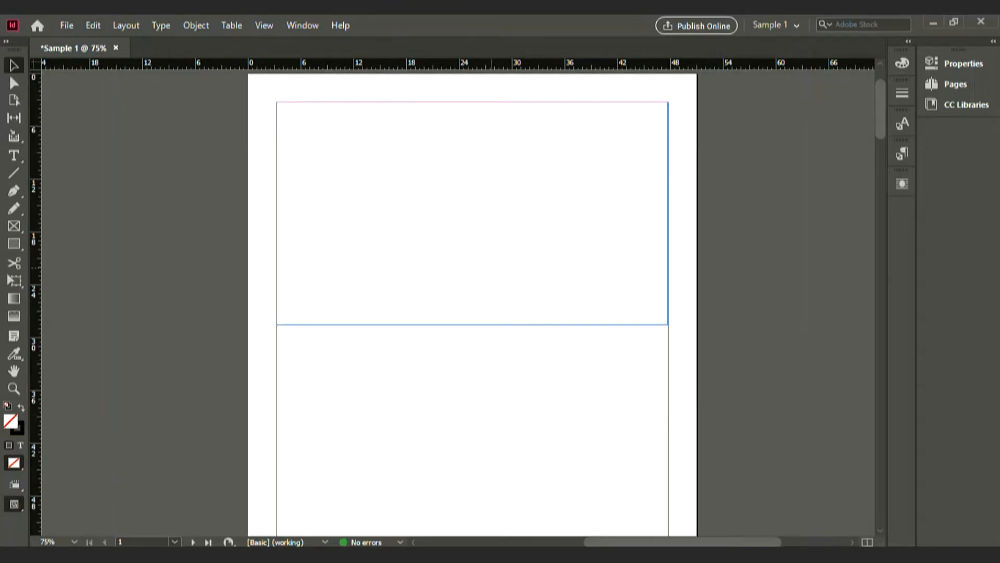
pyautogui.click(66, 25)
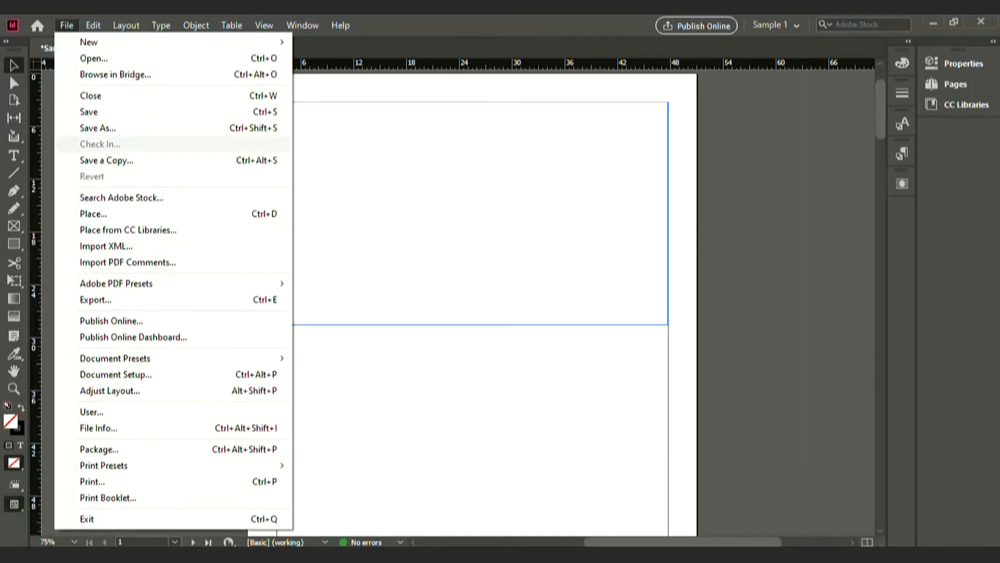
pyautogui.click(93, 213)
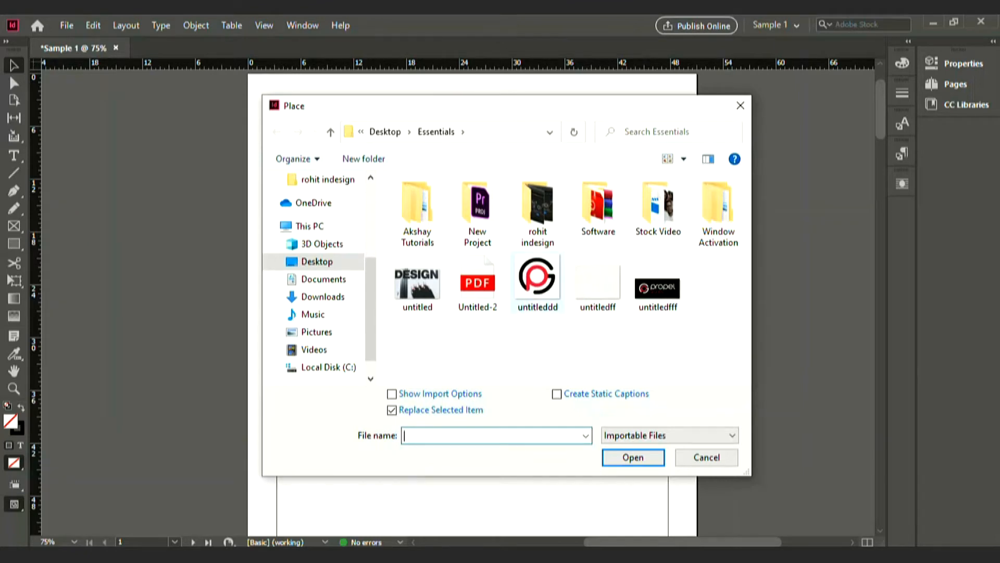
pyautogui.click(658, 287)
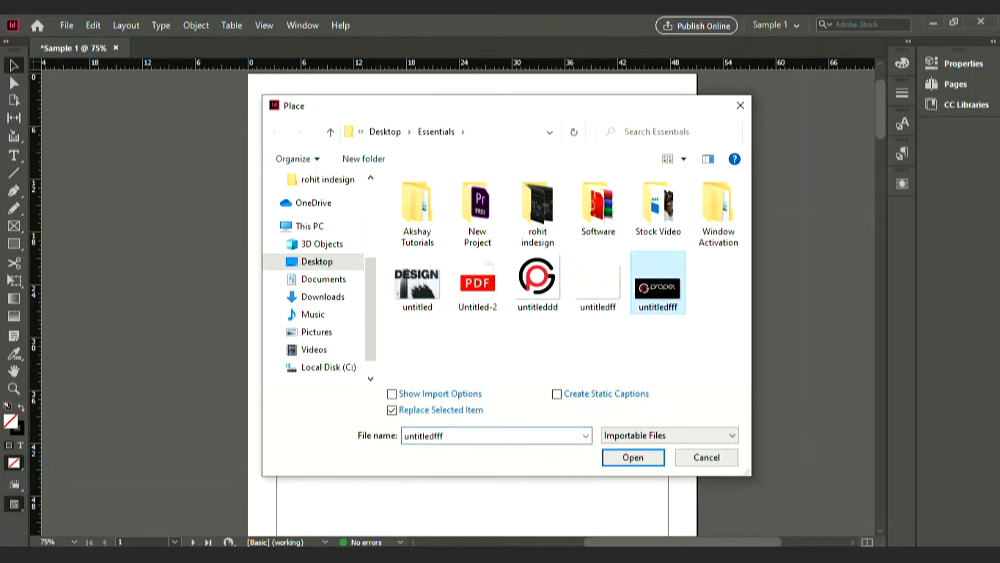
pyautogui.click(633, 457)
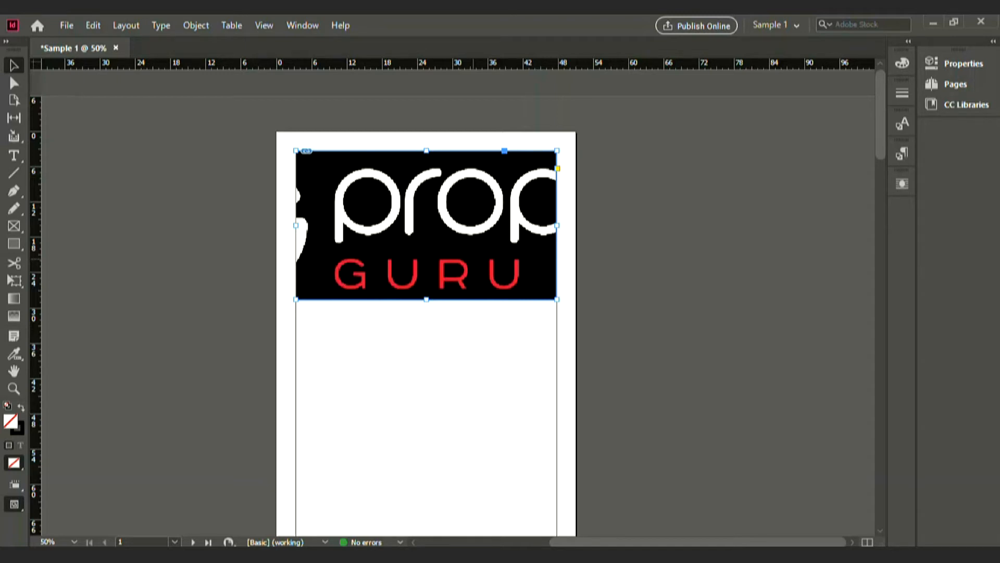
# - Fit the placed logo image to its frame with Fit Content to Frame and deselect it
pyautogui.rightClick(463, 258)
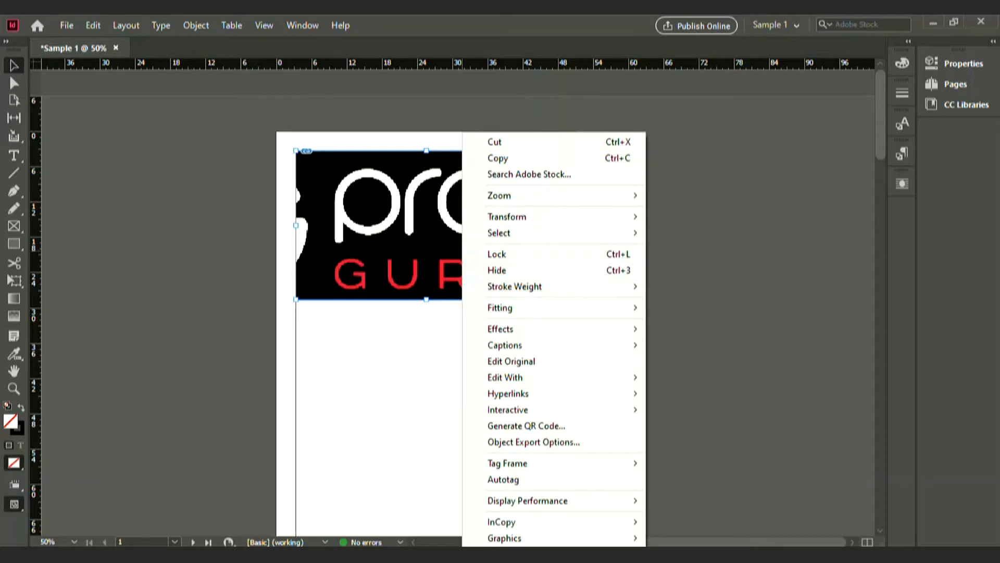
pyautogui.moveTo(521, 308)
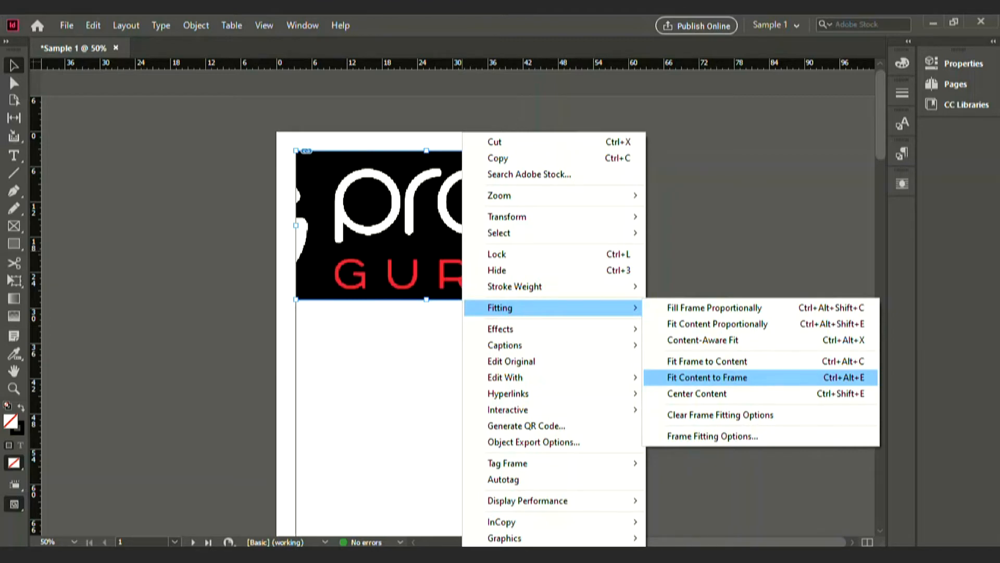
pyautogui.click(707, 377)
pyautogui.click(503, 343)
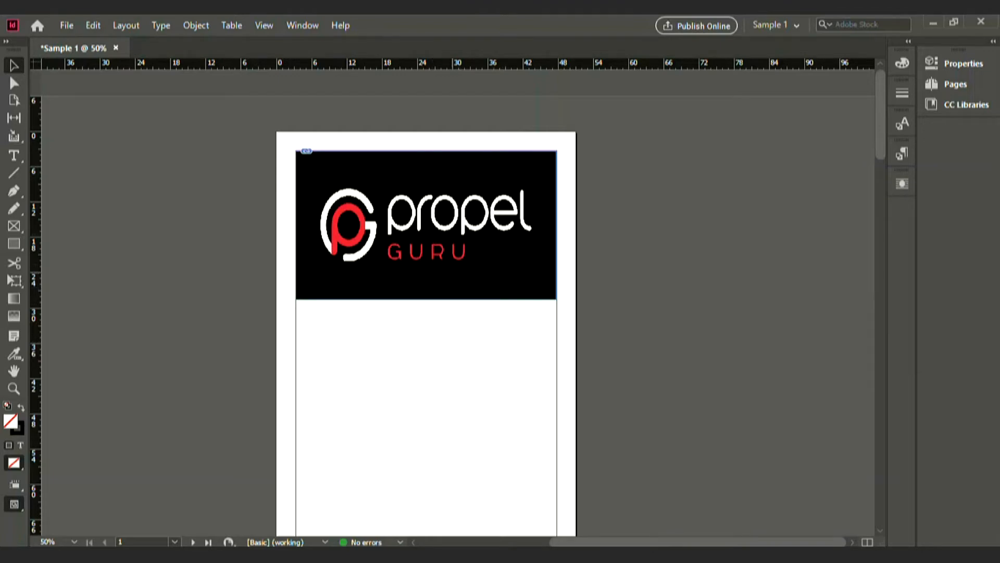
# - Try to shorten the logo frame by raising its bottom edge, and undo the changes
pyautogui.scroll(2, 404, 273)
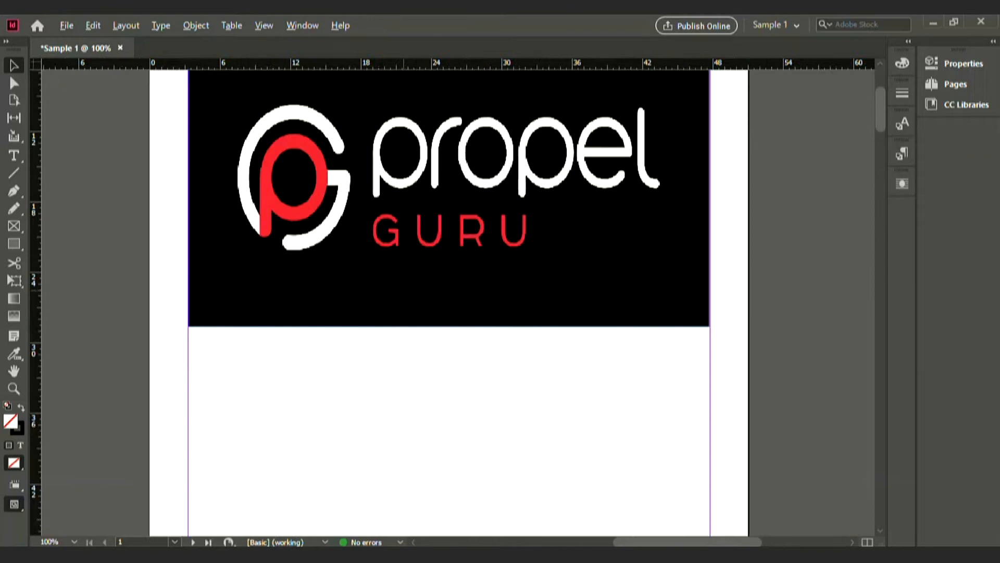
pyautogui.scroll(2, 404, 313)
pyautogui.scroll(-1, 455, 330)
pyautogui.scroll(-1, 455, 329)
pyautogui.click(456, 329)
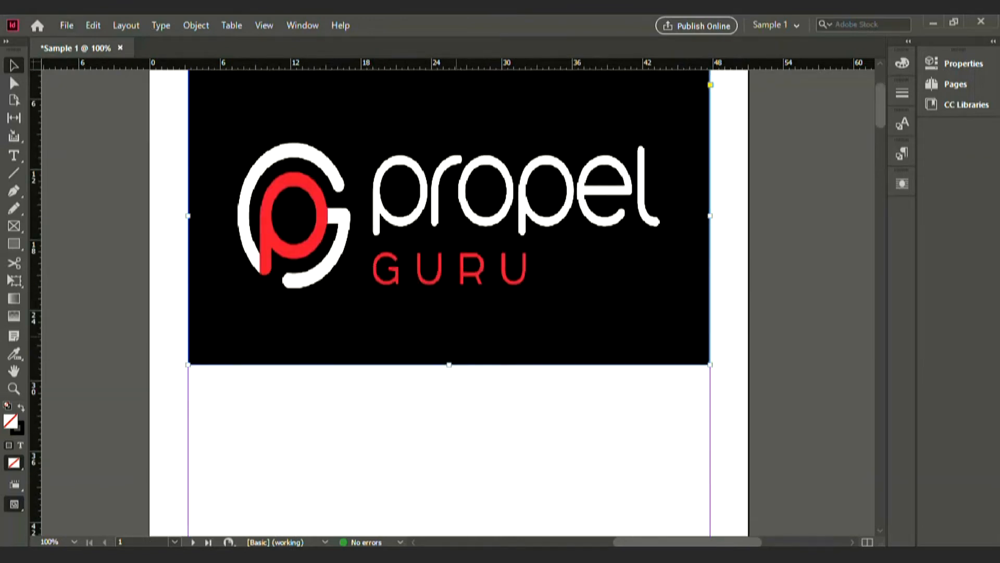
pyautogui.scroll(2, 455, 329)
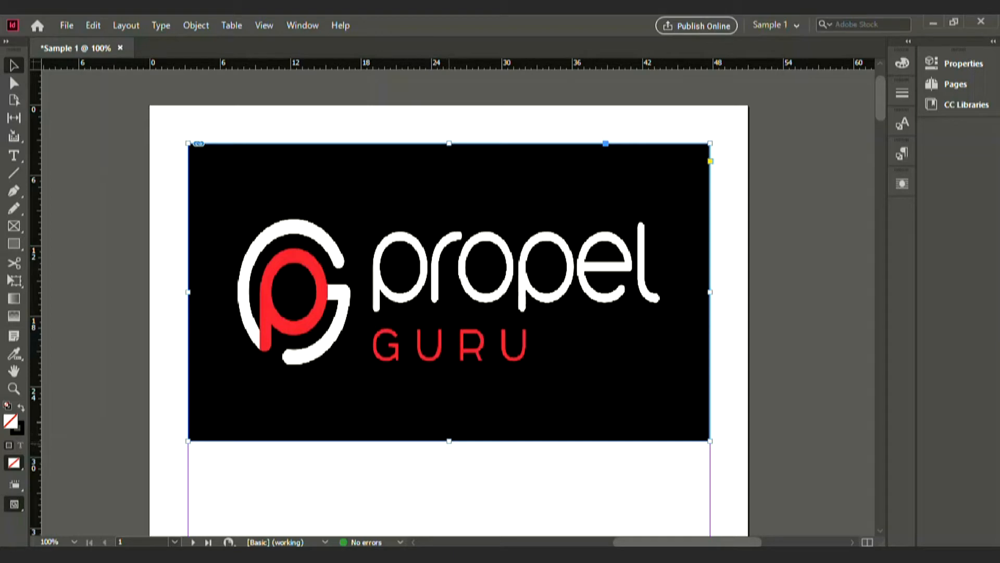
pyautogui.moveTo(449, 441); pyautogui.dragTo(453, 392)
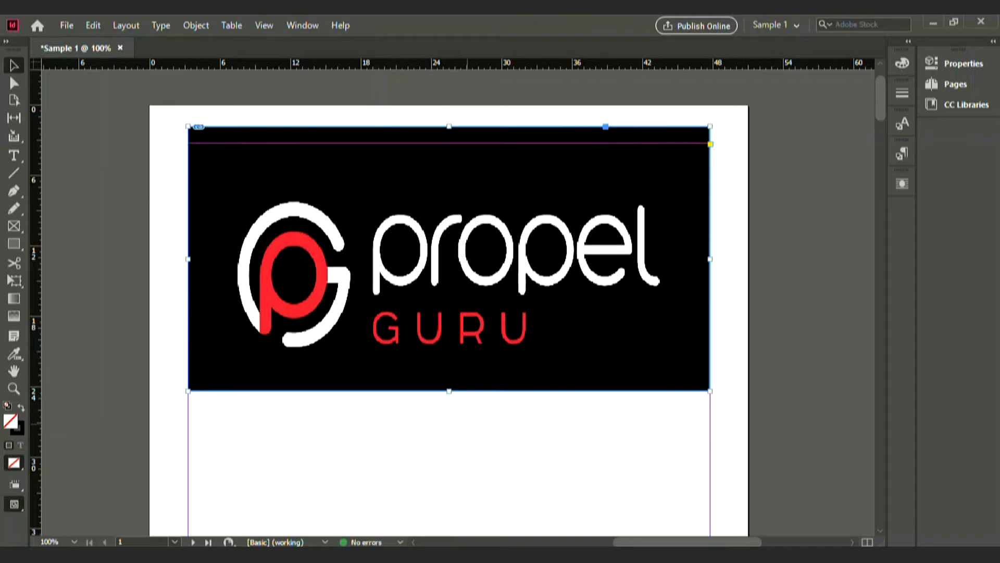
pyautogui.hotkey('ctrl', 'z')
pyautogui.hotkey('ctrl', 'z')
pyautogui.hotkey('ctrl', 'z')
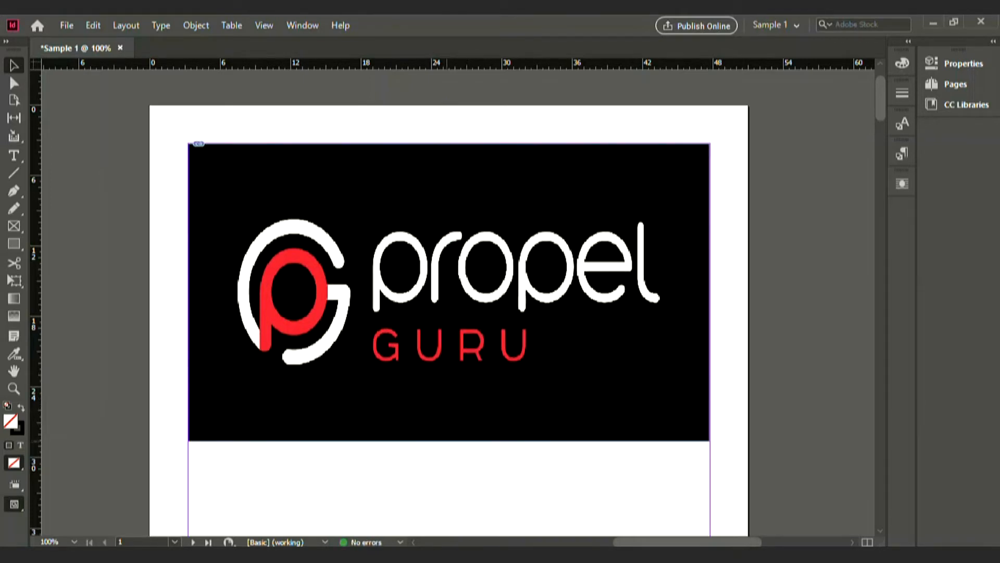
# - Shorten the logo frame from its bottom edge to about 21 picas high, center the image inside it and deselect it
pyautogui.moveTo(449, 441); pyautogui.dragTo(449, 386)
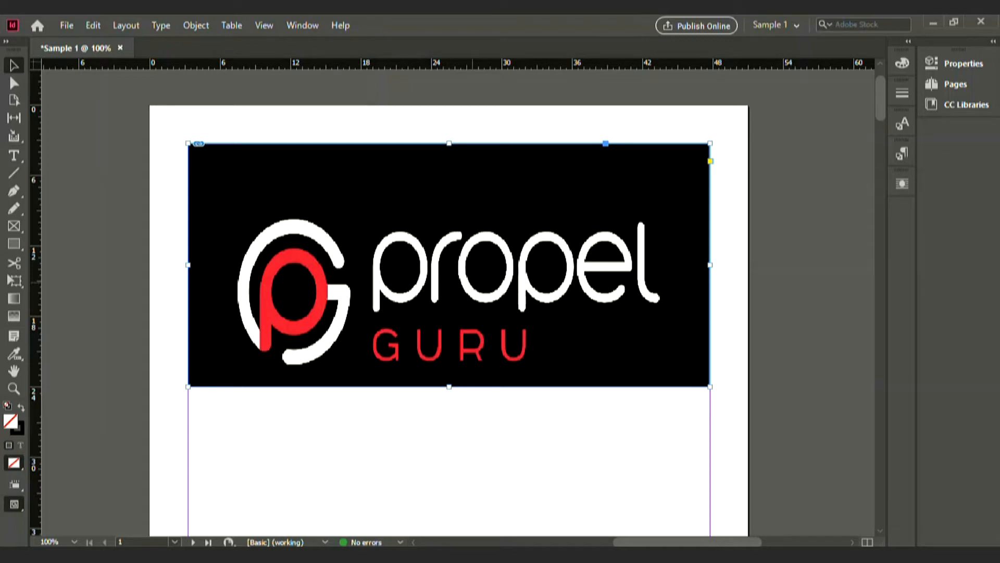
pyautogui.hotkey('ctrl', 'shift', 'e')
pyautogui.hotkey('ctrl', 'shift', 'a')
# - Draw a rectangle about 20 picas wide and 42 picas high below the logo, near the left margin
pyautogui.keyDown('alt'); pyautogui.scroll(-1, 493, 283); pyautogui.keyUp('alt')
pyautogui.scroll(-3, 493, 303)
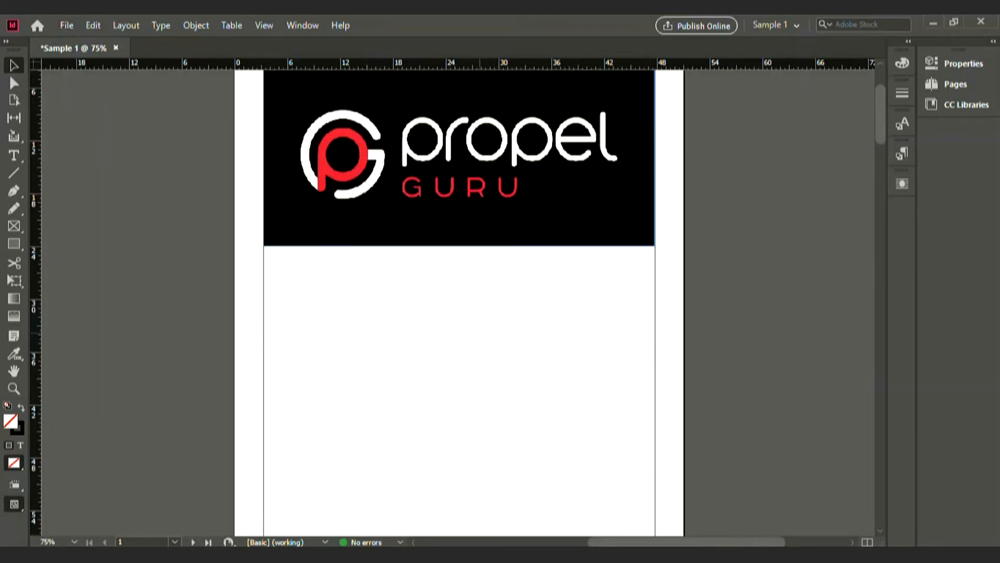
pyautogui.scroll(-2, 459, 303)
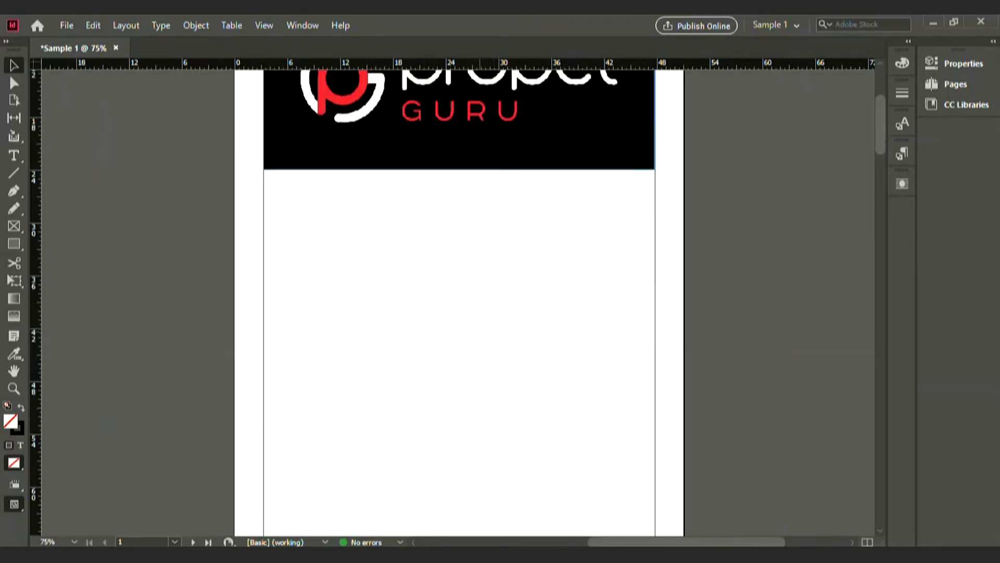
pyautogui.hotkey('ctrl', '-')
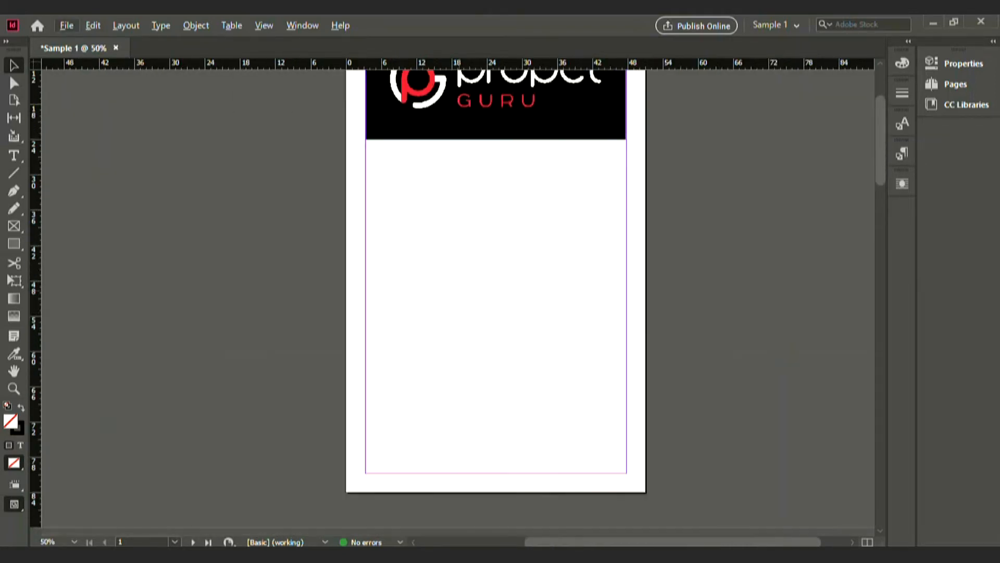
pyautogui.scroll(2, 495, 303)
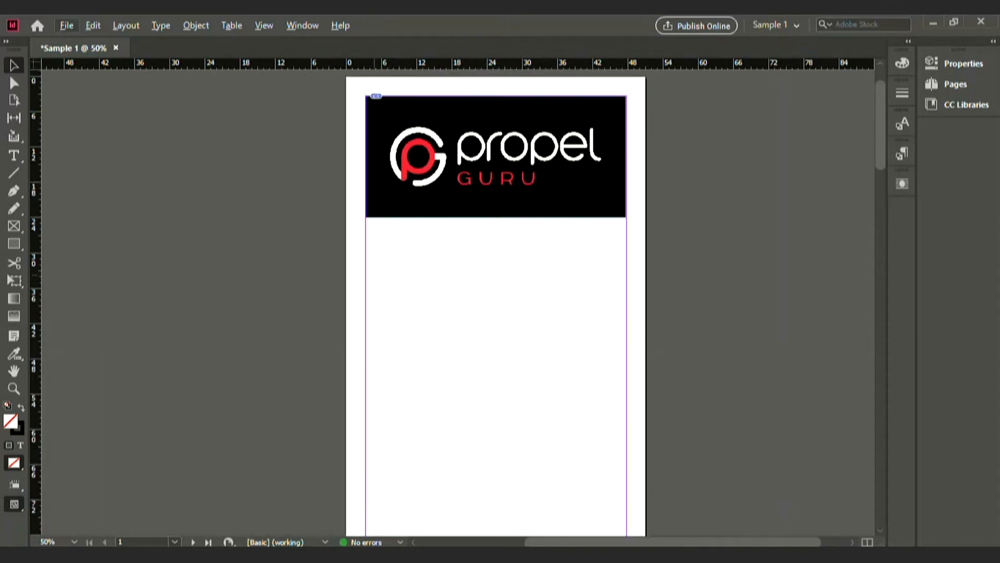
pyautogui.press('m')
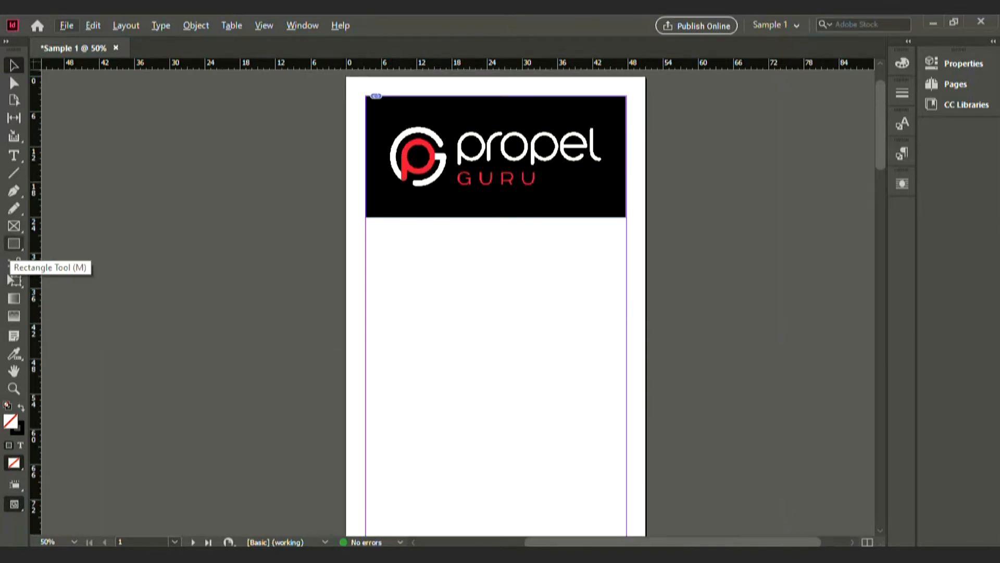
pyautogui.moveTo(374, 230)
pyautogui.mouseDown()
pyautogui.moveTo(511, 449)
pyautogui.moveTo(518, 486)
pyautogui.moveTo(487, 471)
pyautogui.moveTo(492, 479)
pyautogui.mouseUp()
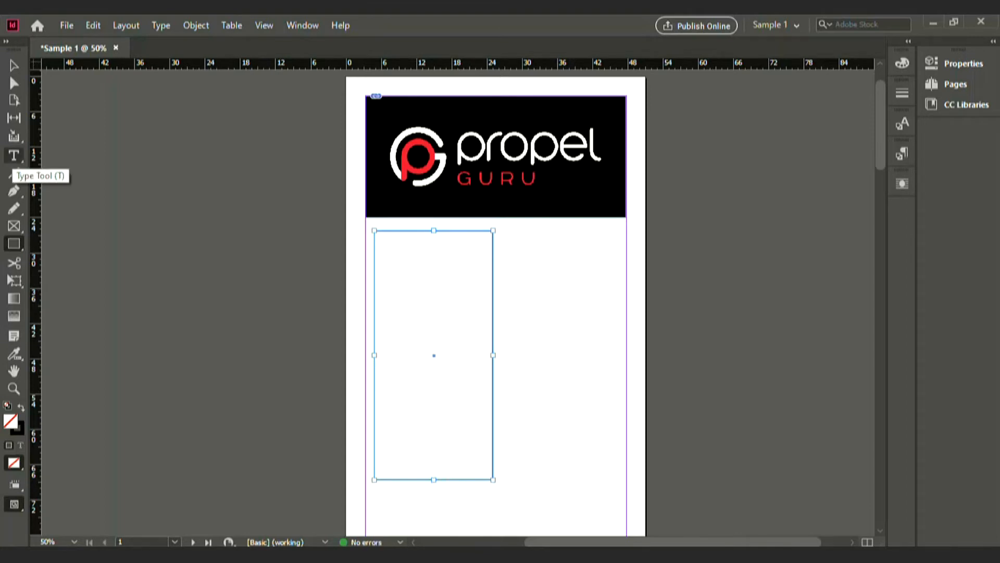
# - Turn the tall rectangle below the logo into a text frame and enter "Propel Guru"
pyautogui.click(13, 156)
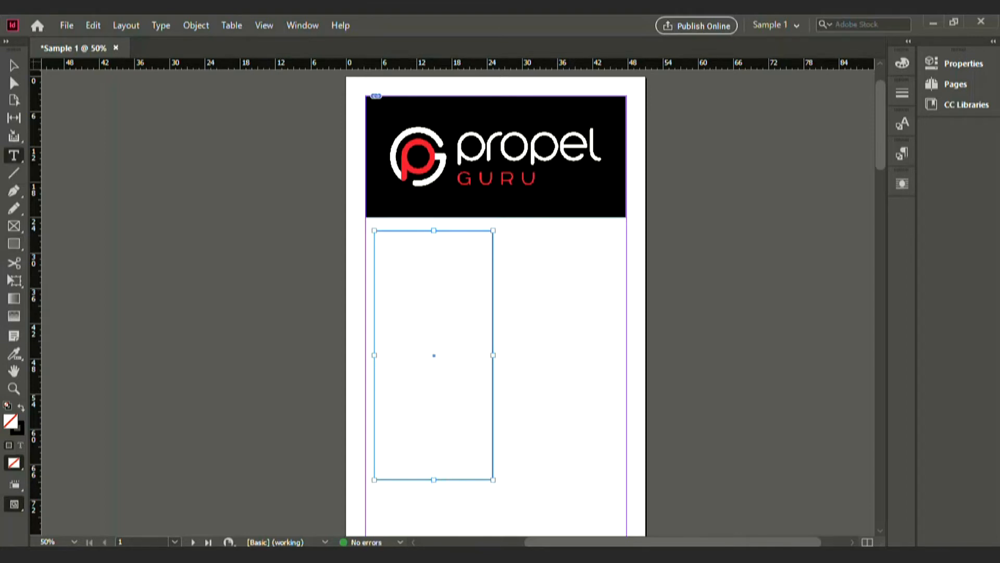
pyautogui.click(380, 245)
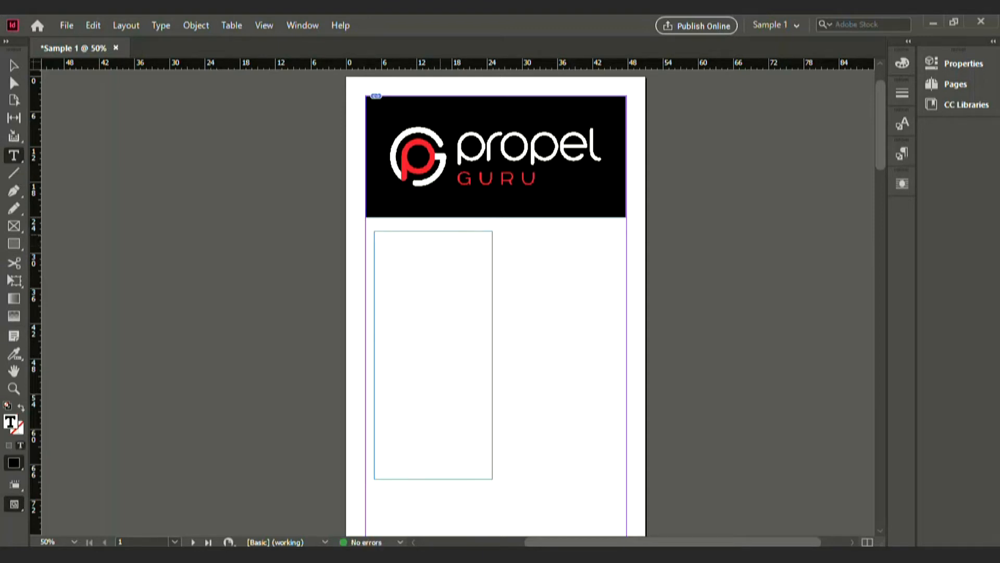
pyautogui.write('Propel Guru')
# - Fill the rest of the text frame with placeholder text and leave text editing with the frame selected
pyautogui.click(160, 25)
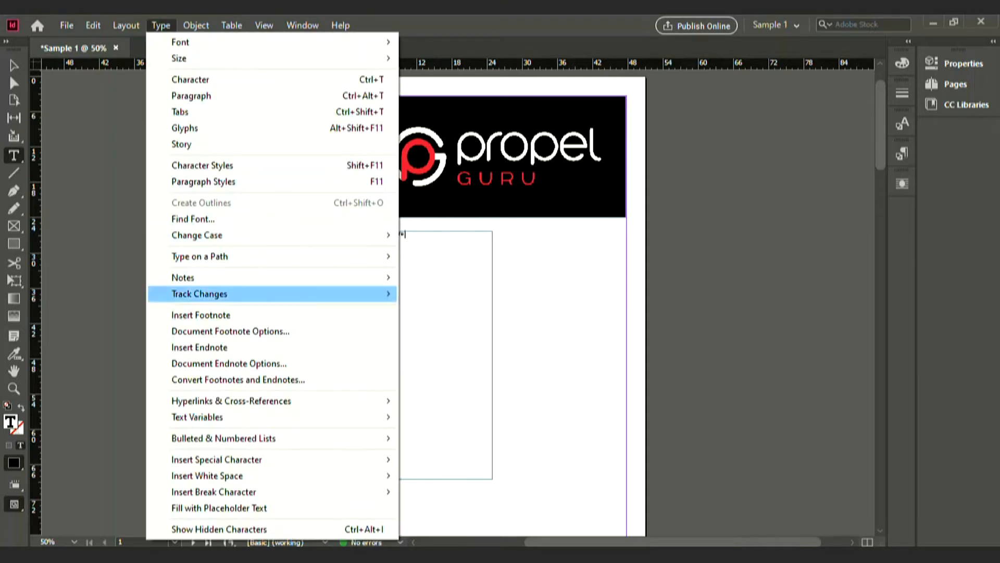
pyautogui.press('Return')
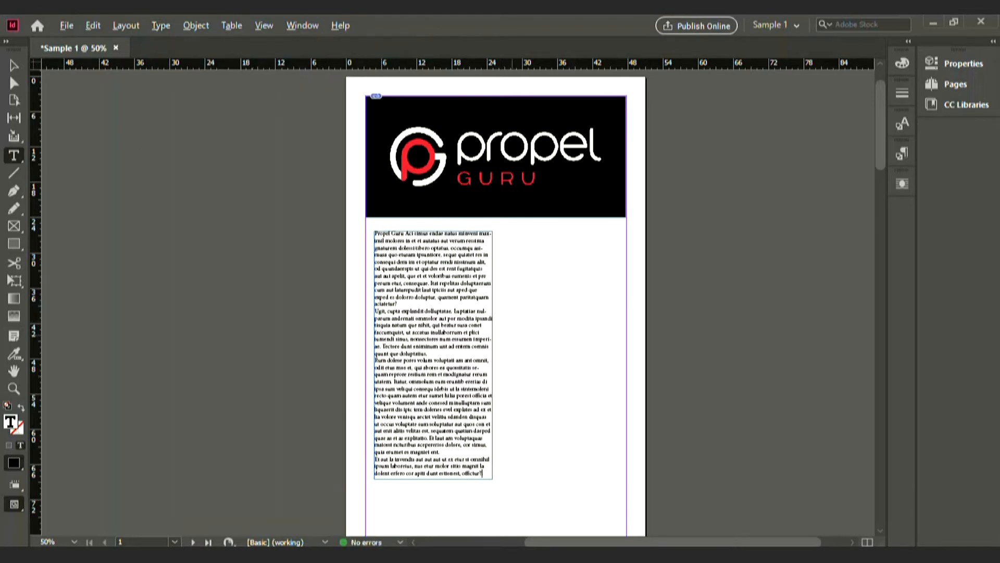
pyautogui.scroll(1, 508, 329)
pyautogui.scroll(-1, 508, 329)
pyautogui.press('Escape')
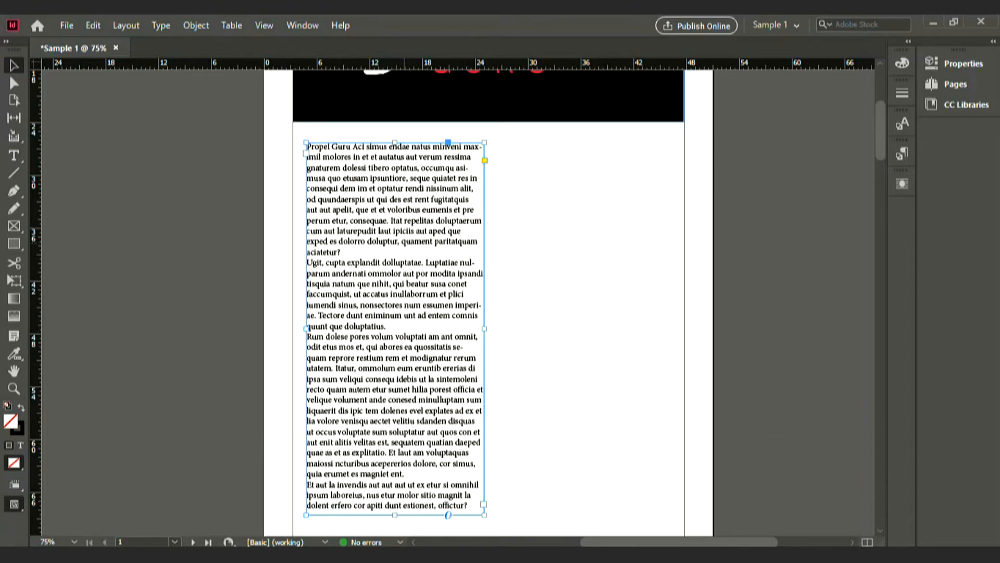
# - Shorten the text frame from its bottom edge to about 27 picas high and examine the overset text marker
pyautogui.click(393, 519)
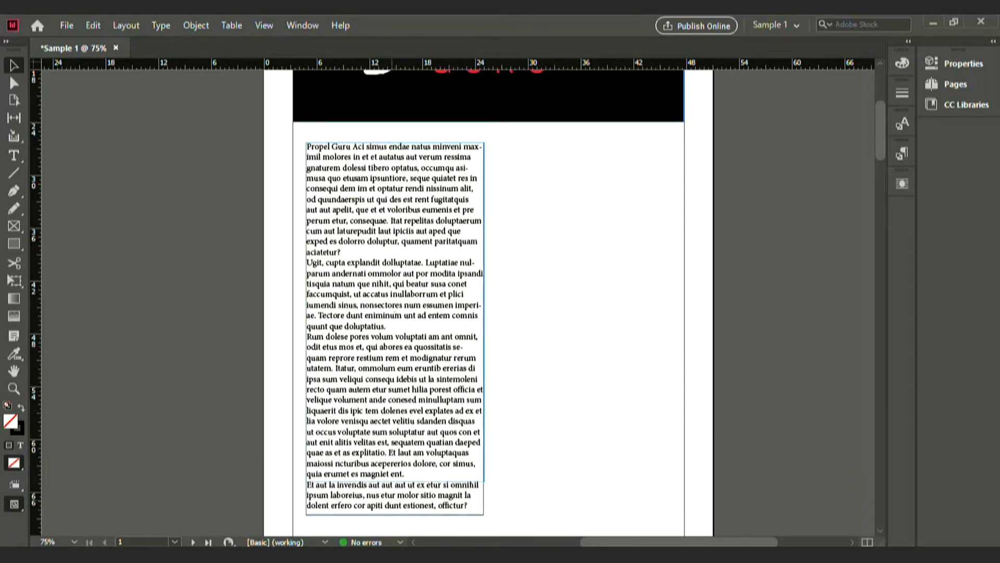
pyautogui.moveTo(394, 380); pyautogui.dragTo(395, 380)
pyautogui.click(484, 368)
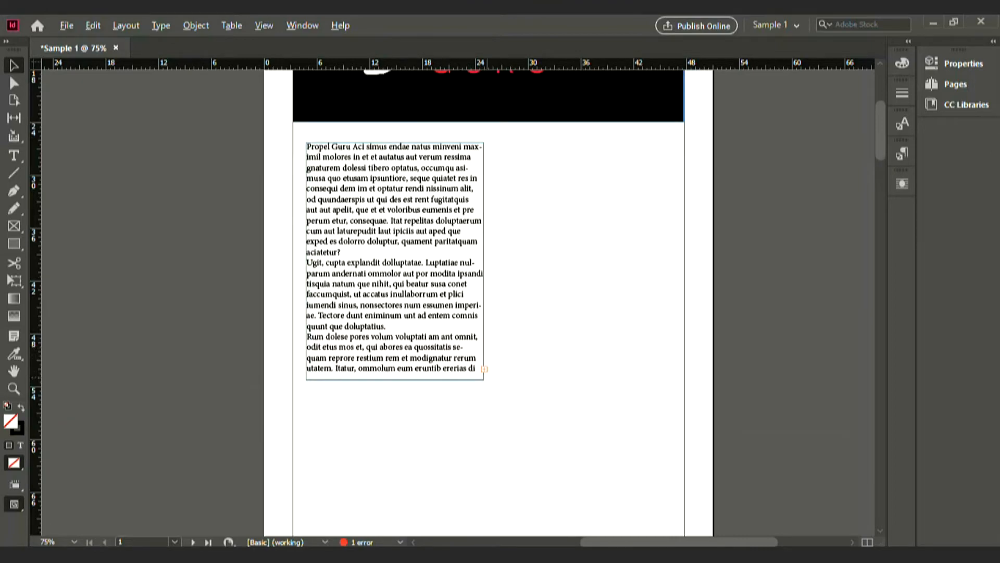
pyautogui.scroll(4, 487, 380)
pyautogui.scroll(-4, 495, 472)
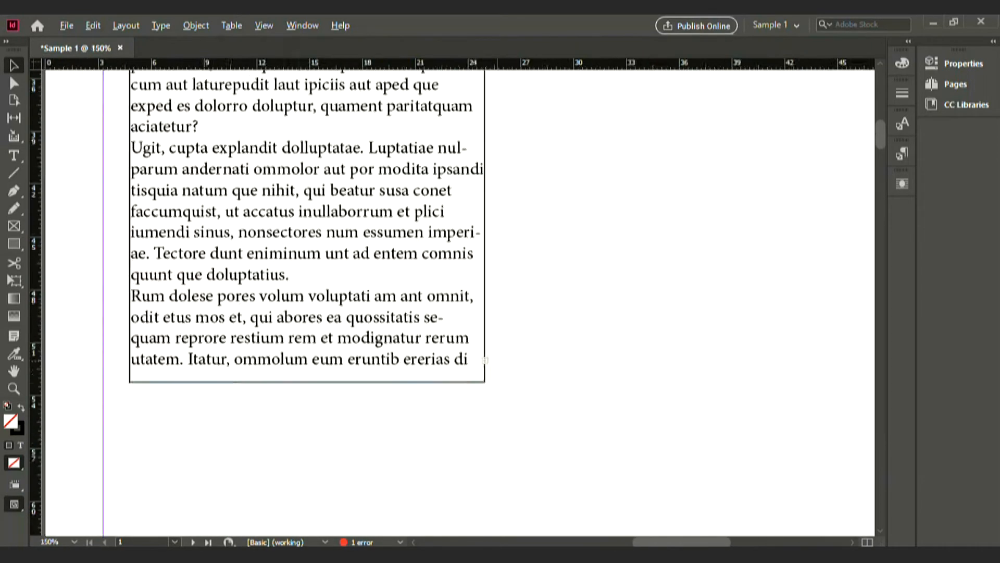
pyautogui.scroll(-3, 495, 302)
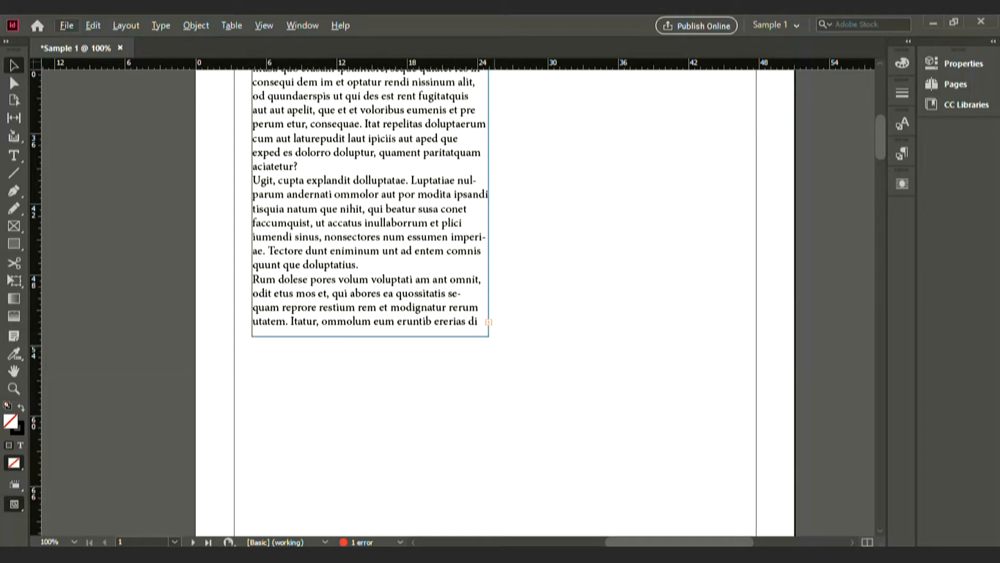
pyautogui.scroll(-1, 421, 359)
pyautogui.scroll(2, 421, 359)
# - Extend the text frame's bottom edge to about 42 picas high so it holds all the text, and reselect the frame
pyautogui.click(443, 341)
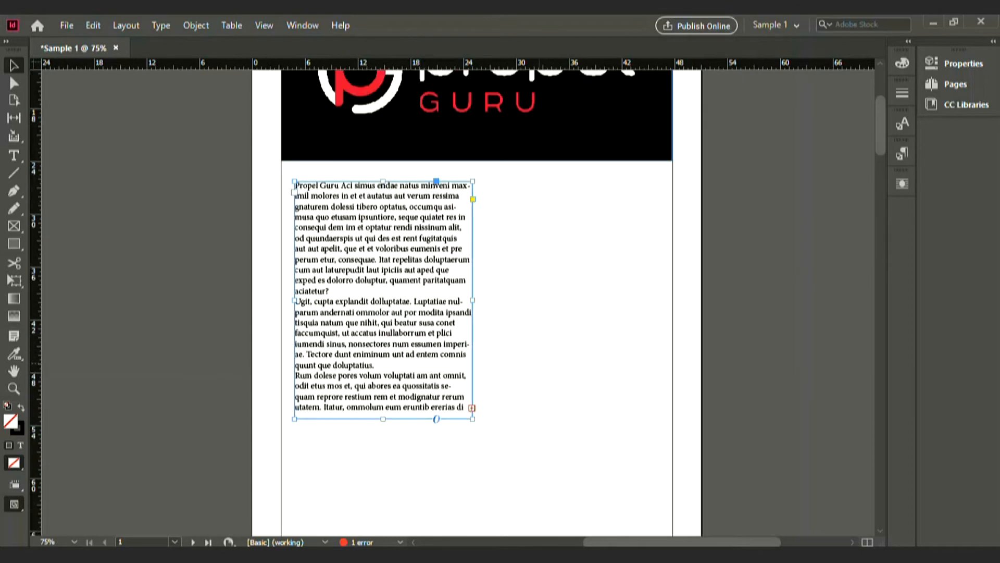
pyautogui.scroll(-3, 448, 340)
pyautogui.moveTo(383, 304); pyautogui.dragTo(383, 437)
pyautogui.click(541, 358)
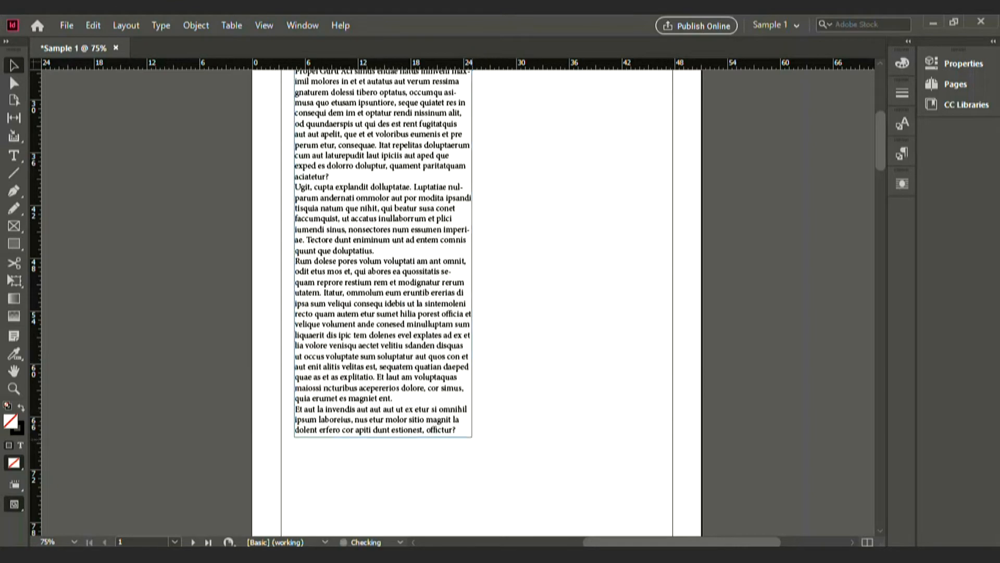
pyautogui.click(436, 438)
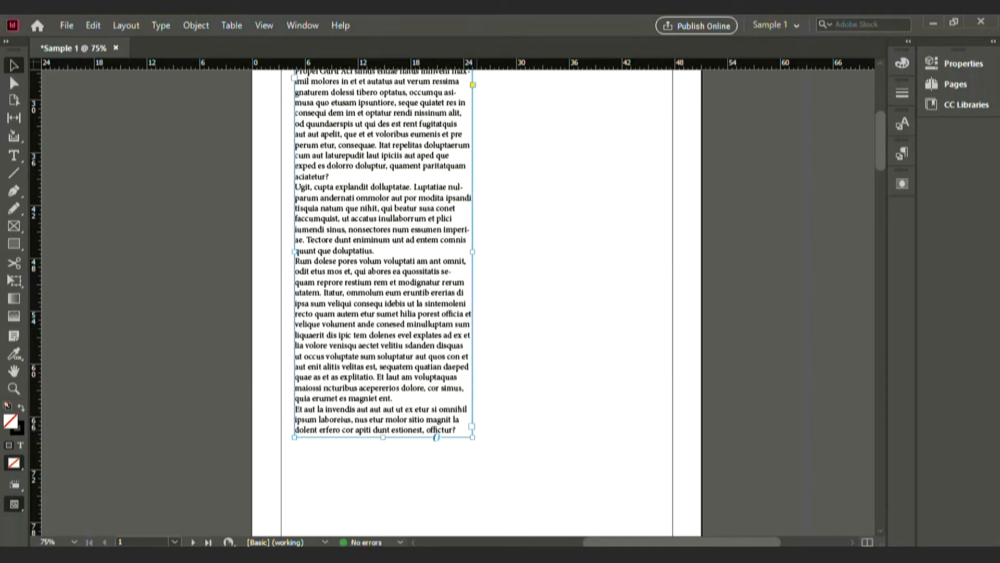
# - Draw a circle about 13 picas in diameter with the Ellipse tool in the empty area below the text column
pyautogui.scroll(1, 383, 292)
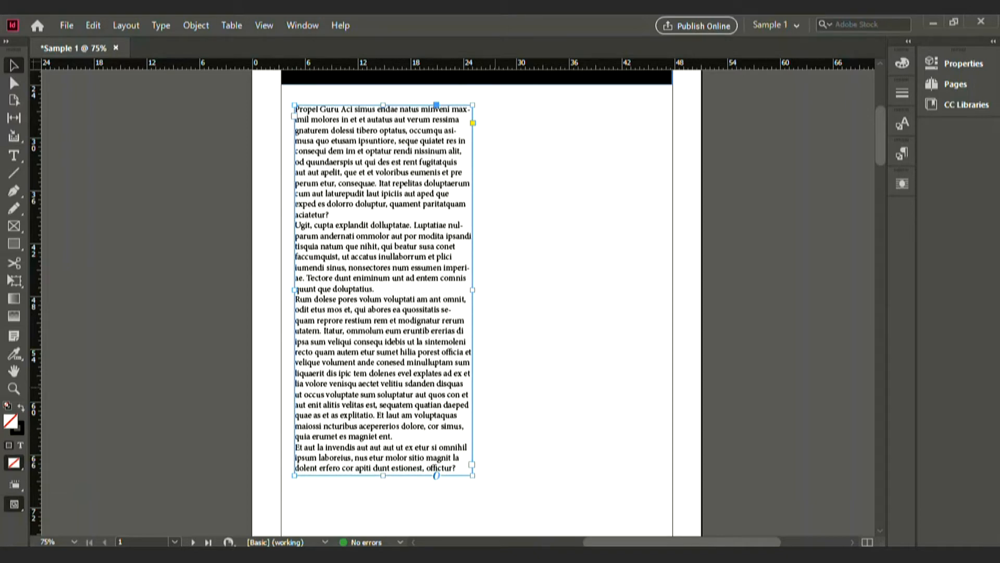
pyautogui.hotkey('ctrl', 'shift', 'a')
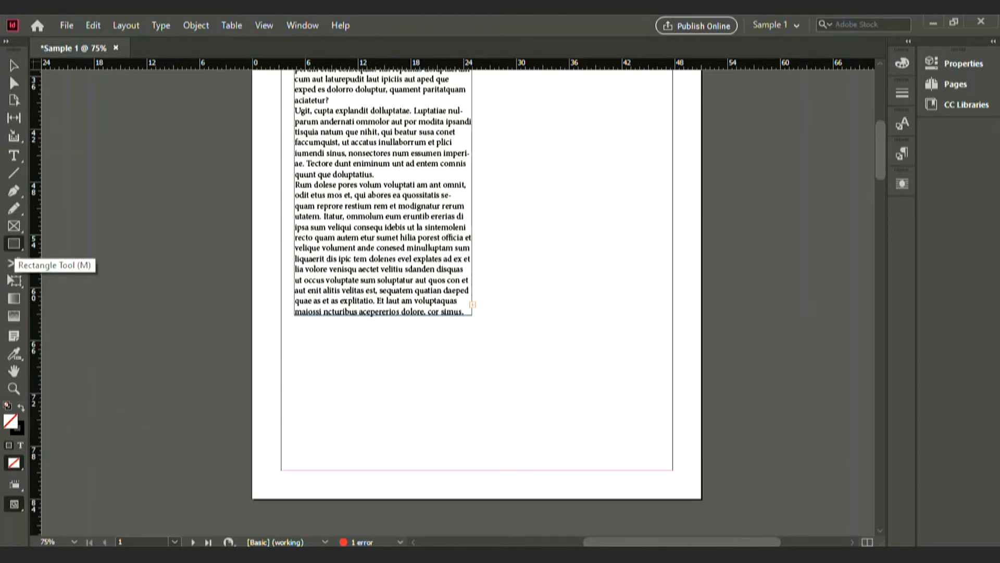
pyautogui.rightClick(14, 243)
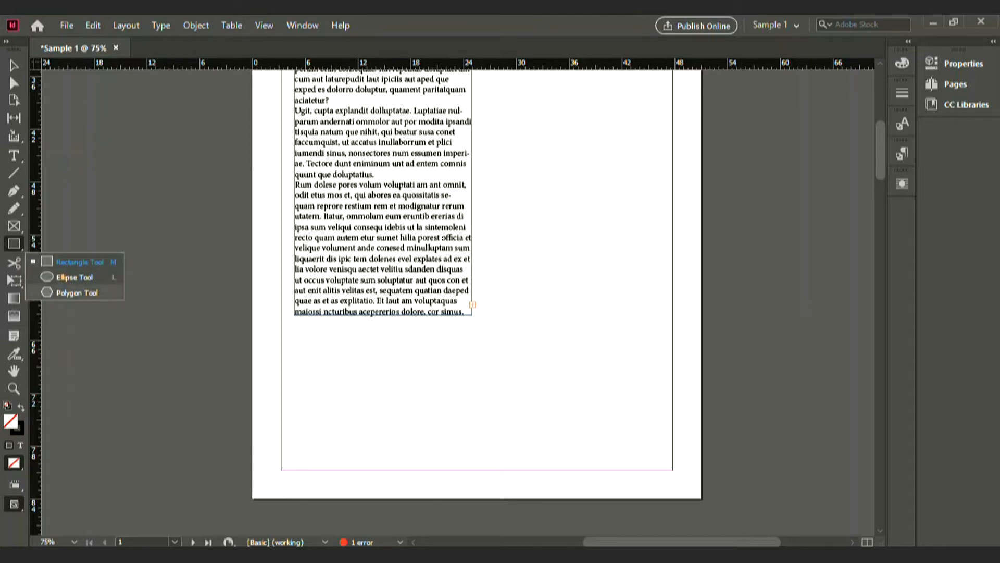
pyautogui.click(74, 278)
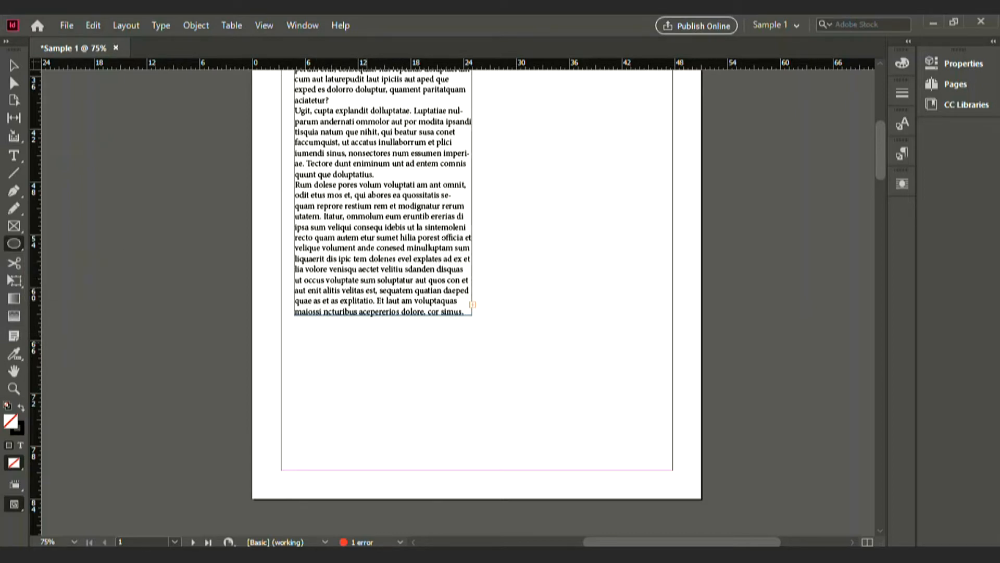
pyautogui.moveTo(312, 344); pyautogui.dragTo(429, 460)
pyautogui.scroll(-1, 428, 460)
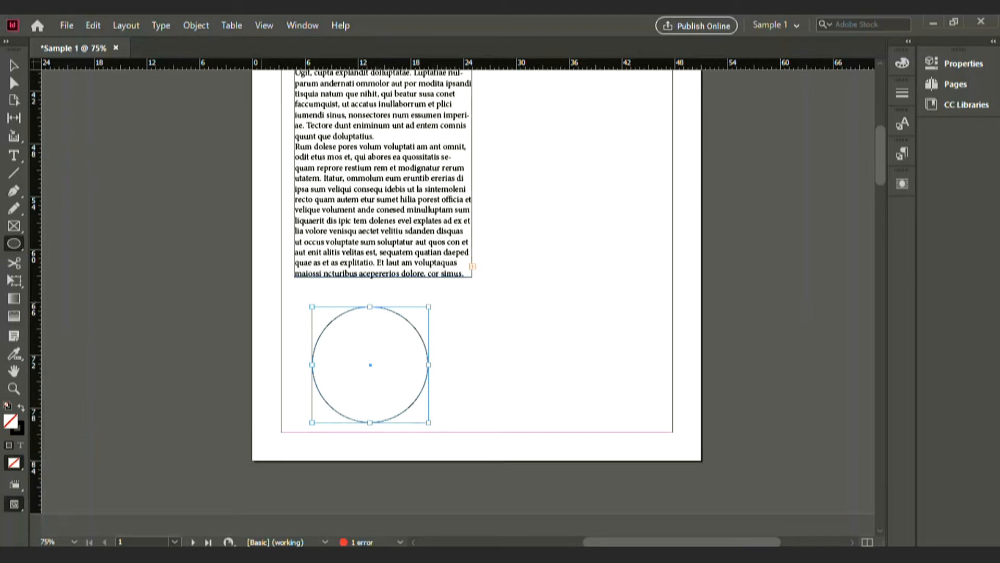
pyautogui.hscroll(1, 459, 271)
pyautogui.scroll(1, 459, 271)
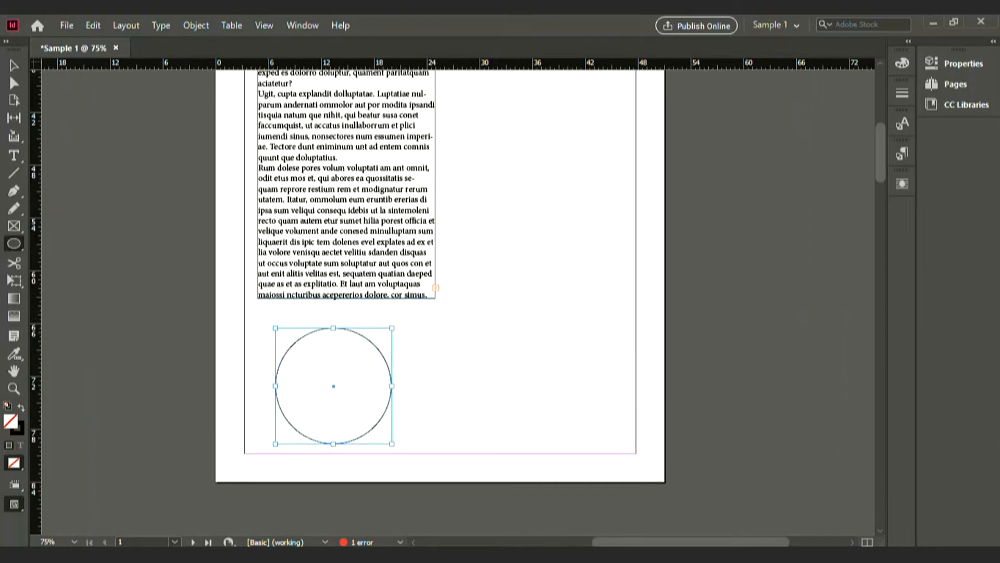
# - Select the circle and move it slightly up and to the right
pyautogui.press('v')
pyautogui.scroll(-3, 452, 301)
pyautogui.click(332, 298)
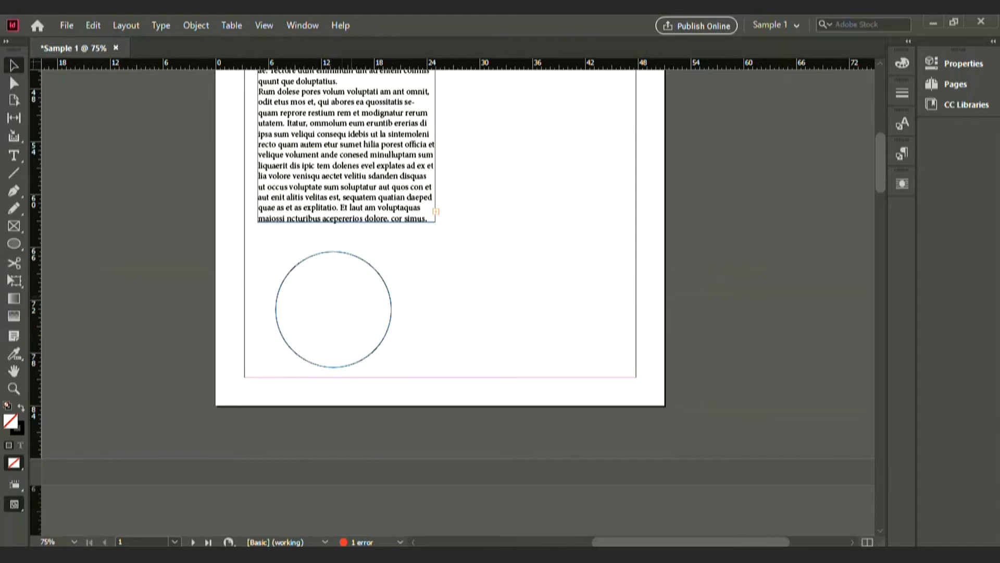
pyautogui.click(392, 310)
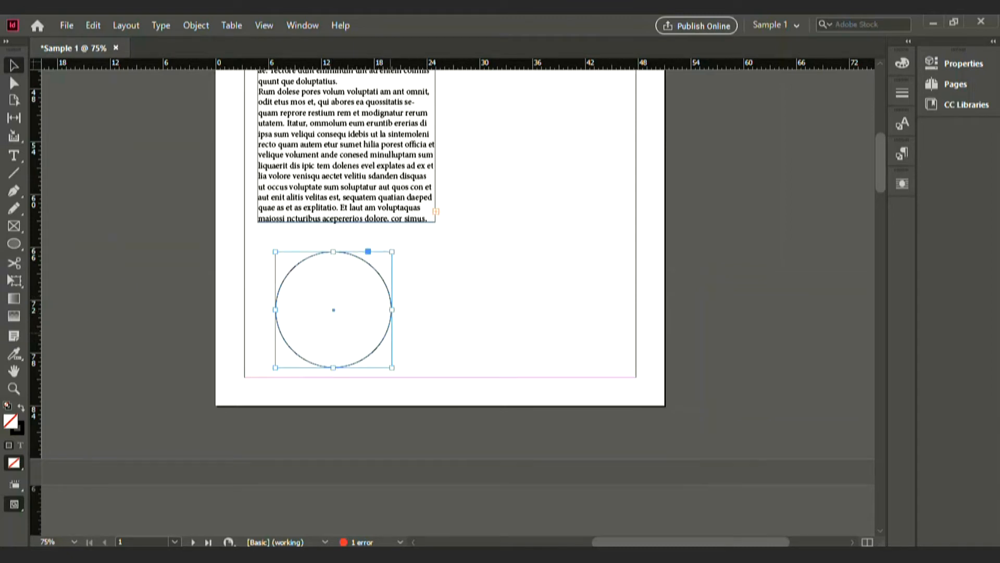
pyautogui.moveTo(334, 310)
pyautogui.mouseDown()
pyautogui.moveTo(342, 313)
pyautogui.moveTo(346, 295)
pyautogui.moveTo(336, 303)
pyautogui.mouseUp()
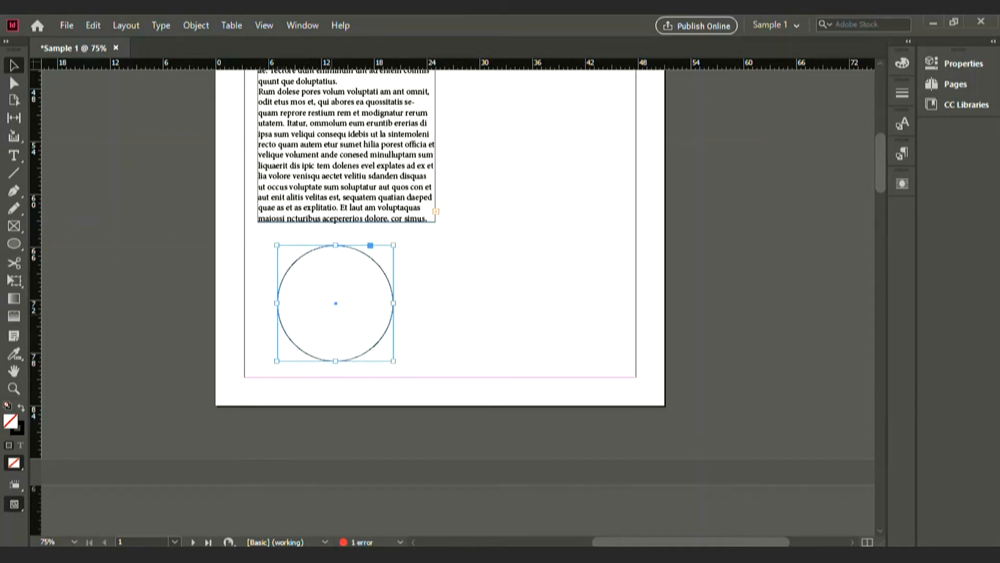
# - Place the image untitleddd inside the selected circle
pyautogui.hotkey('ctrl', 'd')
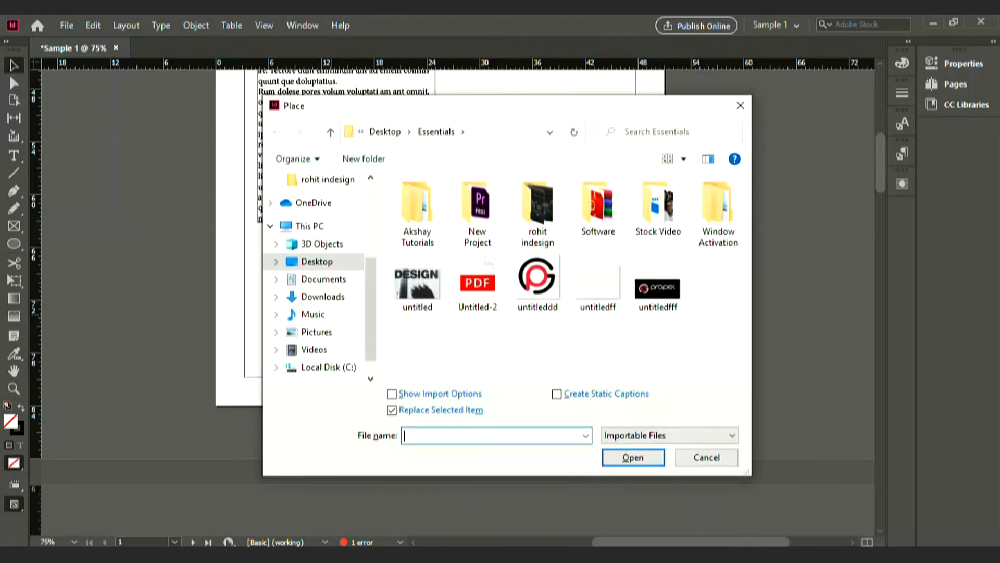
pyautogui.click(537, 281)
pyautogui.click(633, 457)
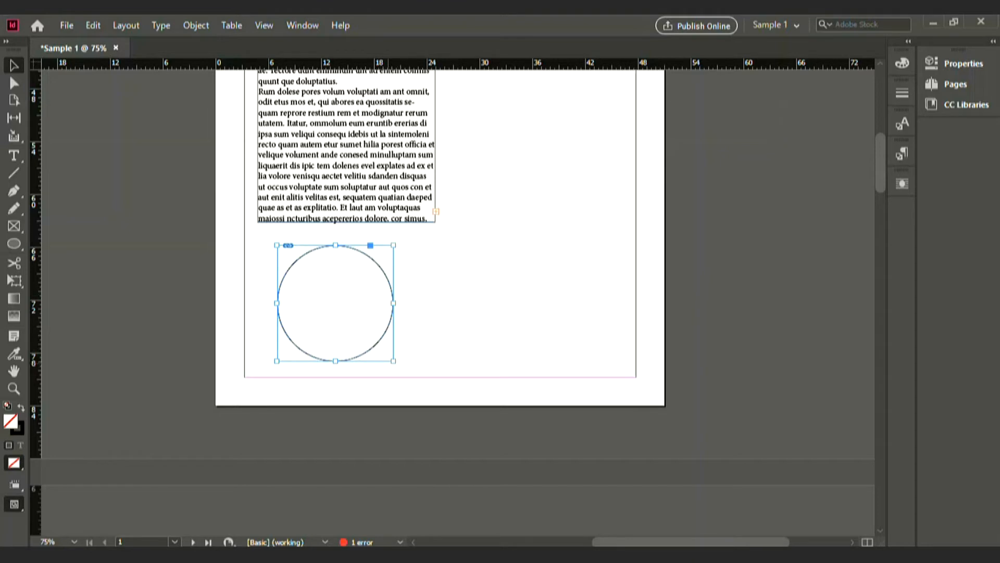
# - Try to enlarge the circular frame to about 45 picas wide around the placed logo, and undo the enlargement
pyautogui.scroll(-1, 397, 362)
pyautogui.scroll(-1, 397, 362)
pyautogui.moveTo(395, 323); pyautogui.dragTo(490, 407)
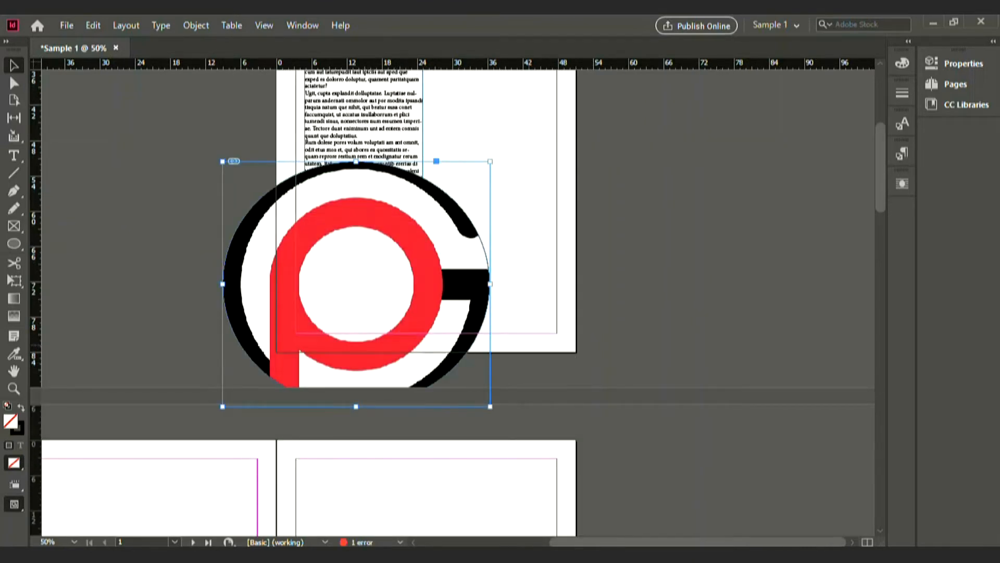
pyautogui.hotkey('ctrl', 'z')
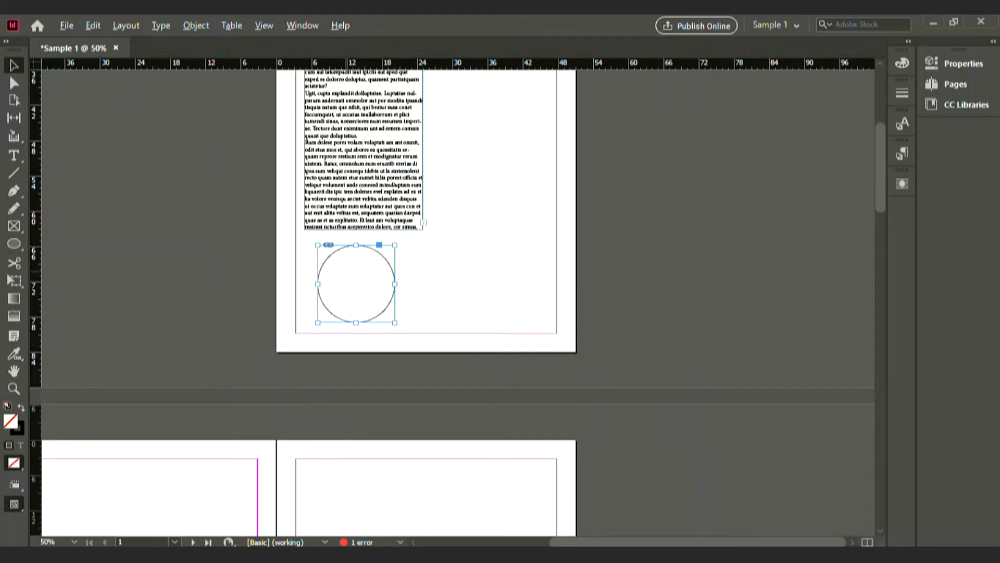
# - Select the logo image inside the circle and scale it down proportionally to about 19 picas wide
pyautogui.hotkey('ctrl', '1')
pyautogui.click(523, 344)
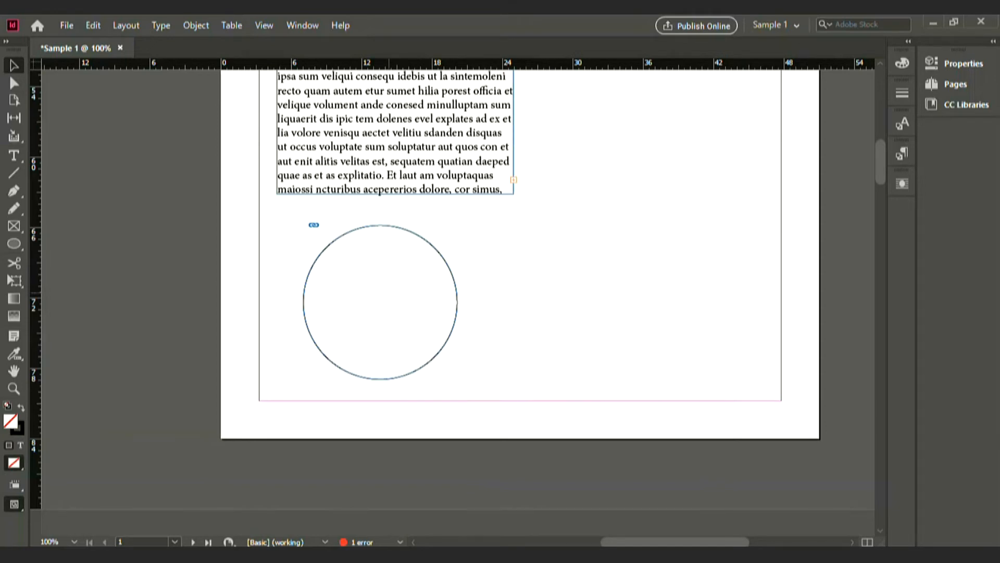
pyautogui.click(376, 307)
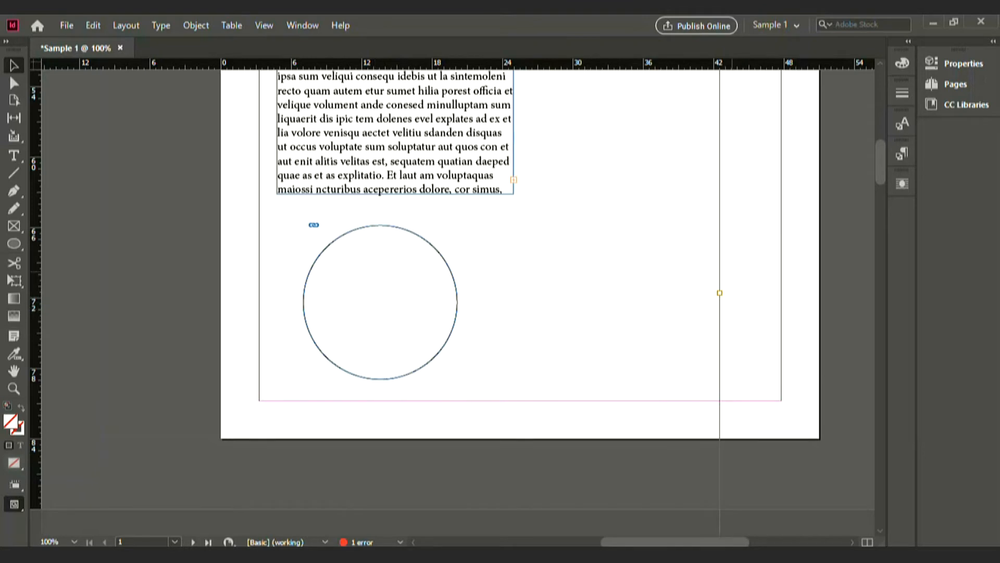
pyautogui.scroll(-2, 515, 334)
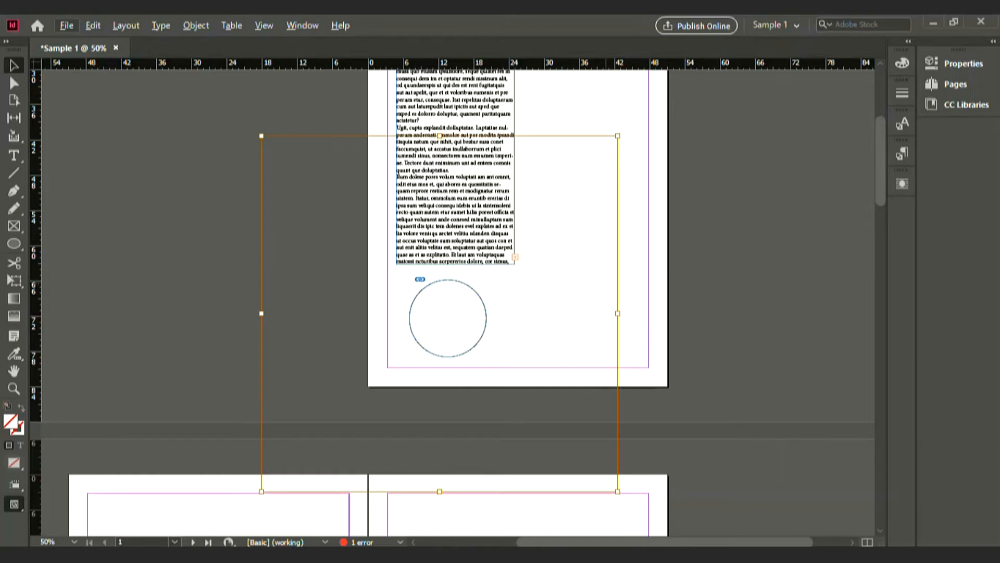
pyautogui.moveTo(618, 491); pyautogui.dragTo(494, 368)
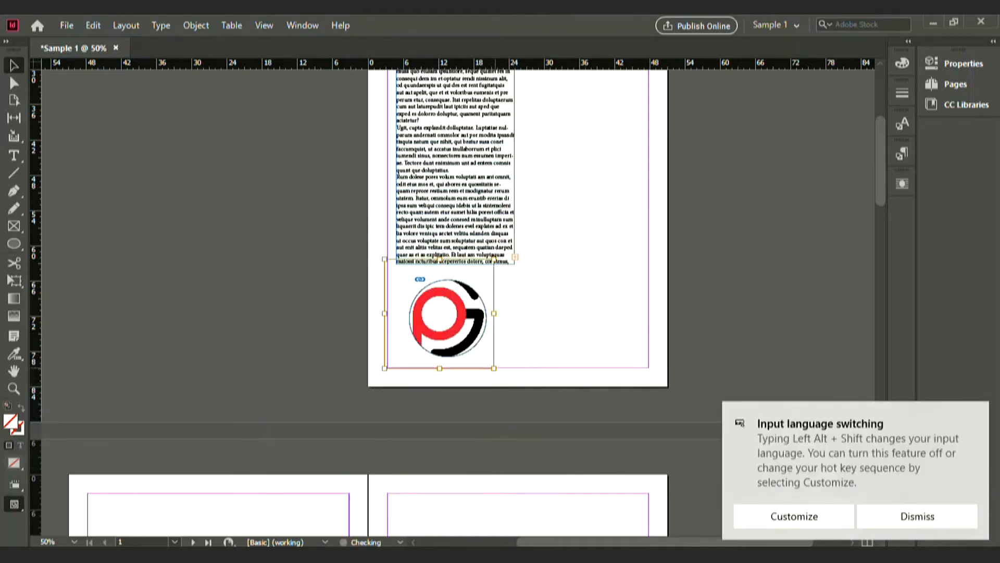
# - Scale the logo down to about 13.5 picas wide, centre it inside the circle, and deselect it
pyautogui.hotkey('ctrl', '1')
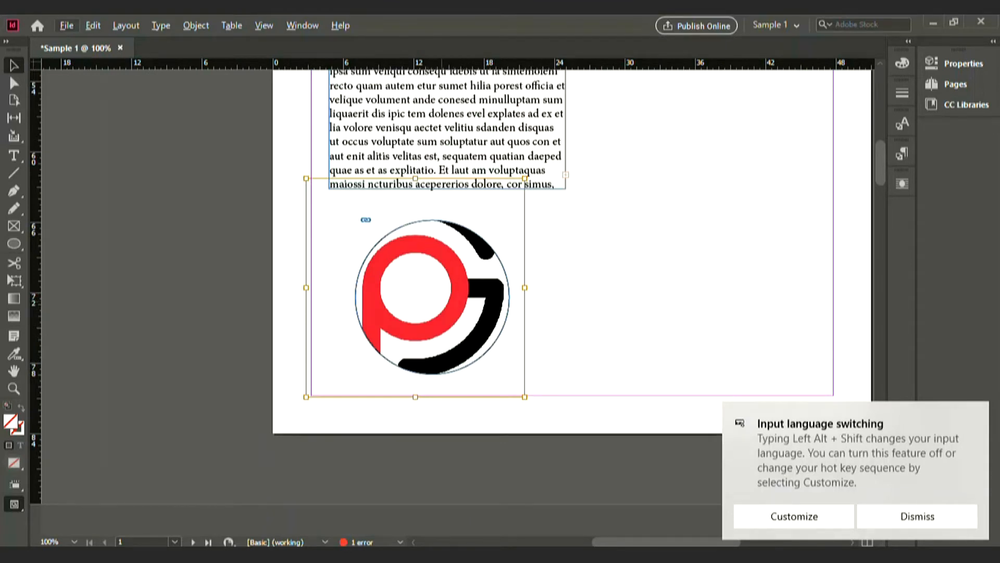
pyautogui.moveTo(420, 302); pyautogui.dragTo(443, 313)
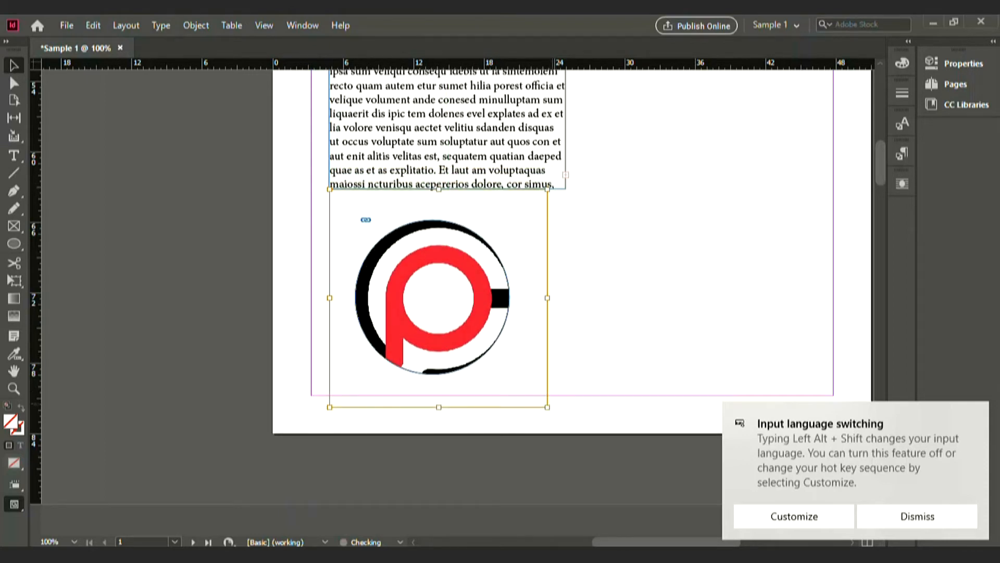
pyautogui.moveTo(548, 407); pyautogui.dragTo(518, 376)
pyautogui.moveTo(439, 298); pyautogui.dragTo(431, 297)
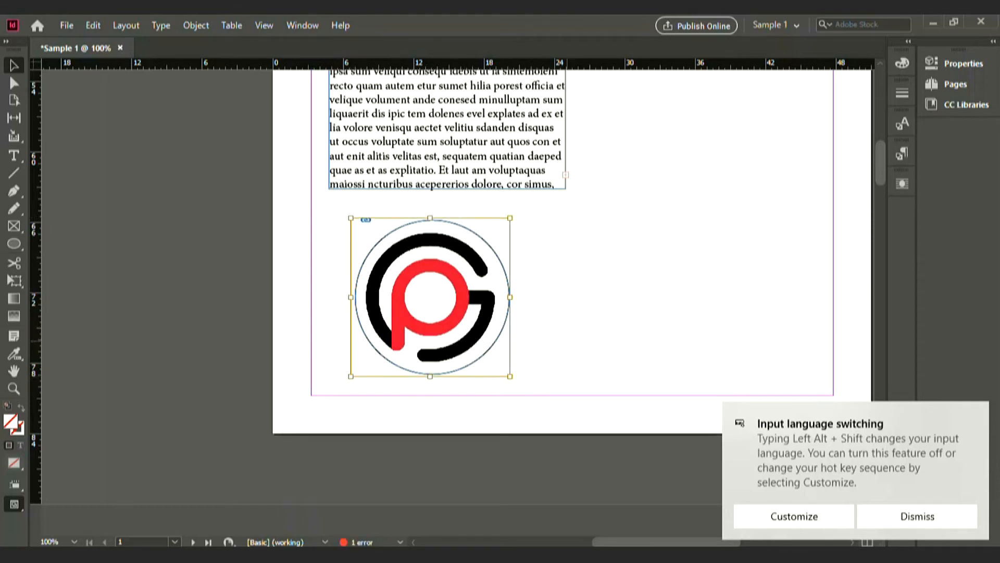
pyautogui.click(568, 342)
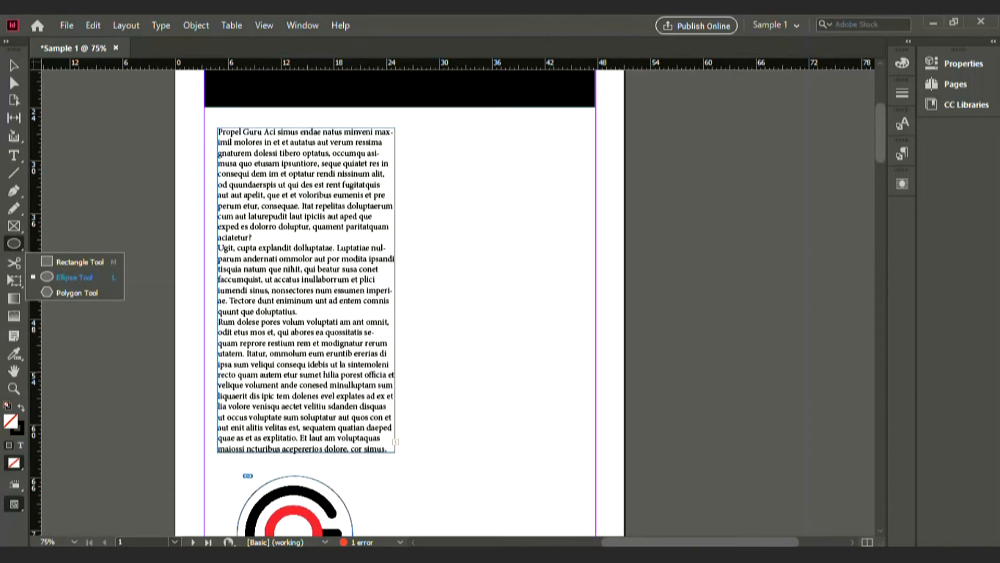
# - Draw a hexagon about 25 picas wide and 20 picas high with the Polygon tool, right of the text column
pyautogui.click(79, 276)
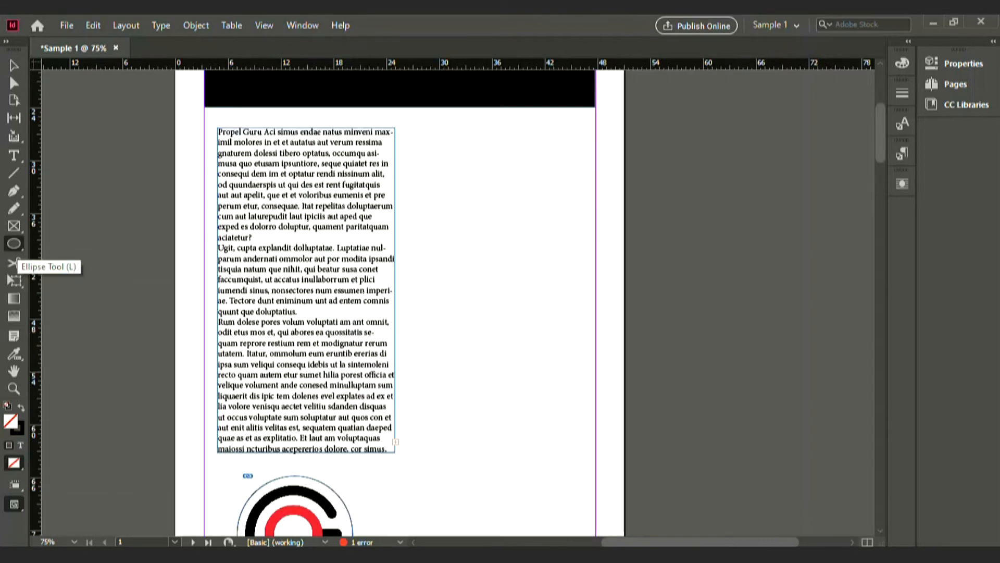
pyautogui.moveTo(14, 245); pyautogui.dragTo(58, 292)
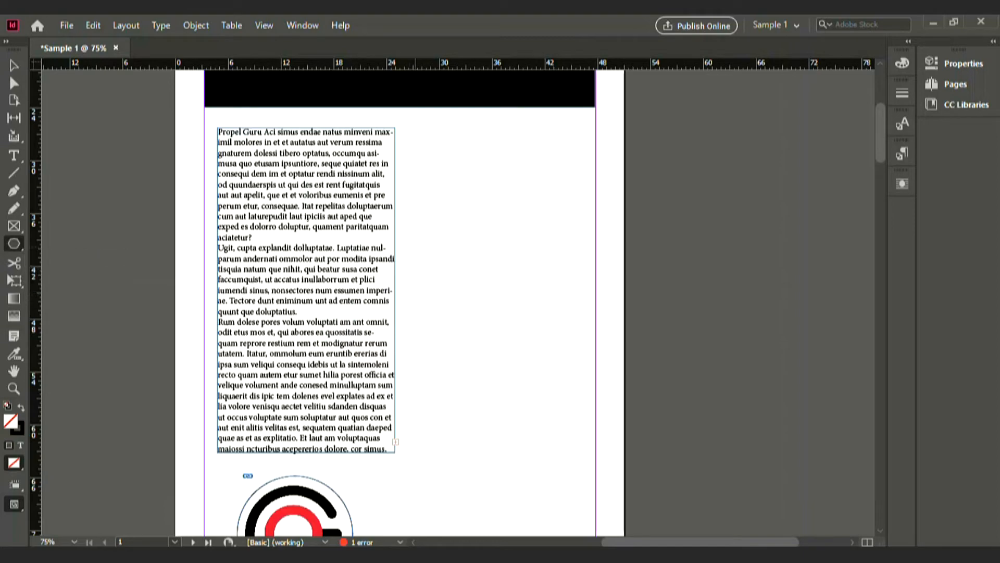
pyautogui.moveTo(435, 197); pyautogui.dragTo(658, 372)
# - Move the hexagon down beside the circular logo so its lower edge rests on the page's bottom margin
pyautogui.press('v')
pyautogui.moveTo(625, 337); pyautogui.dragTo(563, 383)
pyautogui.scroll(-5, 452, 303)
pyautogui.moveTo(512, 149); pyautogui.dragTo(519, 340)
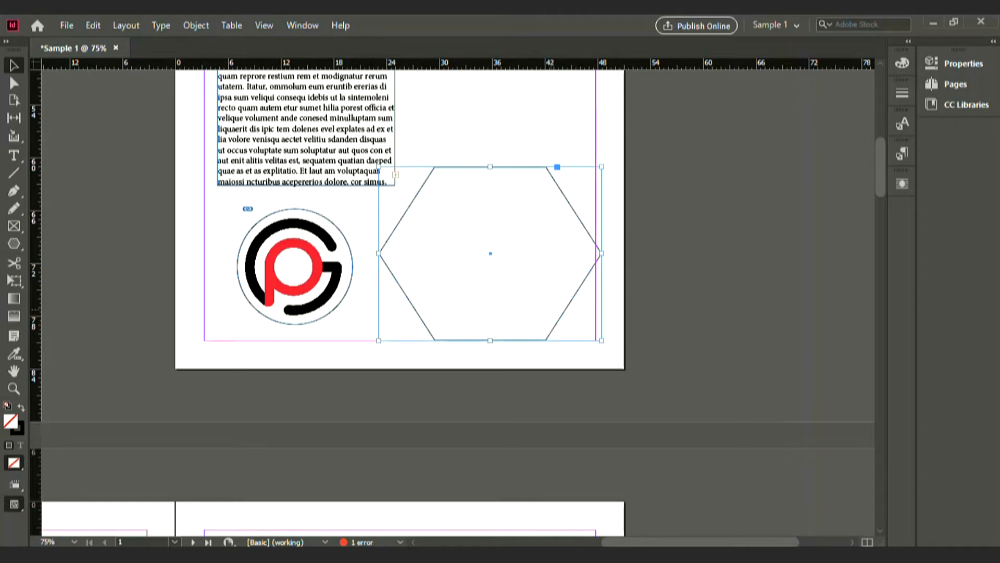
# - Nudge the hexagon left and up in small increments until it sits just inside the page's right and bottom margins
pyautogui.press('Left')
pyautogui.press('Left')
pyautogui.press('Left')
pyautogui.press('Left')
pyautogui.press('Left')
pyautogui.press('Left')
pyautogui.press('Left')
pyautogui.press('Left')
pyautogui.press('Left')
pyautogui.press('Left')
pyautogui.press('Left')
pyautogui.press('Left')
pyautogui.press('Left')
pyautogui.press('Left')
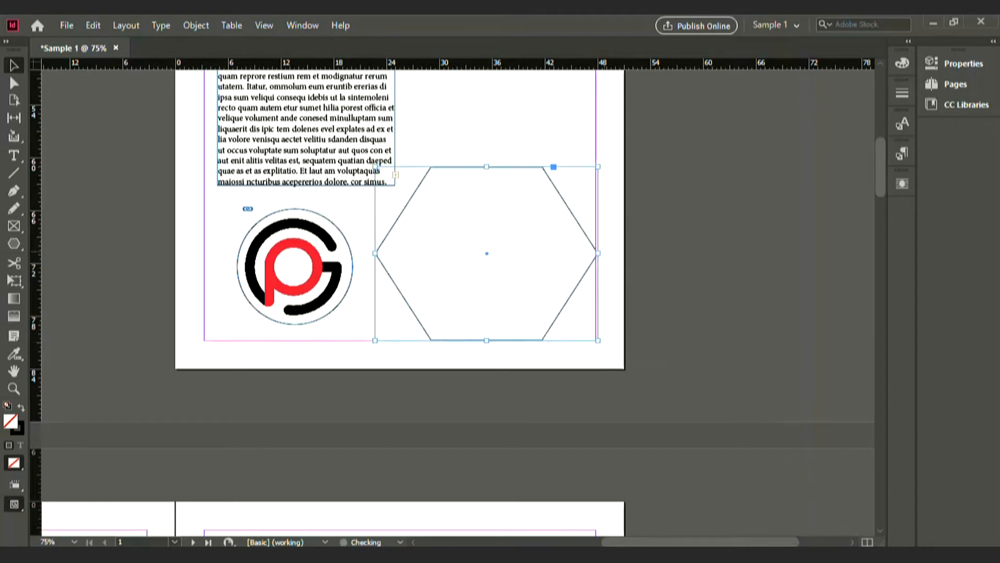
pyautogui.press('Up')
pyautogui.press('Up')
pyautogui.press('Up')
pyautogui.press('Up')
pyautogui.press('Up')
pyautogui.press('Up')
pyautogui.press('Up')
pyautogui.press('Up')
pyautogui.press('Up')
pyautogui.press('Up')
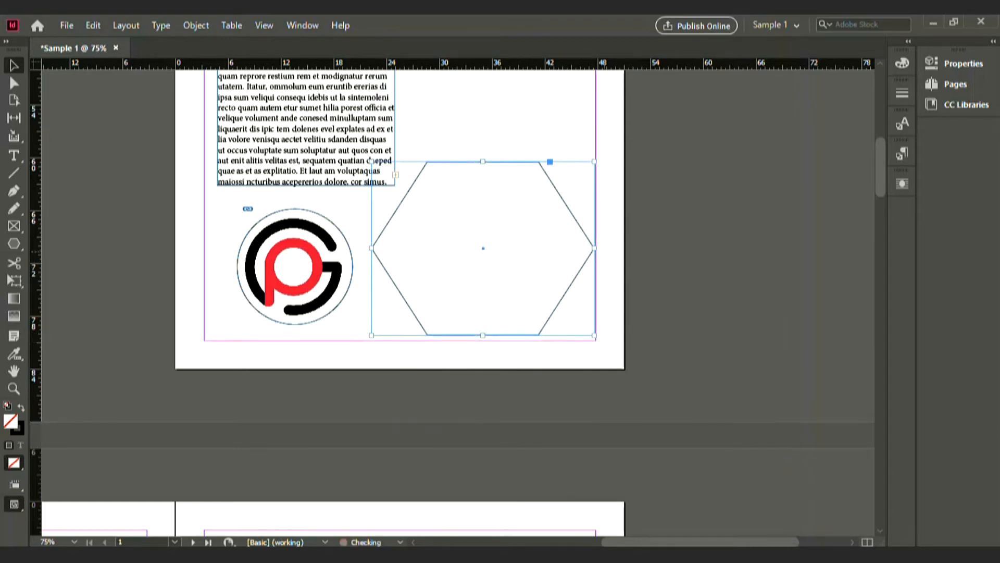
pyautogui.hotkey('shift', 'Left')
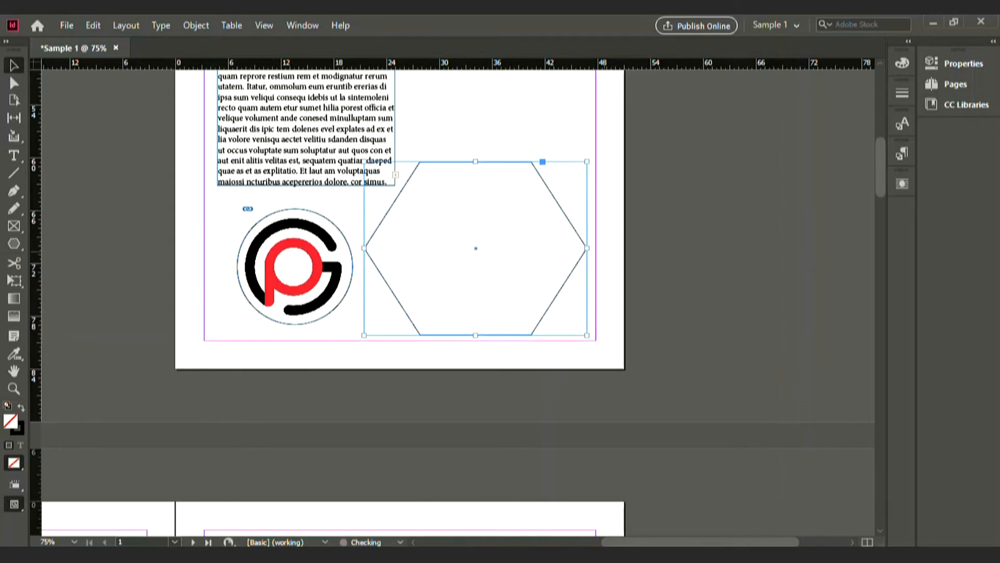
pyautogui.hotkey('shift', 'Left')
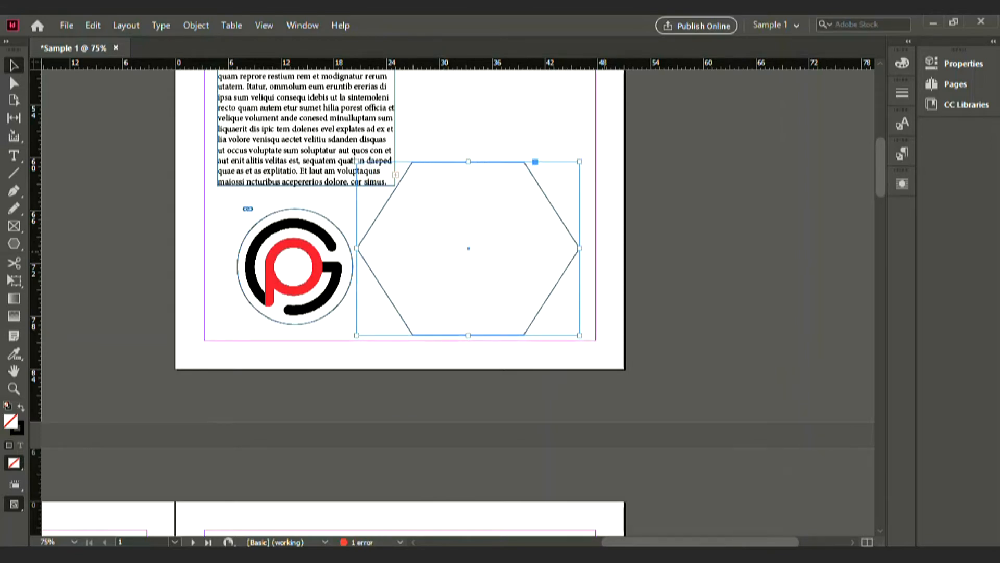
pyautogui.press('Right')
pyautogui.press('Right')
pyautogui.press('Right')
pyautogui.press('Right')
pyautogui.press('Right')
pyautogui.press('Right')
pyautogui.press('Right')
pyautogui.press('Right')
pyautogui.press('Right')
pyautogui.press('Right')
pyautogui.press('Right')
pyautogui.press('Right')
pyautogui.press('Right')
pyautogui.press('Right')
pyautogui.press('Right')
pyautogui.press('Right')
pyautogui.press('Right')
pyautogui.press('Right')
pyautogui.press('Right')
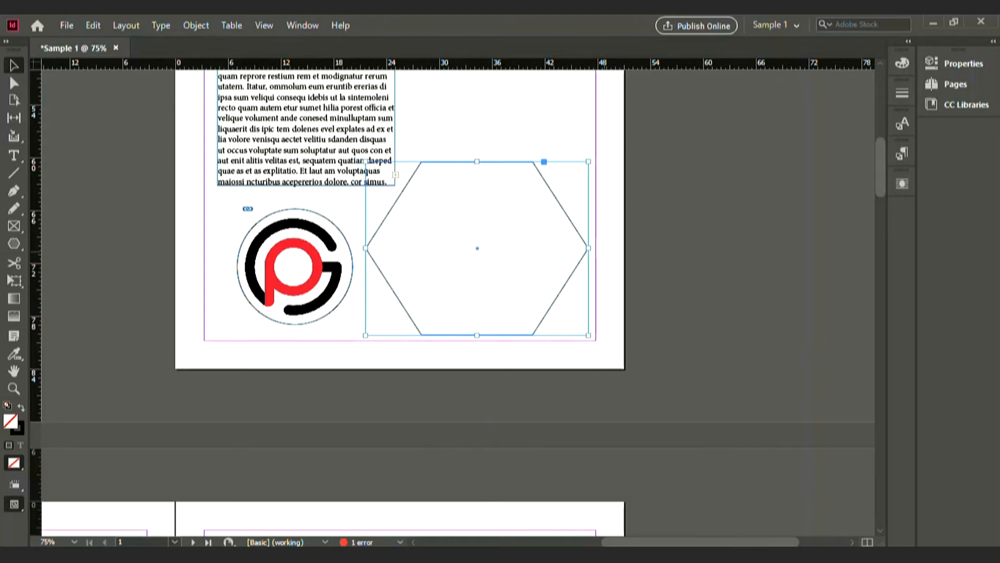
pyautogui.press('Right')
pyautogui.press('Right')
pyautogui.press('Right')
pyautogui.press('Right')
pyautogui.press('Right')
pyautogui.press('Right')
pyautogui.press('Right')
pyautogui.press('Right')
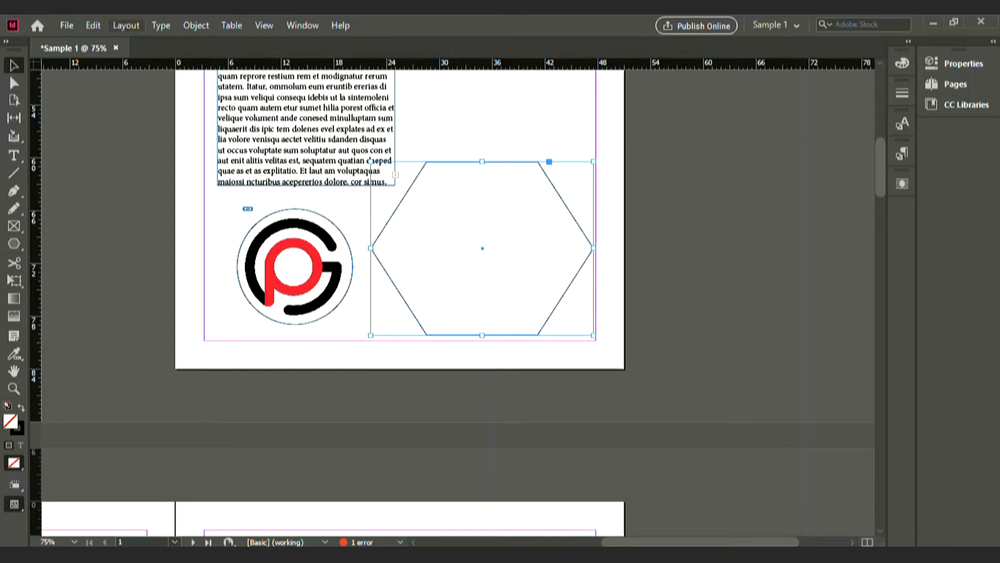
pyautogui.click(160, 25)
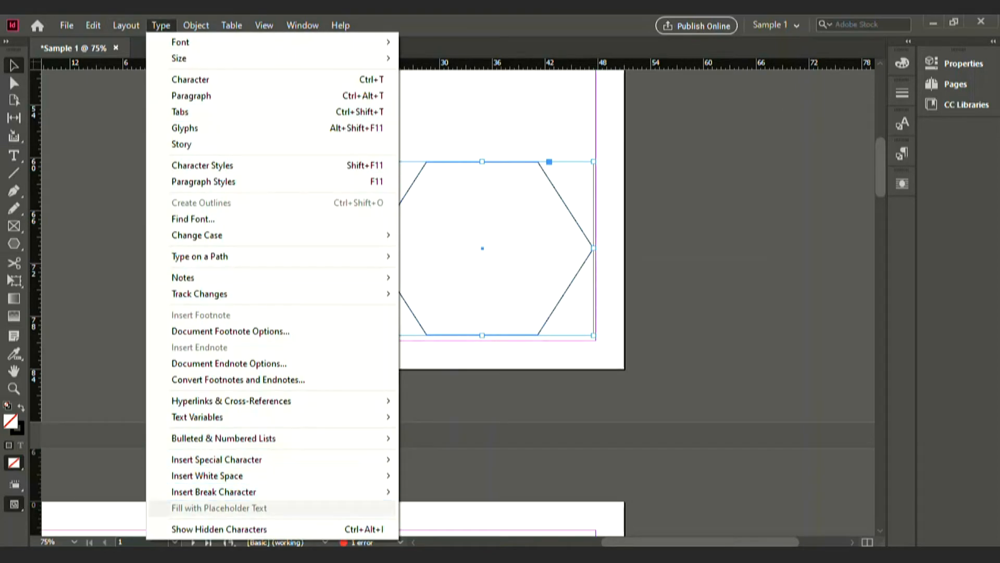
pyautogui.press('Escape')
pyautogui.click(395, 212)
# - Turn the hexagon into a text frame, fill it with placeholder text, and leave text editing with nothing selected
pyautogui.click(14, 155)
pyautogui.click(161, 26)
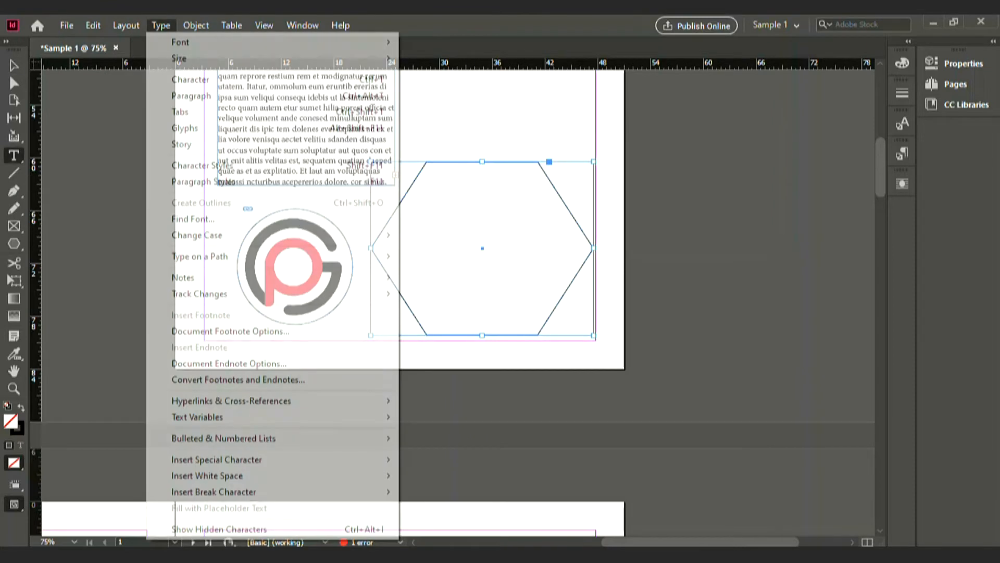
pyautogui.click(475, 172)
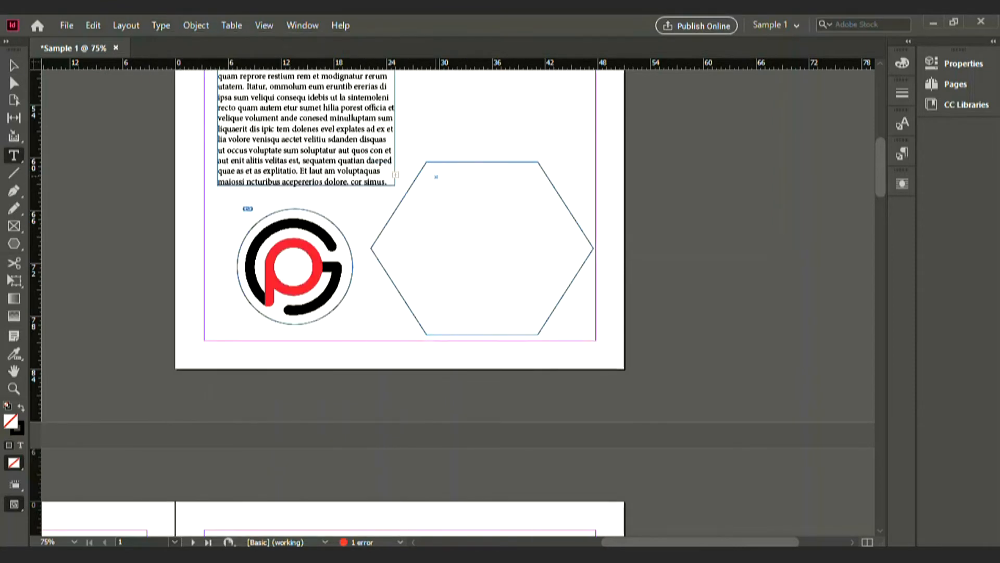
pyautogui.click(436, 176)
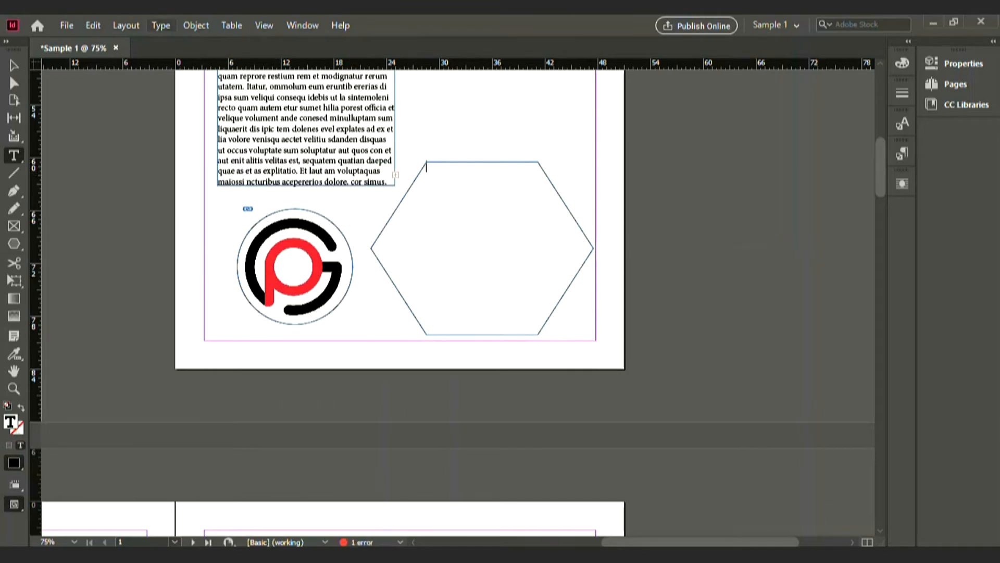
pyautogui.click(161, 25)
pyautogui.click(219, 508)
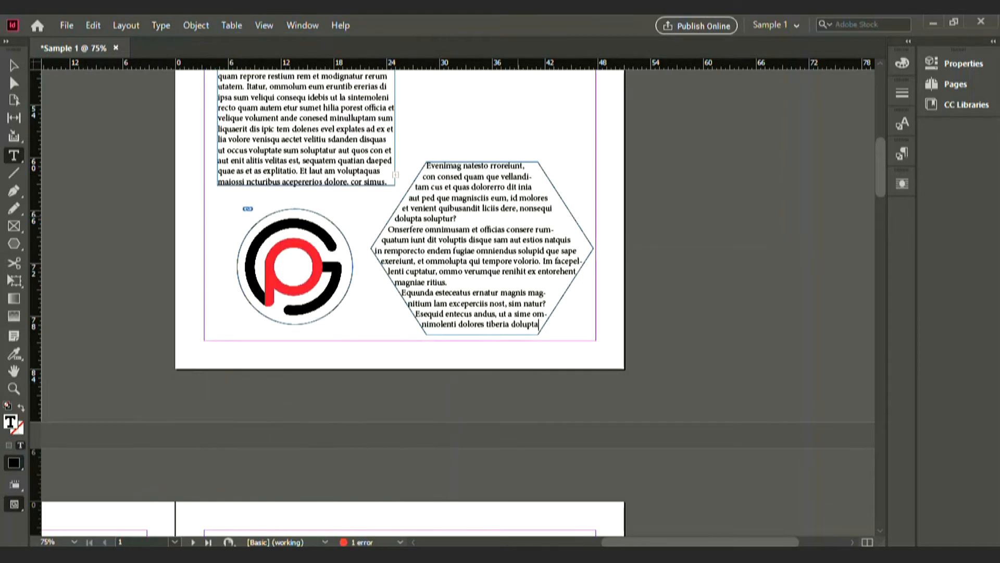
pyautogui.hotkey('ctrl', 'shift', 'a')
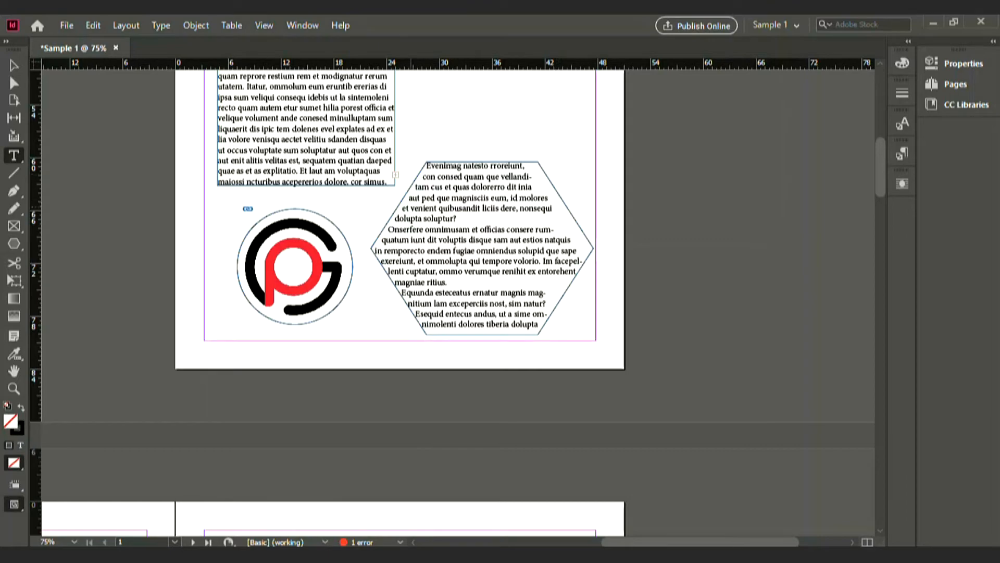
# - Draw a rectangle about 20 picas wide and 16 picas high, right of the text column and level with its top edge
pyautogui.scroll(5, 396, 261)
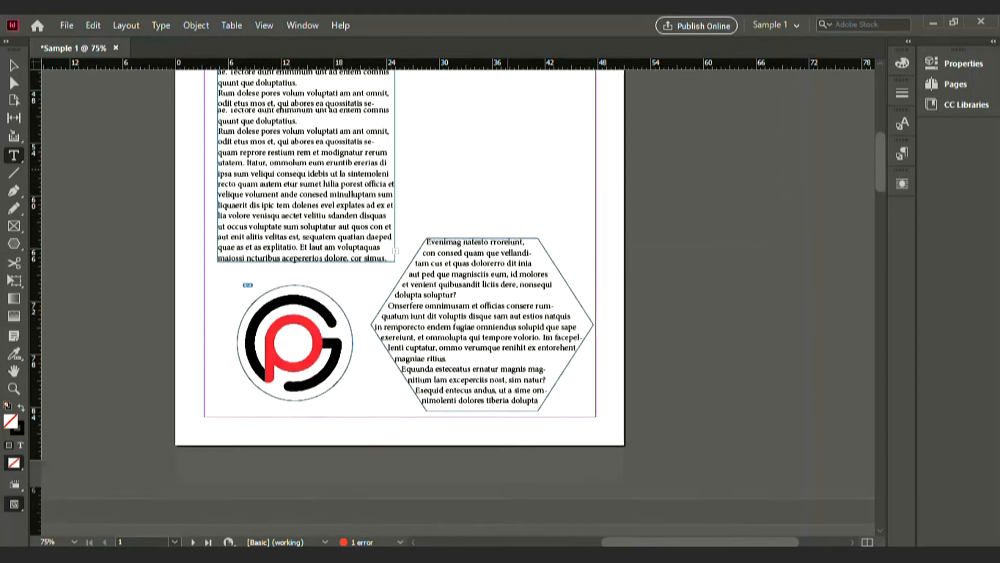
pyautogui.moveTo(13, 243); pyautogui.dragTo(58, 261)
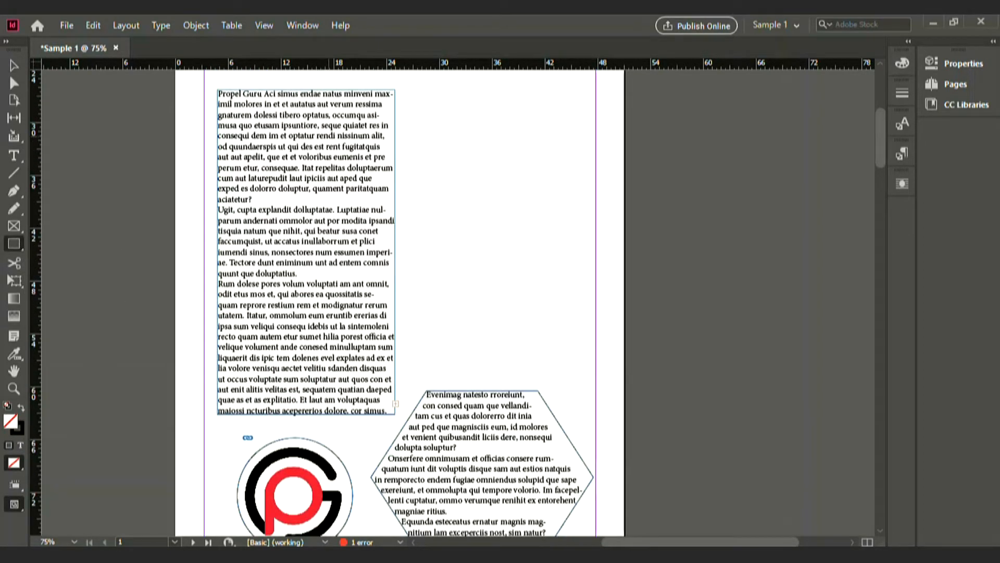
pyautogui.moveTo(406, 90); pyautogui.dragTo(584, 228)
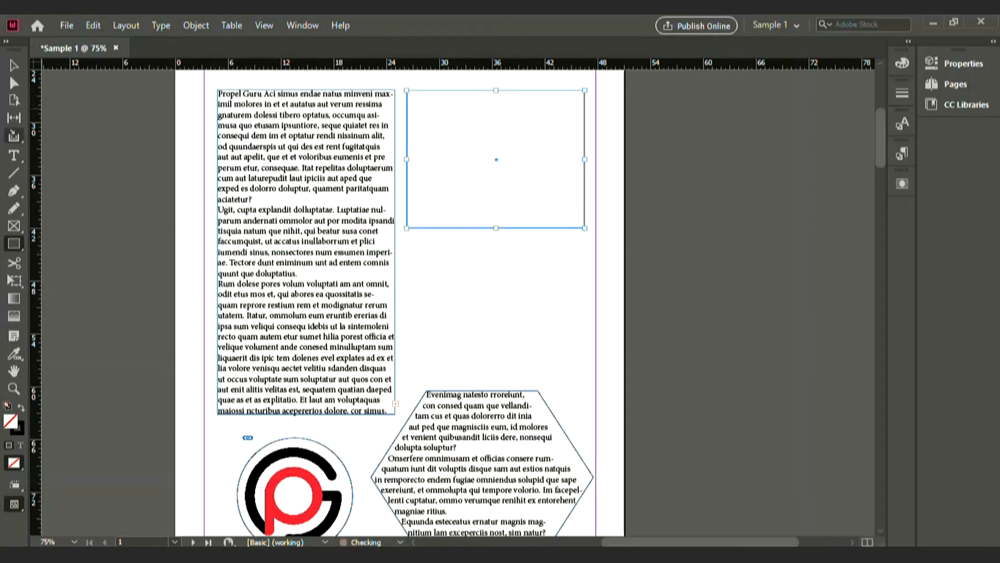
# - Turn the new rectangle into a text frame and enter "Guru" in it
pyautogui.click(14, 156)
pyautogui.scroll(1, 396, 313)
pyautogui.click(435, 138)
pyautogui.scroll(1, 436, 138)
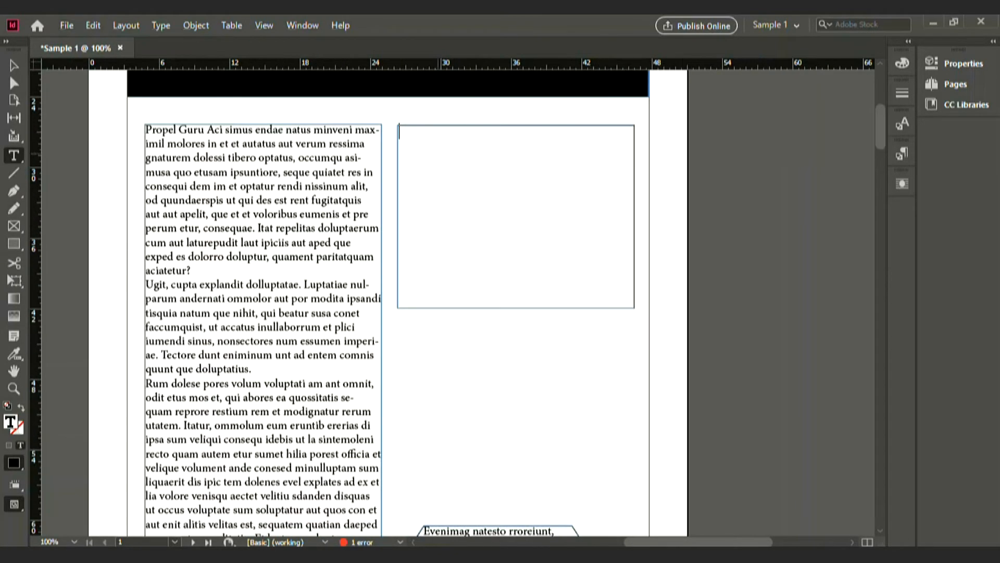
pyautogui.scroll(1, 435, 152)
pyautogui.write('G')
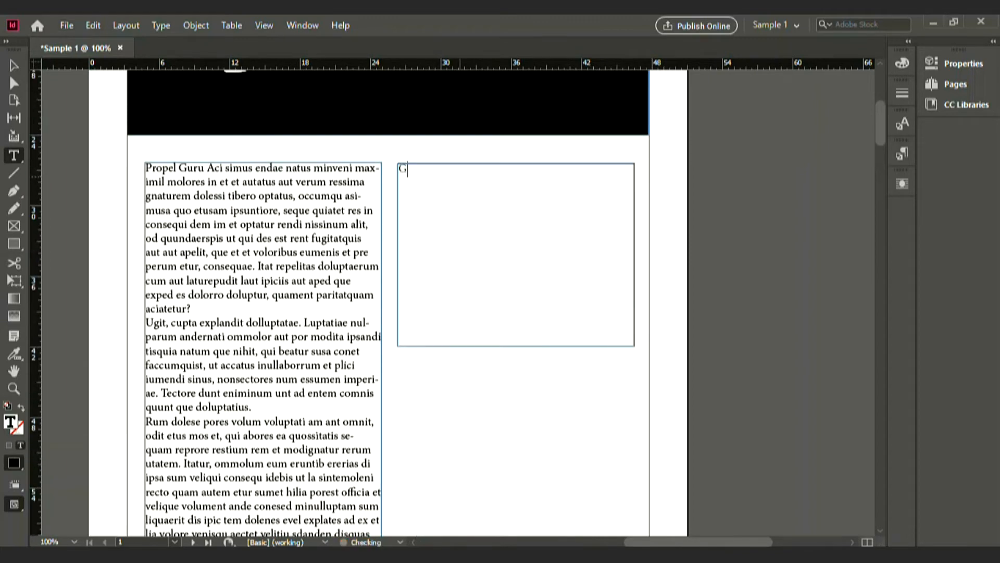
pyautogui.write('uru')
# - Set the font size of the word "Guru" to 60 pt, with the Properties panel kept expanded
pyautogui.hotkey('ctrl', 'a')
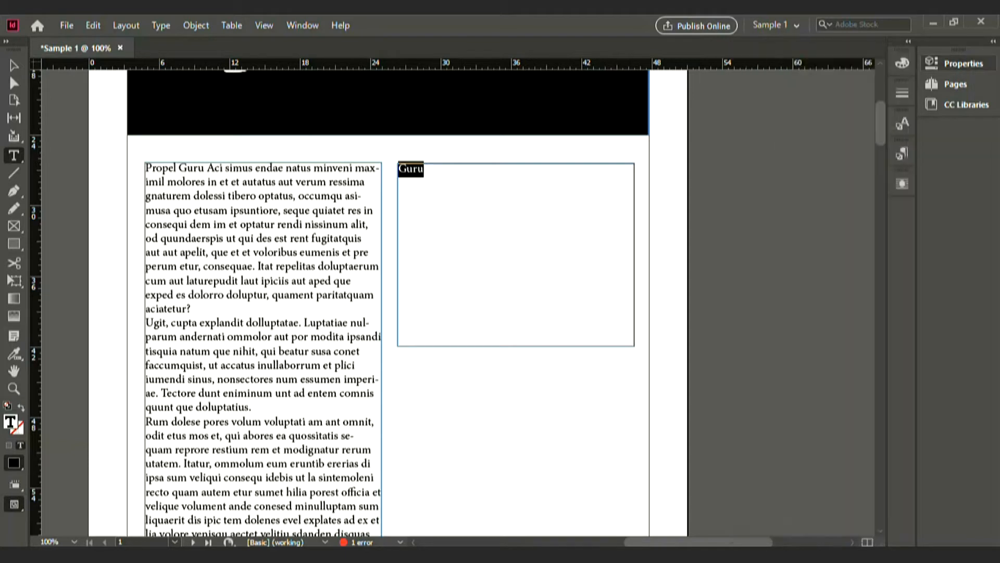
pyautogui.click(964, 63)
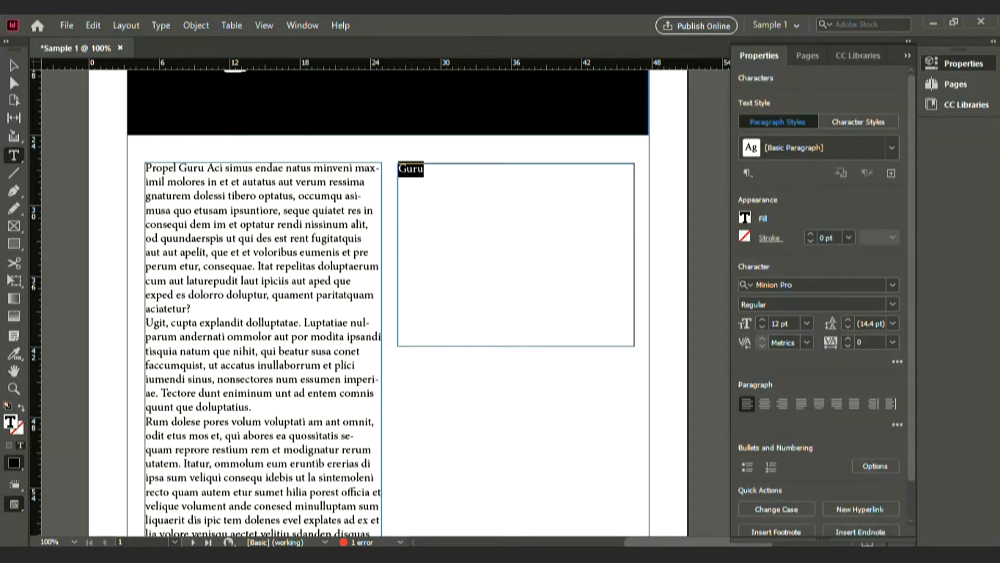
pyautogui.click(993, 41)
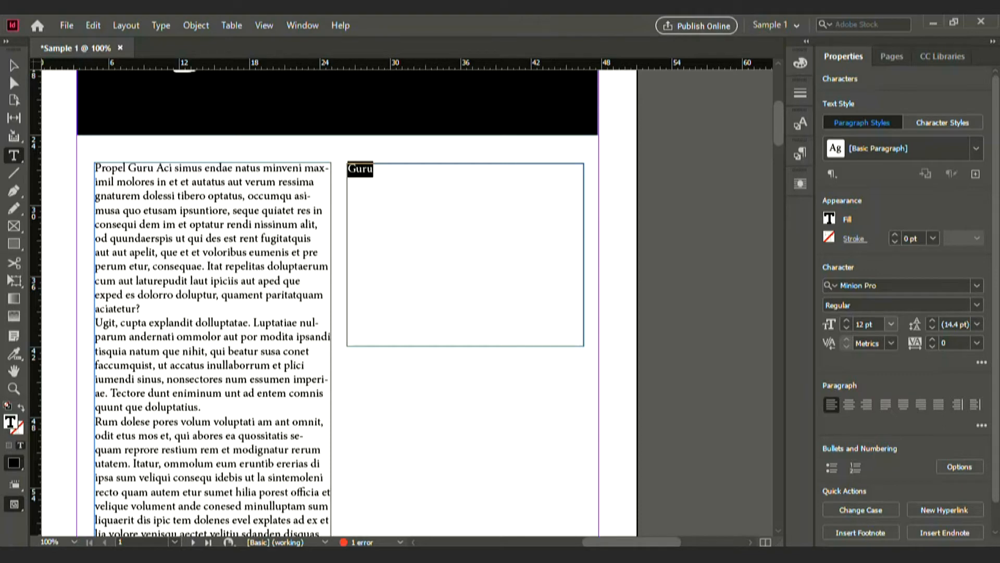
pyautogui.click(891, 325)
pyautogui.click(875, 308)
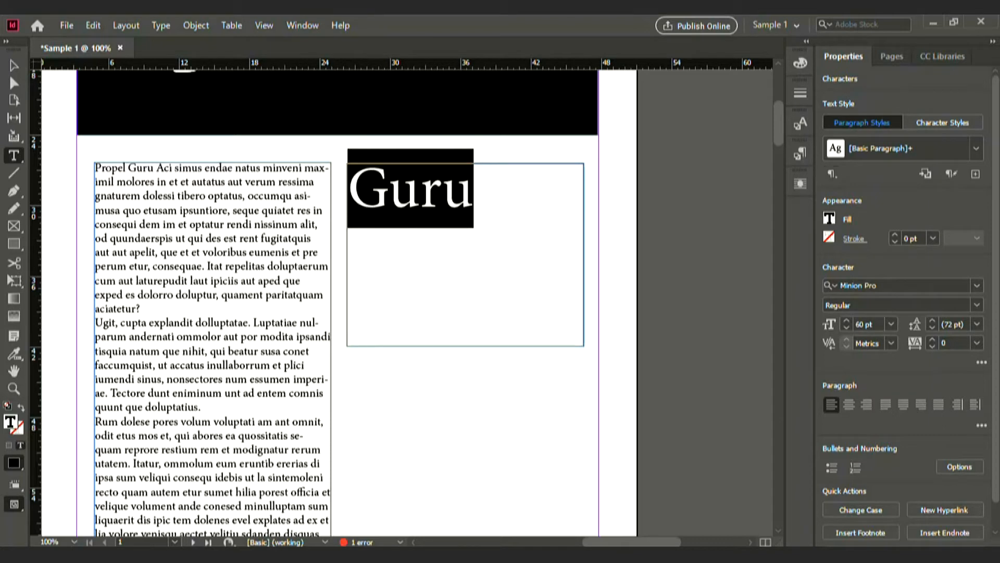
# - Colour the word "Guru" with the red C=15 M=100 Y=100 swatch and leave nothing selected
pyautogui.click(829, 219)
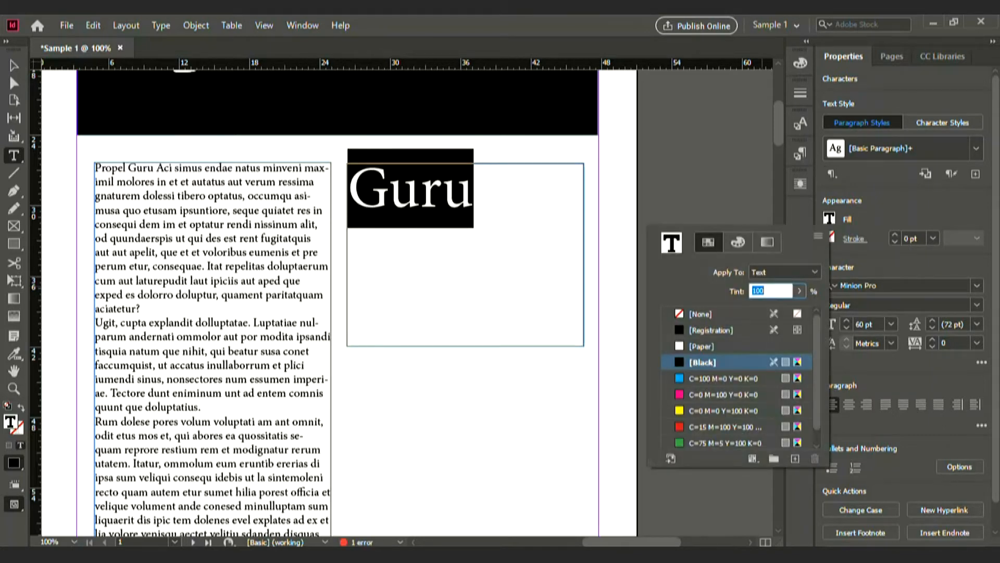
pyautogui.click(693, 426)
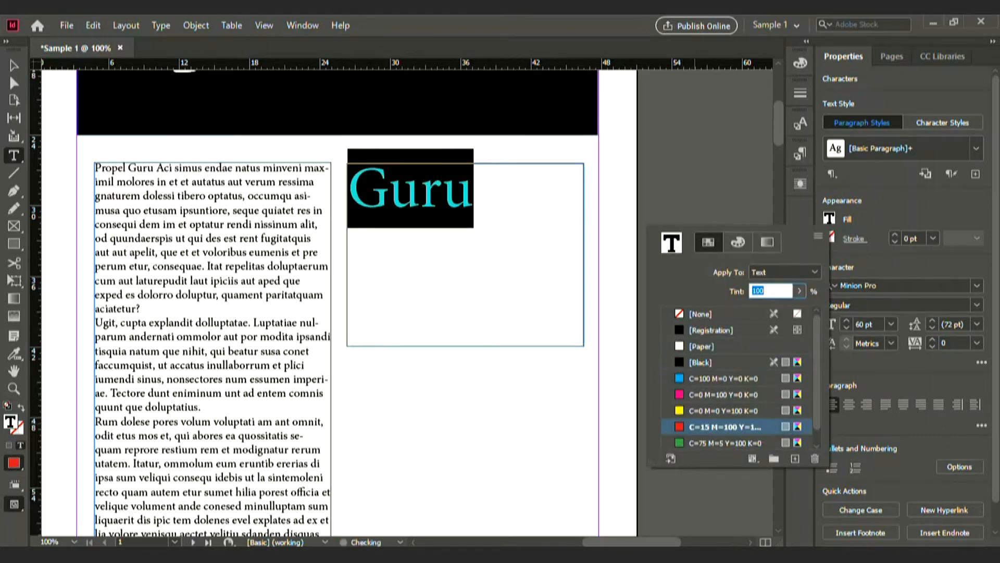
pyautogui.press('Escape')
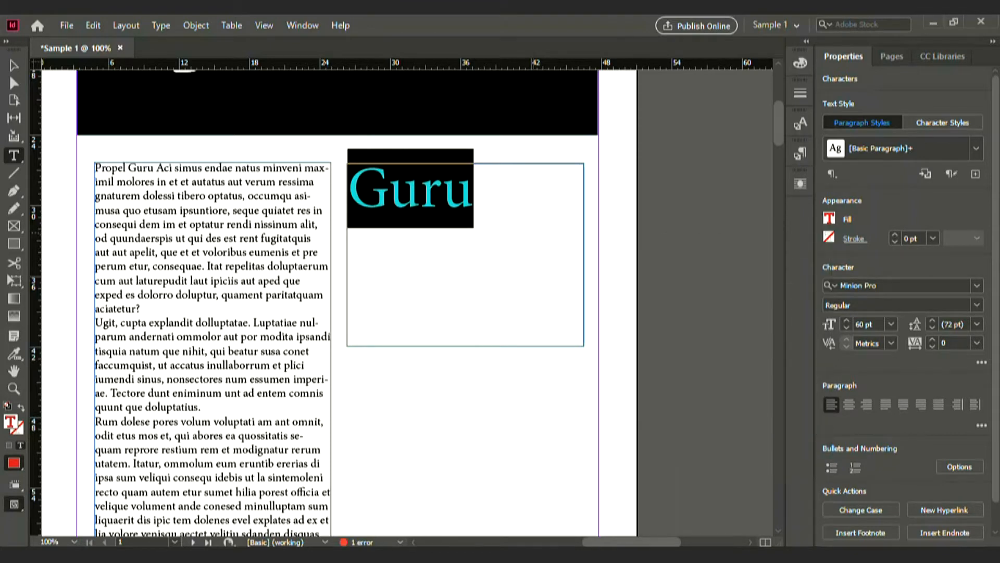
pyautogui.hotkey('ctrl', 'shift', 'a')
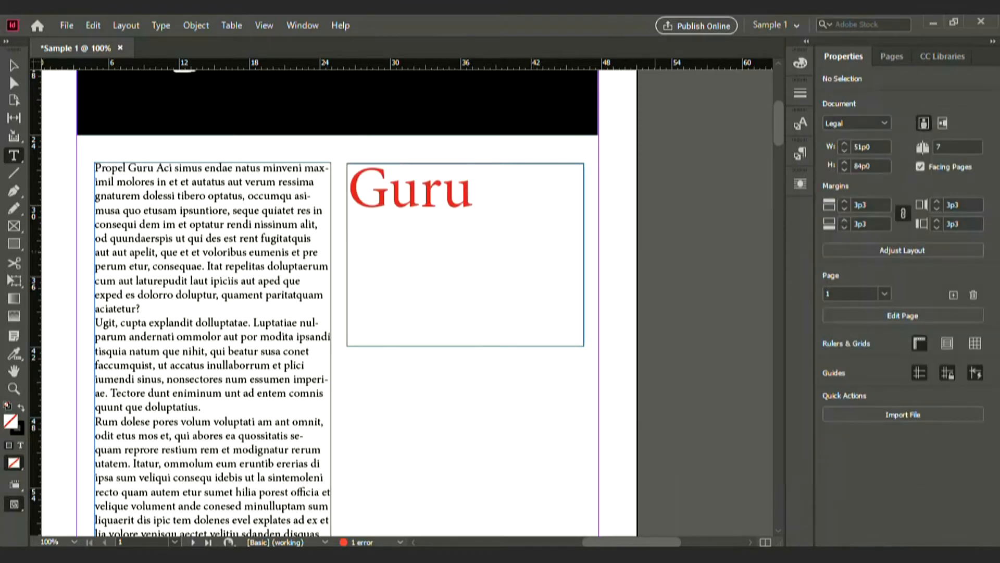
# - Try a tracking of 10 on the word "Guru", and set it to 100
pyautogui.moveTo(474, 187); pyautogui.dragTo(348, 187)
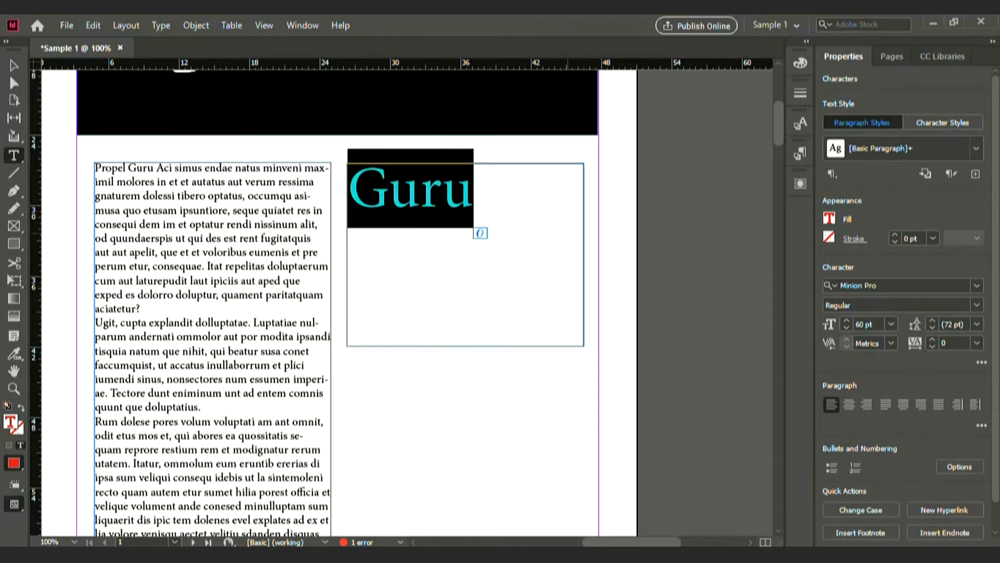
pyautogui.click(977, 343)
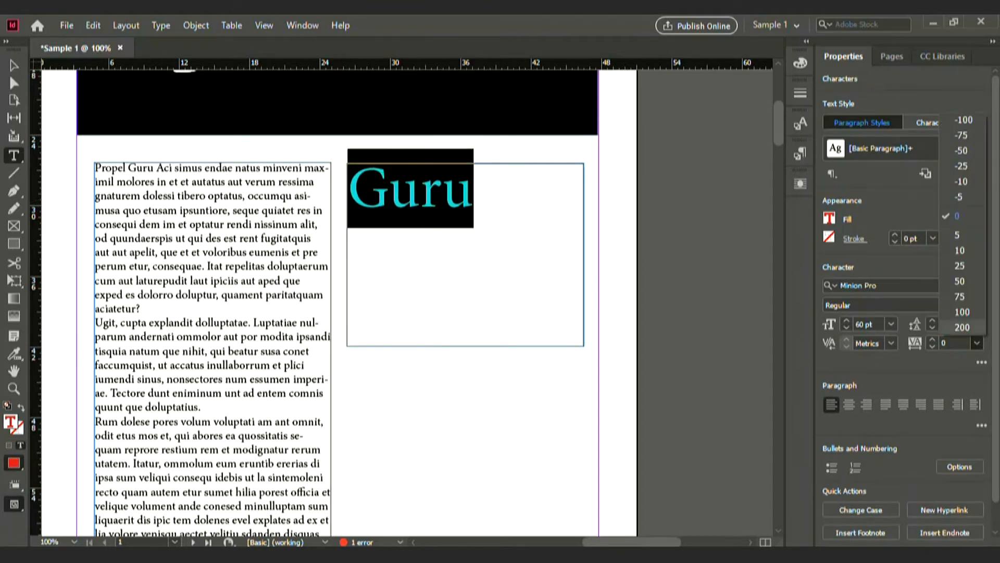
pyautogui.click(960, 250)
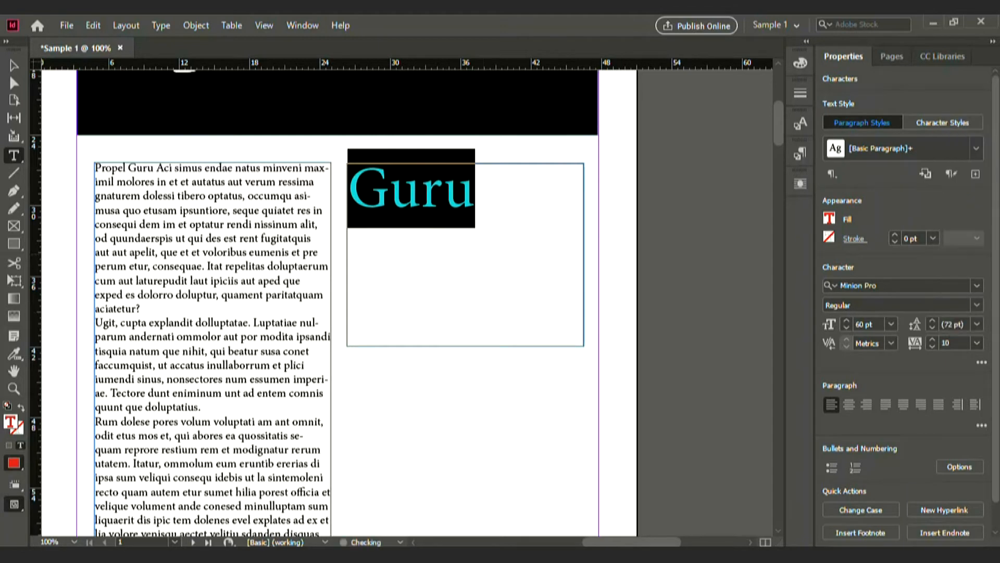
pyautogui.click(977, 342)
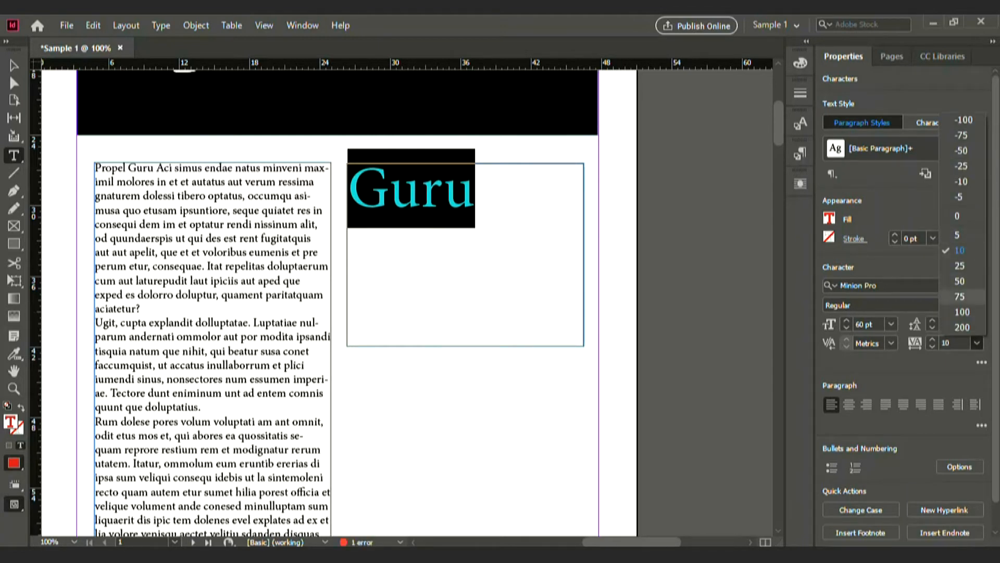
pyautogui.click(963, 311)
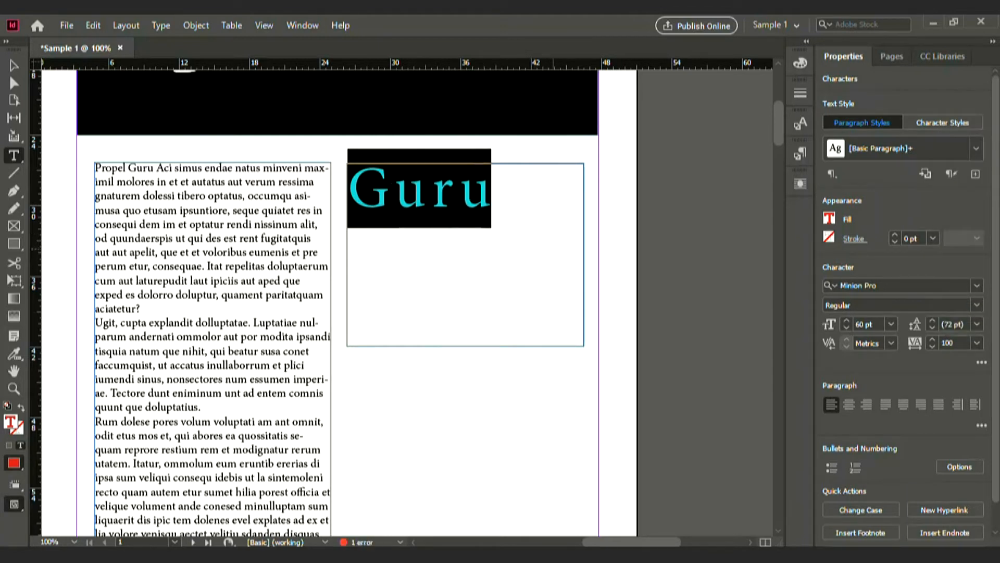
# - Add a second line reading "Indesing" below "Guru" in the same frame
pyautogui.click(523, 245)
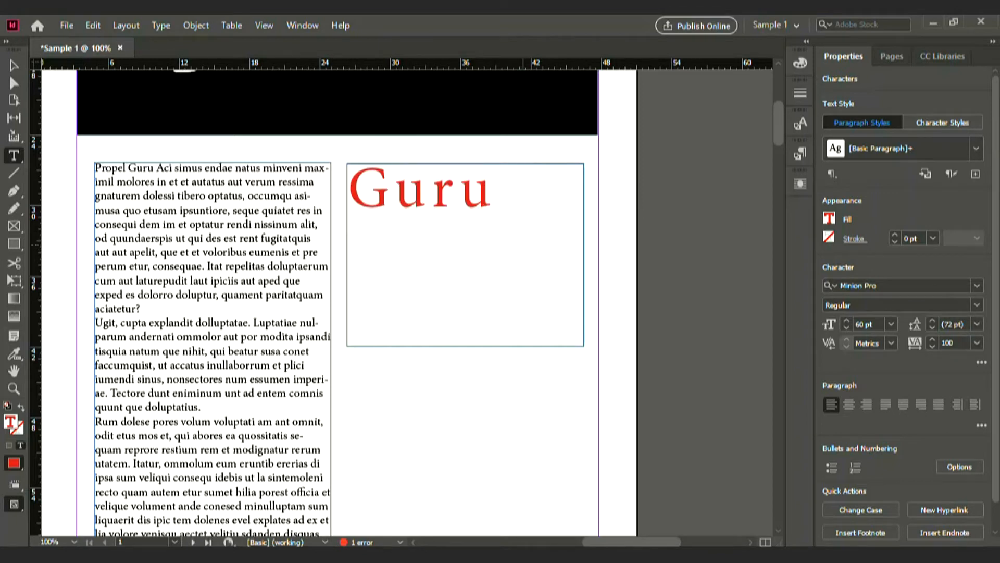
pyautogui.press('Return')
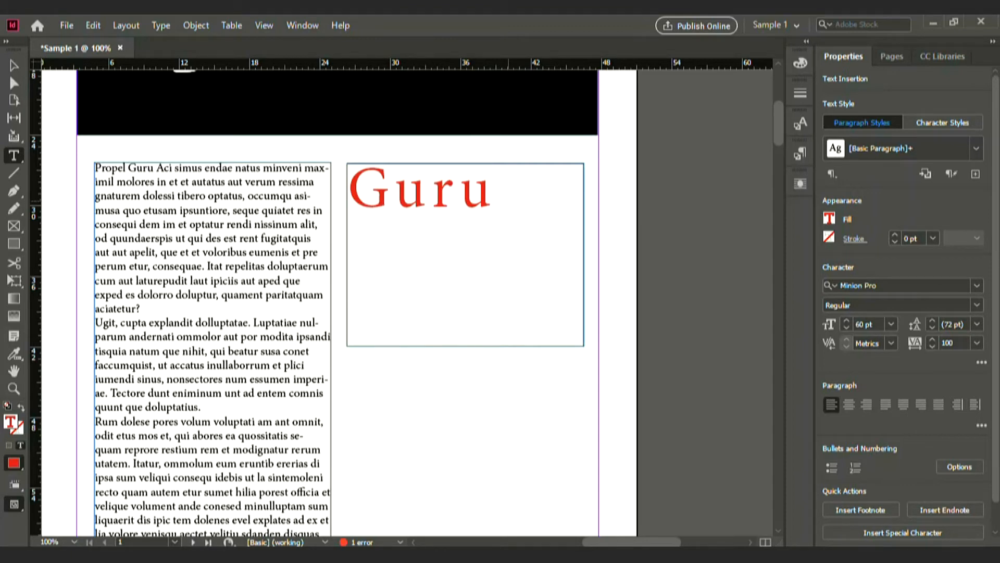
pyautogui.write('Indesign')
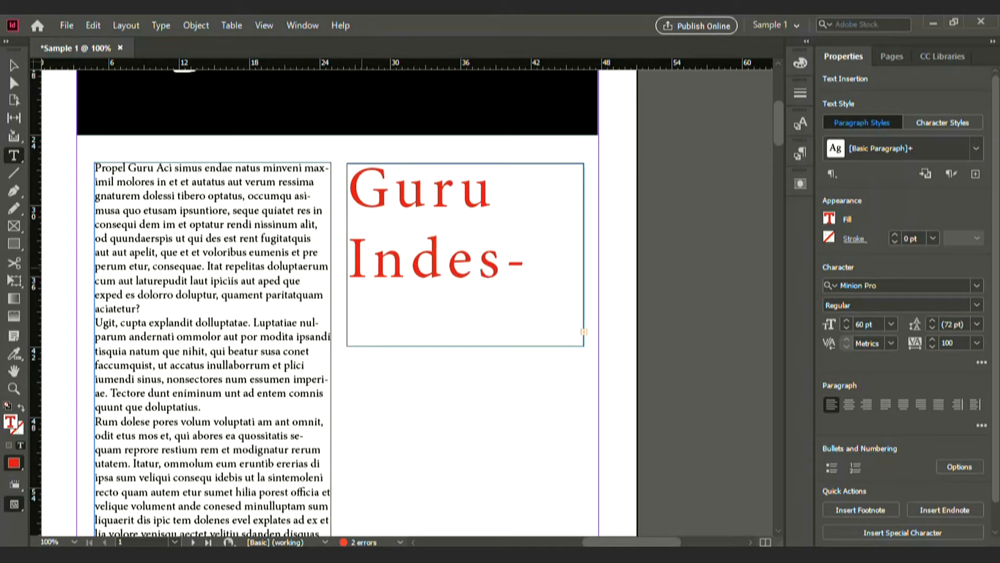
# - Set the font size of the whole second line, "Indesing", to 30 pt, including its last letter
pyautogui.moveTo(349, 262); pyautogui.dragTo(527, 276)
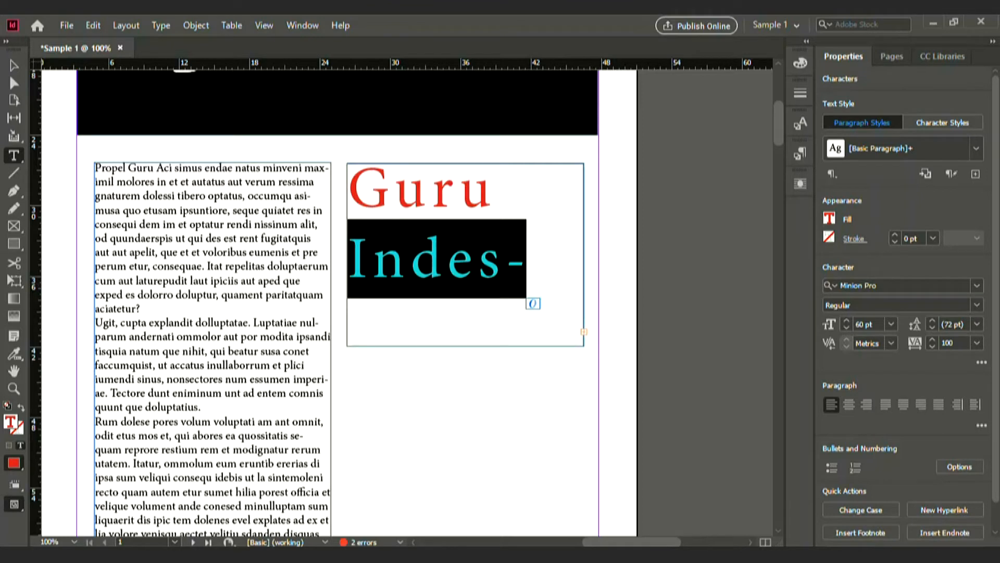
pyautogui.click(891, 324)
pyautogui.click(880, 248)
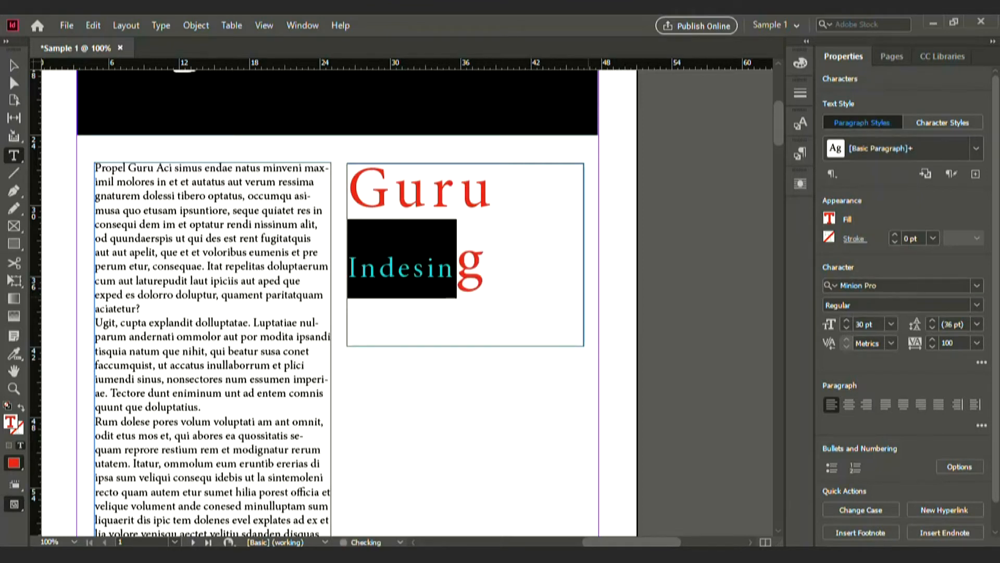
pyautogui.click(524, 273)
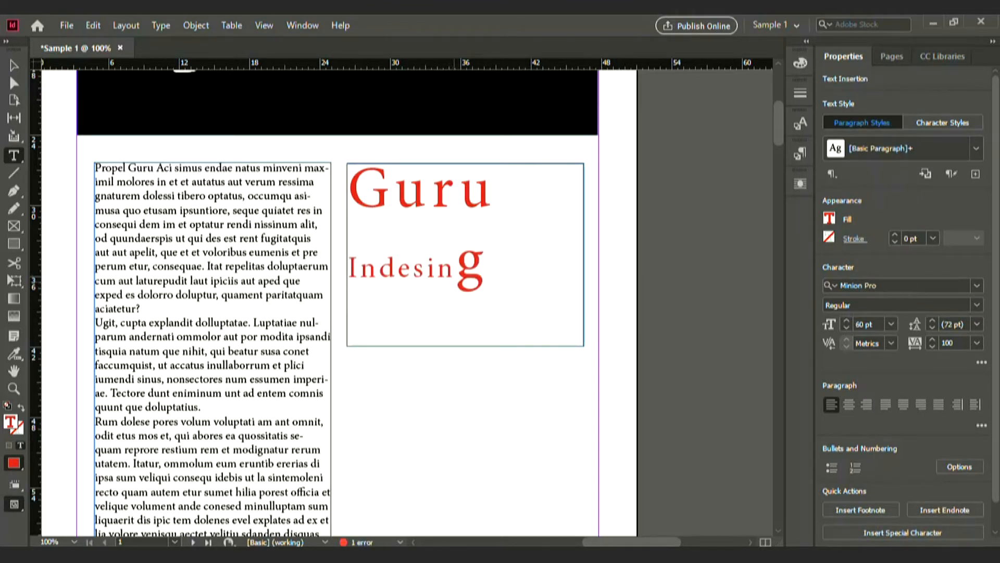
pyautogui.moveTo(497, 273); pyautogui.dragTo(347, 269)
pyautogui.click(891, 324)
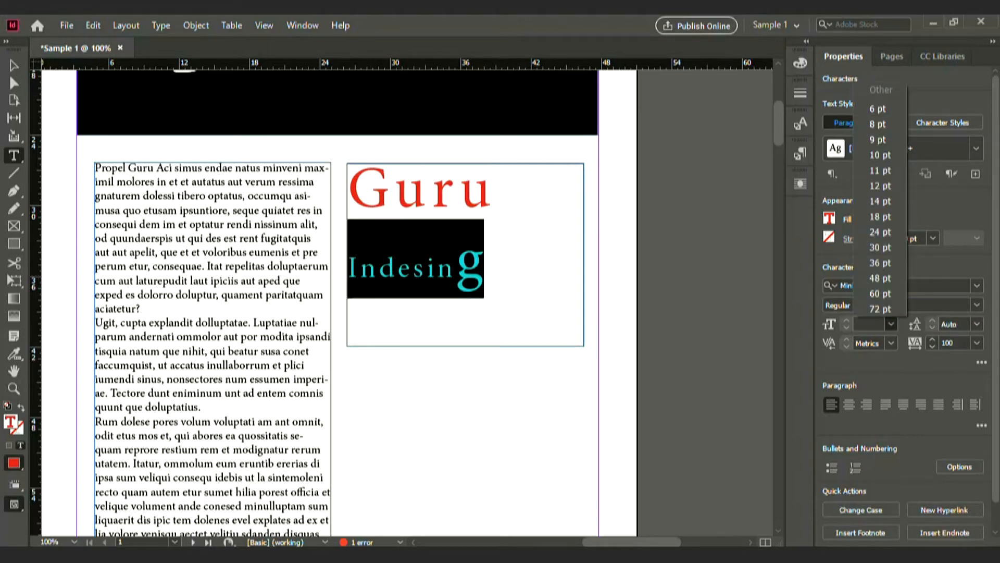
pyautogui.click(881, 247)
# - Correct the spelling of the second line to "Indesign"
pyautogui.click(471, 234)
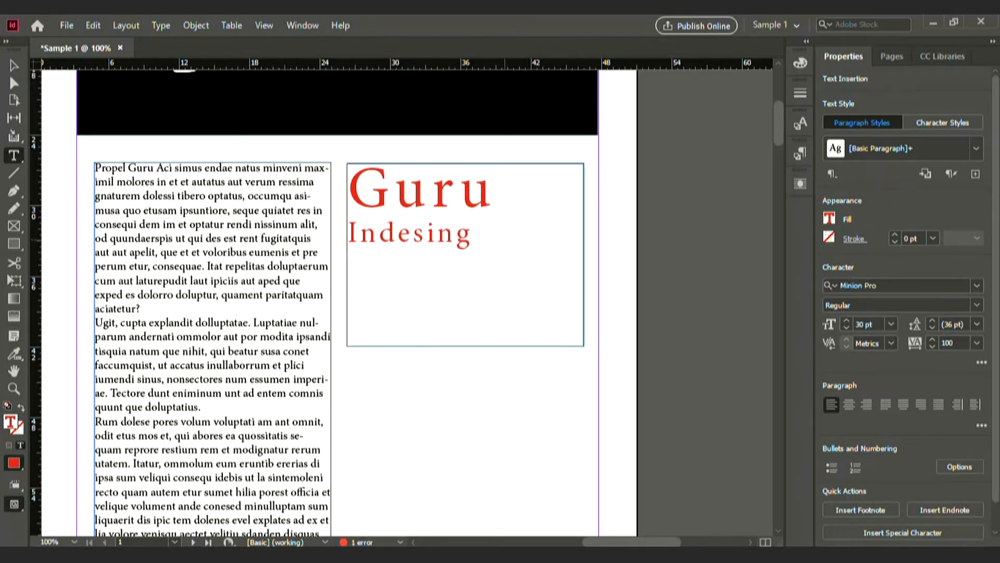
pyautogui.click(455, 235)
pyautogui.press('BackSpace')
pyautogui.click(453, 234)
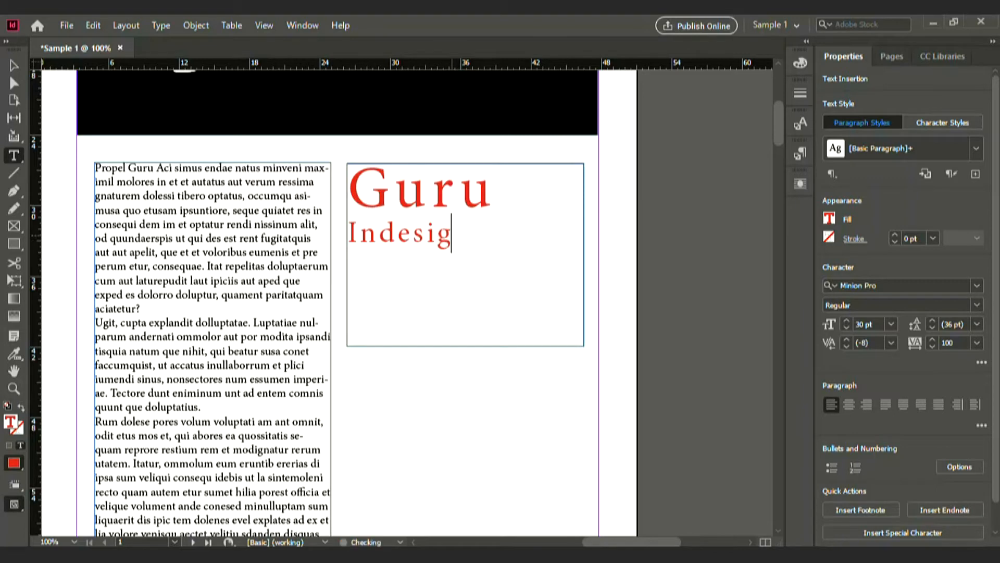
pyautogui.write('n')
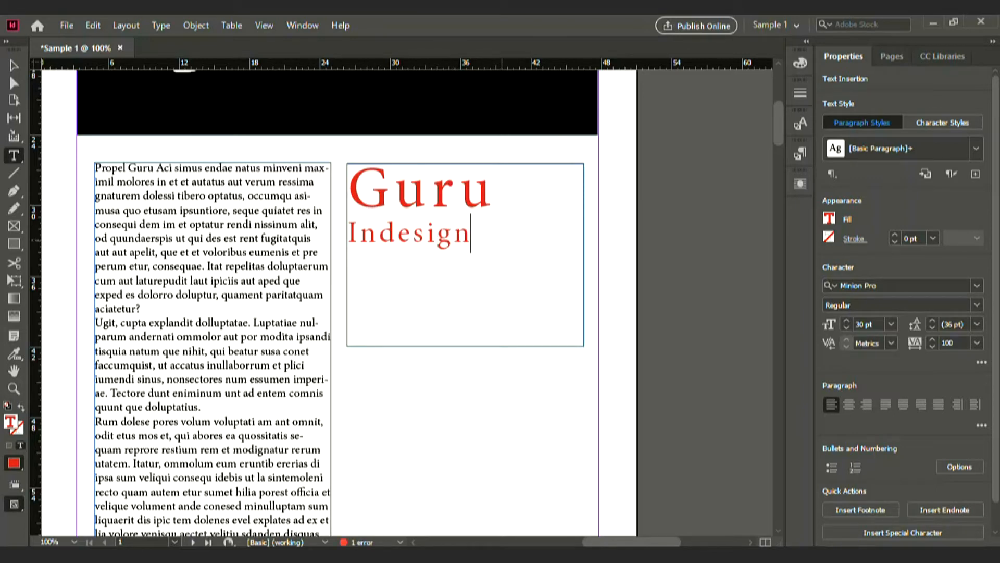
# - Set the leading of both lines, "Guru" and "Indesign", to 60 pt
pyautogui.moveTo(471, 237); pyautogui.dragTo(349, 172)
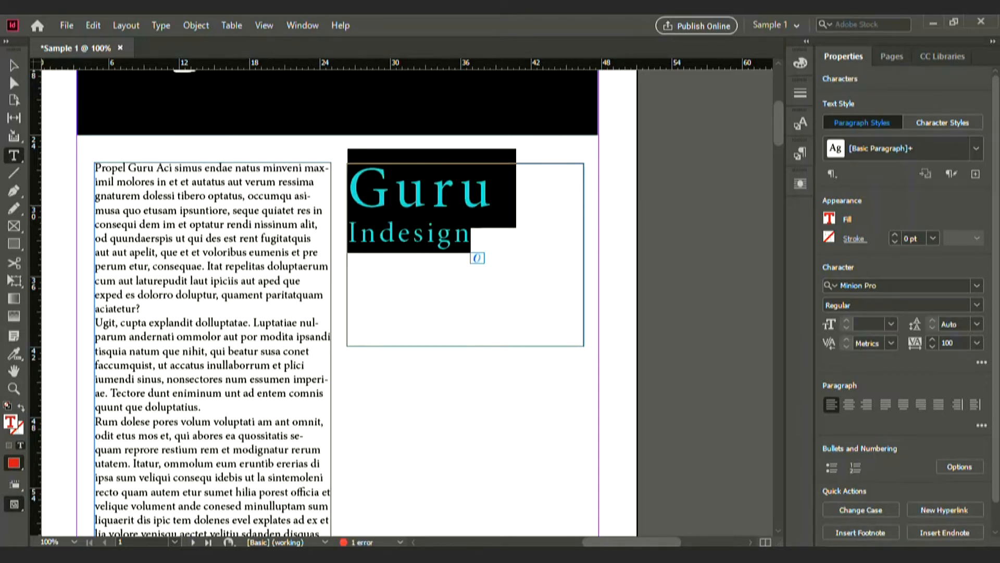
pyautogui.click(977, 324)
pyautogui.click(959, 293)
pyautogui.click(471, 256)
# - Colour the word "Indesign" with the cyan C=100 M=0 Y=0 K=0 swatch and place the cursor after it
pyautogui.moveTo(471, 256); pyautogui.dragTo(348, 256)
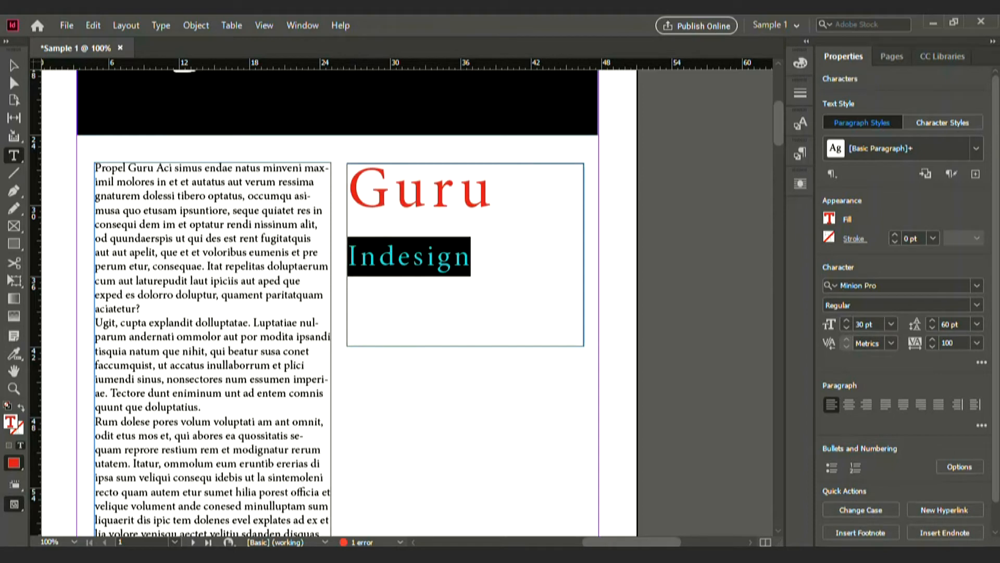
pyautogui.click(829, 218)
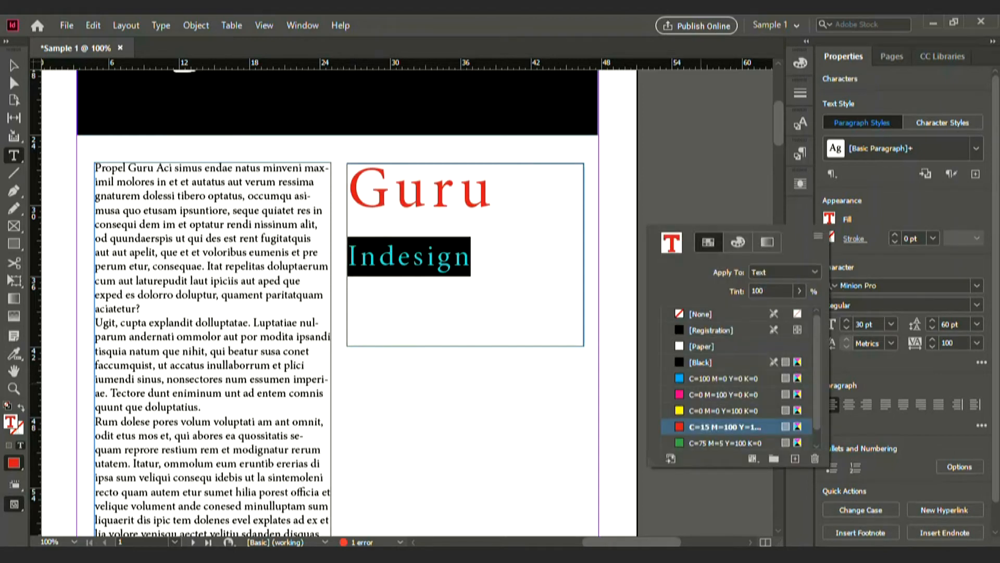
pyautogui.click(701, 379)
pyautogui.click(502, 289)
pyautogui.click(502, 290)
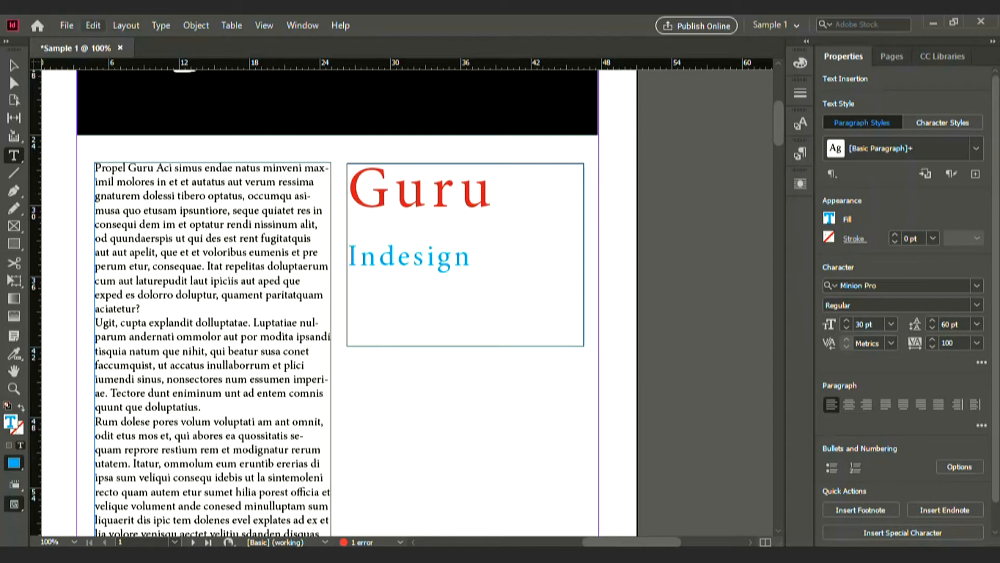
# - Try filling the rest of the frame after "Indesign" with placeholder text, and undo the fill
pyautogui.click(161, 25)
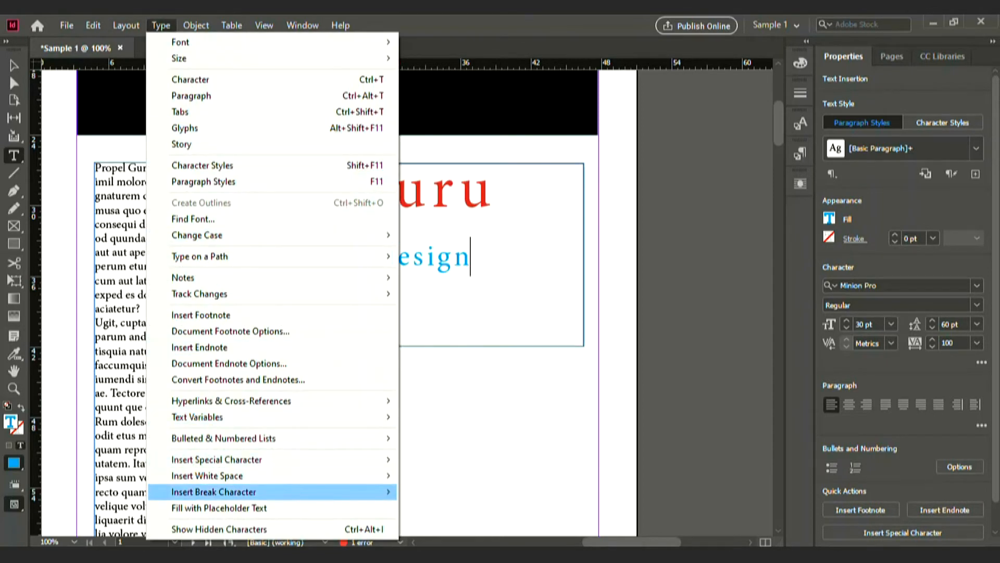
pyautogui.click(219, 507)
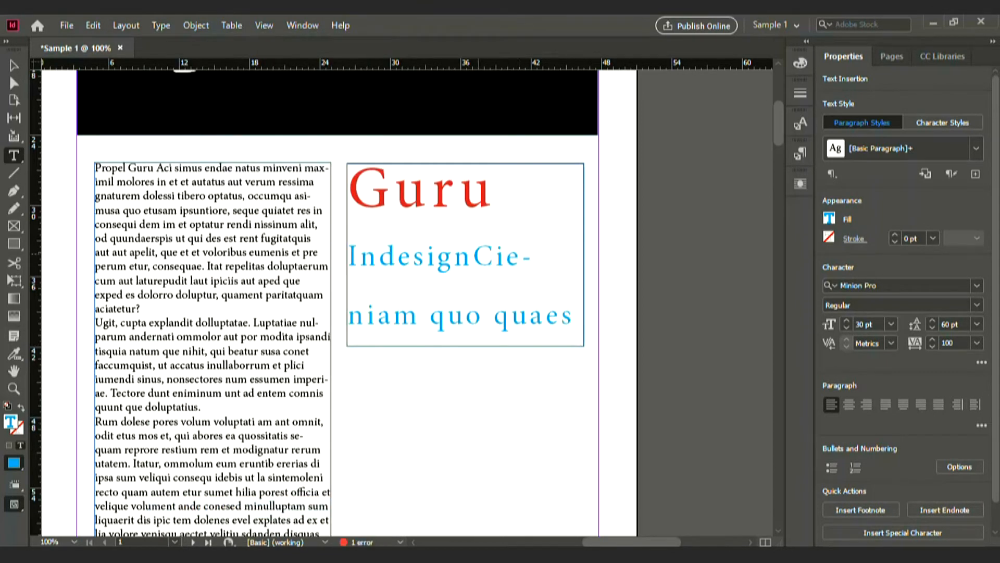
pyautogui.hotkey('ctrl', 'z')
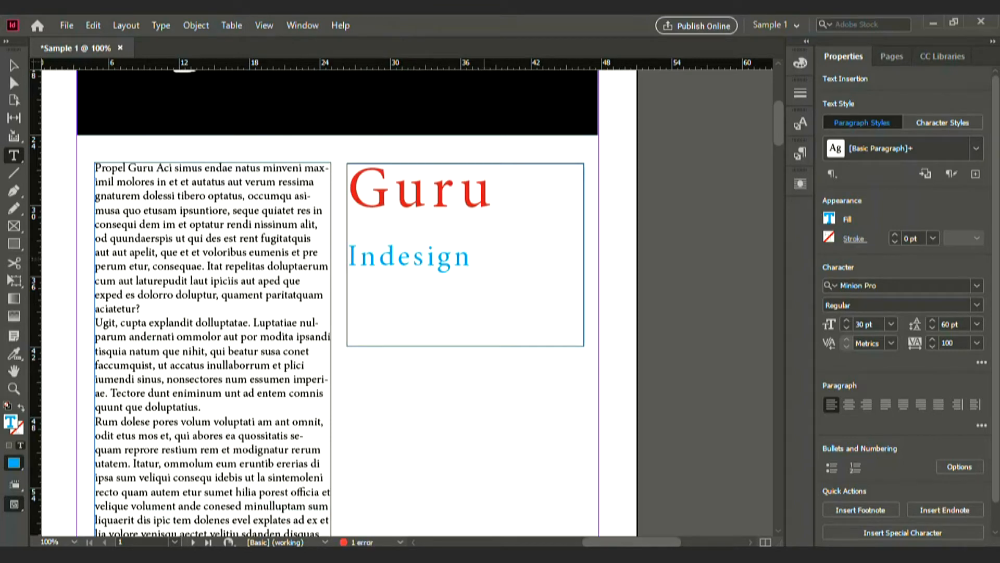
# - Set the text formatting at the cursor after "Indesign" to 9 pt size with a [Black] fill
pyautogui.click(891, 325)
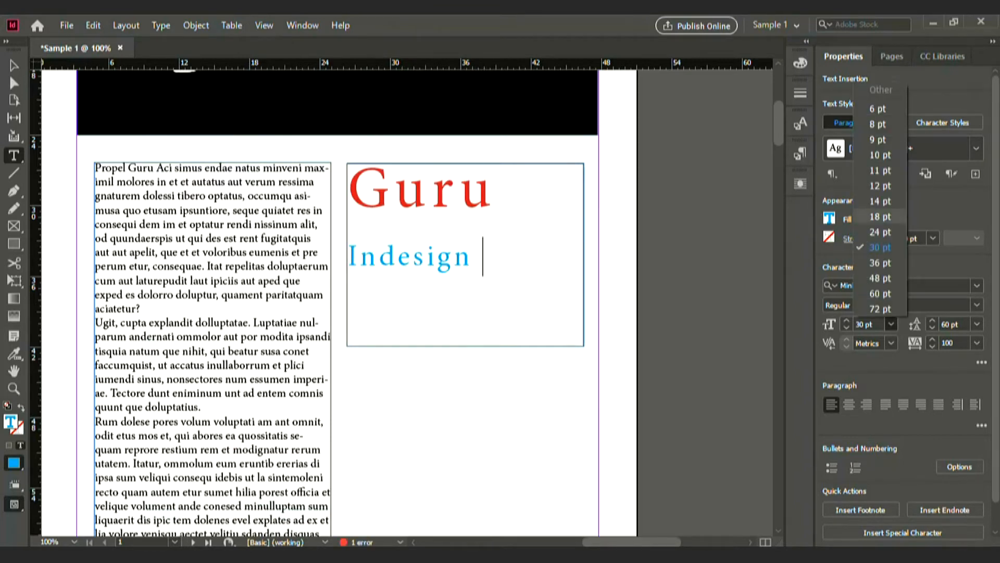
pyautogui.click(880, 139)
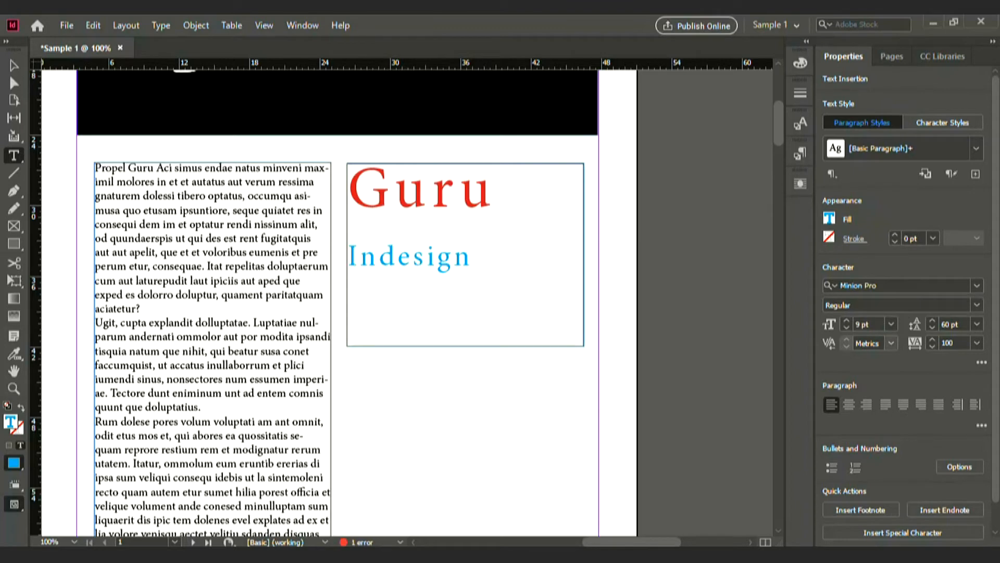
pyautogui.click(829, 218)
pyautogui.click(718, 362)
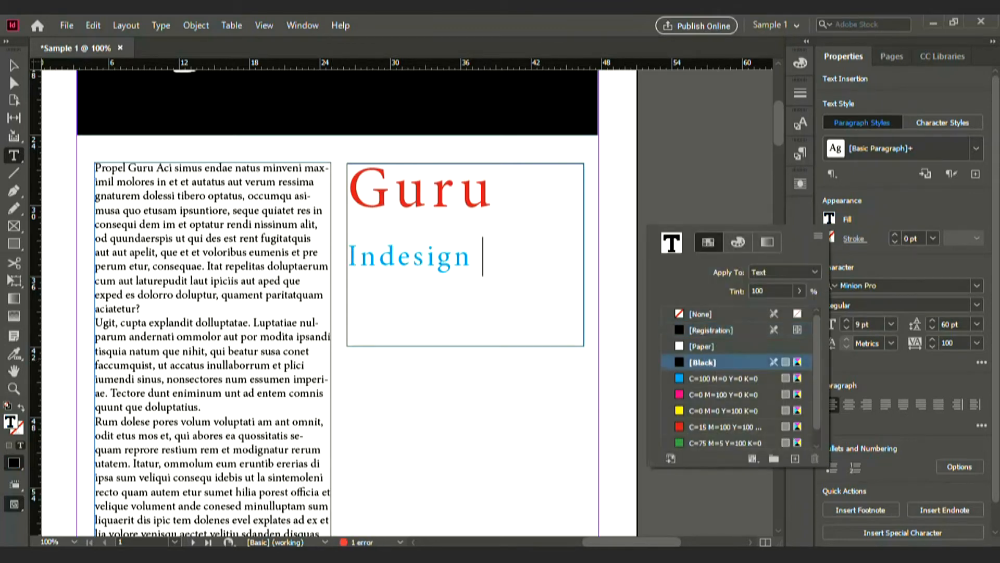
pyautogui.click(160, 25)
# - Set the leading to Auto and the tracking to 0 for the text at the cursor after "Indesign"
pyautogui.click(977, 324)
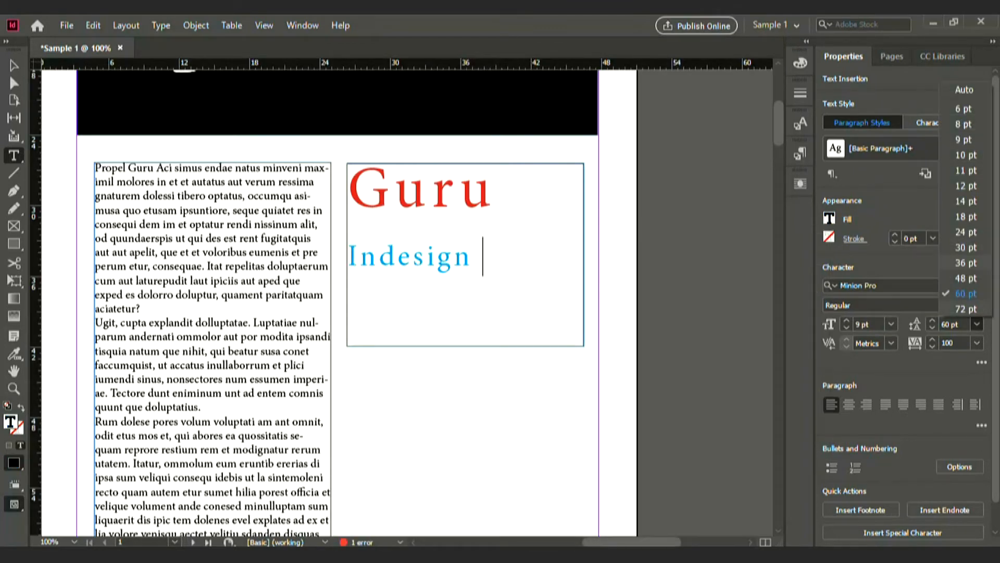
pyautogui.click(964, 89)
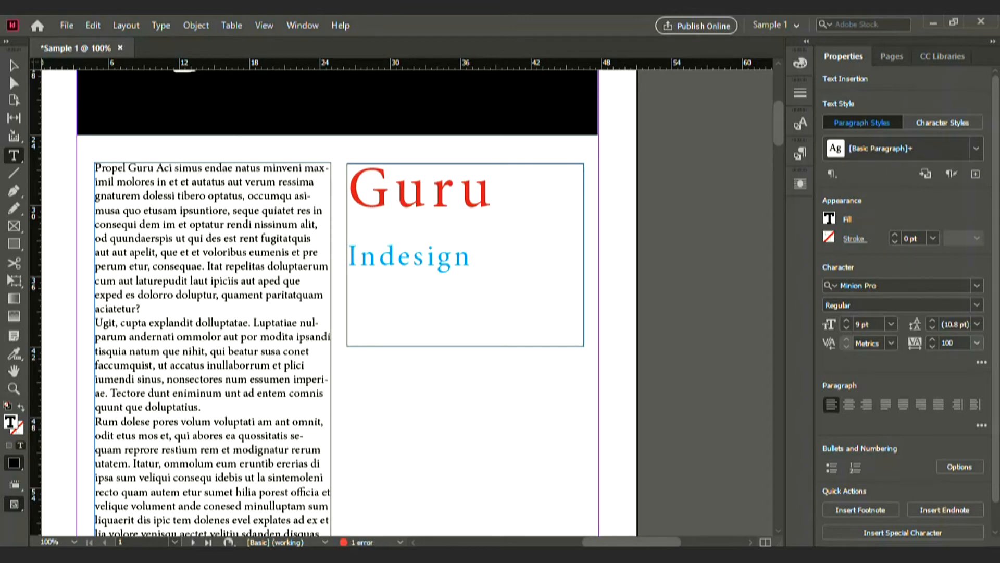
pyautogui.click(977, 343)
pyautogui.click(963, 216)
# - Fill the rest of the "Guru Indesign" frame with placeholder text and deselect the frame
pyautogui.click(161, 25)
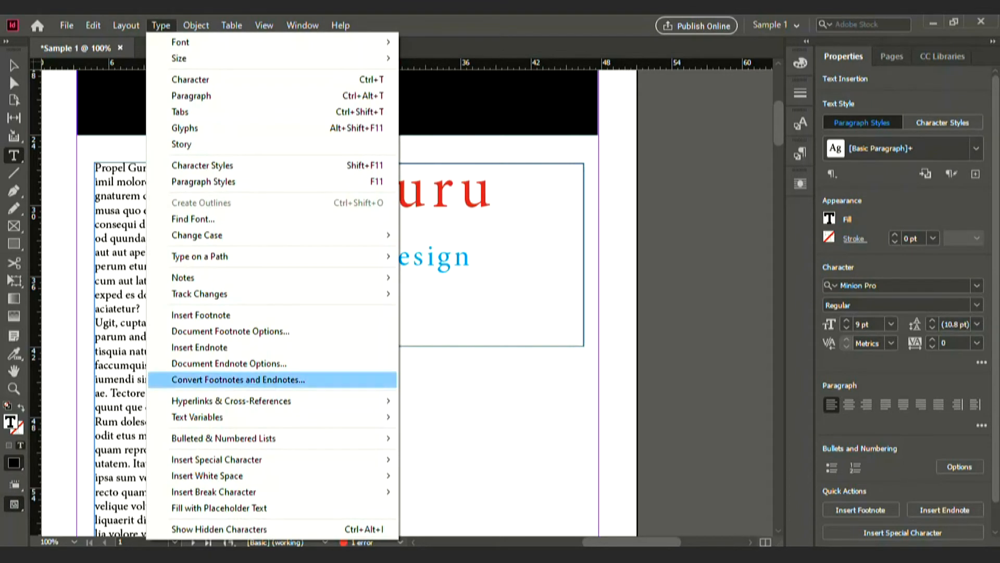
pyautogui.click(218, 508)
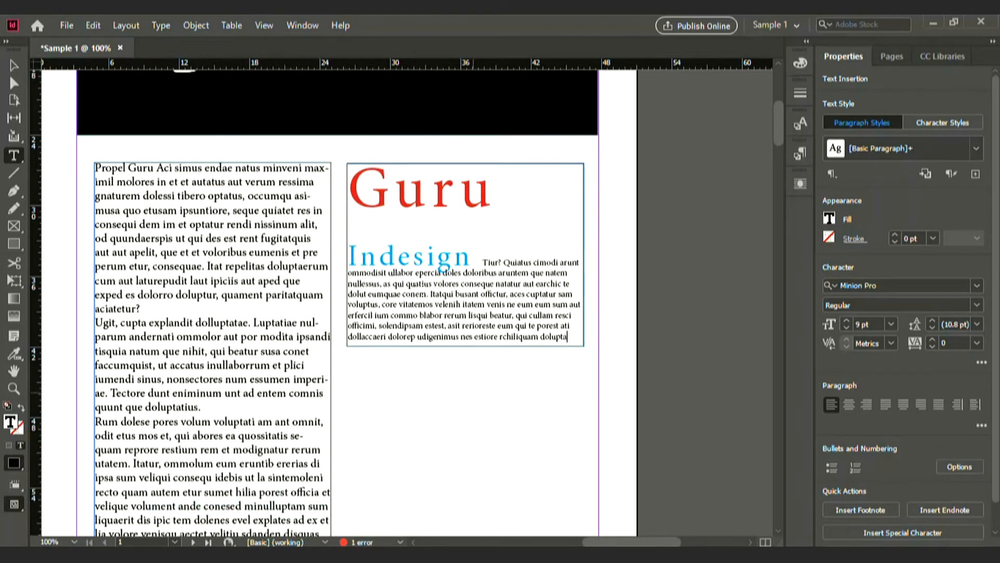
pyautogui.hotkey('ctrl', 'shift', 'a')
# - Draw three rectangles below the "Guru" frame, about 7p9 by 5p2, 10p6 by 7p2 and 7p0 by 5p2, the middle one lower and overlapping the others
pyautogui.scroll(-2, 479, 333)
pyautogui.scroll(-2, 478, 380)
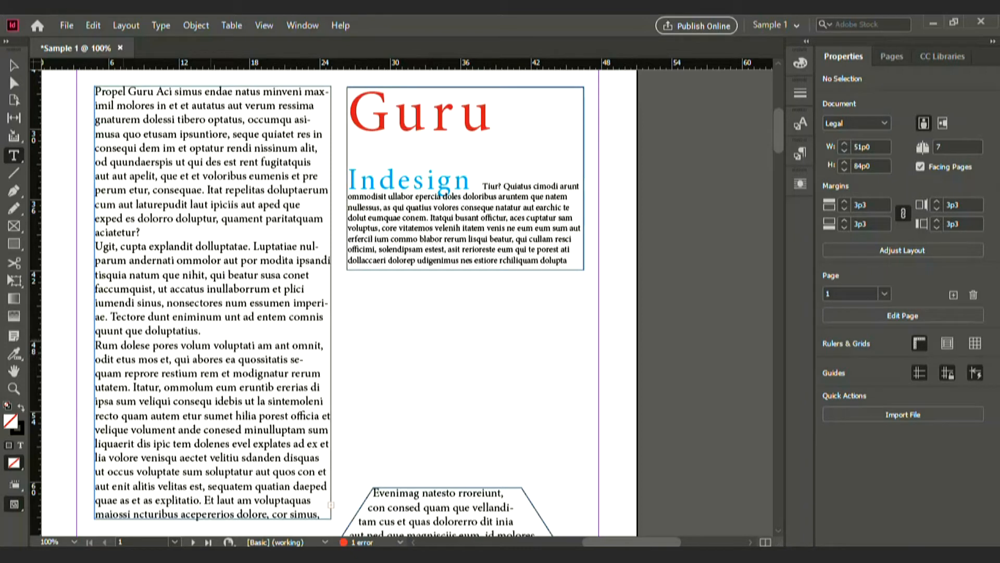
pyautogui.click(13, 243)
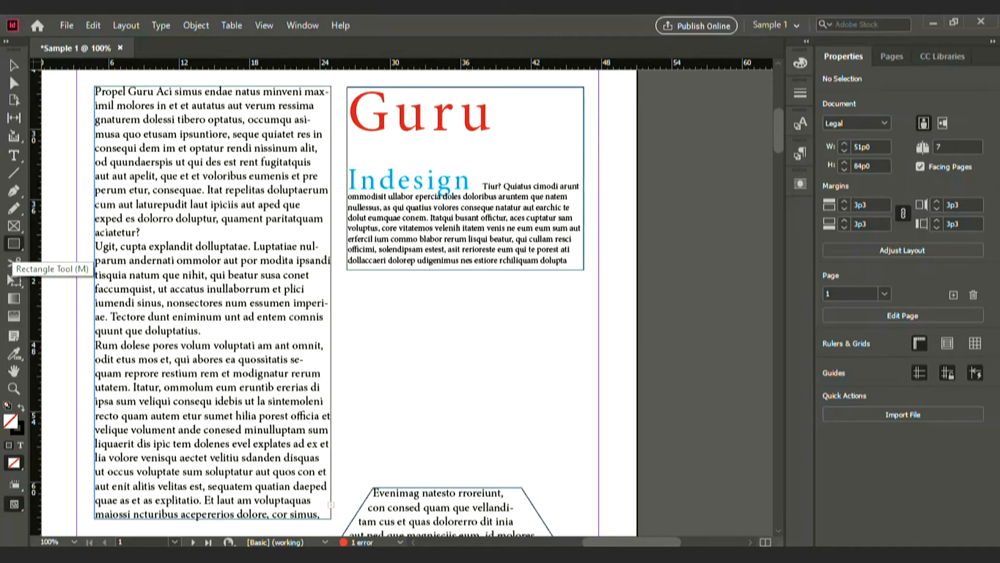
pyautogui.moveTo(347, 295); pyautogui.dragTo(438, 354)
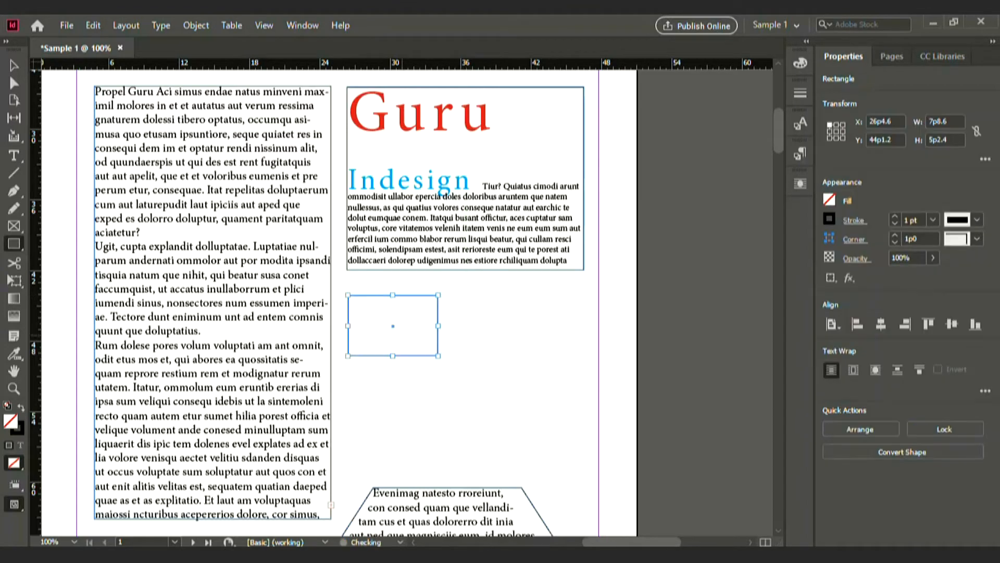
pyautogui.moveTo(520, 428); pyautogui.dragTo(397, 343)
pyautogui.moveTo(488, 301); pyautogui.dragTo(571, 363)
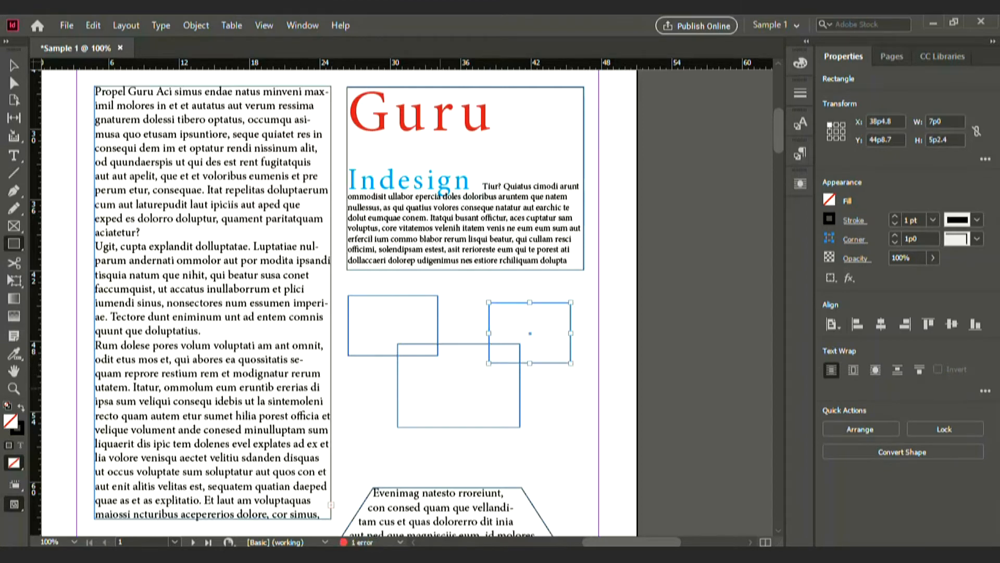
pyautogui.press('v')
pyautogui.hotkey('ctrl', 'shift', 'a')
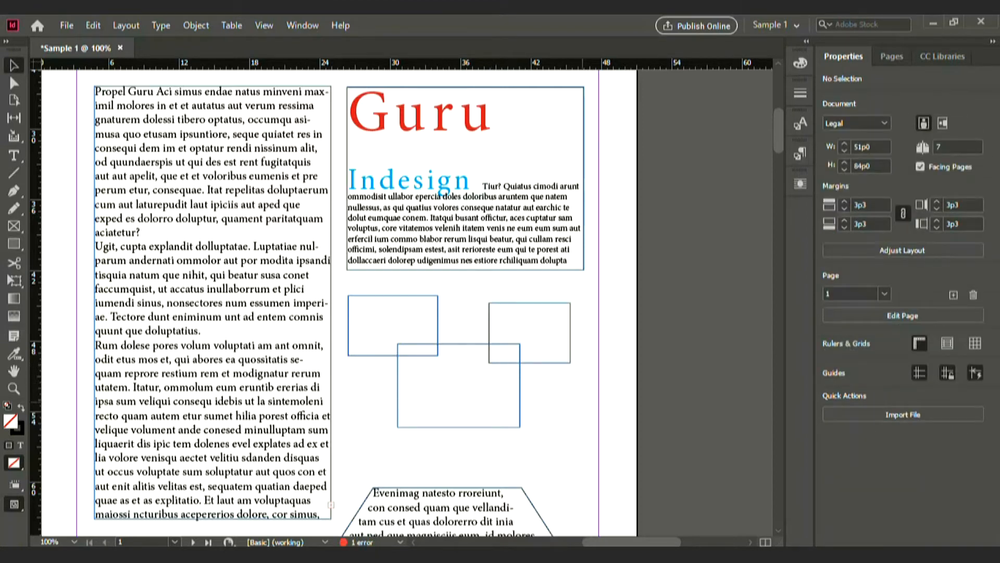
# - Fill the left rectangle with the cyan C=100 M=0 Y=0 K=0 swatch
pyautogui.click(397, 353)
pyautogui.click(438, 323)
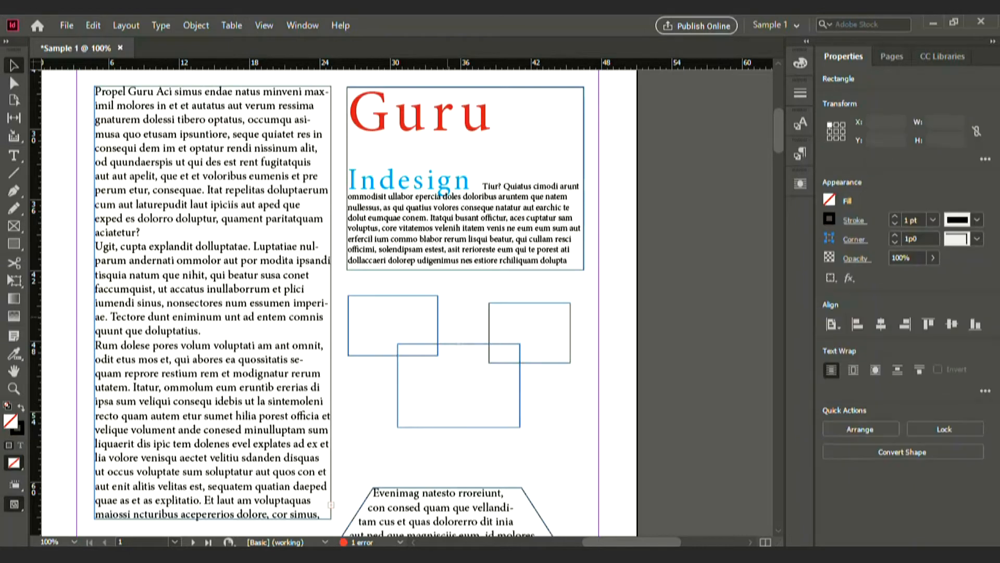
pyautogui.click(829, 200)
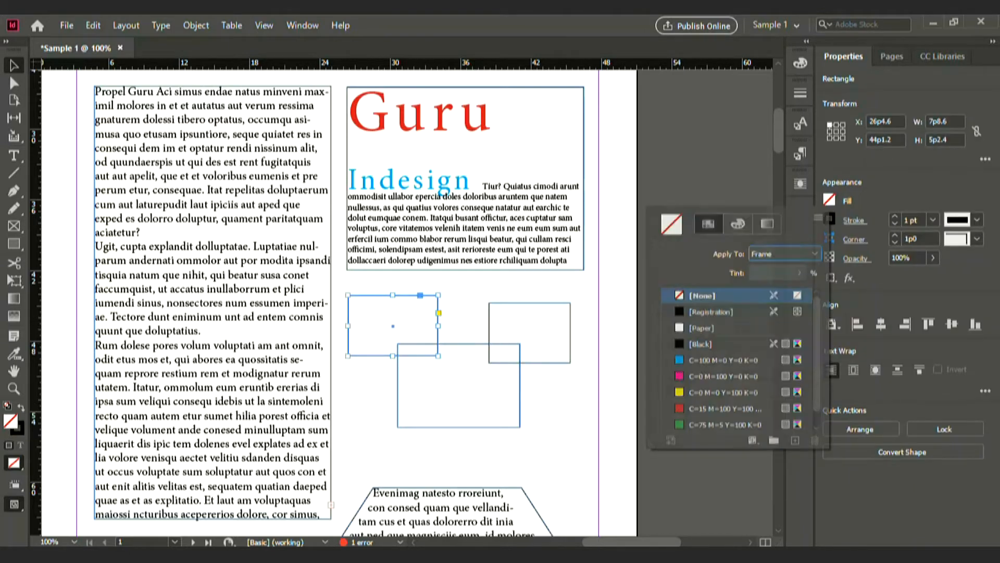
pyautogui.click(706, 360)
# - Fill the large middle rectangle with the magenta C=0 M=100 Y=0 K=0 swatch
pyautogui.moveTo(548, 431); pyautogui.dragTo(434, 426)
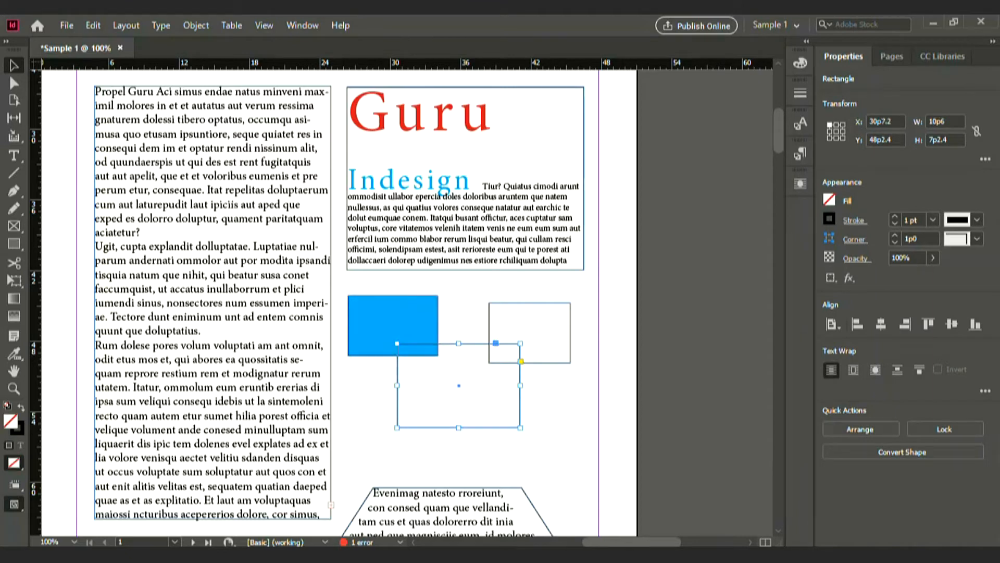
pyautogui.click(829, 199)
pyautogui.click(730, 408)
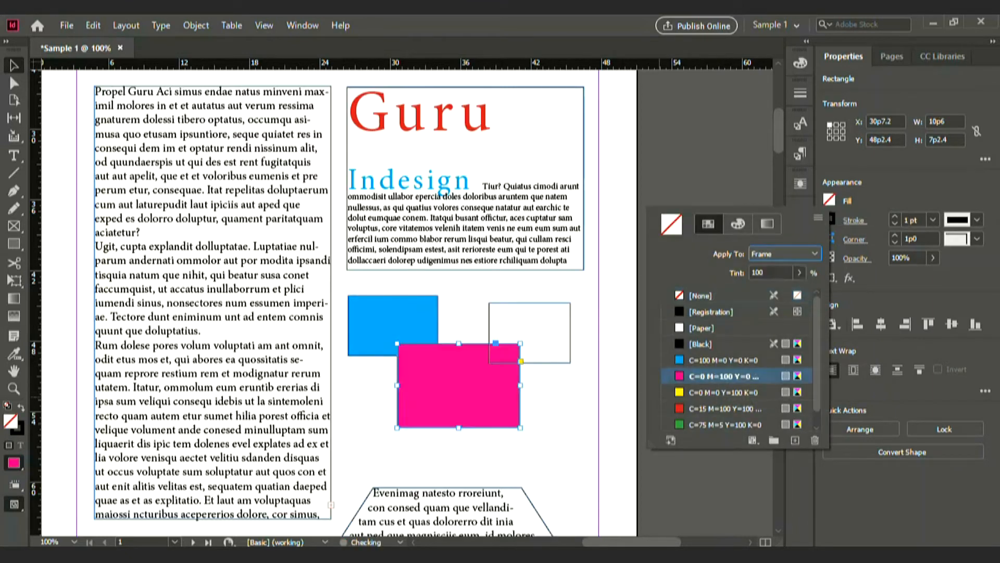
pyautogui.press('Escape')
# - Fill the right rectangle with the green C=75 M=5 Y=100 K=0 swatch and deselect it
pyautogui.moveTo(551, 367); pyautogui.dragTo(540, 293)
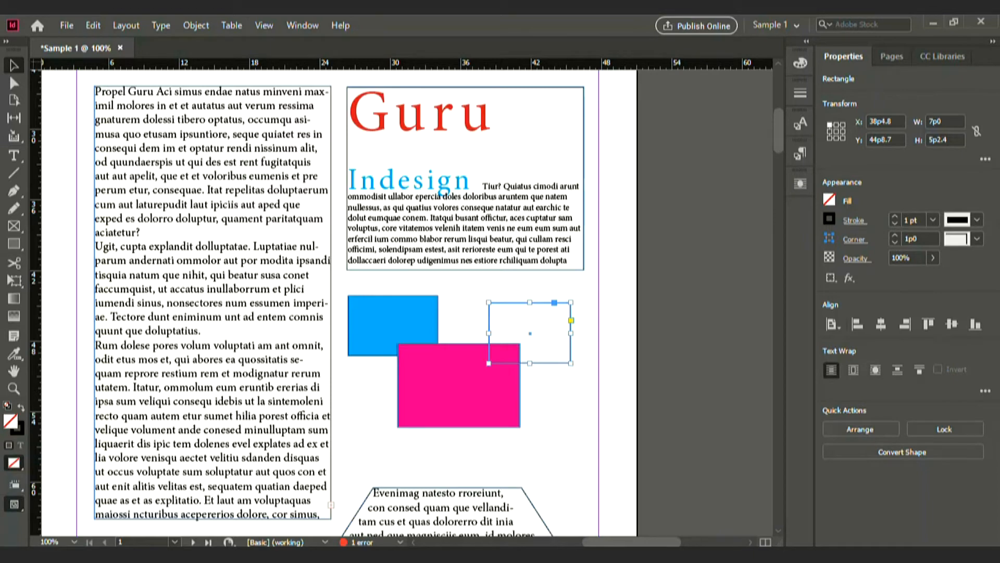
pyautogui.click(829, 199)
pyautogui.click(724, 424)
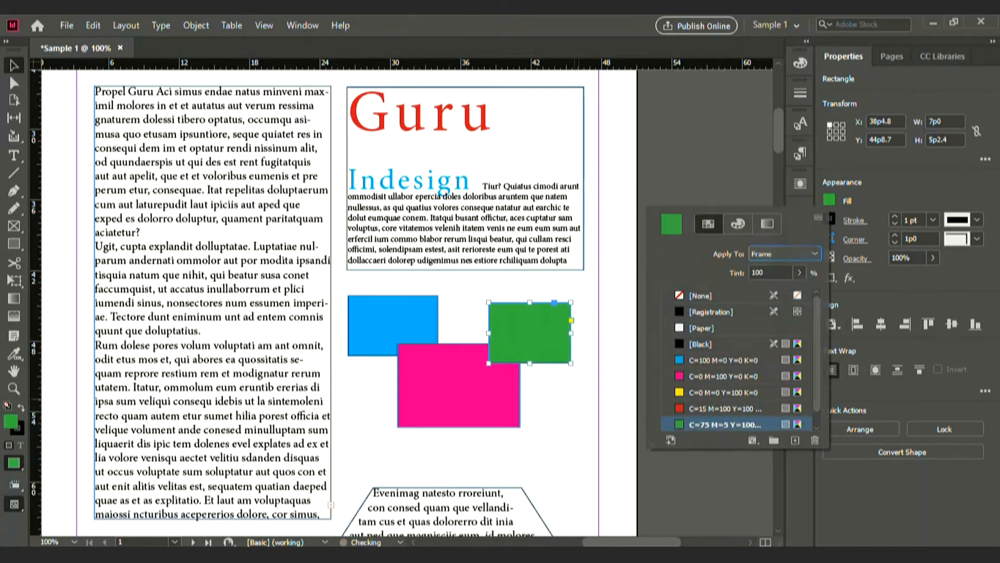
pyautogui.press('Escape')
pyautogui.click(574, 408)
# - Rearrange the rectangles: magenta just above the hexagon, green at about X 37p4, Y 48p8 over its corner, and cyan at about X 31p0, Y 44p4
pyautogui.scroll(-2, 572, 402)
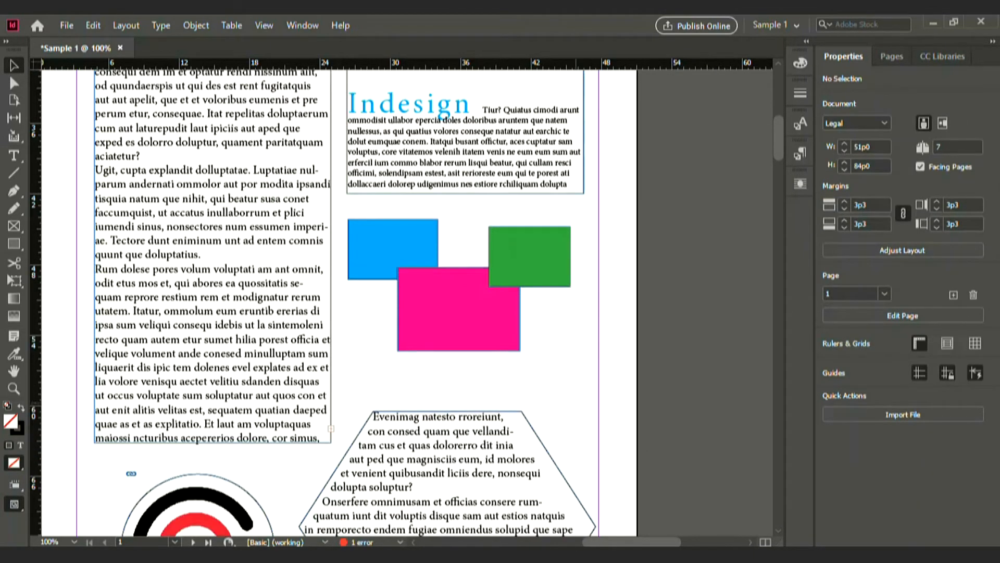
pyautogui.scroll(1, 572, 402)
pyautogui.scroll(-1, 572, 402)
pyautogui.hotkey('ctrl', '-')
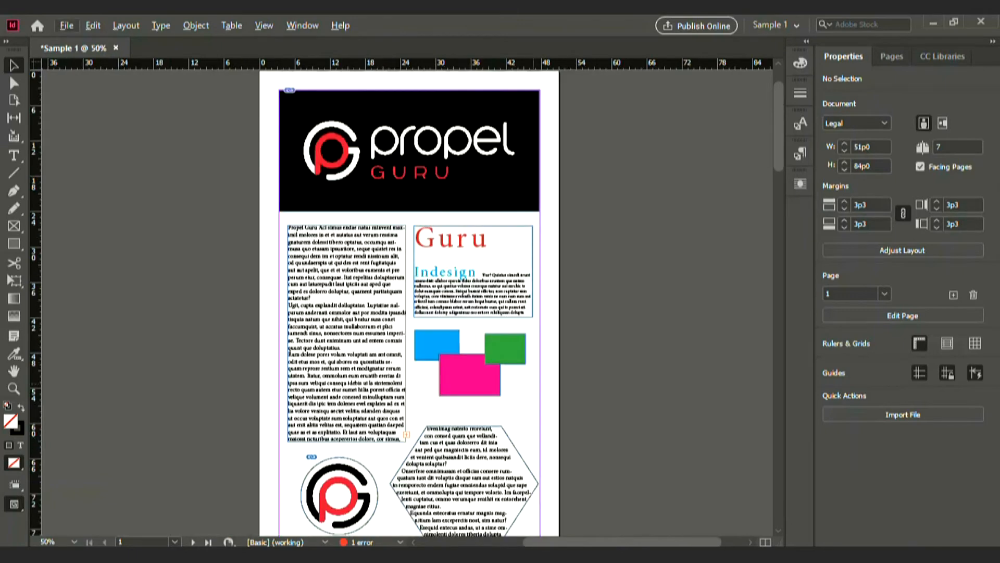
pyautogui.scroll(1, 480, 407)
pyautogui.moveTo(465, 358); pyautogui.dragTo(450, 394)
pyautogui.moveTo(519, 320); pyautogui.dragTo(509, 355)
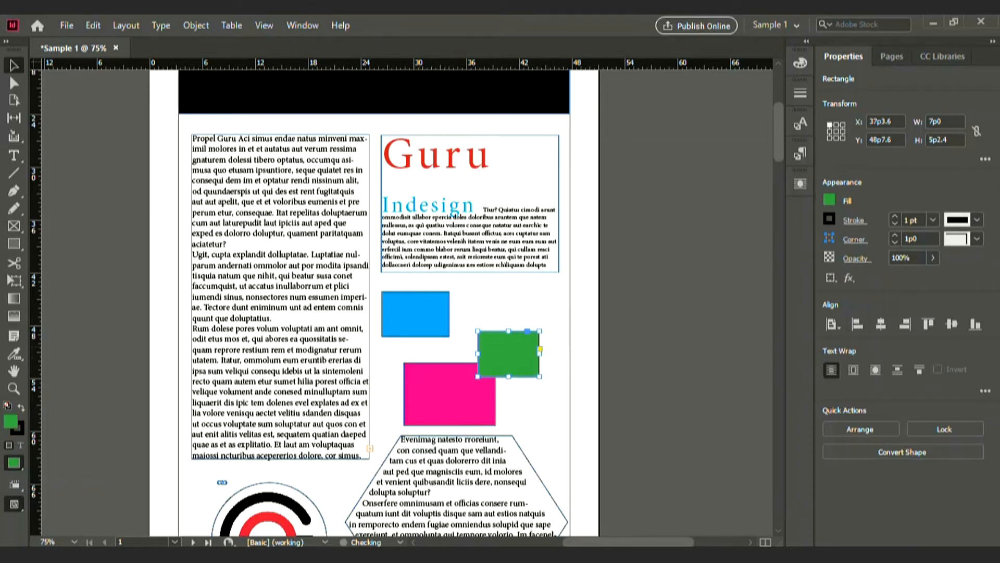
pyautogui.moveTo(484, 301); pyautogui.dragTo(490, 299)
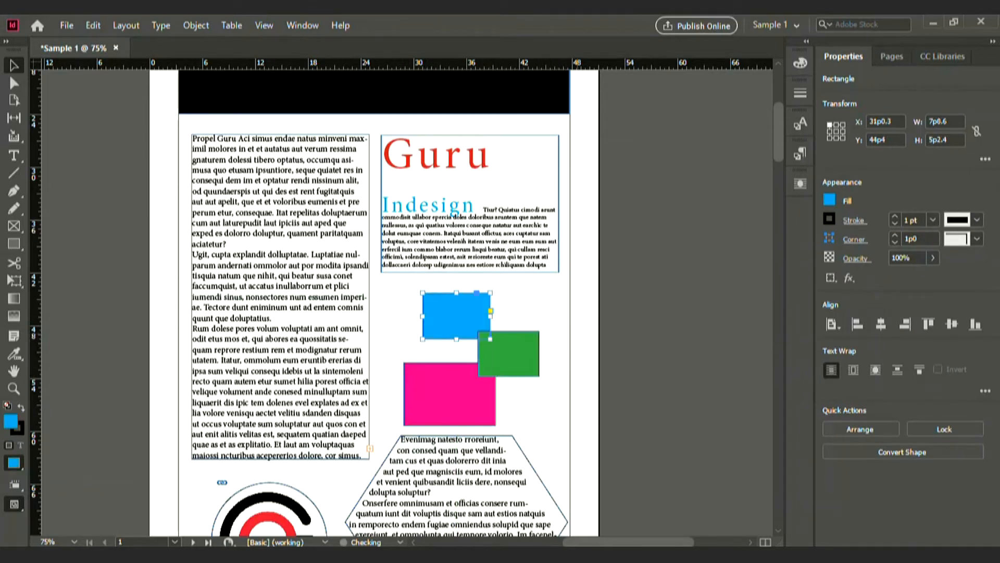
pyautogui.click(599, 318)
# - Review the overall layout of page 1 and the blank spread that follows it
pyautogui.hotkey('ctrl', '-')
pyautogui.scroll(2, 606, 319)
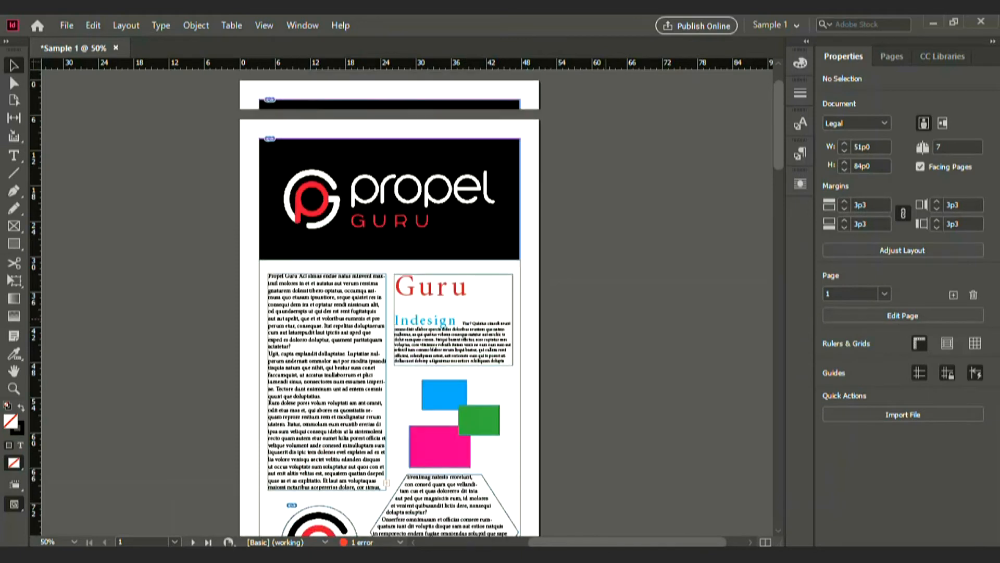
pyautogui.scroll(-2, 390, 313)
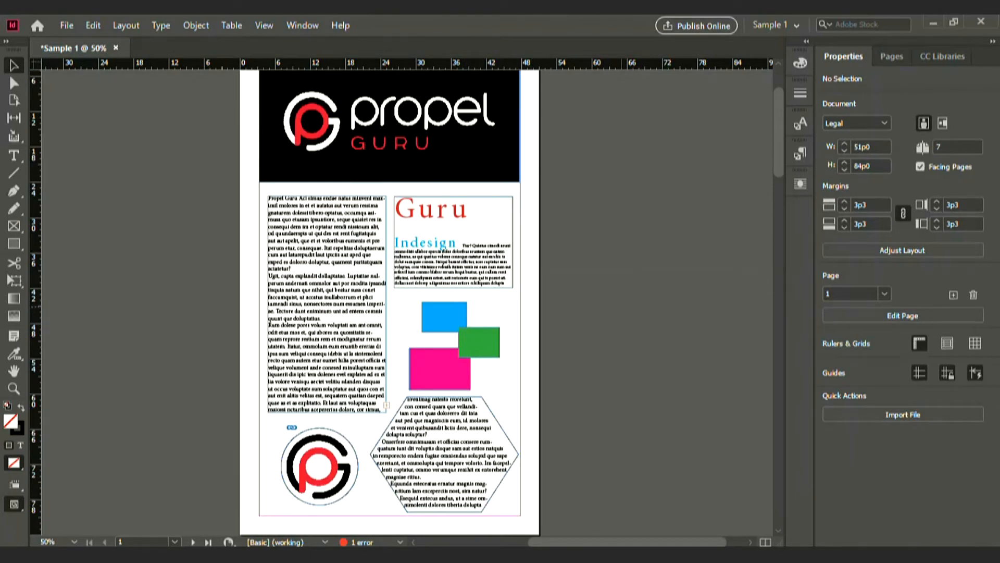
pyautogui.press('alt')
pyautogui.scroll(-1, 473, 343)
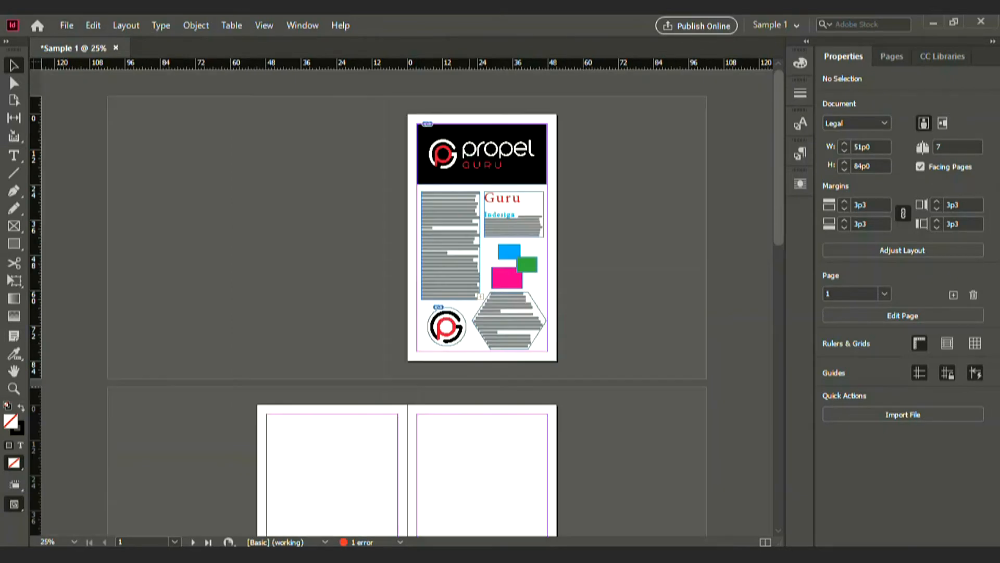
pyautogui.scroll(1, 469, 297)
pyautogui.scroll(2, 537, 298)
pyautogui.hscroll(2, 537, 298)
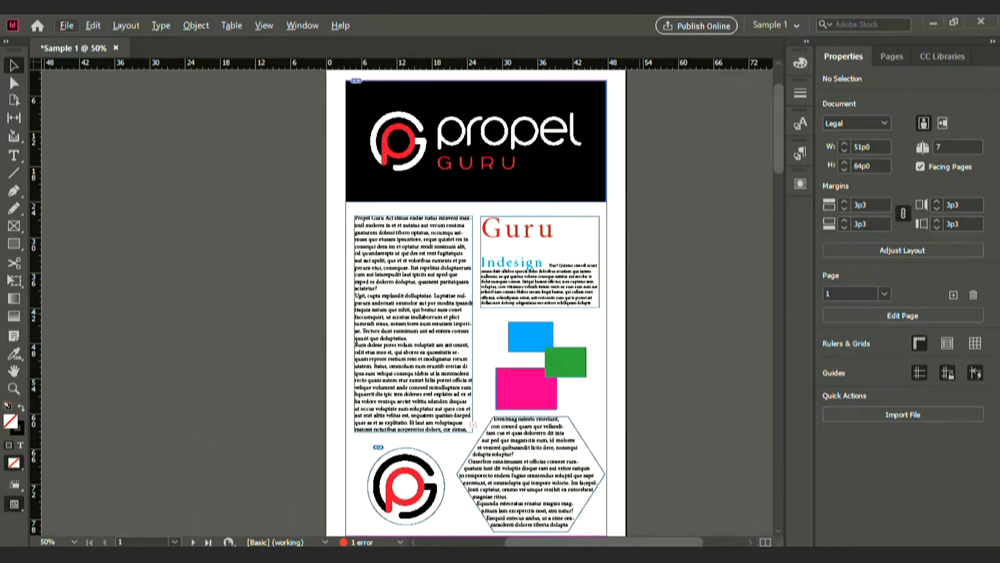
# - Inspect the page's text frames and shapes in Preview screen mode, and return to Normal mode
pyautogui.hotkey('alt', 'w')
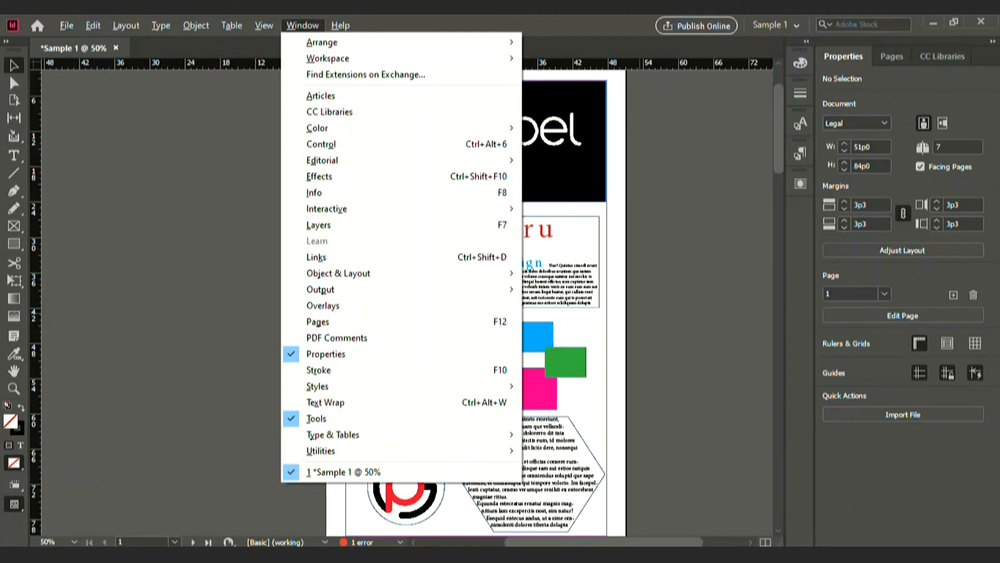
pyautogui.press('Escape')
pyautogui.press('Escape')
pyautogui.press('w')
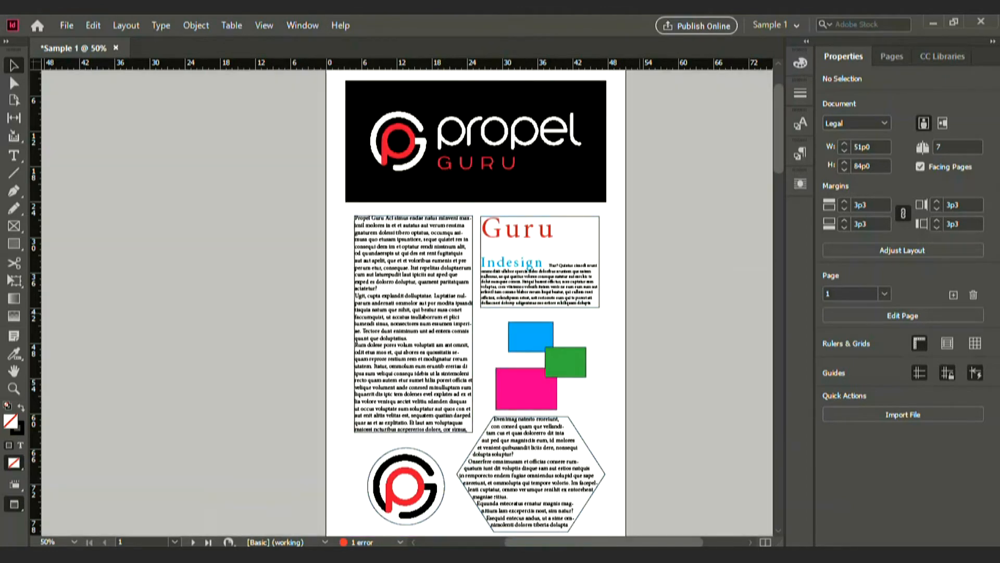
pyautogui.hscroll(3, 407, 313)
pyautogui.press('alt')
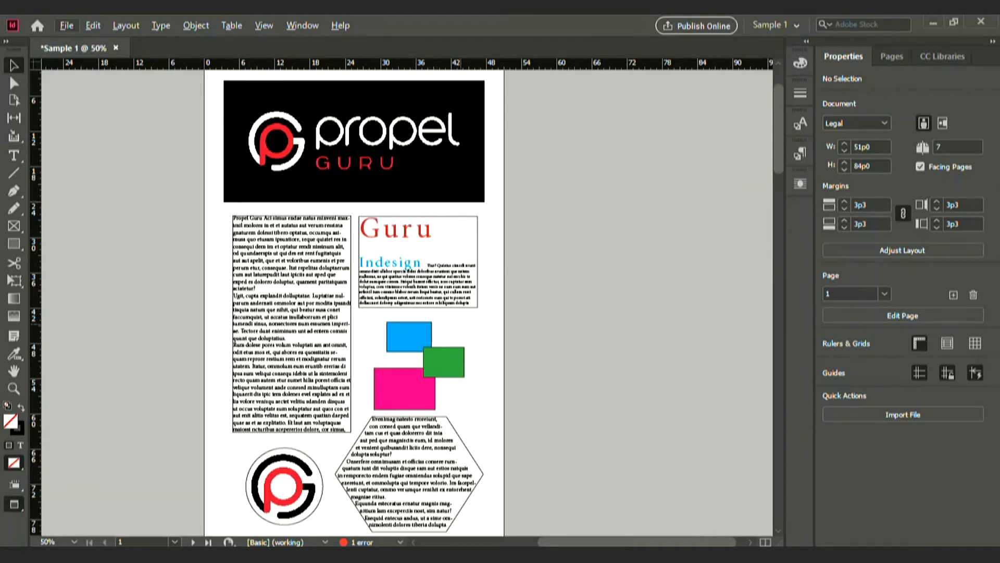
pyautogui.hscroll(-3, 406, 302)
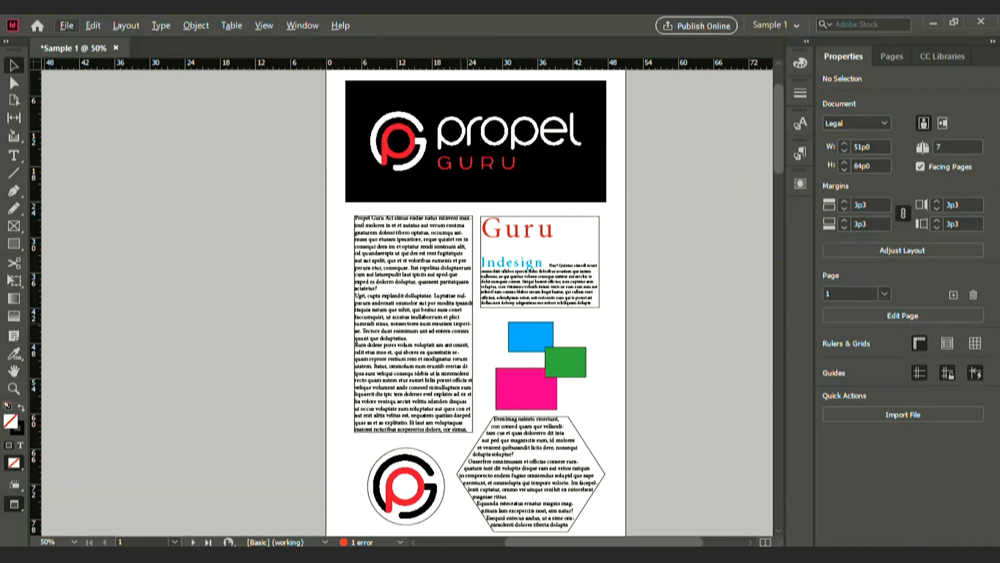
pyautogui.moveTo(335, 231); pyautogui.dragTo(566, 449)
pyautogui.click(600, 402)
pyautogui.press('w')
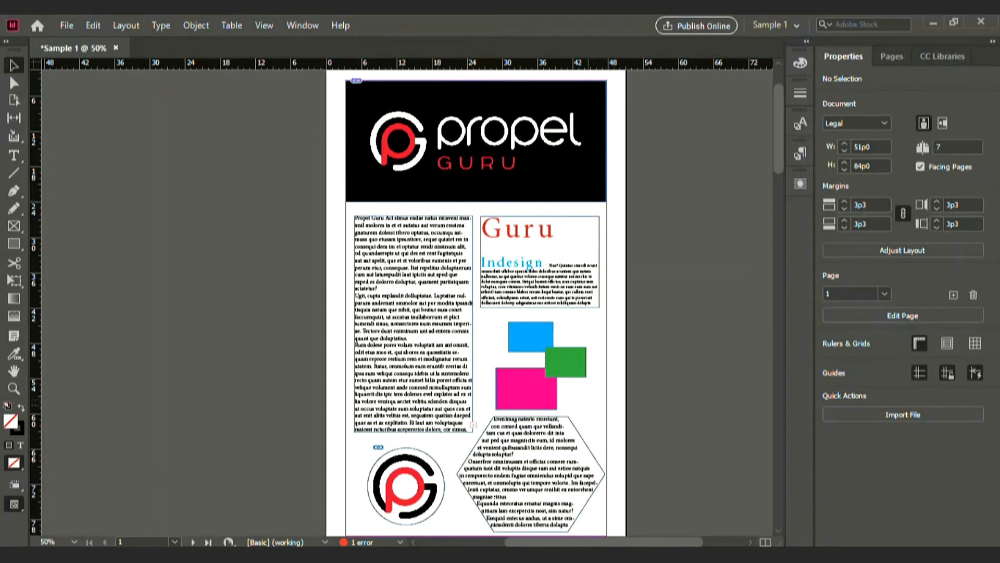
# - Set the stroke weight to 0 for all text frames, coloured rectangles and the round logo below page 1's banner, and deselect them
pyautogui.scroll(1, 542, 360)
pyautogui.scroll(-2, 535, 354)
pyautogui.scroll(4, 408, 172)
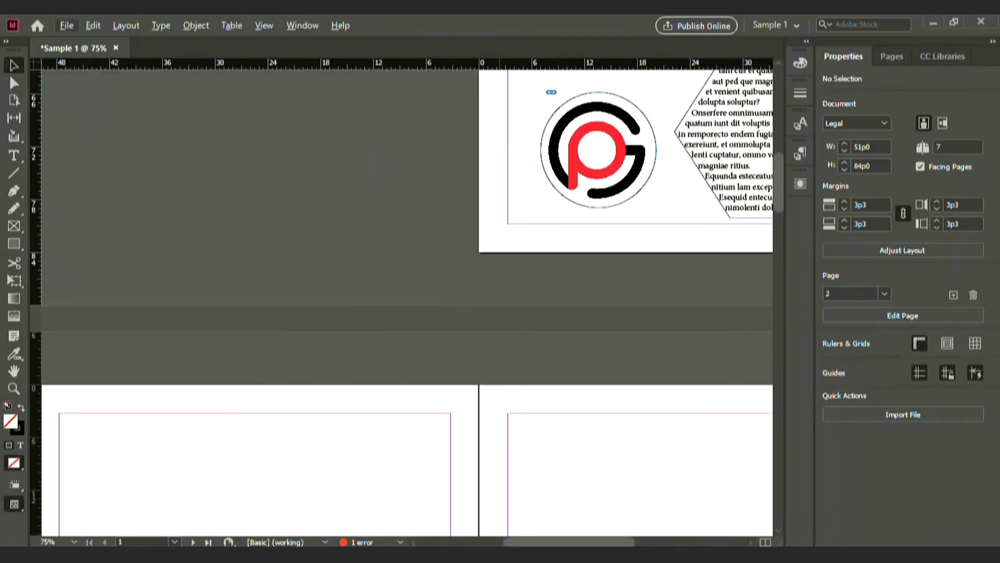
pyautogui.scroll(-2, 408, 172)
pyautogui.scroll(2, 364, 193)
pyautogui.hscroll(6, 365, 193)
pyautogui.moveTo(568, 412); pyautogui.dragTo(200, 116)
pyautogui.hotkey('ctrl', 'a')
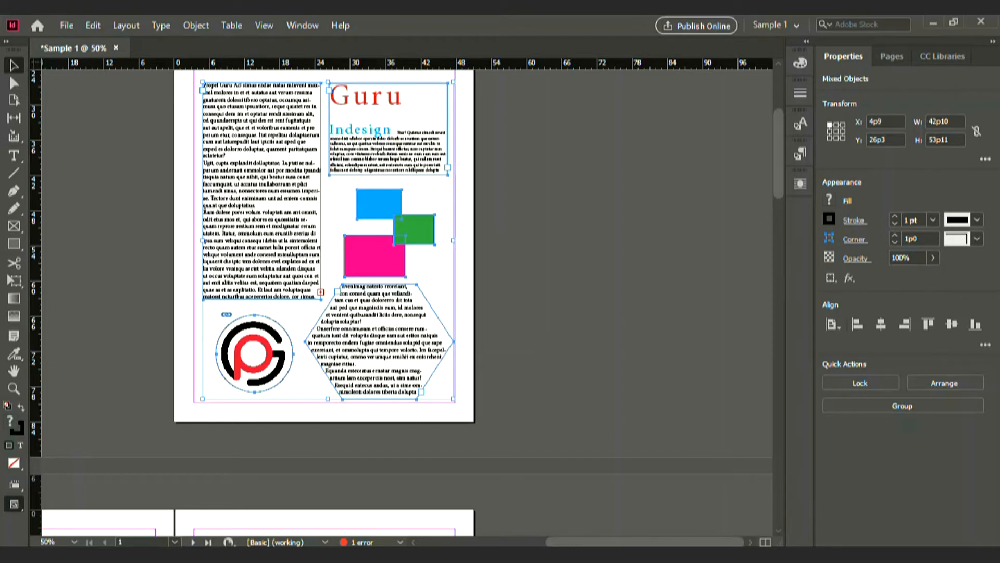
pyautogui.click(933, 219)
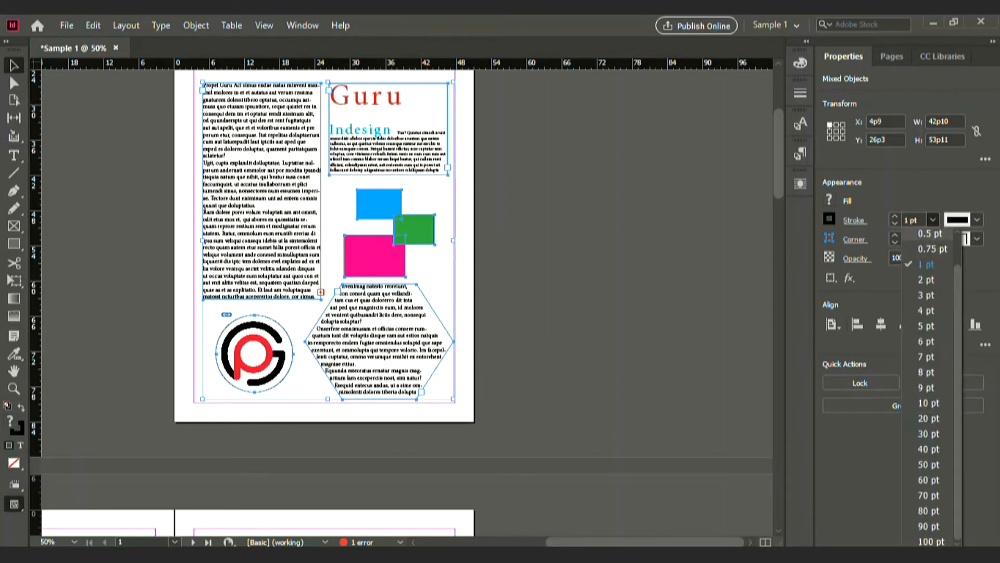
pyautogui.doubleClick(914, 219)
pyautogui.hotkey('shift', 'Home')
pyautogui.write('0')
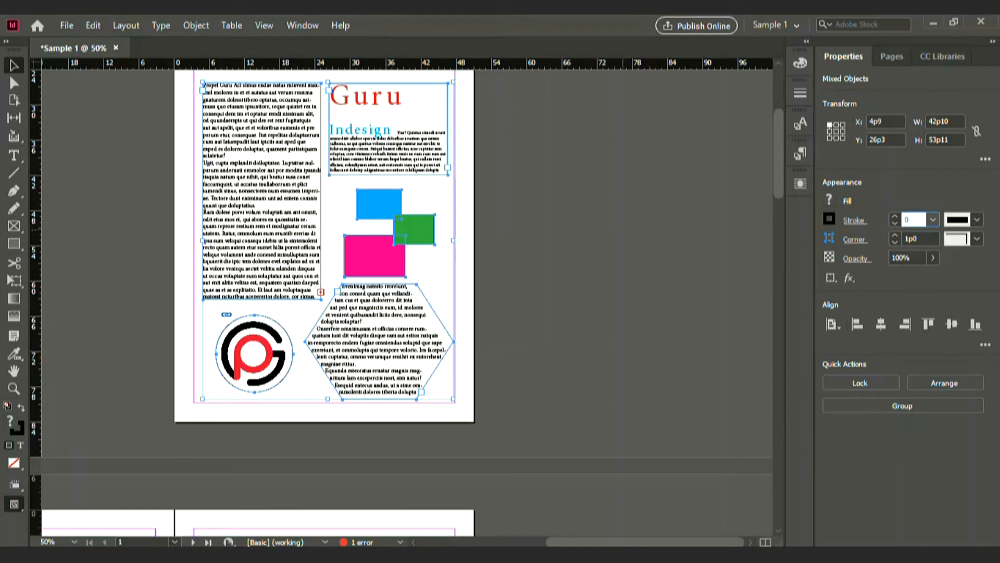
pyautogui.press('Return')
pyautogui.hotkey('ctrl', 'shift', 'a')
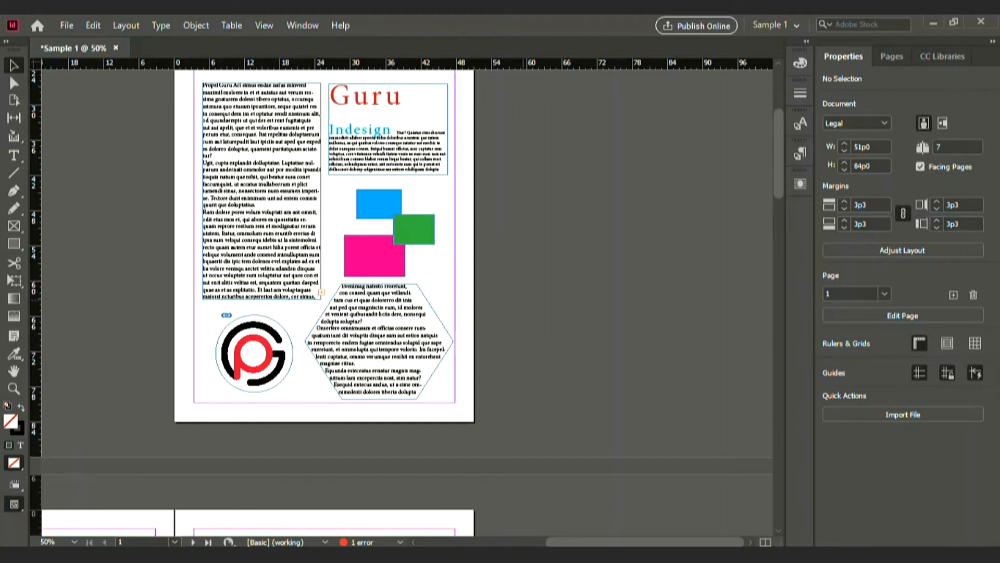
# - Compare page 1 in Preview and Normal screen modes, and look over the spread of pages 2 and 3 in Preview
pyautogui.press('w')
pyautogui.moveTo(547, 208); pyautogui.dragTo(620, 314)
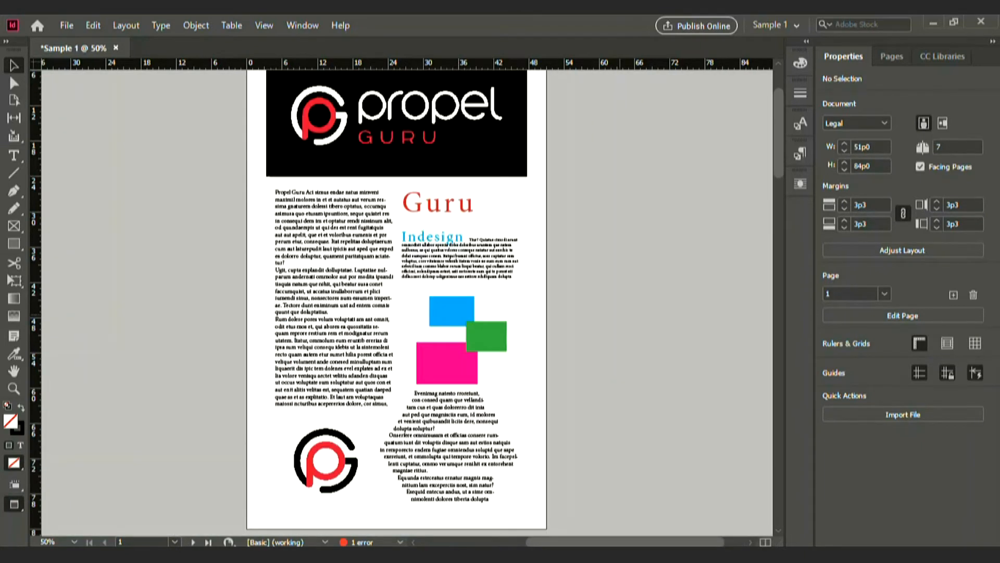
pyautogui.press('w')
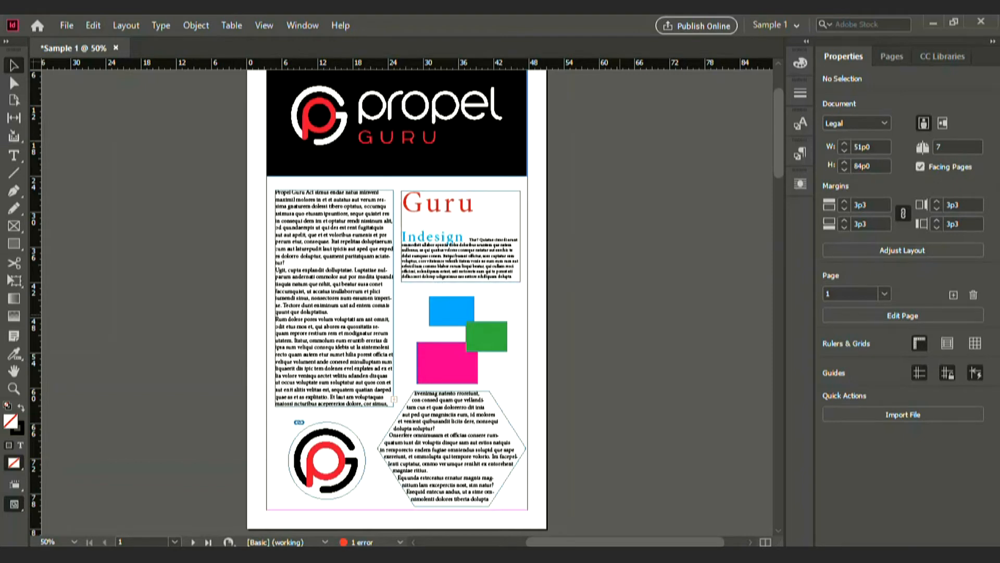
pyautogui.press('w')
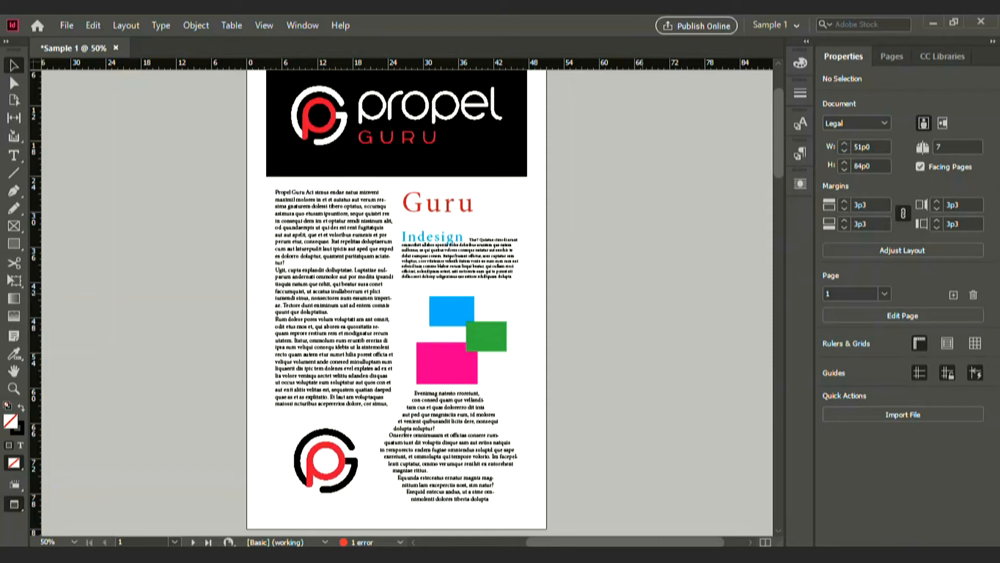
pyautogui.scroll(-10, 406, 297)
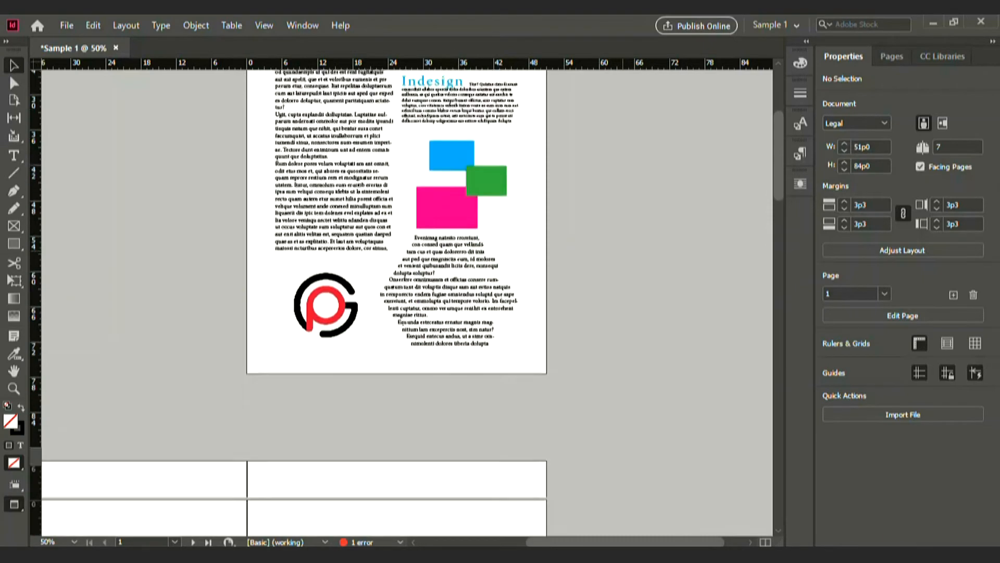
pyautogui.hscroll(-5, 406, 297)
pyautogui.scroll(-5, 406, 297)
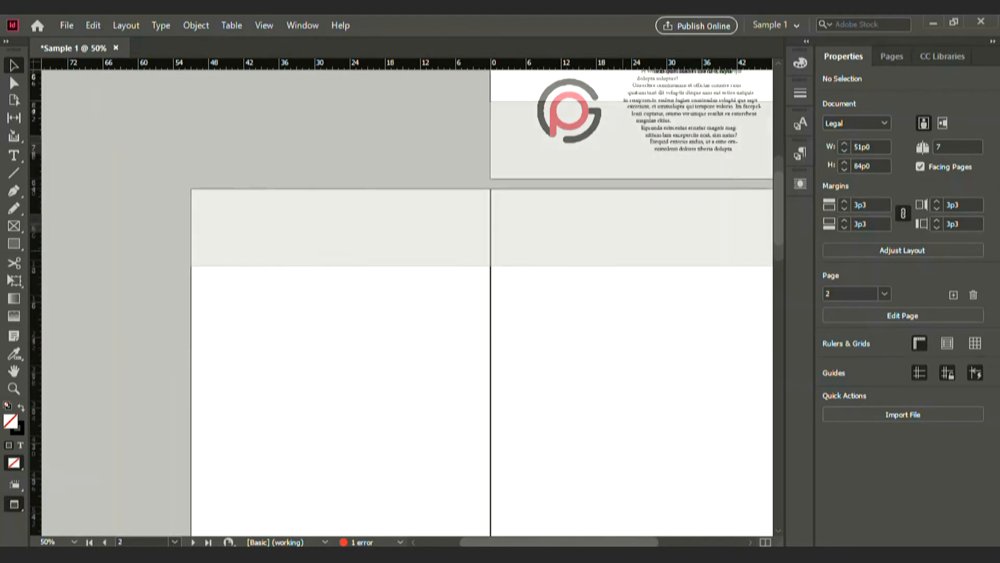
pyautogui.hscroll(2, 464, 321)
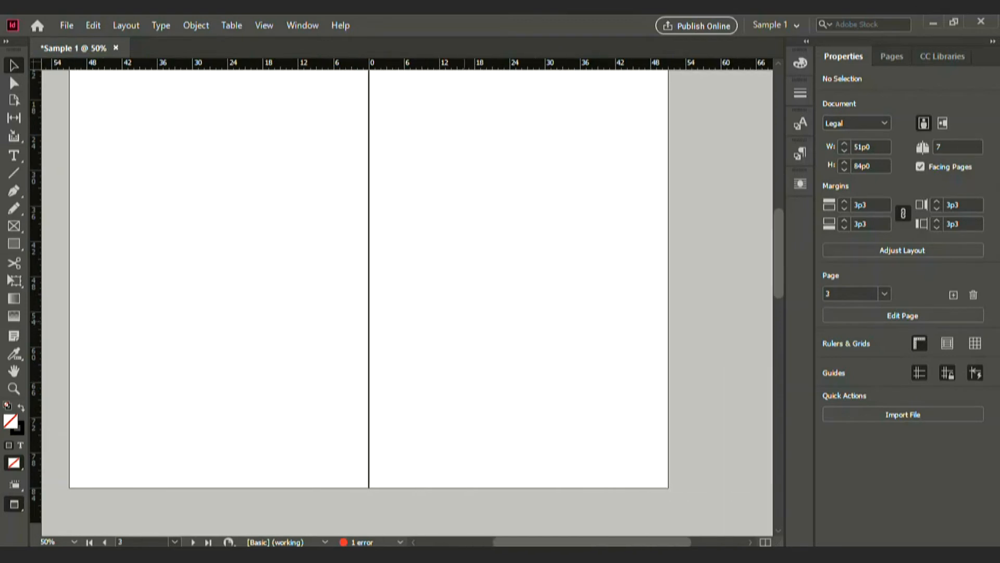
pyautogui.scroll(1, 464, 322)
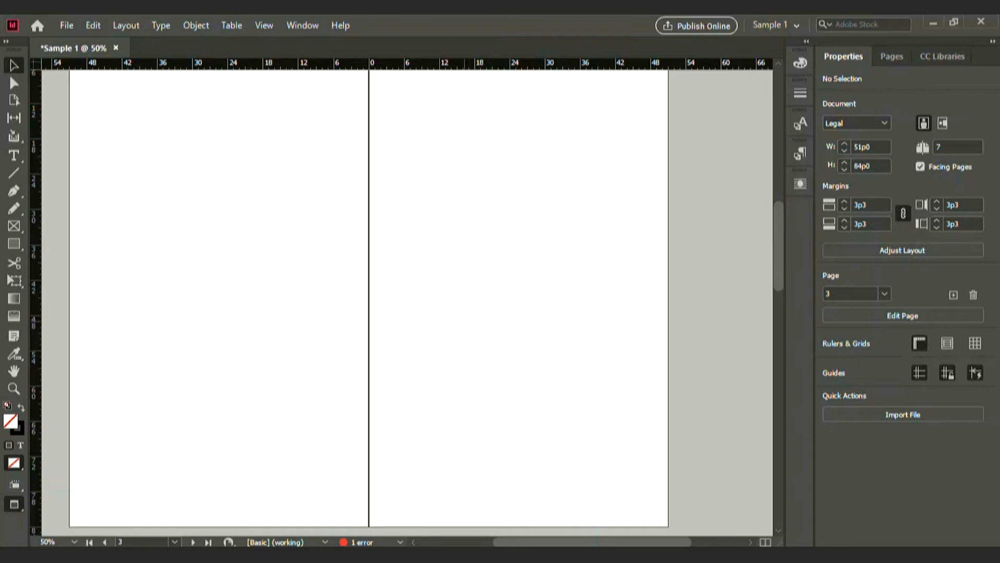
# - Undo the stroke removal on page 1's objects and return to Normal screen mode on the spread of pages 2 and 3
pyautogui.hotkey('ctrl', 'z')
pyautogui.hotkey('ctrl', 'z')
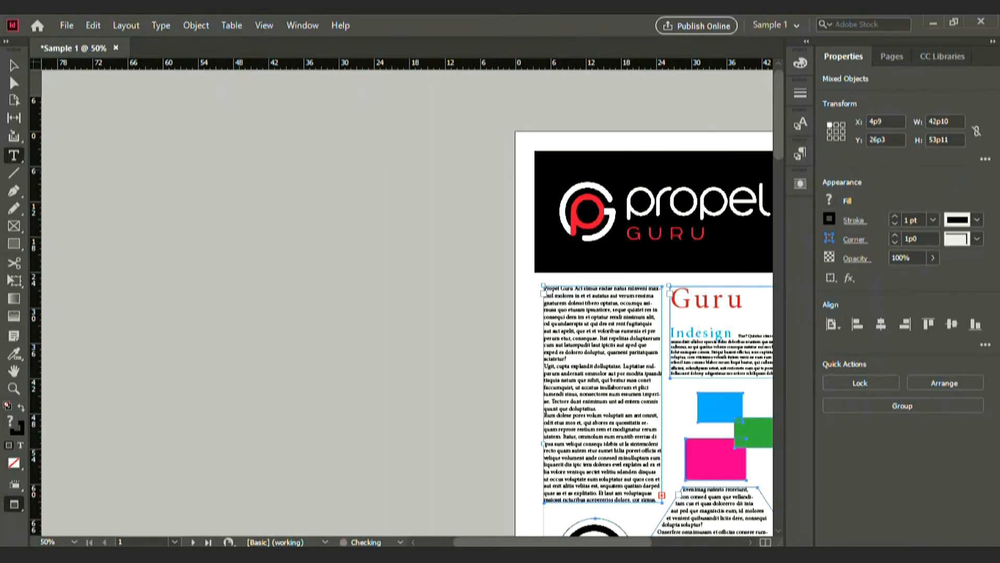
pyautogui.scroll(-6, 407, 302)
pyautogui.scroll(-3, 406, 302)
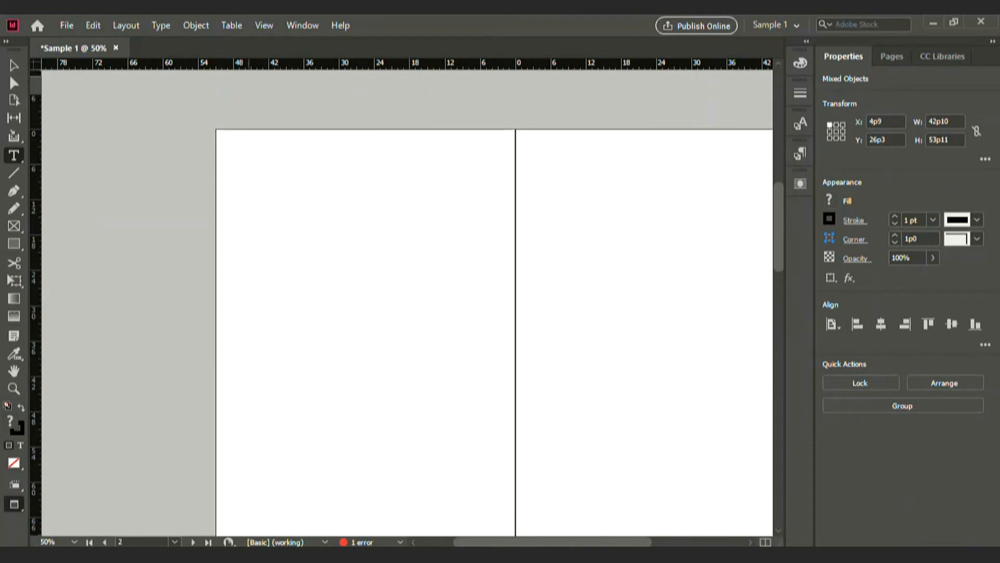
pyautogui.press('w')
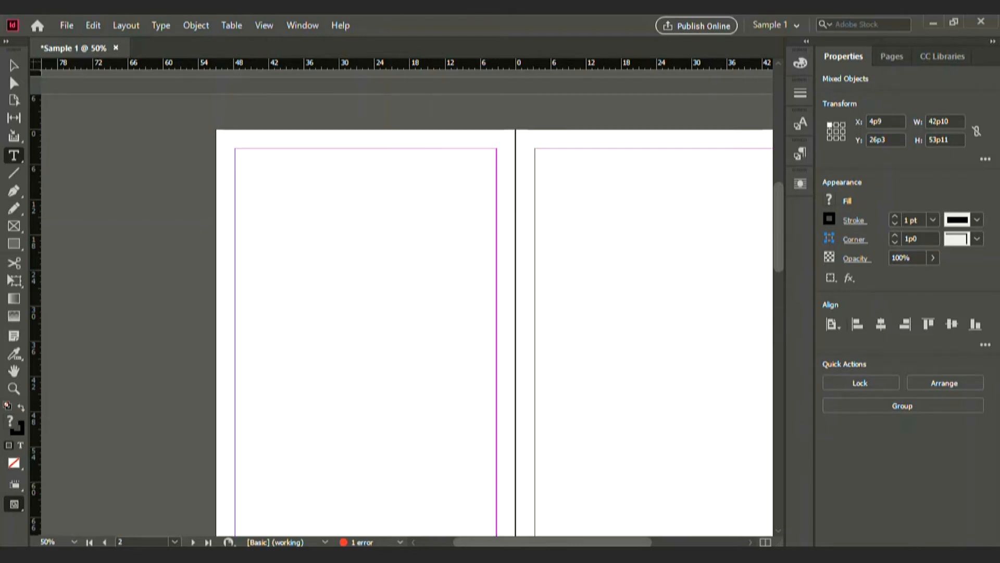
# - Draw a rectangle about 44p6 by 44p6 from page 2's top-left margin corner, fill it with placeholder text, and deselect it
pyautogui.click(13, 243)
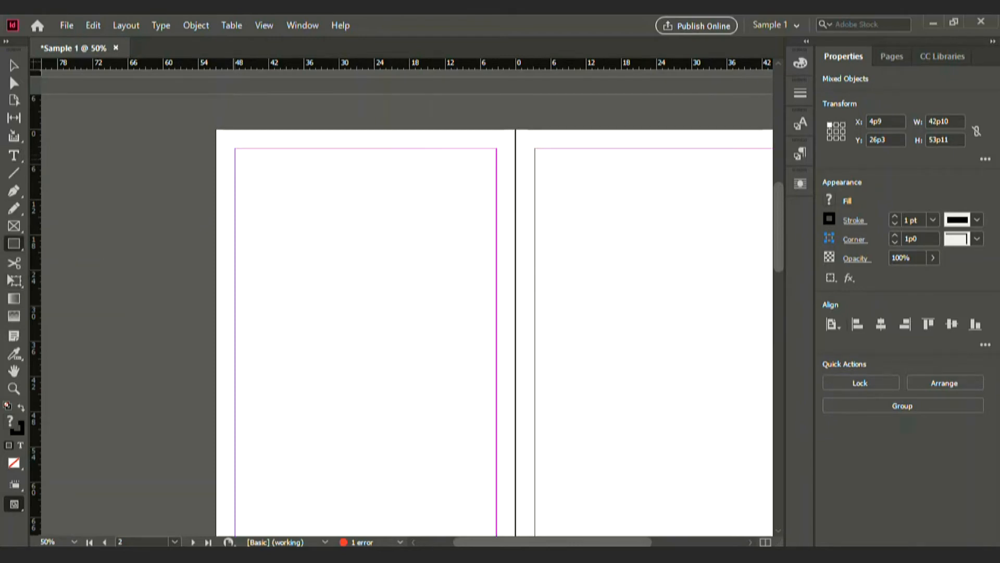
pyautogui.moveTo(235, 147)
pyautogui.mouseDown()
pyautogui.moveTo(496, 357)
pyautogui.moveTo(496, 410)
pyautogui.mouseUp()
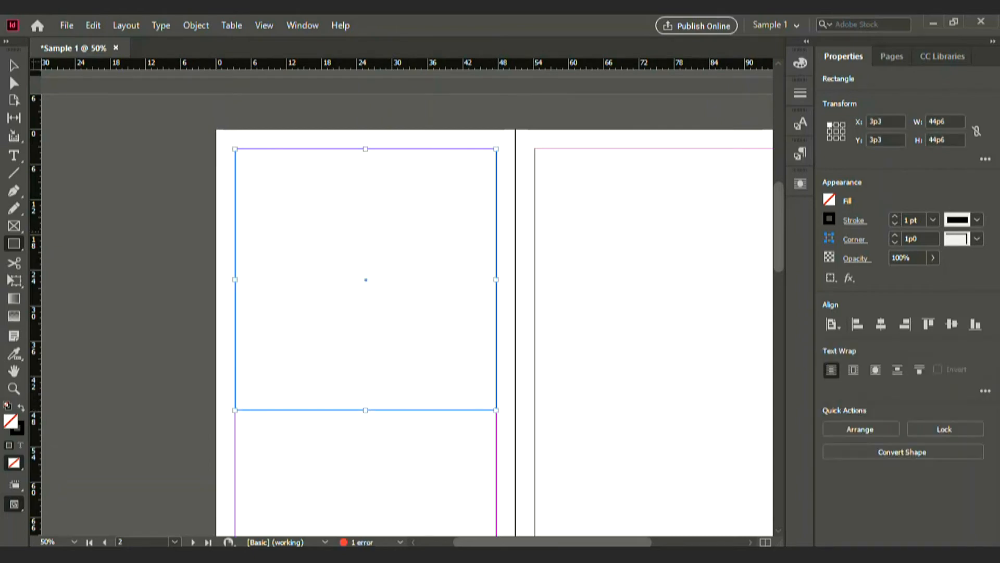
pyautogui.click(14, 156)
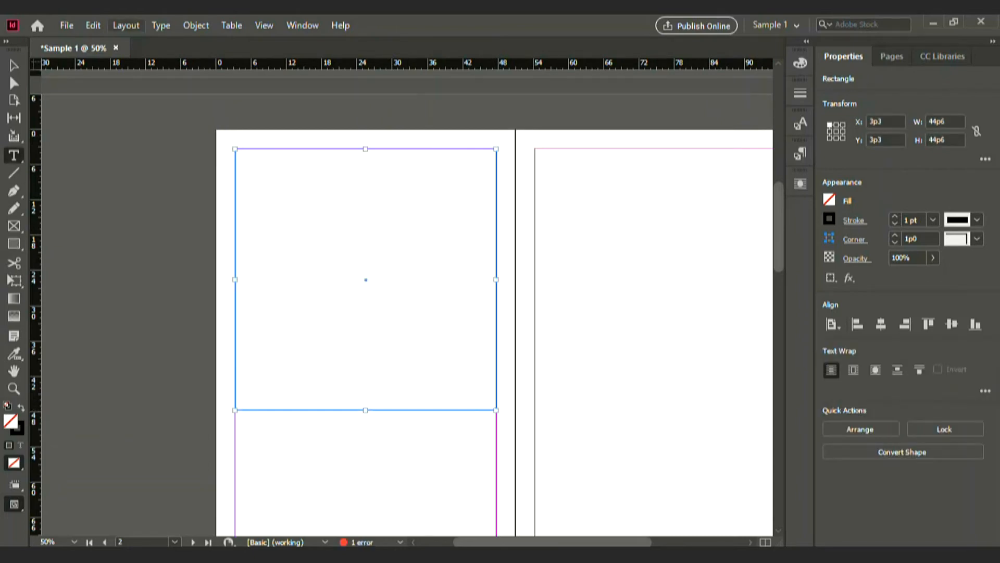
pyautogui.click(160, 25)
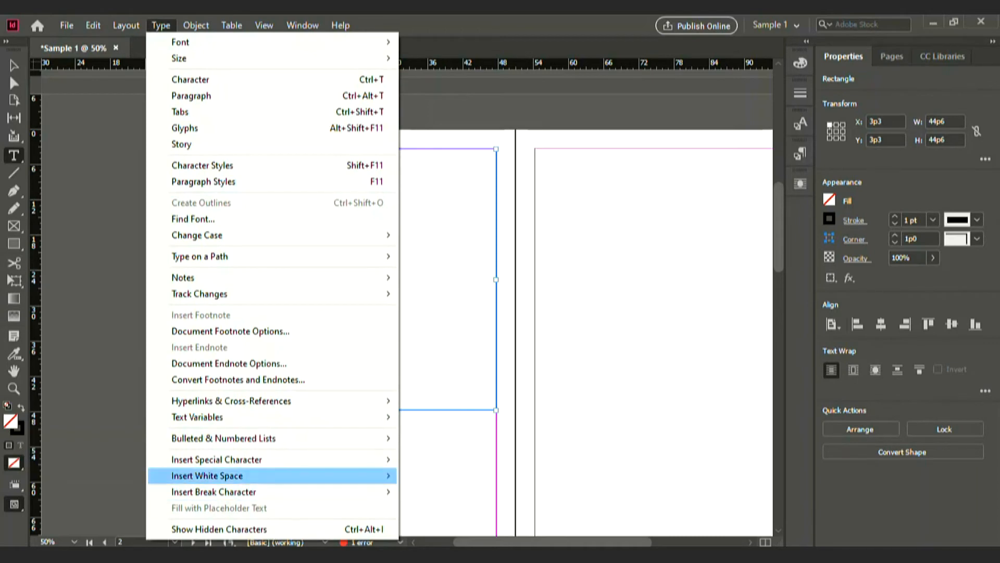
pyautogui.click(436, 361)
pyautogui.click(237, 152)
pyautogui.click(161, 25)
pyautogui.click(219, 507)
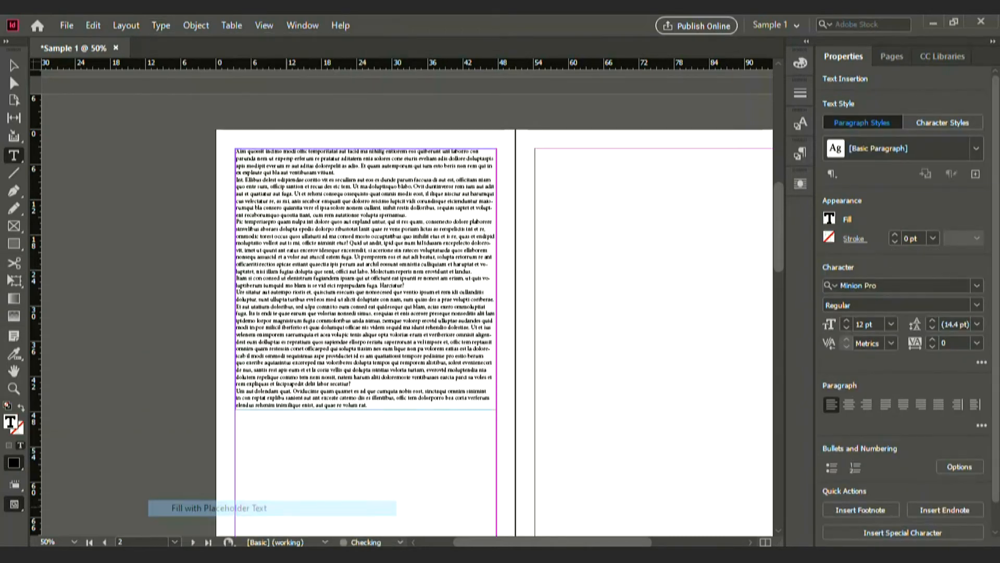
pyautogui.hotkey('ctrl', 'shift', 'a')
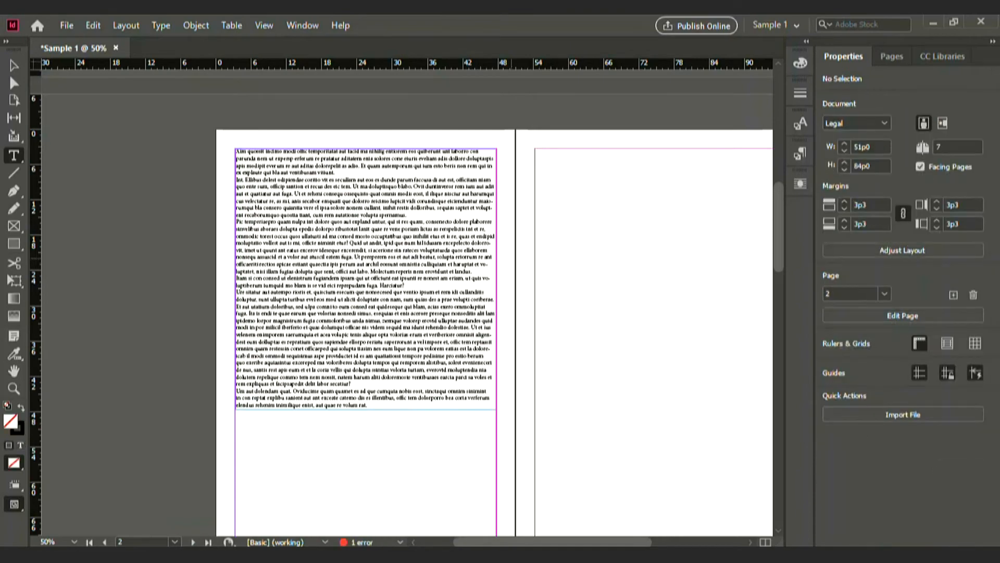
# - Set the font of the last paragraph, starting "Um aut dolendam quat", to Comic Sans MS
pyautogui.moveTo(367, 405); pyautogui.dragTo(236, 390)
pyautogui.hotkey('ctrl', '=')
pyautogui.hotkey('ctrl', '=')
pyautogui.hotkey('ctrl', '=')
pyautogui.hotkey('ctrl', '=')
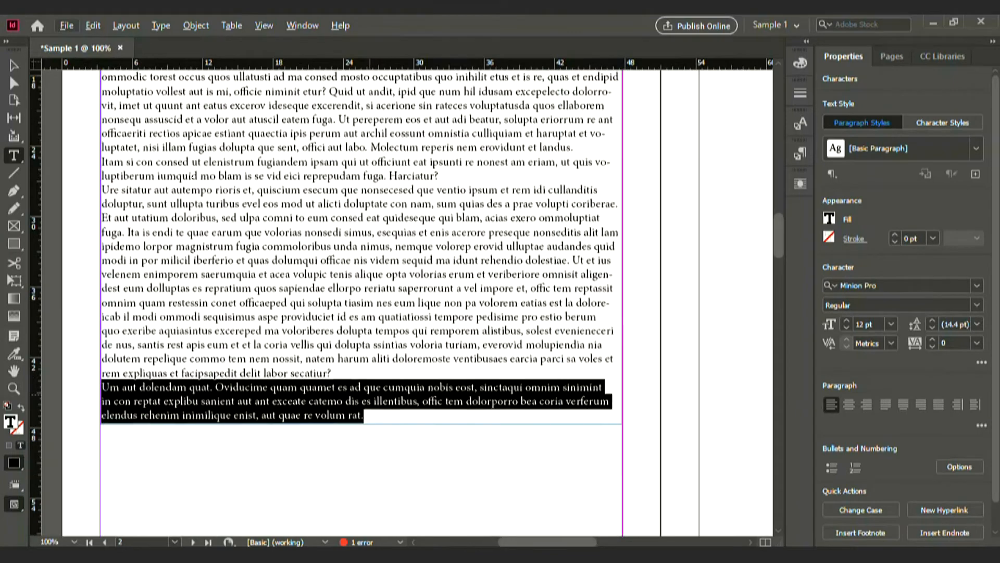
pyautogui.scroll(1, 397, 315)
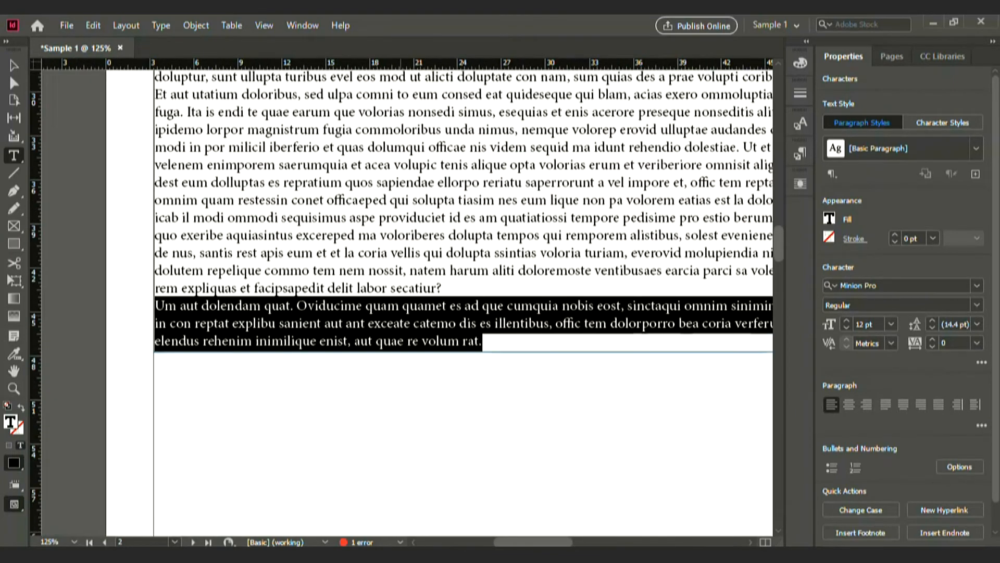
pyautogui.hscroll(2, 397, 314)
pyautogui.hotkey('ctrl', 'd')
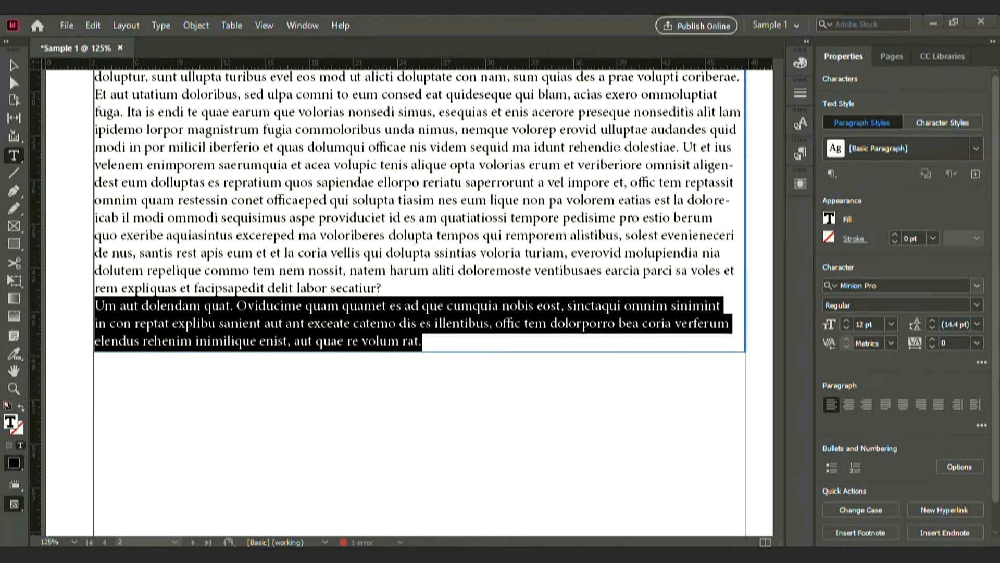
pyautogui.click(976, 285)
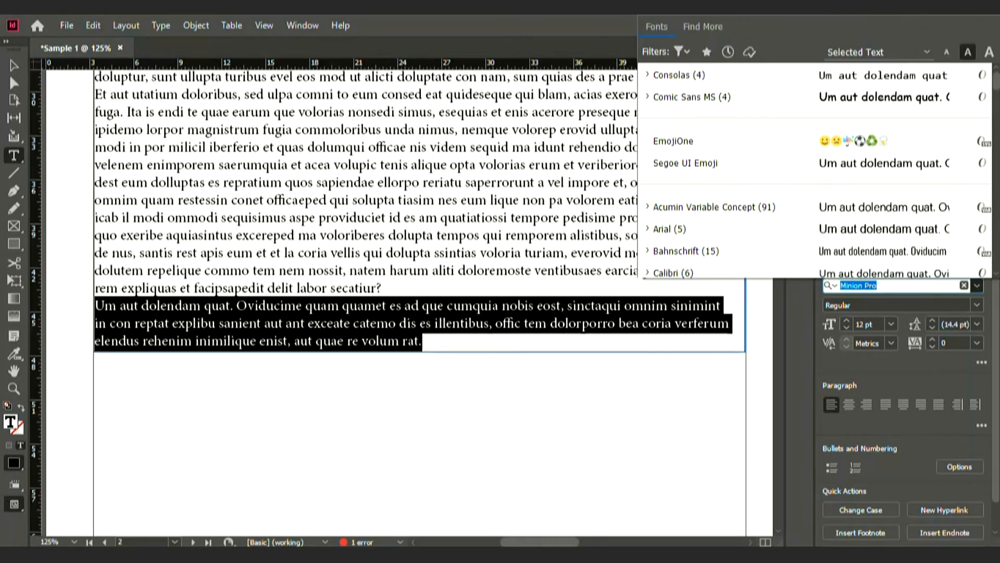
pyautogui.scroll(-3, 815, 207)
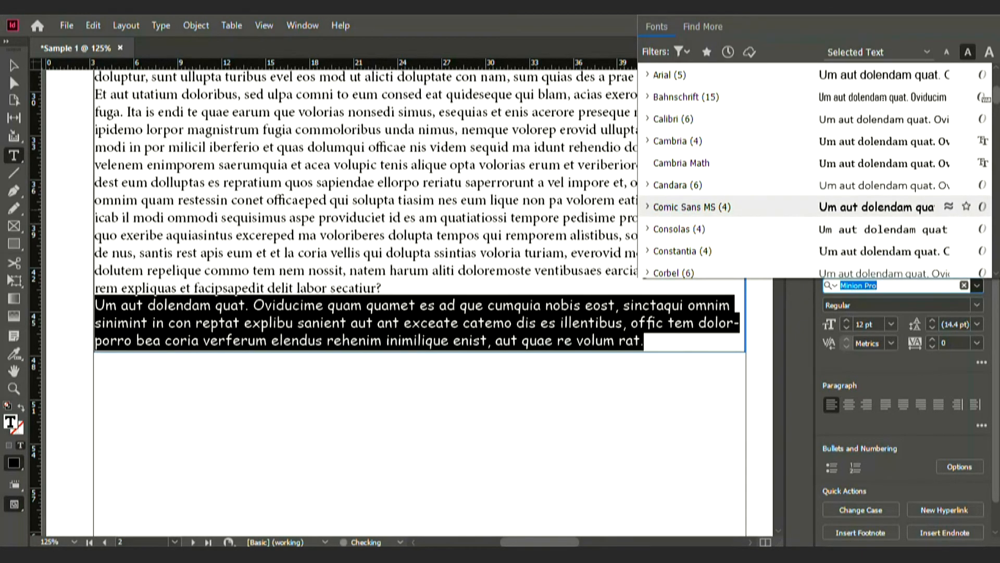
pyautogui.click(692, 207)
# - Colour the last paragraph's text with the dark blue C=100 M=90 Y=10 swatch and deselect the text
pyautogui.click(828, 218)
pyautogui.click(723, 394)
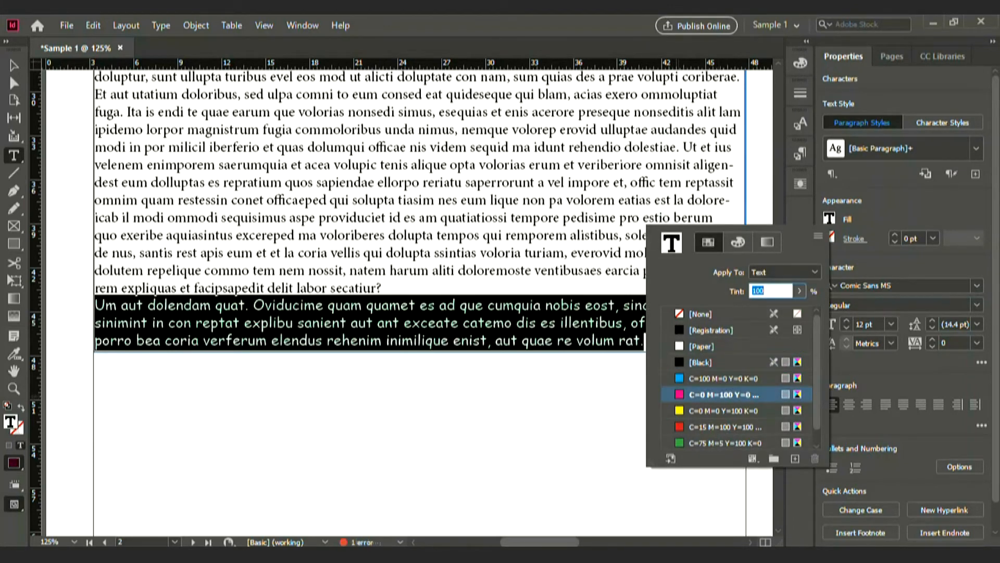
pyautogui.click(724, 426)
pyautogui.click(724, 442)
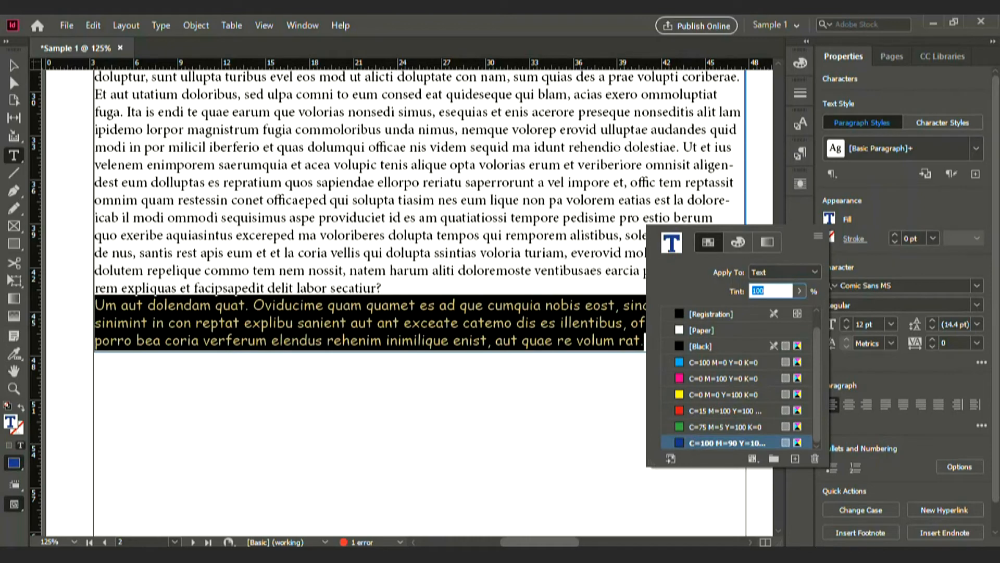
pyautogui.press('Return')
pyautogui.click(573, 303)
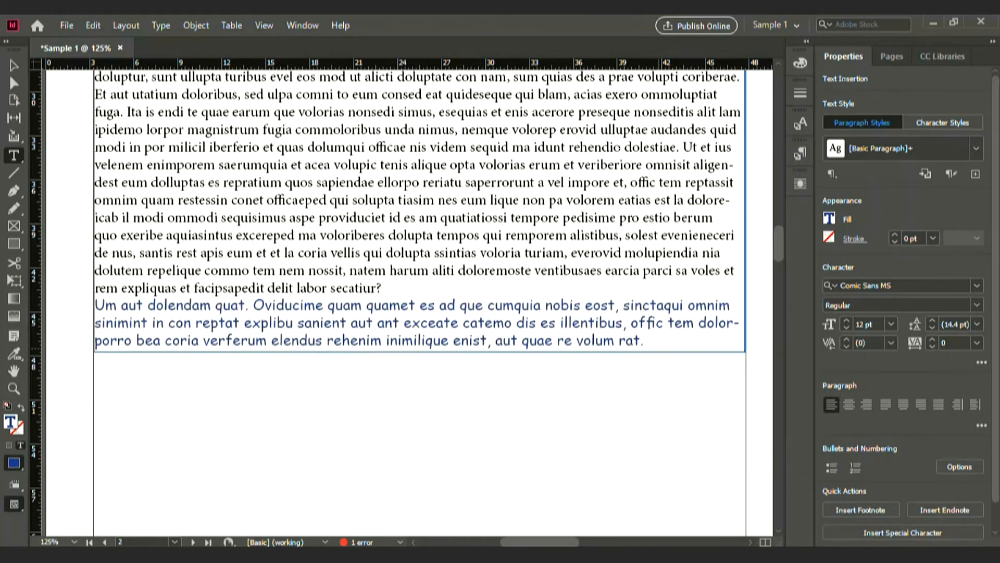
# - Set the font size to 14 pt for the lines from "omnim quam restessin" to "labor secatiur?"
pyautogui.scroll(1, 383, 288)
pyautogui.moveTo(382, 325); pyautogui.dragTo(94, 238)
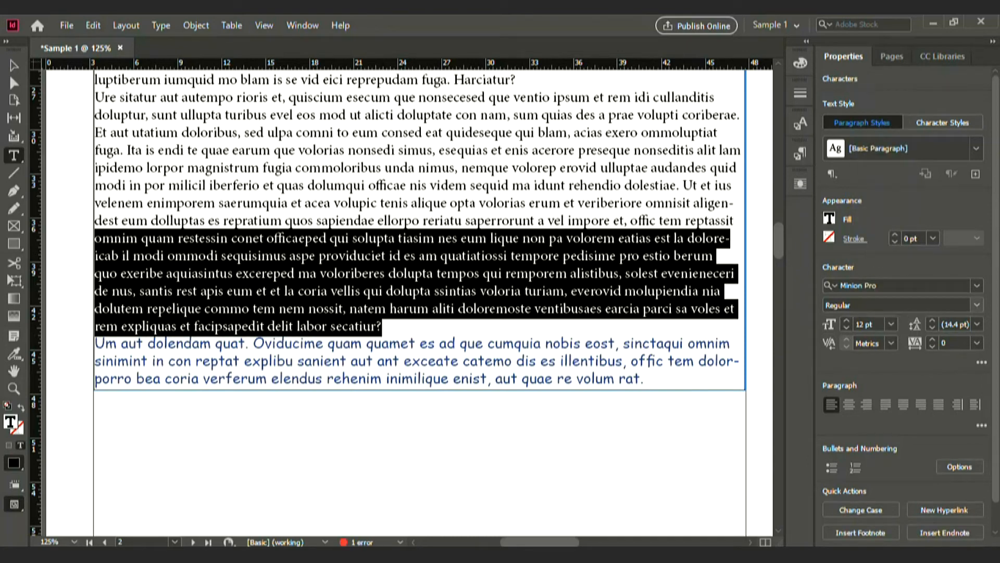
pyautogui.click(891, 324)
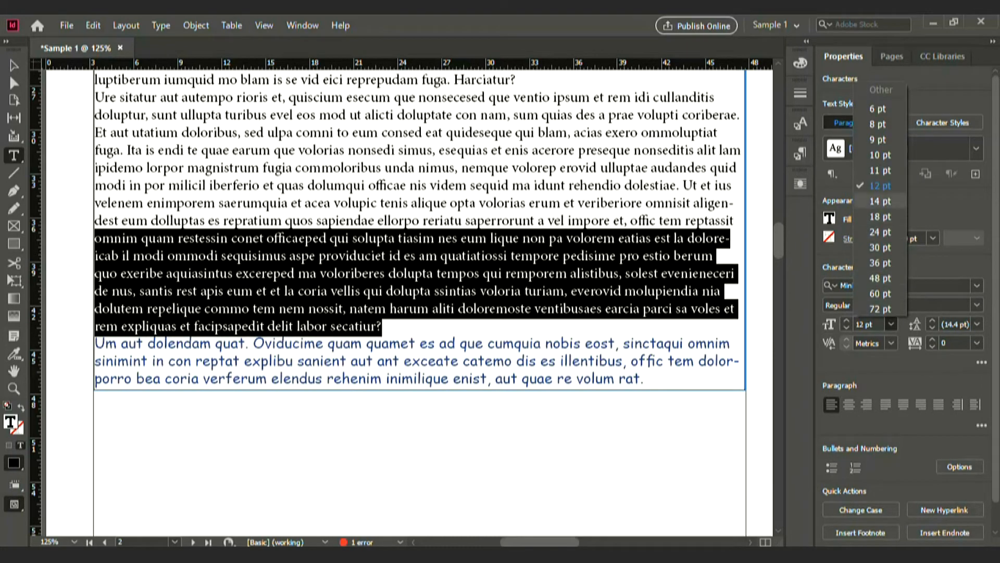
pyautogui.click(880, 201)
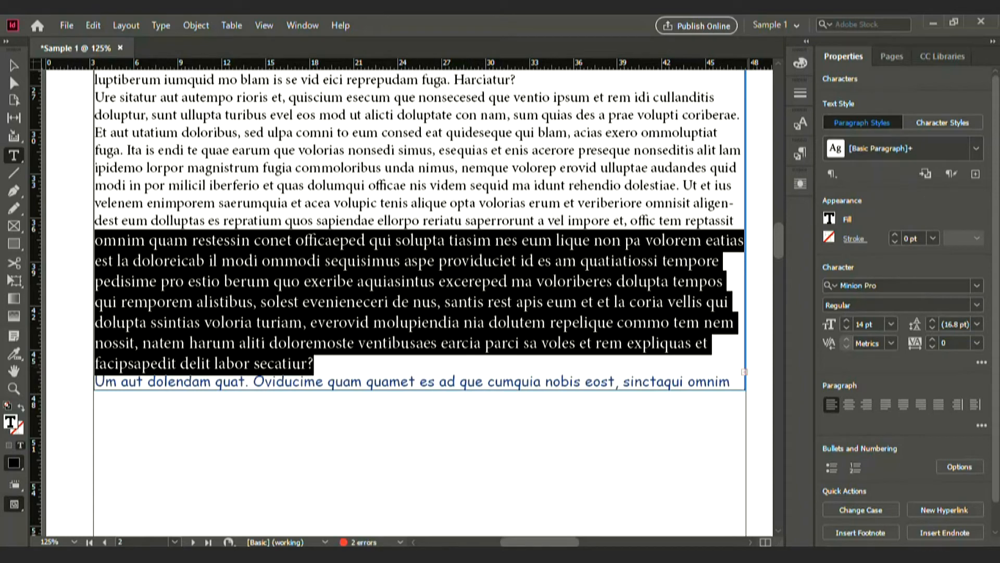
pyautogui.click(528, 435)
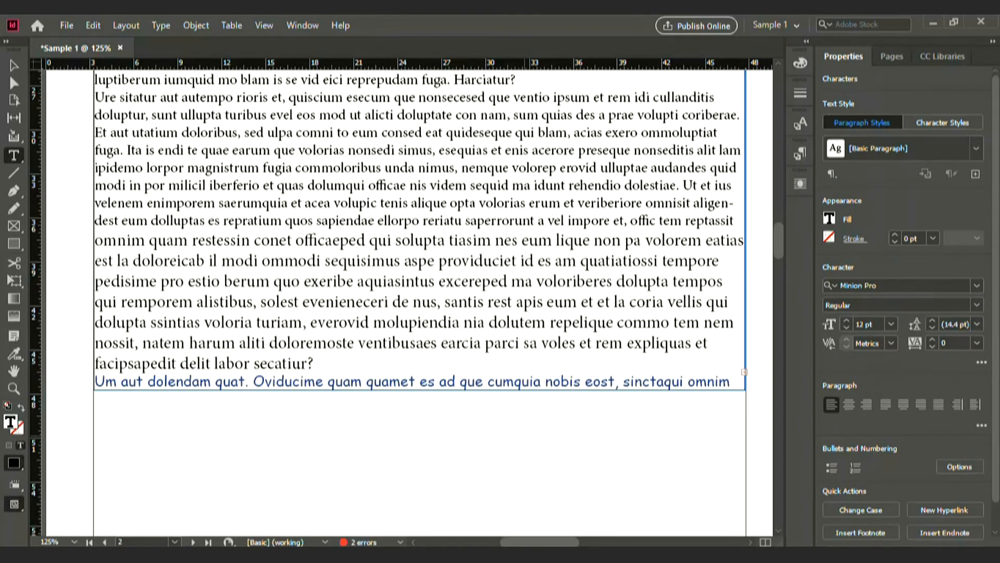
# - Extend page 2's text frame downward to a height of about 50p11 so the whole blue paragraph fits
pyautogui.press('v')
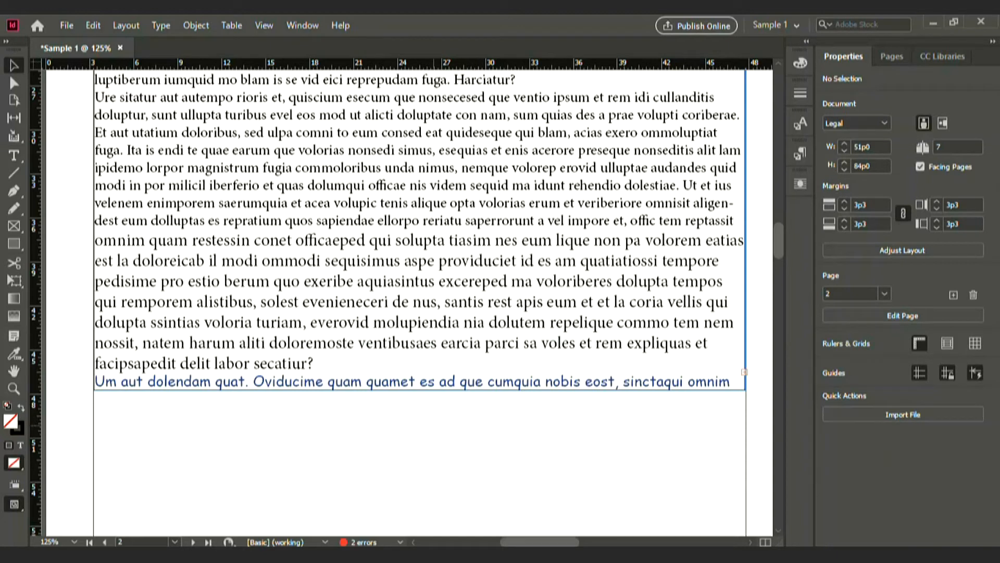
pyautogui.click(419, 388)
pyautogui.moveTo(612, 389); pyautogui.dragTo(612, 484)
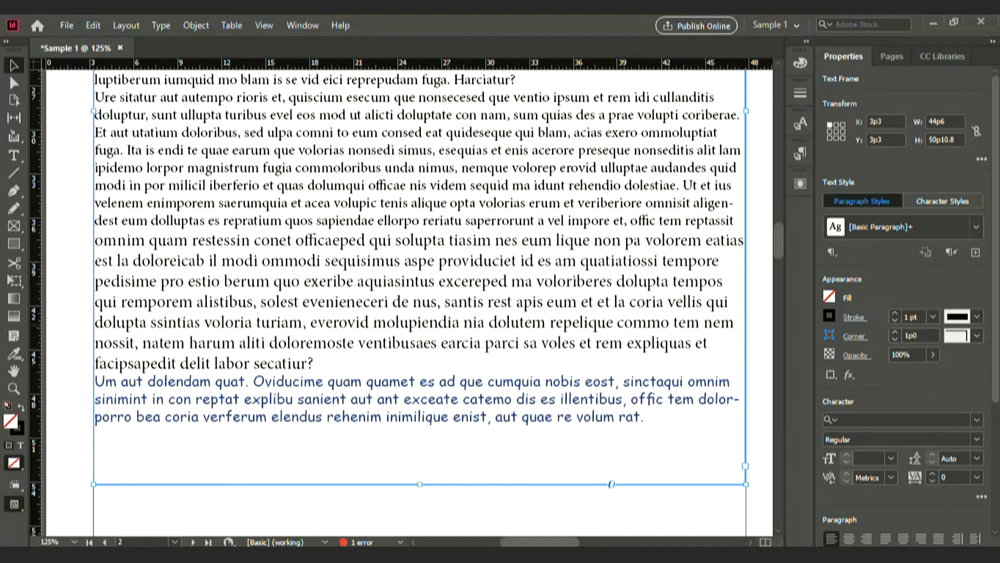
# - Set the tracking to 75 for the passage from "Ure sitatur aut autempo" to "quatiatiossi tempore"
pyautogui.doubleClick(429, 322)
pyautogui.scroll(1, 429, 322)
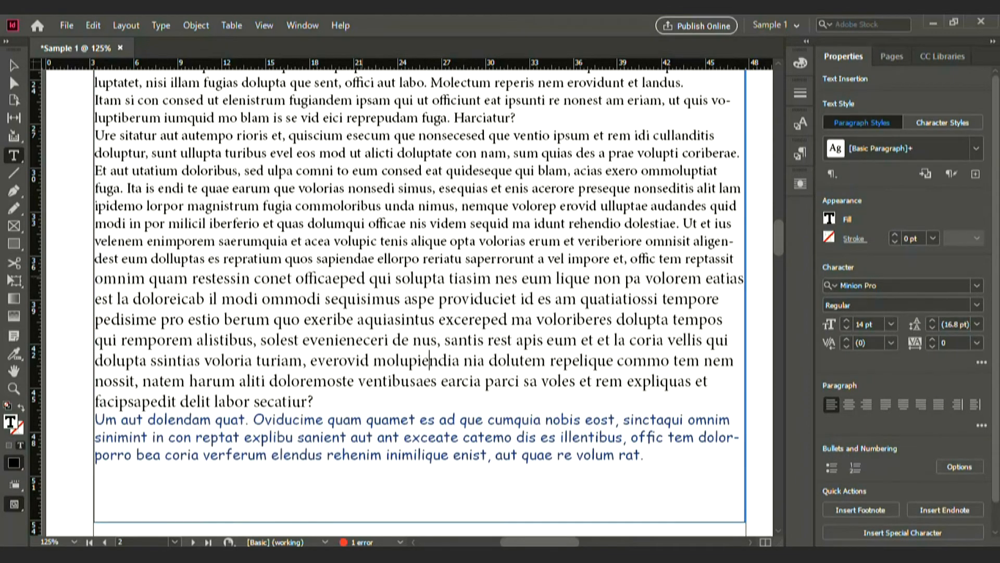
pyautogui.scroll(4, 375, 311)
pyautogui.moveTo(95, 211); pyautogui.dragTo(723, 375)
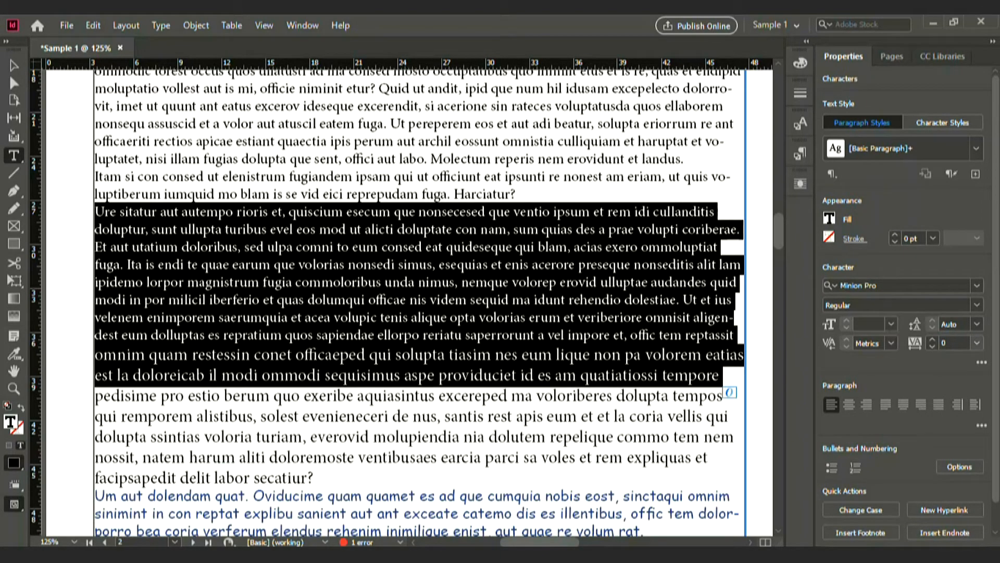
pyautogui.click(976, 343)
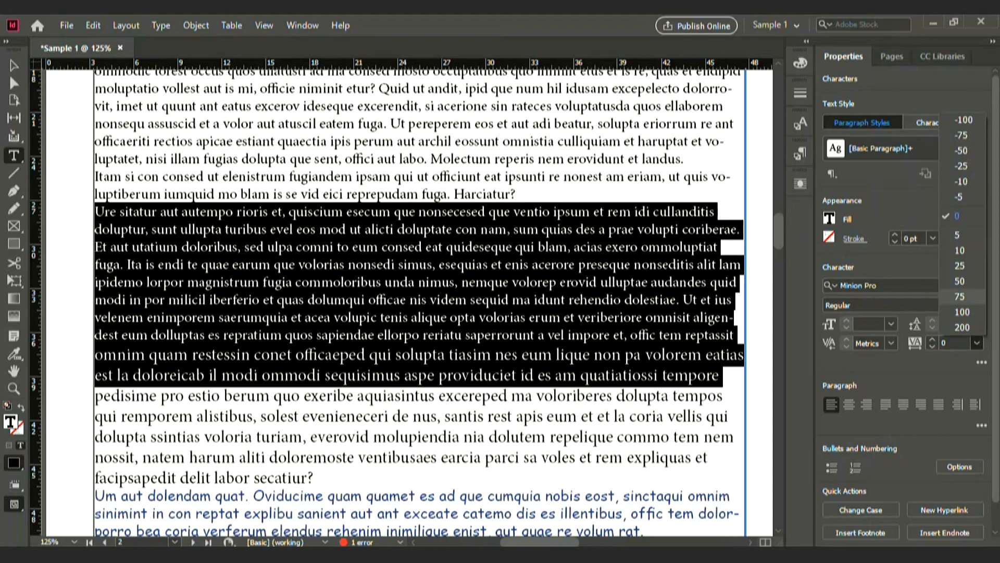
pyautogui.click(963, 297)
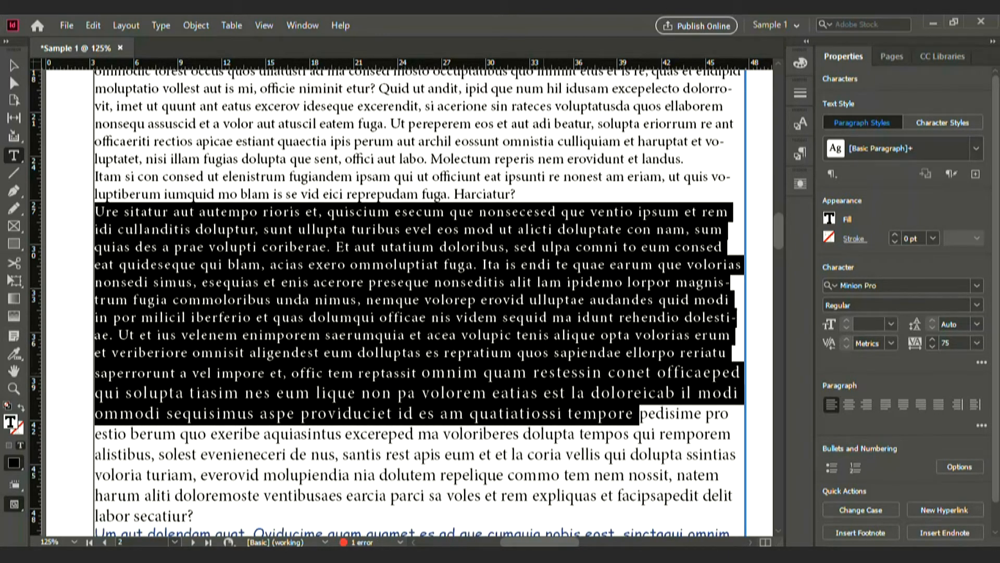
# - Try leading values of 30 pt and 10 pt on the selected passage
pyautogui.click(977, 324)
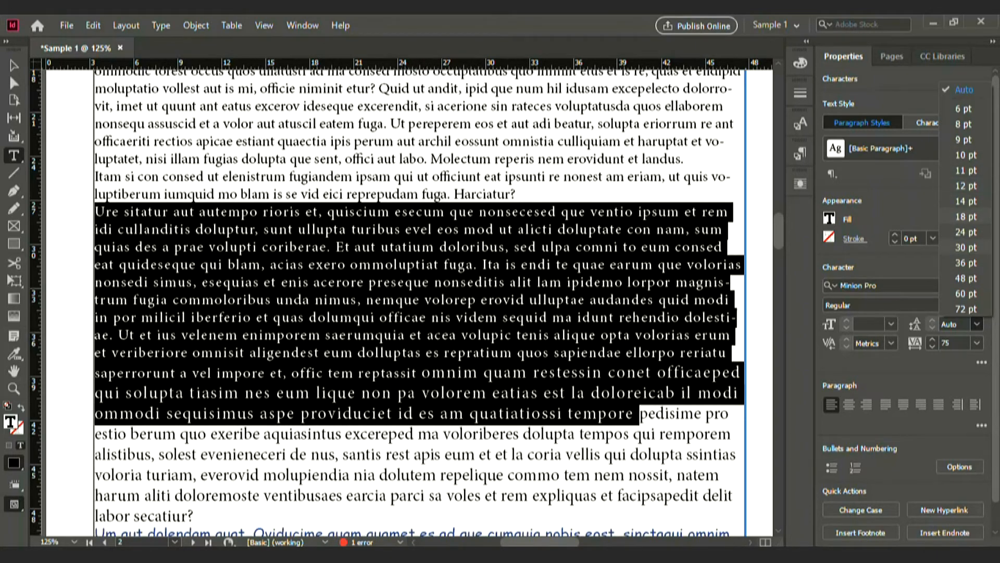
pyautogui.click(966, 247)
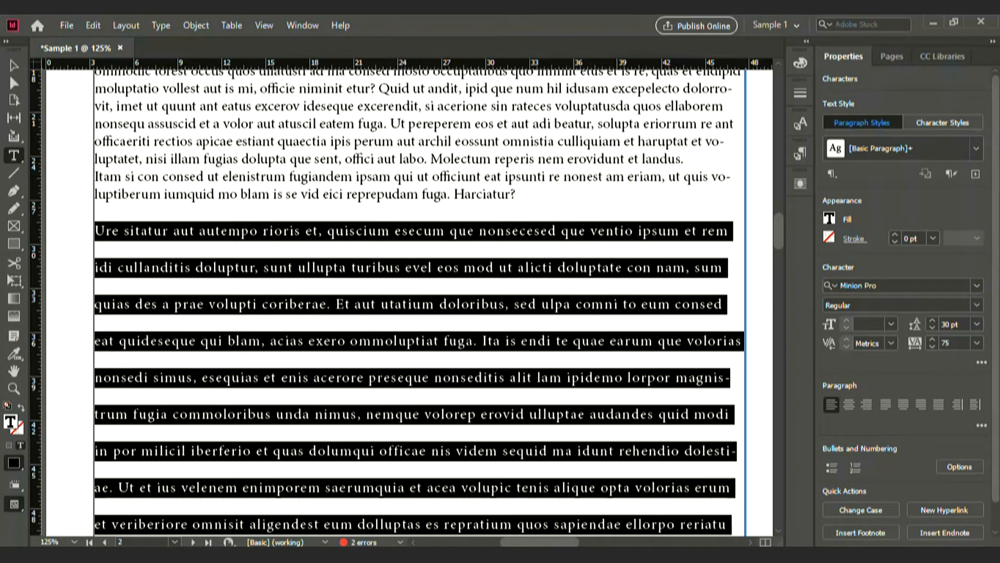
pyautogui.click(977, 324)
pyautogui.click(965, 154)
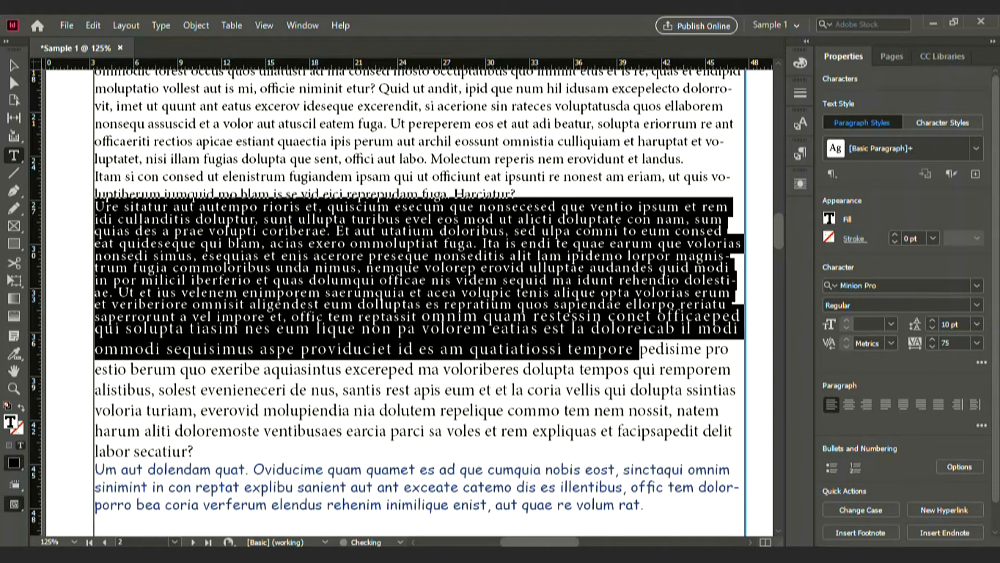
# - Set the leading of the selected passage to 18 pt and deselect the text
pyautogui.click(977, 324)
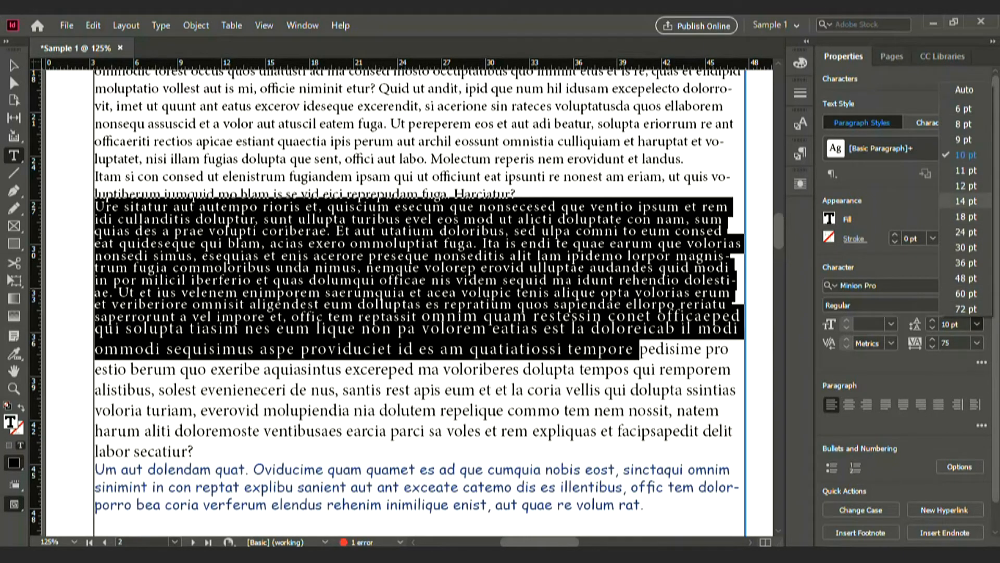
pyautogui.click(966, 216)
pyautogui.hotkey('ctrl', 'shift', 'a')
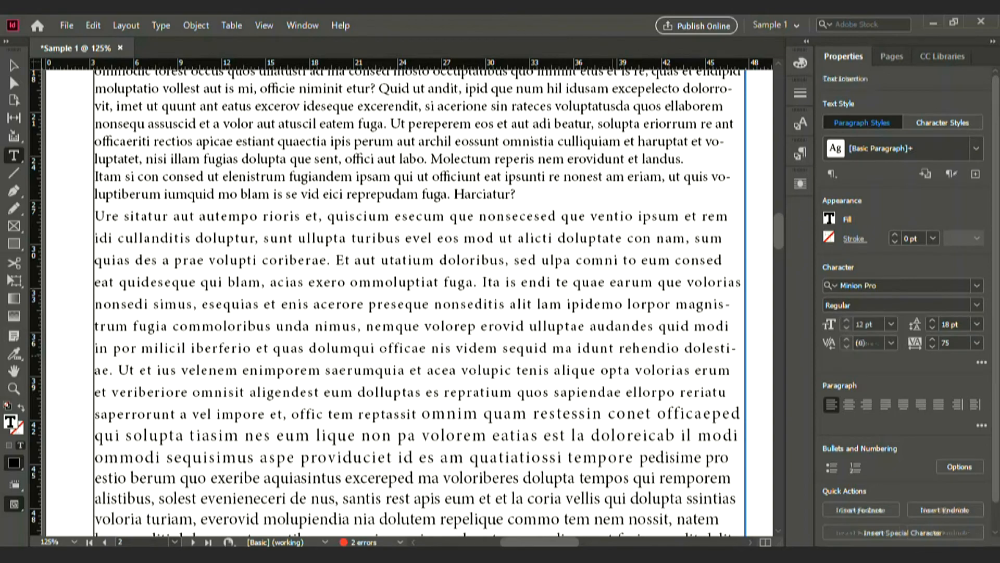
pyautogui.click(615, 348)
# - Lengthen page 2's text frame again by moving its bottom edge down until the overset blue lines fit inside
pyautogui.scroll(-2, 407, 297)
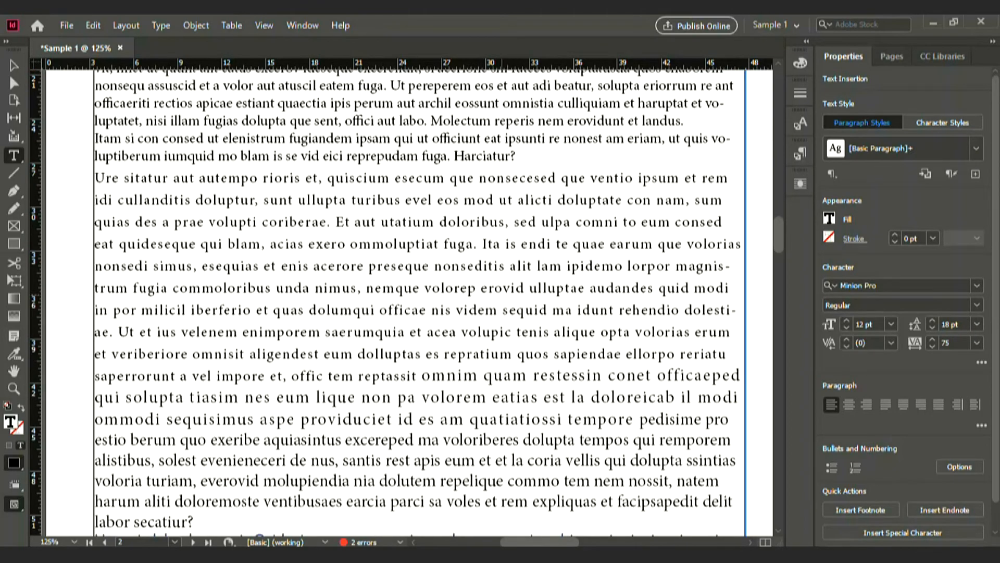
pyautogui.scroll(-8, 406, 303)
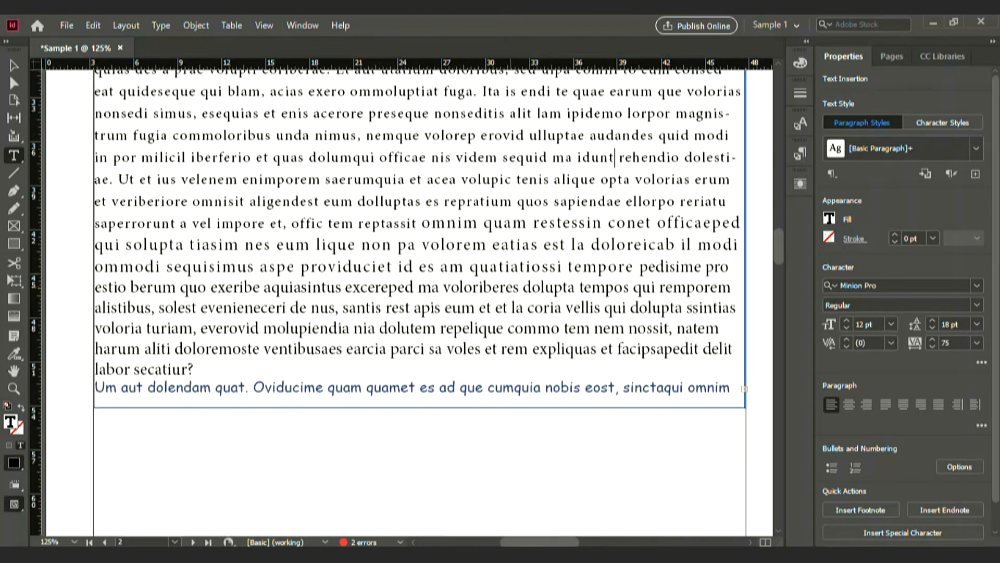
pyautogui.hotkey('ctrl', 'shift', 'a')
pyautogui.press('v')
pyautogui.click(425, 399)
pyautogui.scroll(-3, 424, 399)
pyautogui.moveTo(420, 294); pyautogui.dragTo(420, 412)
pyautogui.scroll(-6, 420, 412)
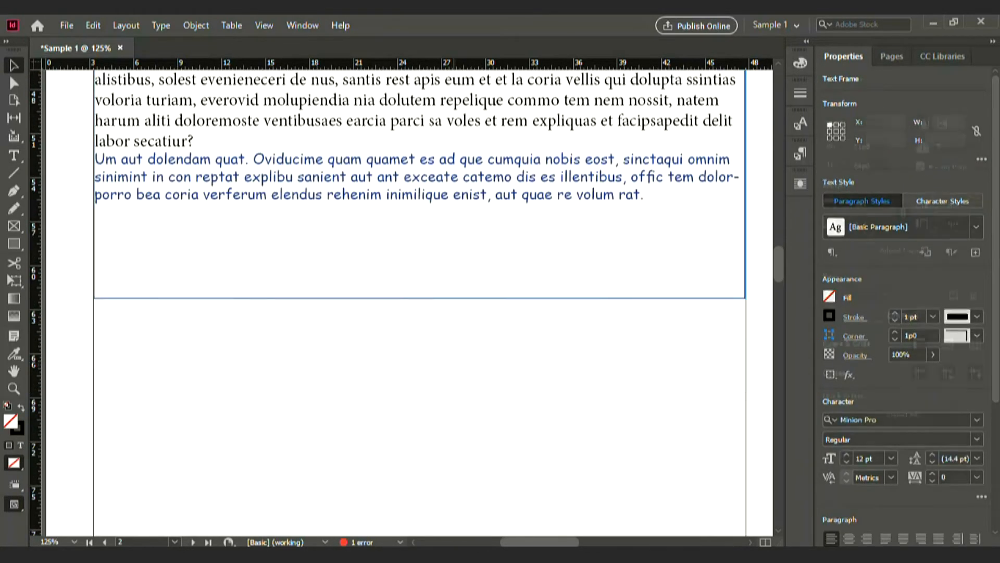
# - Draw two rectangles side by side in the empty space beneath page 2's large text frame
pyautogui.scroll(-1, 454, 364)
pyautogui.scroll(6, 456, 368)
pyautogui.scroll(-1, 459, 371)
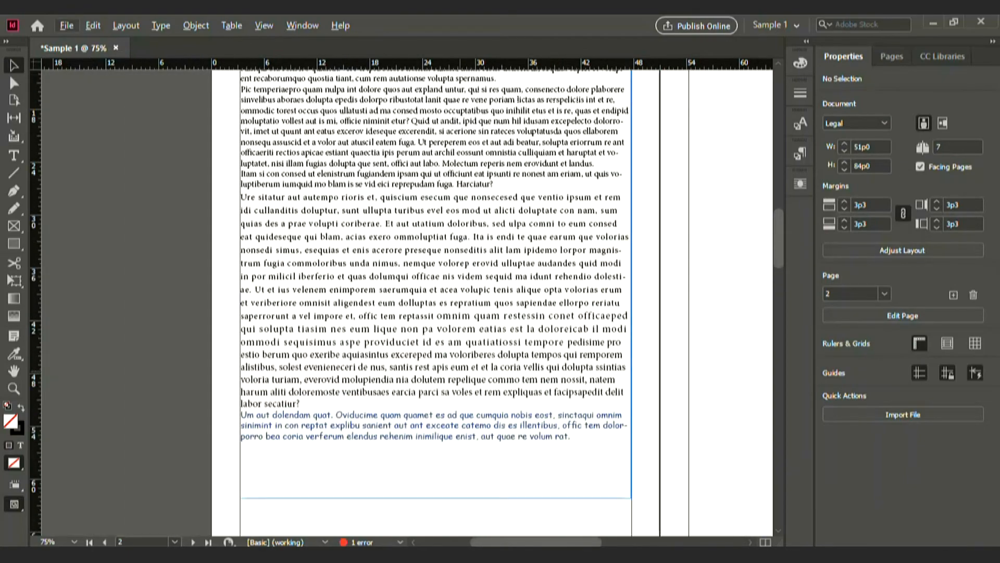
pyautogui.scroll(-2, 458, 412)
pyautogui.scroll(-2, 533, 278)
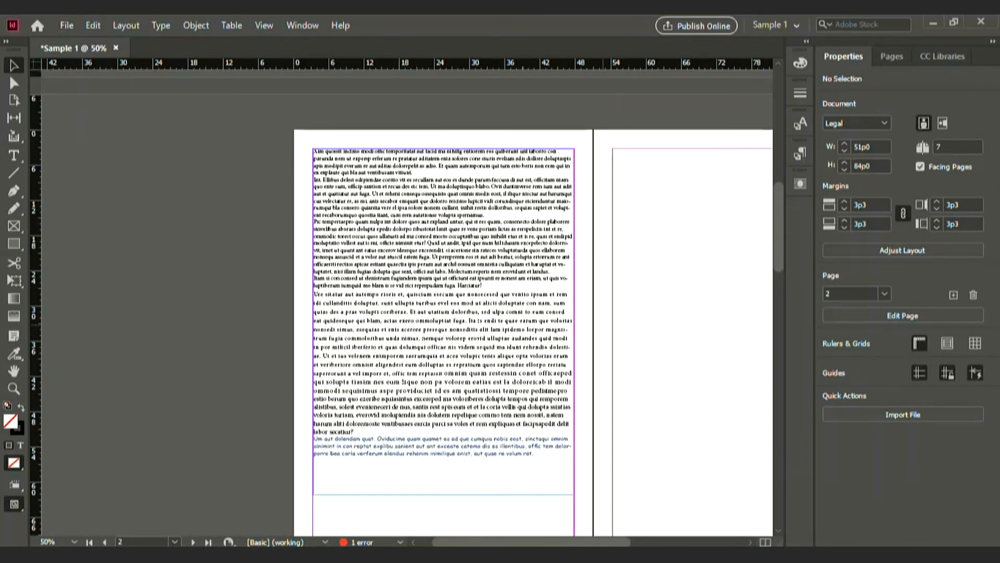
pyautogui.hscroll(5, 472, 302)
pyautogui.scroll(-4, 473, 302)
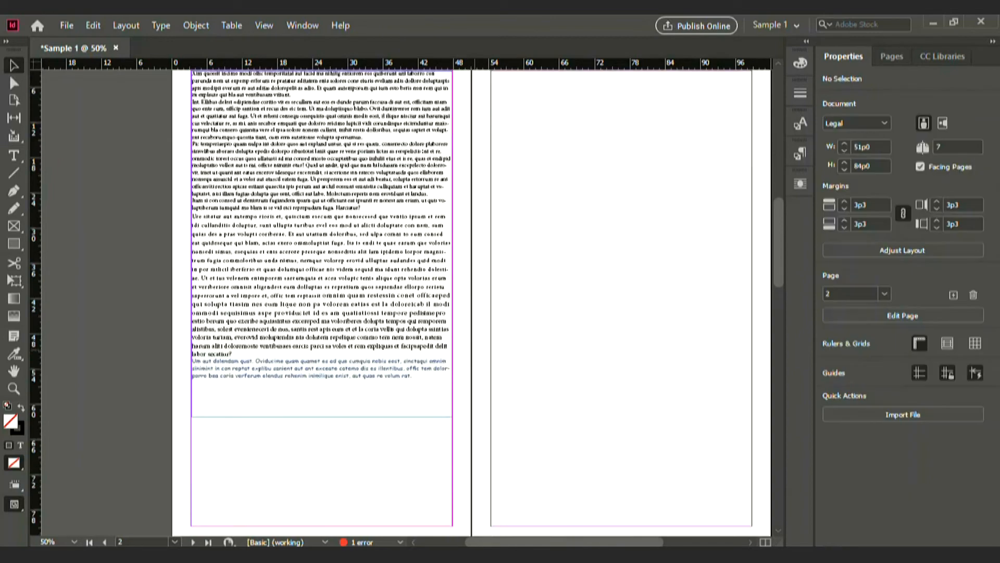
pyautogui.hscroll(-4, 487, 367)
pyautogui.scroll(-3, 486, 354)
pyautogui.scroll(2, 488, 328)
pyautogui.scroll(-2, 487, 328)
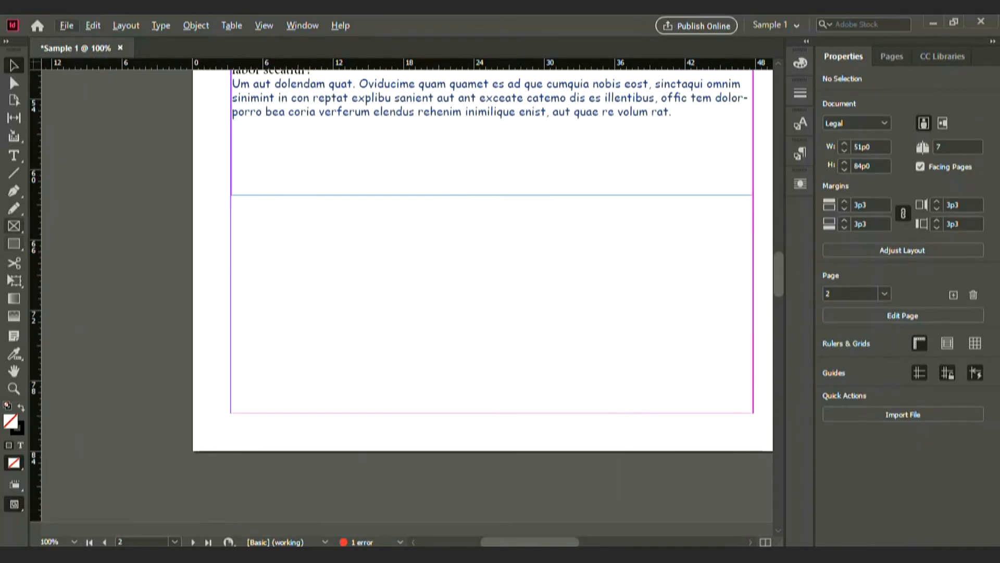
pyautogui.click(13, 243)
pyautogui.moveTo(248, 225)
pyautogui.mouseDown()
pyautogui.moveTo(380, 347)
pyautogui.moveTo(403, 352)
pyautogui.mouseUp()
pyautogui.moveTo(498, 226); pyautogui.dragTo(724, 352)
# - Turn the left of the two new rectangles into a text frame and fill it with placeholder text
pyautogui.press('v')
pyautogui.moveTo(449, 255); pyautogui.dragTo(356, 240)
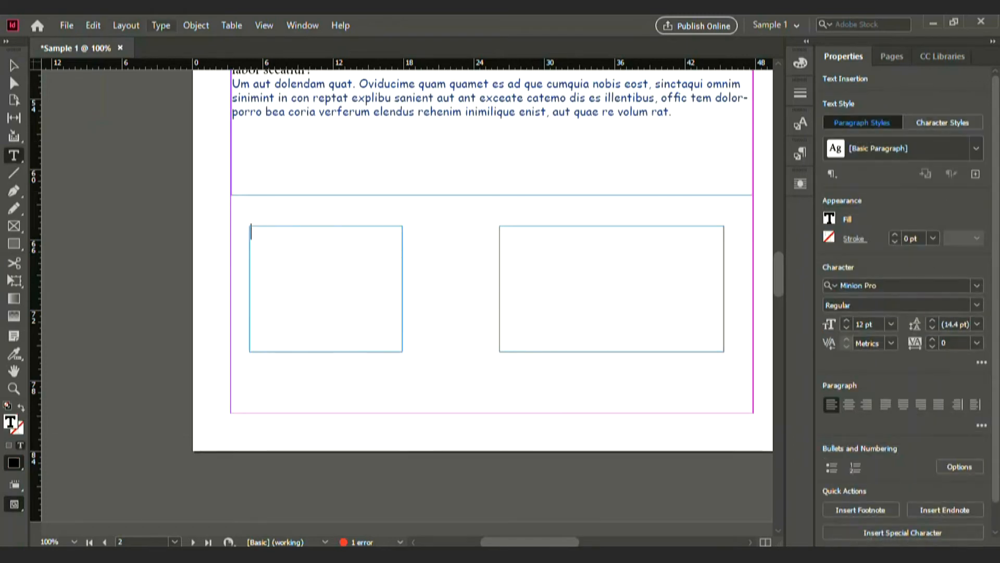
pyautogui.click(161, 25)
pyautogui.press('Down')
pyautogui.press('Return')
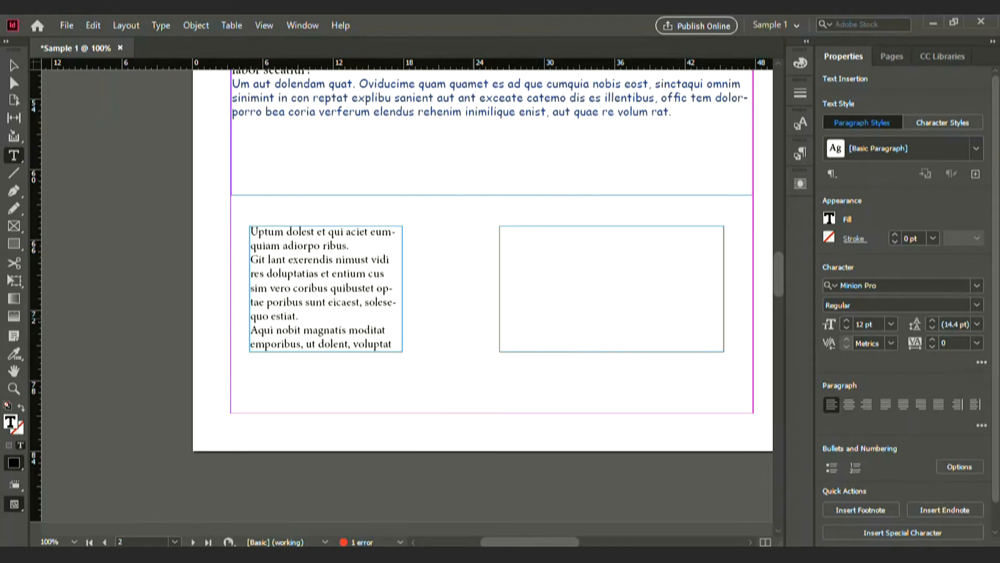
# - Make the right rectangle a text frame and fill it with placeholder text
pyautogui.hotkey('ctrl', 'shift', 'a')
pyautogui.click(517, 243)
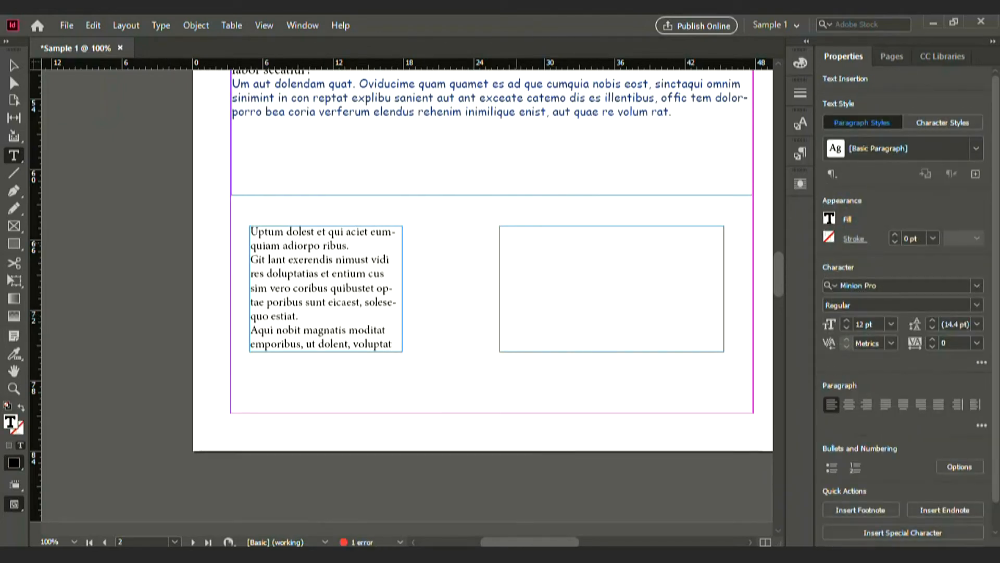
pyautogui.click(161, 25)
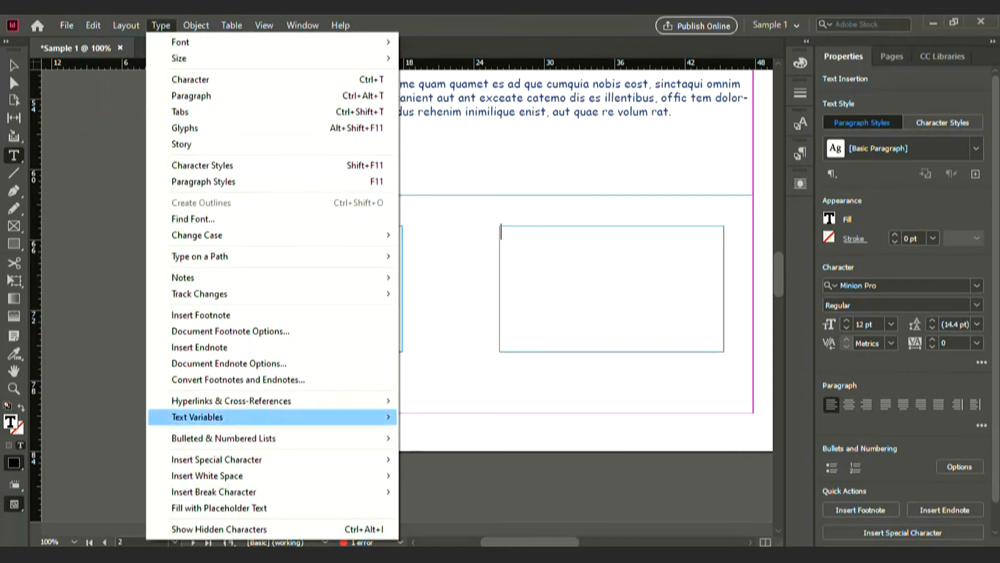
pyautogui.click(198, 508)
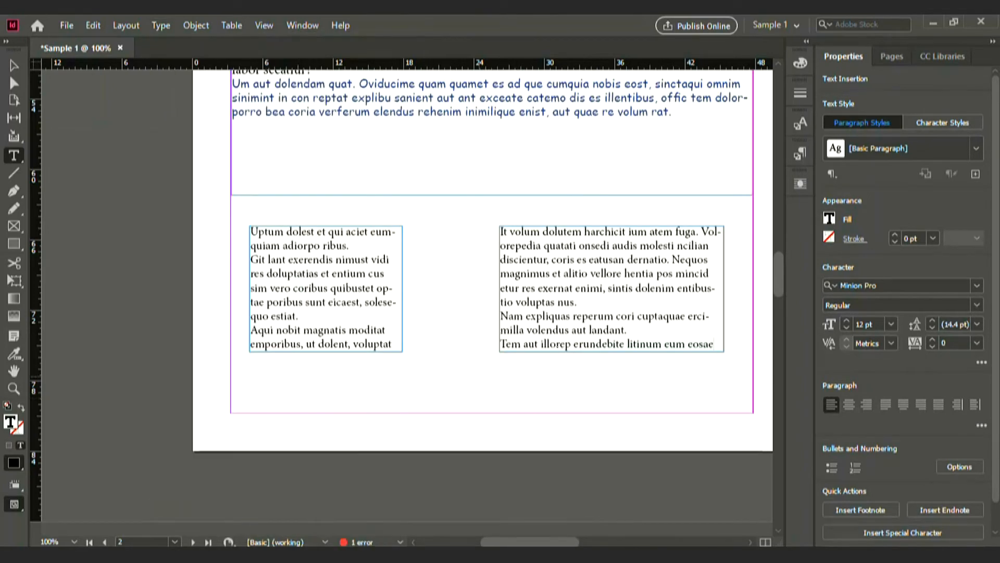
# - Deselect the text, check page 2 in Preview mode for visible frame outlines, and return to the normal view
pyautogui.hotkey('ctrl', 'shift', 'a')
pyautogui.hotkey('ctrl', '-')
pyautogui.hotkey('ctrl', '-')
pyautogui.scroll(3, 470, 374)
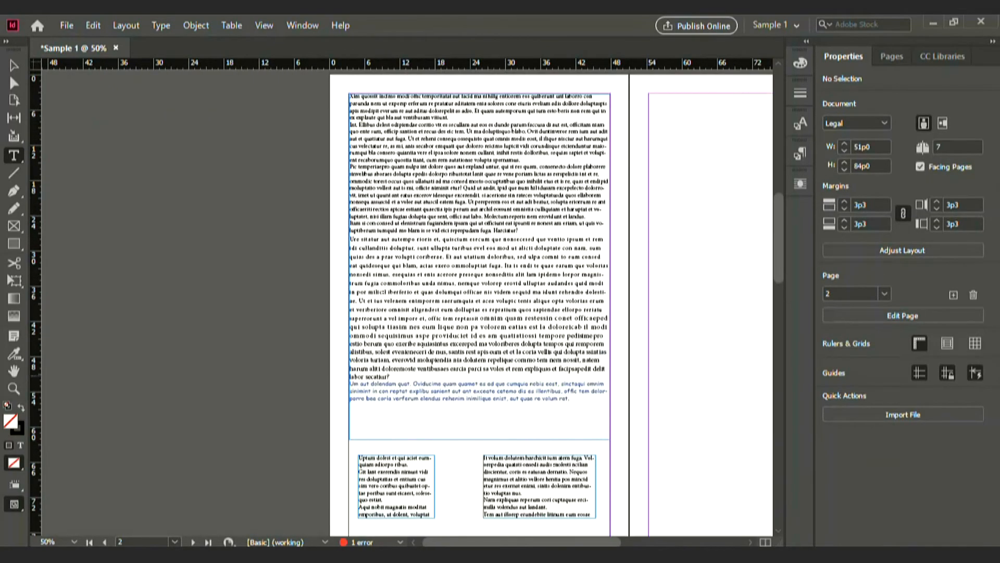
pyautogui.hscroll(1, 470, 375)
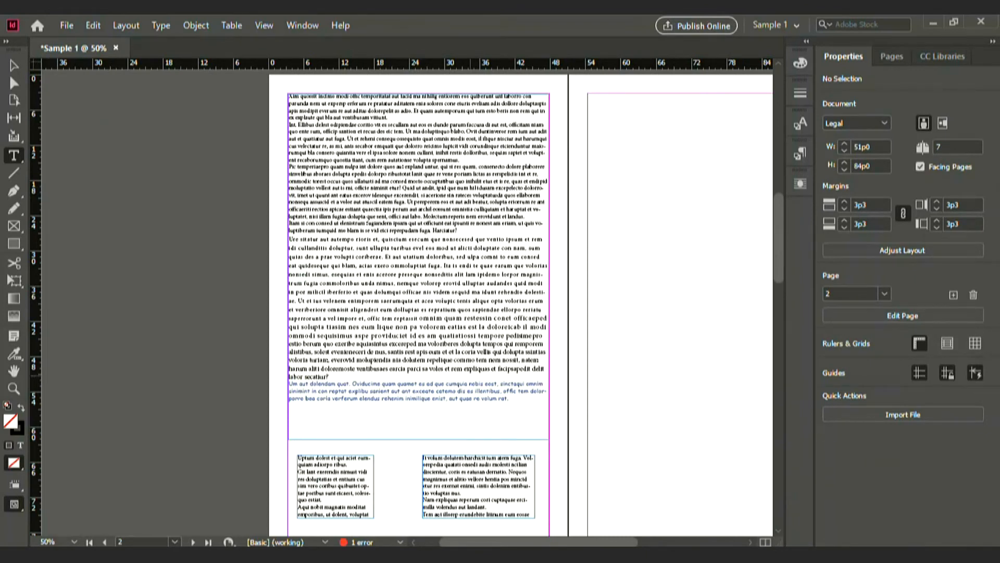
pyautogui.press('w')
pyautogui.press('w')
pyautogui.press('w')
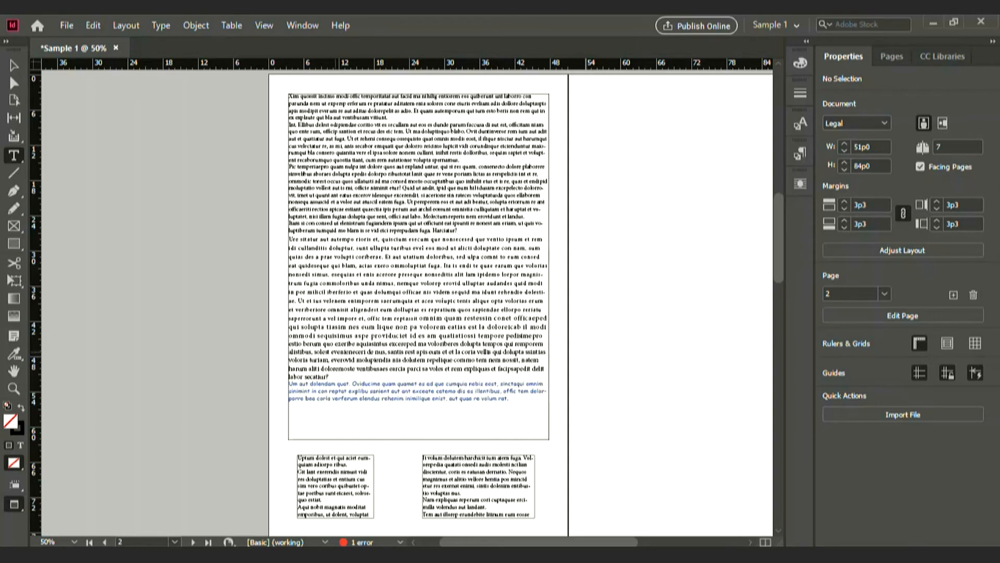
pyautogui.press('w')
pyautogui.scroll(-2, 417, 302)
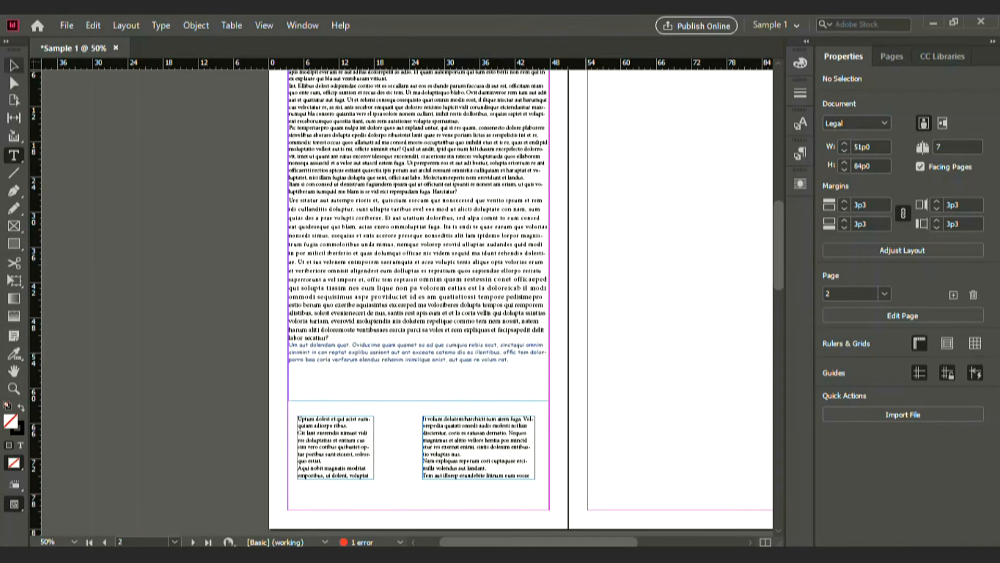
# - Select all three text frames on page 2 and make the stroke the active attribute
pyautogui.press('v')
pyautogui.moveTo(224, 308); pyautogui.dragTo(474, 433)
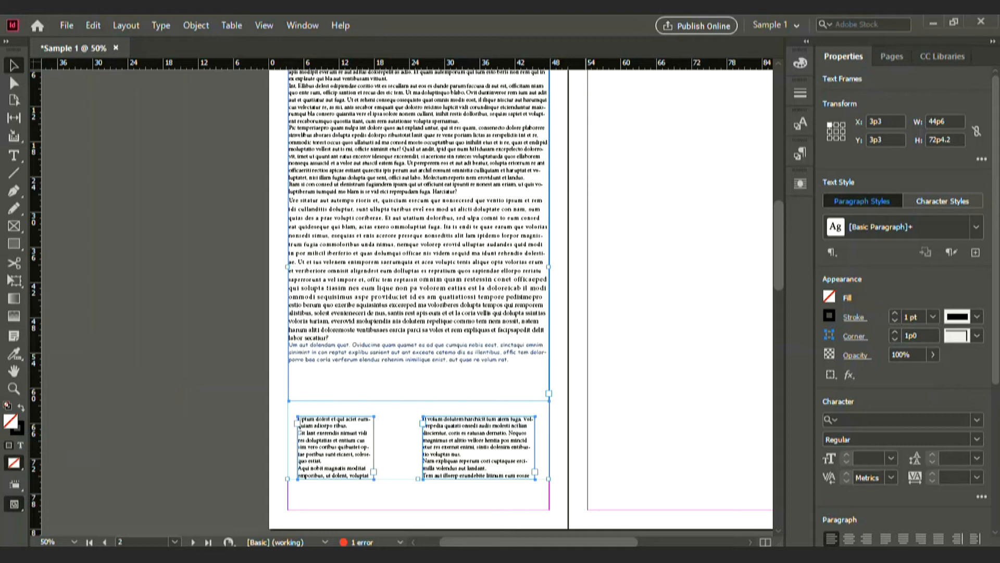
pyautogui.click(16, 429)
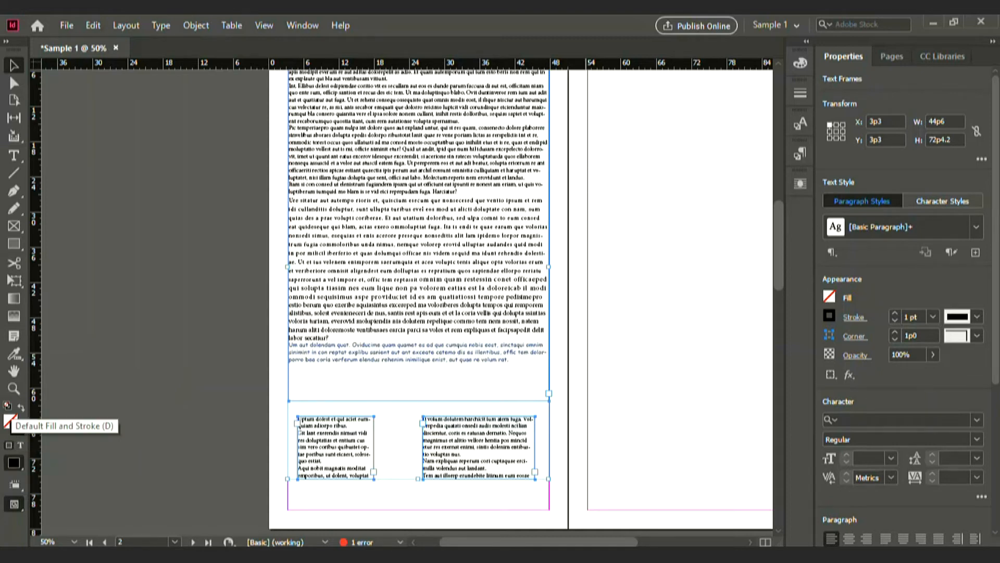
pyautogui.click(10, 420)
pyautogui.click(18, 429)
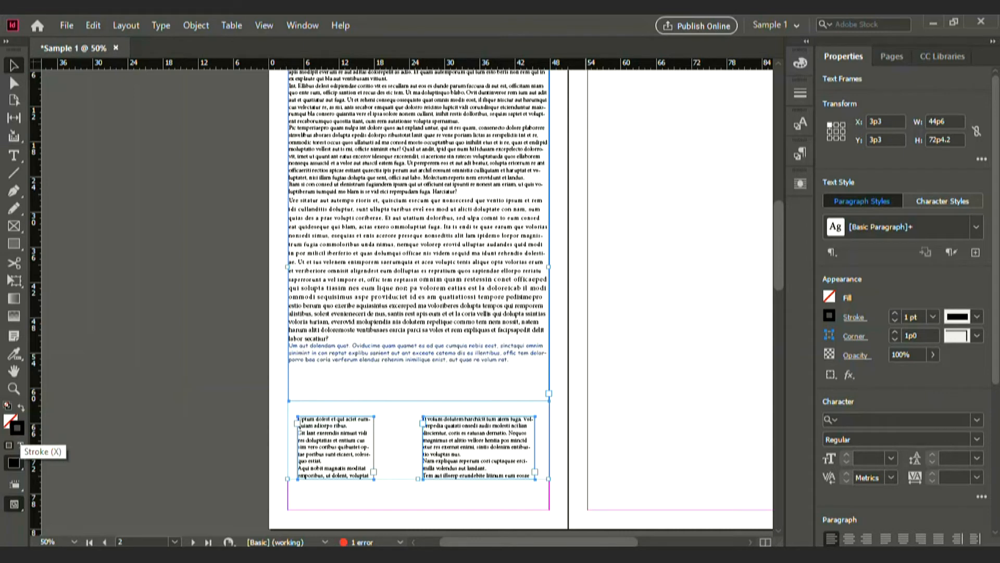
# - Try switching the active attribute back and forth between fill and stroke for the selected frames
pyautogui.press('x')
pyautogui.press('x')
pyautogui.press('x')
pyautogui.press('x')
pyautogui.press('x')
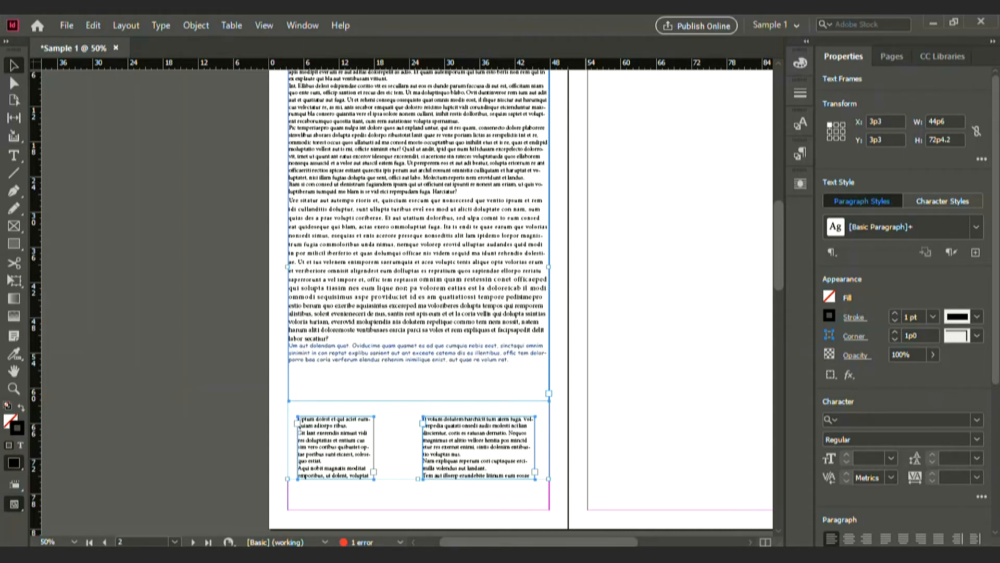
pyautogui.press('x')
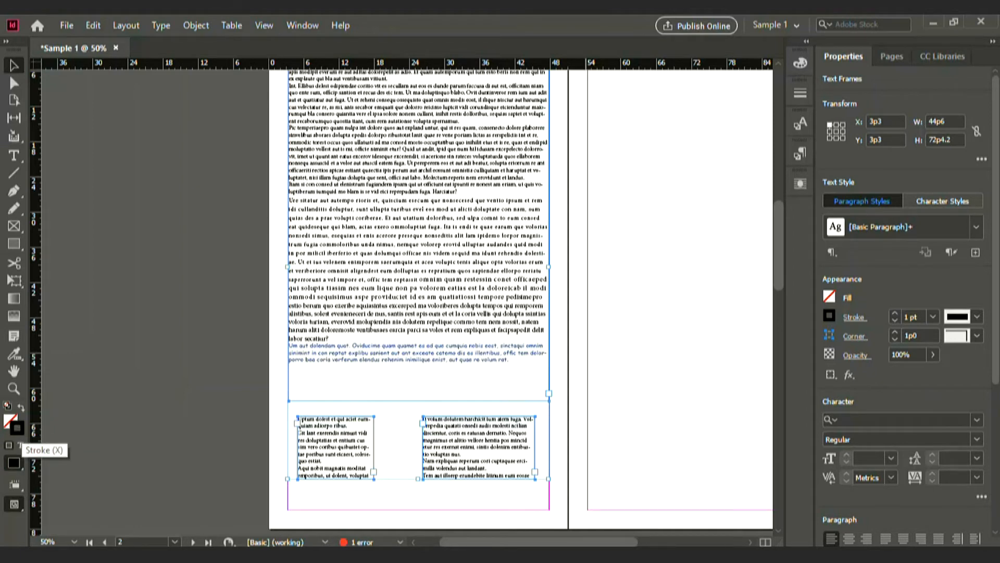
pyautogui.press('x')
pyautogui.press('x')
pyautogui.press('x')
pyautogui.press('x')
pyautogui.press('x')
pyautogui.press('x')
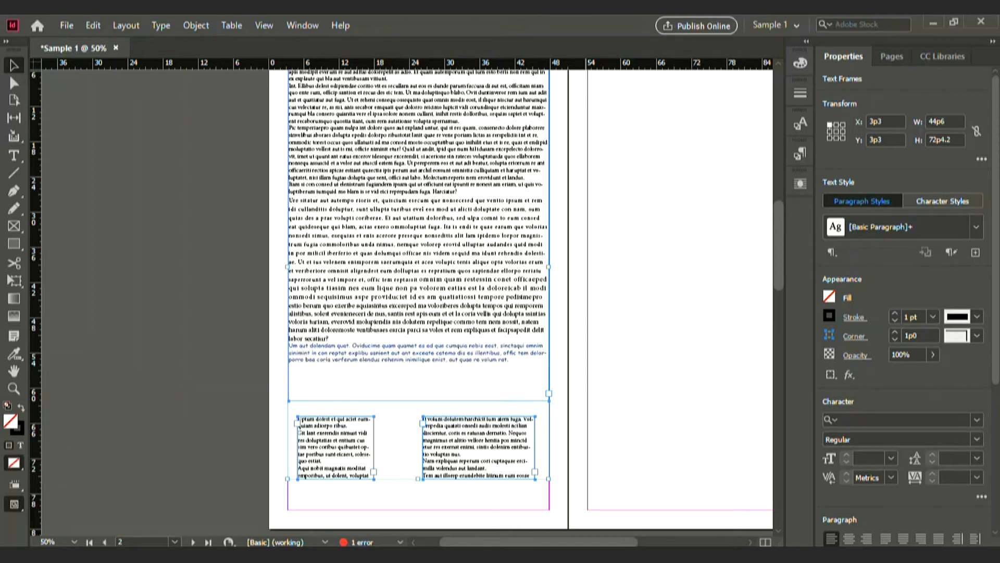
pyautogui.press('x')
pyautogui.press('x')
pyautogui.press('x')
pyautogui.press('x')
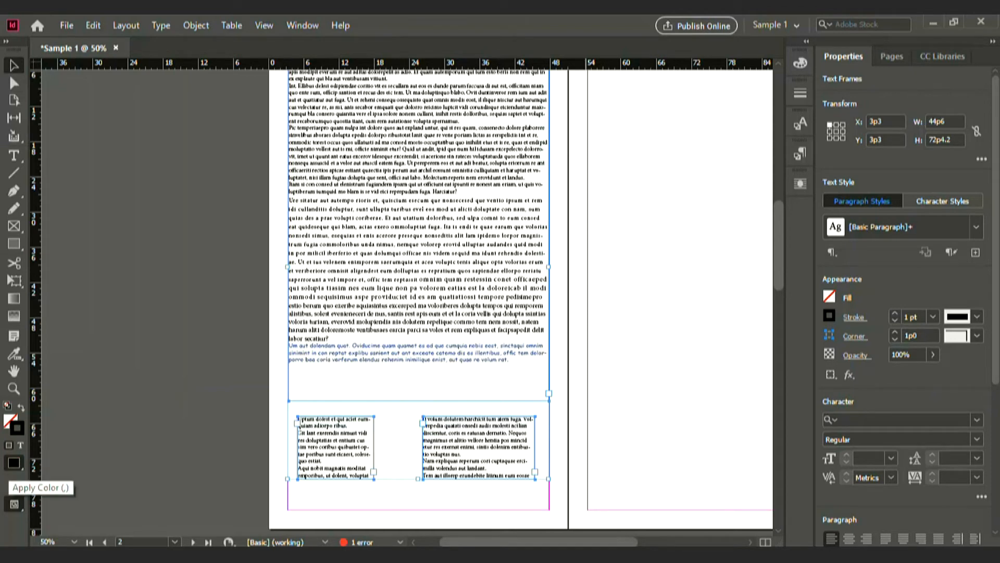
# - Set the stroke of the three selected text frames to none and show page 2 in Preview mode with nothing selected
pyautogui.click(14, 462)
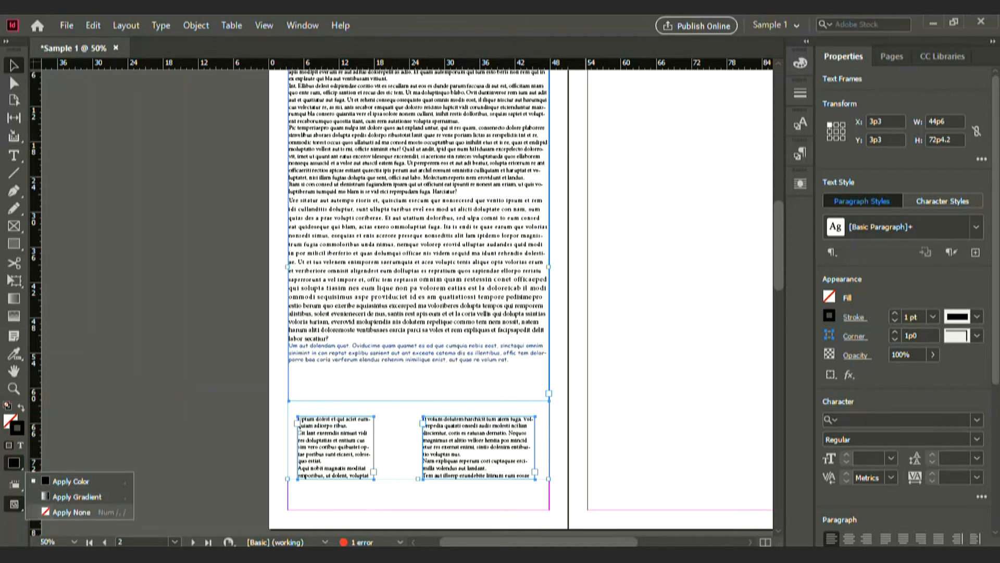
pyautogui.click(71, 512)
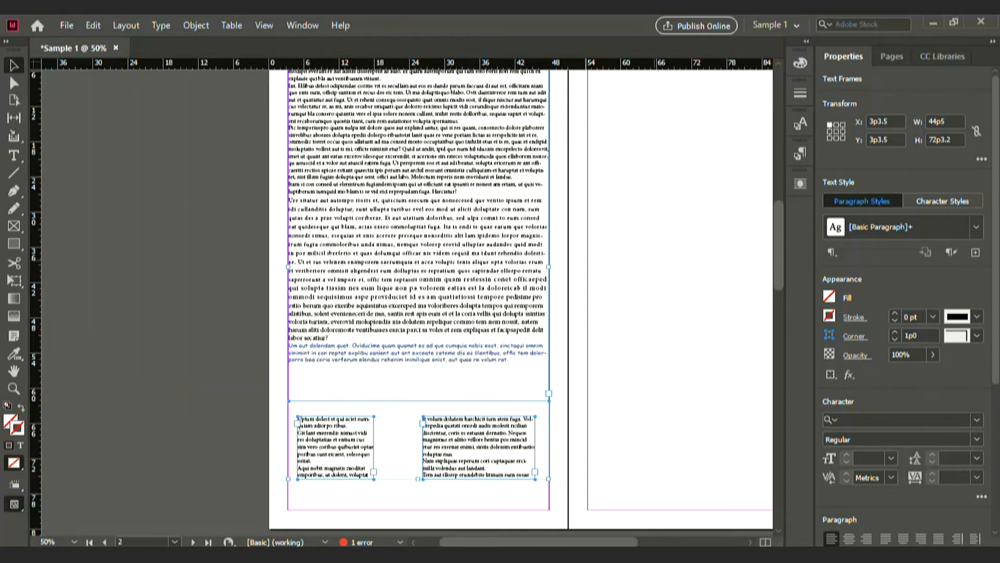
pyautogui.press('w')
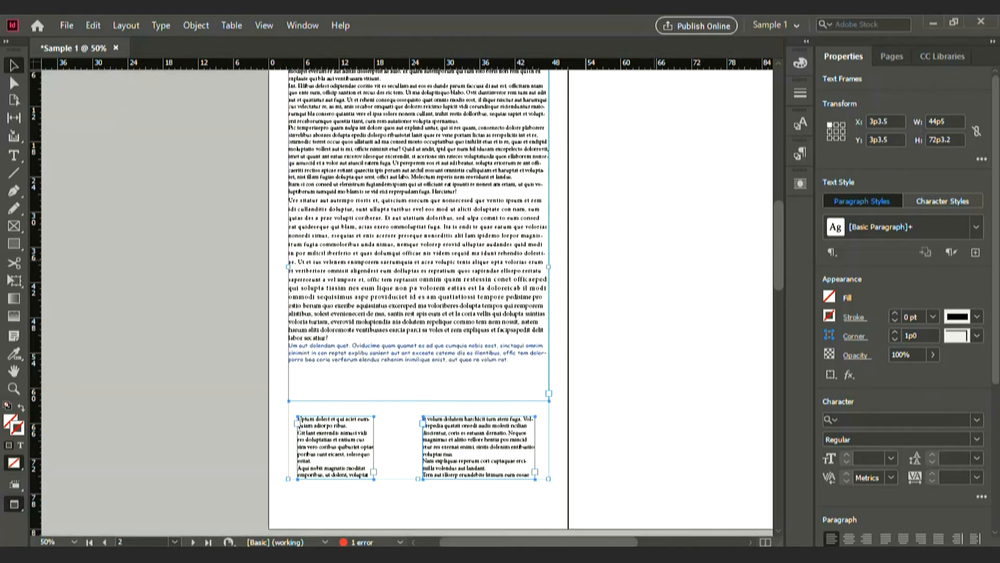
pyautogui.hotkey('ctrl', 'shift', 'a')
# - Look over pages 2 and 3 in Preview mode and return to the normal view with guides
pyautogui.scroll(2, 408, 303)
pyautogui.scroll(-1, 407, 302)
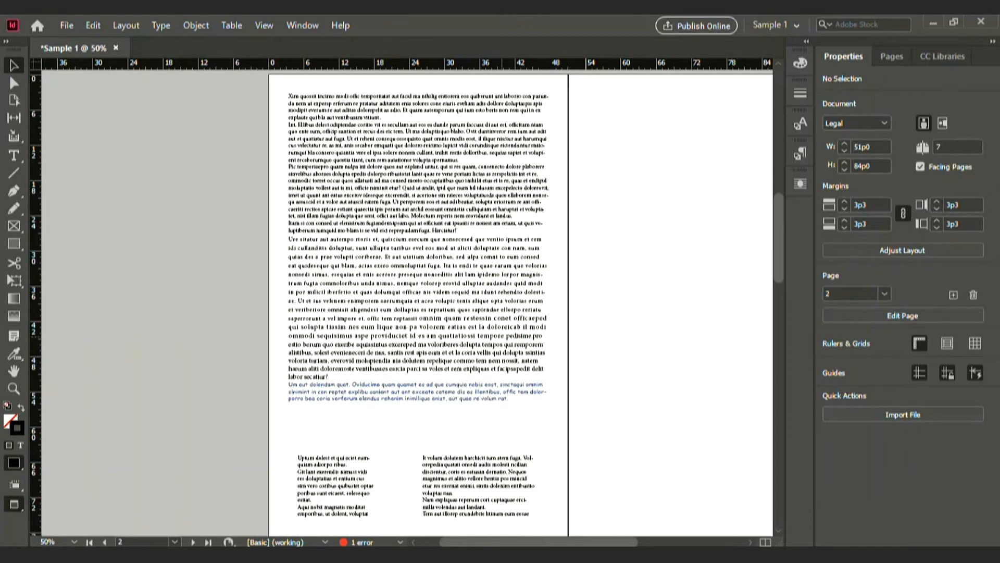
pyautogui.hscroll(2, 385, 305)
pyautogui.hscroll(4, 550, 326)
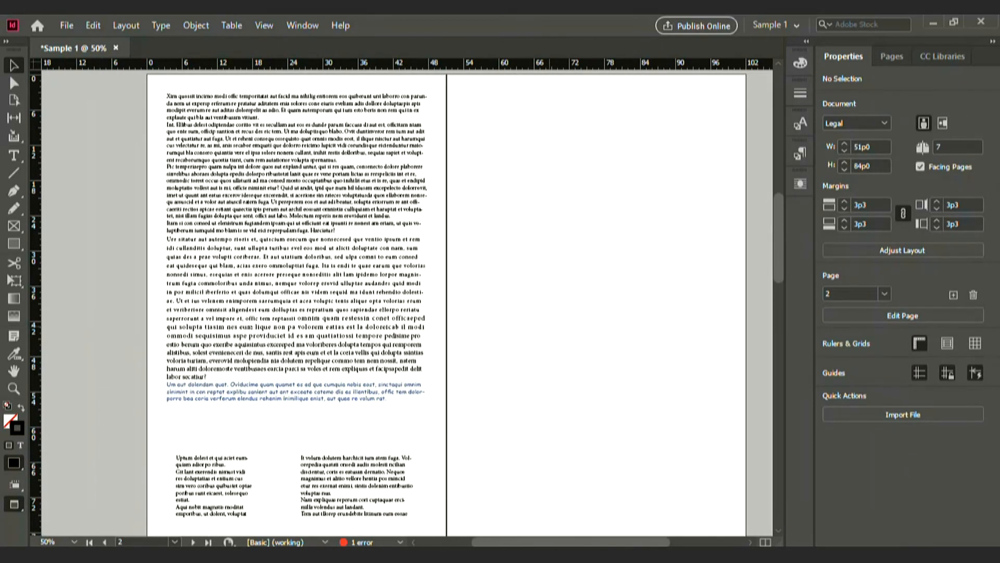
pyautogui.scroll(1, 550, 326)
pyautogui.scroll(-1, 464, 291)
pyautogui.scroll(-1, 434, 292)
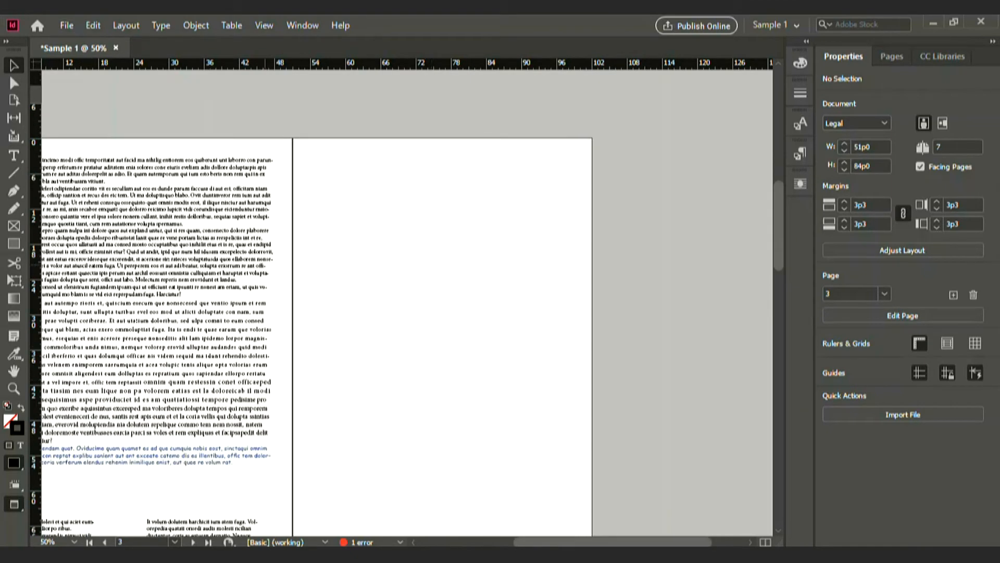
pyautogui.press('w')
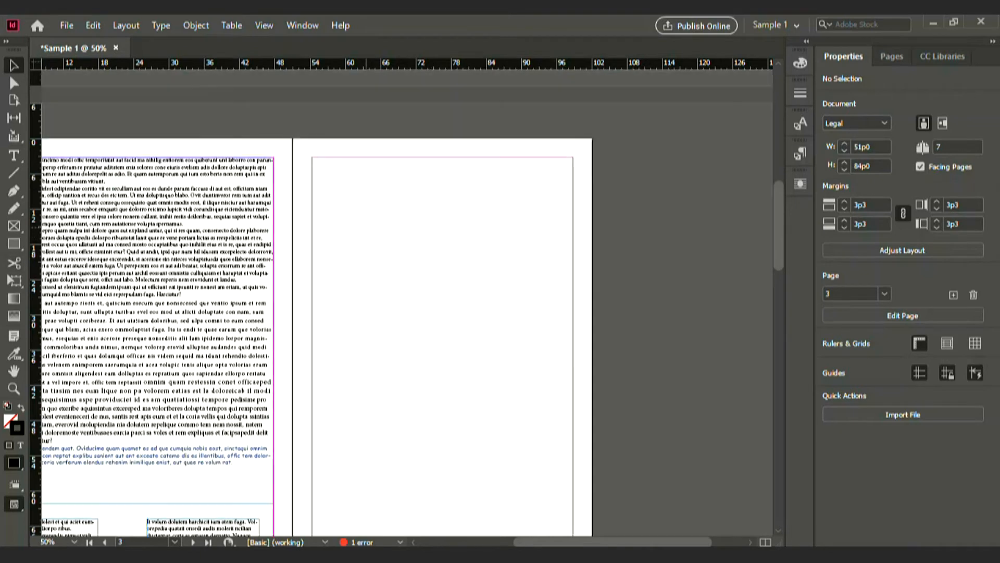
# - Draw a rectangle about 38p6 wide and 44p9 high on page 3 and fill it with placeholder text
pyautogui.press('m')
pyautogui.moveTo(327, 198)
pyautogui.mouseDown()
pyautogui.moveTo(400, 321)
pyautogui.moveTo(536, 435)
pyautogui.moveTo(554, 461)
pyautogui.mouseUp()
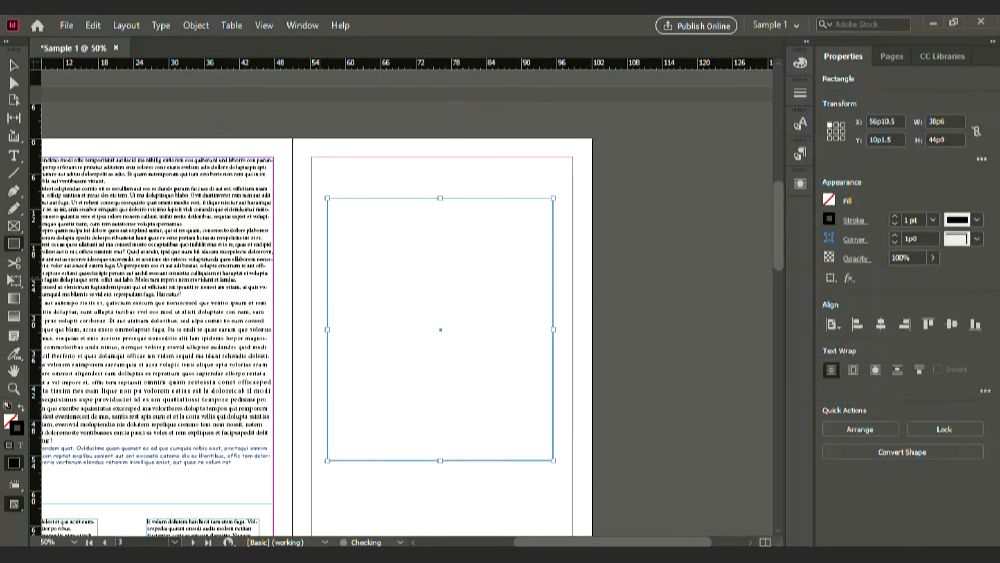
pyautogui.press('t')
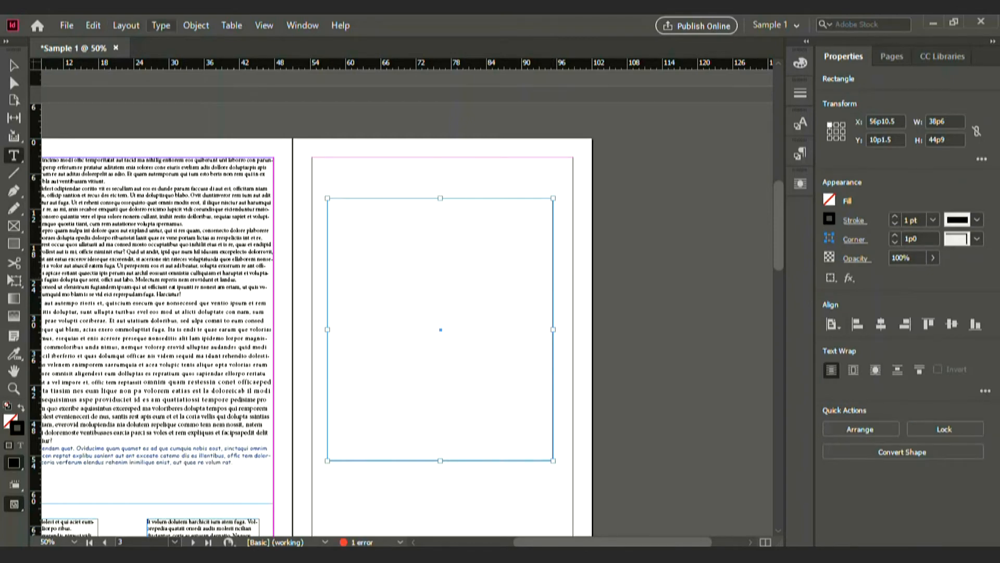
pyautogui.click(161, 25)
pyautogui.click(160, 25)
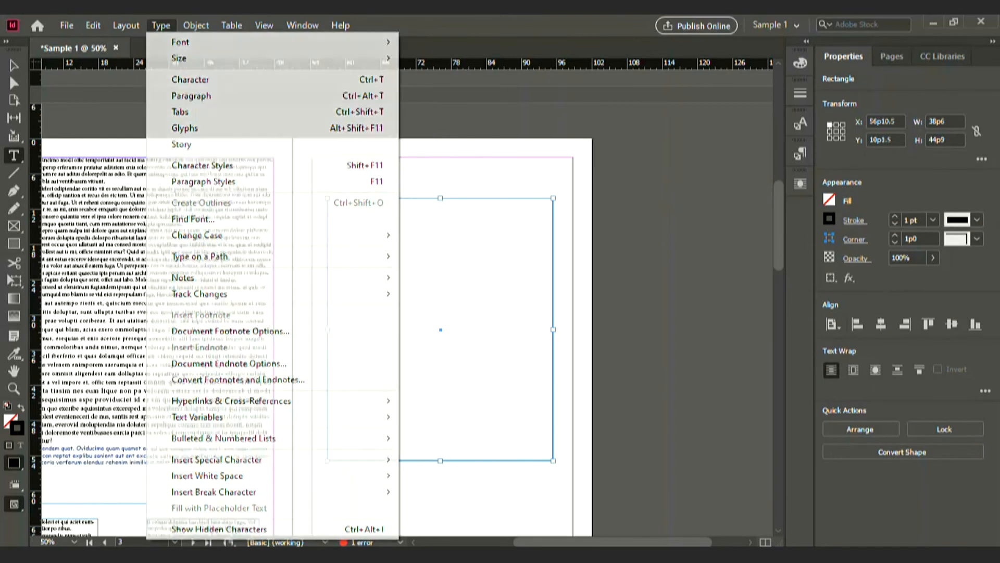
pyautogui.click(440, 312)
pyautogui.click(161, 26)
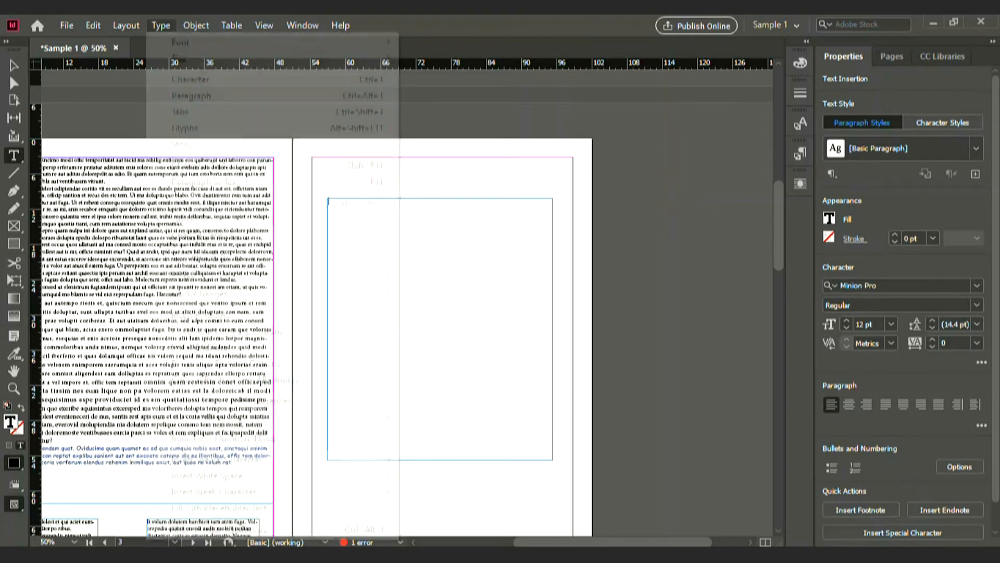
pyautogui.click(219, 507)
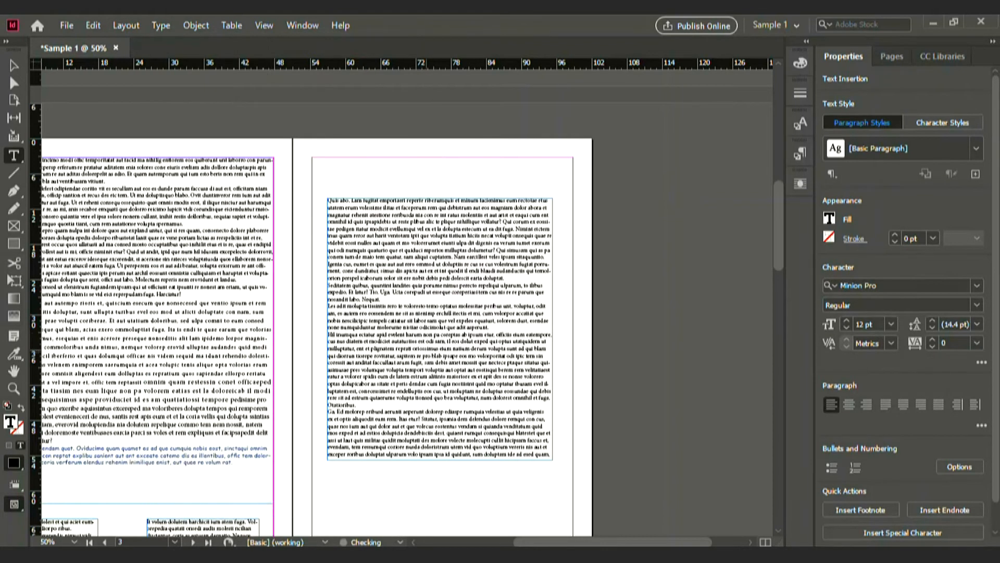
# - Move page 3's text frame down to about Y 32p9, extend its top edge up to near the top margin, and deselect it
pyautogui.scroll(-3, 312, 260)
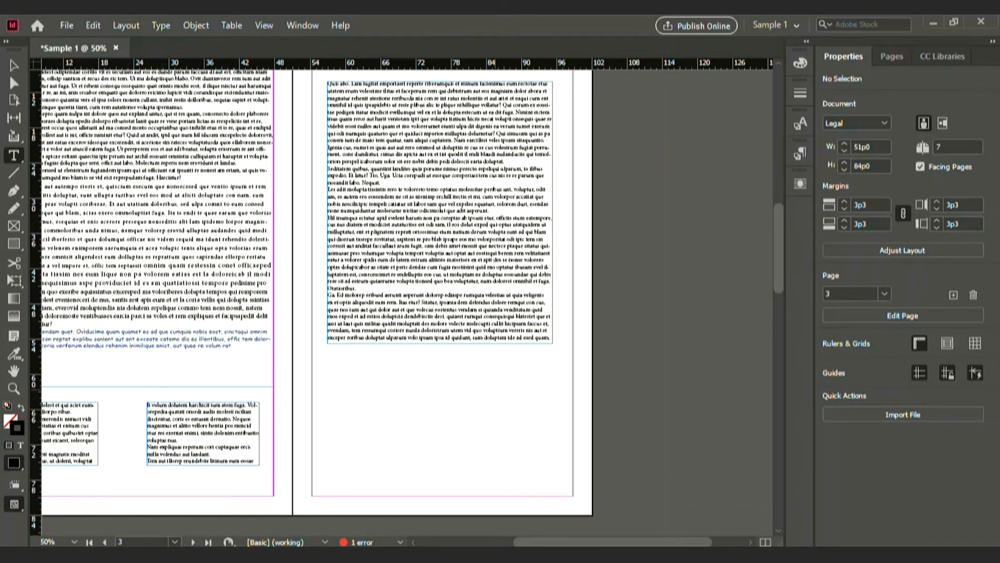
pyautogui.press('v')
pyautogui.click(440, 212)
pyautogui.moveTo(440, 212); pyautogui.dragTo(440, 345)
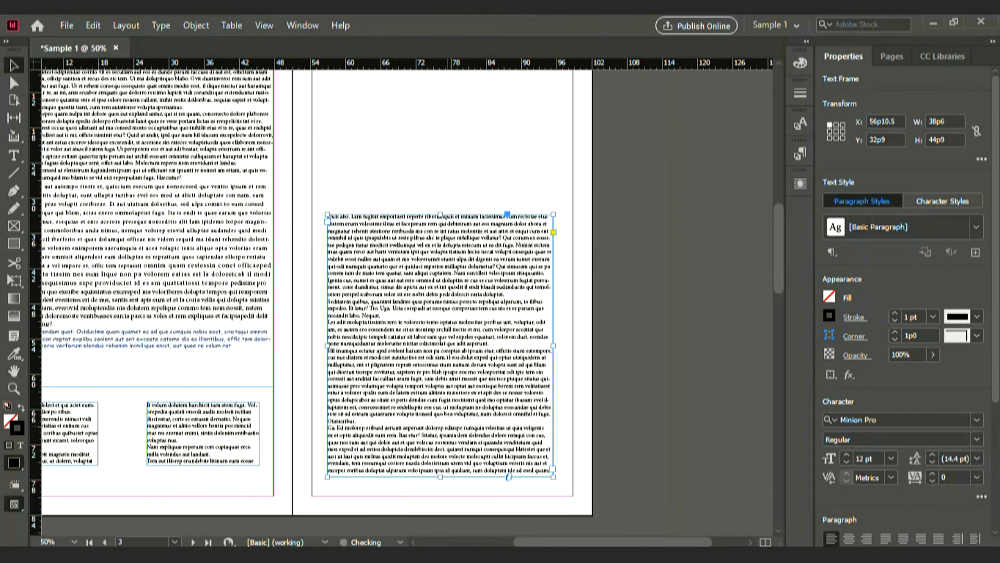
pyautogui.scroll(2, 443, 243)
pyautogui.moveTo(507, 292); pyautogui.dragTo(506, 141)
pyautogui.click(607, 297)
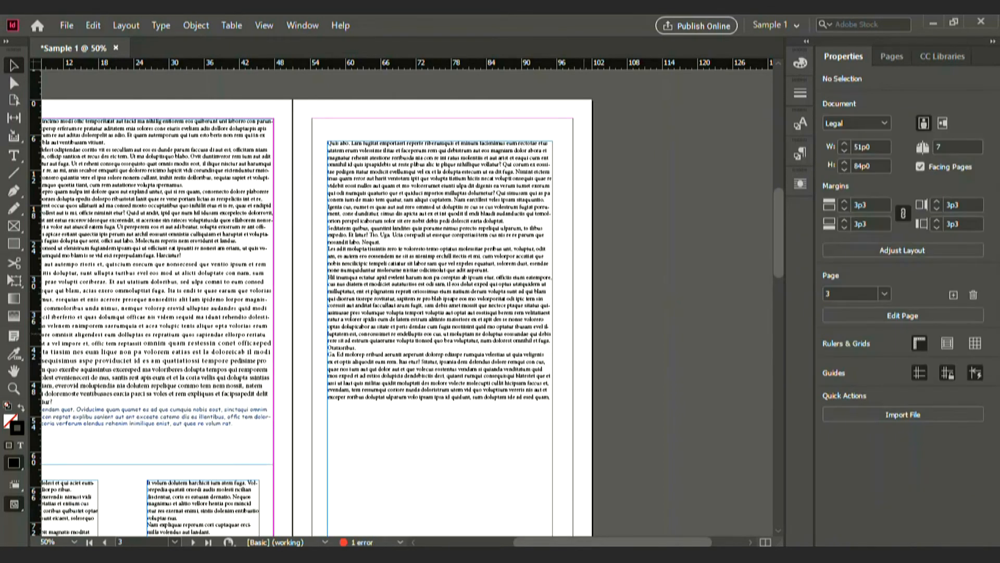
# - Draw an ellipse about 23p0 wide and 7p9 high over the middle of page 3's text frame
pyautogui.scroll(-1, 607, 297)
pyautogui.click(456, 397)
pyautogui.click(406, 303)
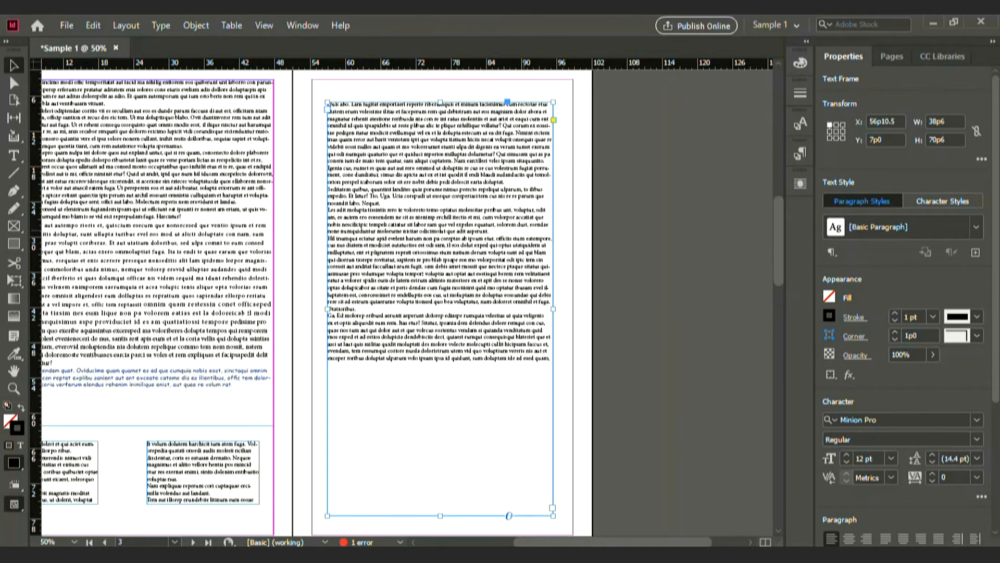
pyautogui.click(14, 244)
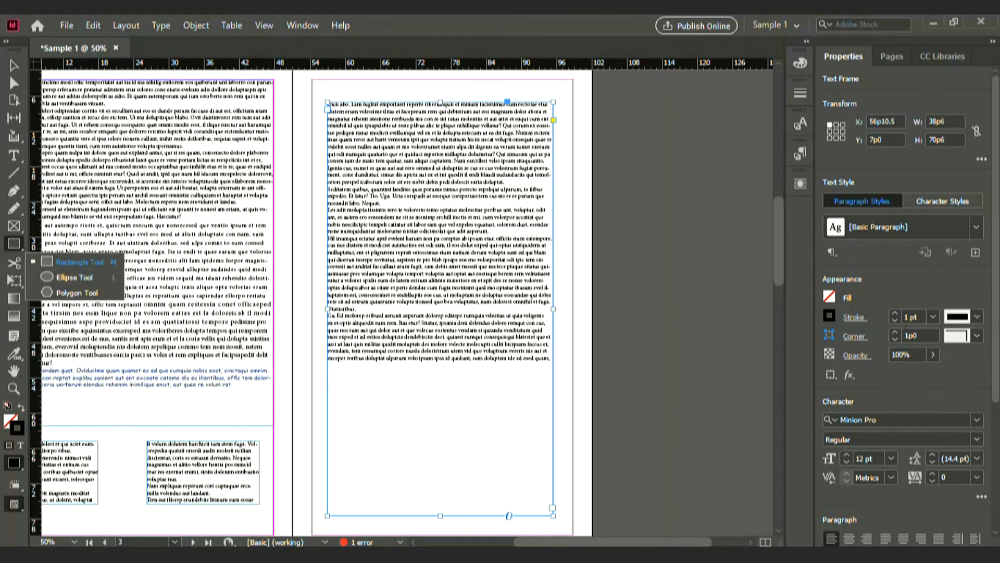
pyautogui.click(74, 278)
pyautogui.moveTo(377, 207); pyautogui.dragTo(510, 236)
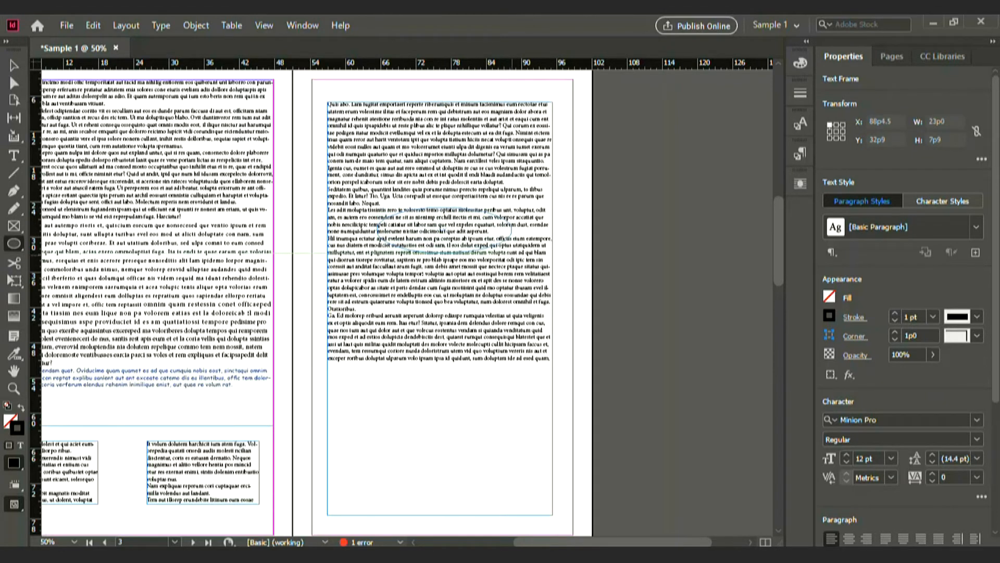
# - Place the image "untitled" from the Essentials folder inside the ellipse and fit the content to the frame
pyautogui.hotkey('ctrl', 'd')
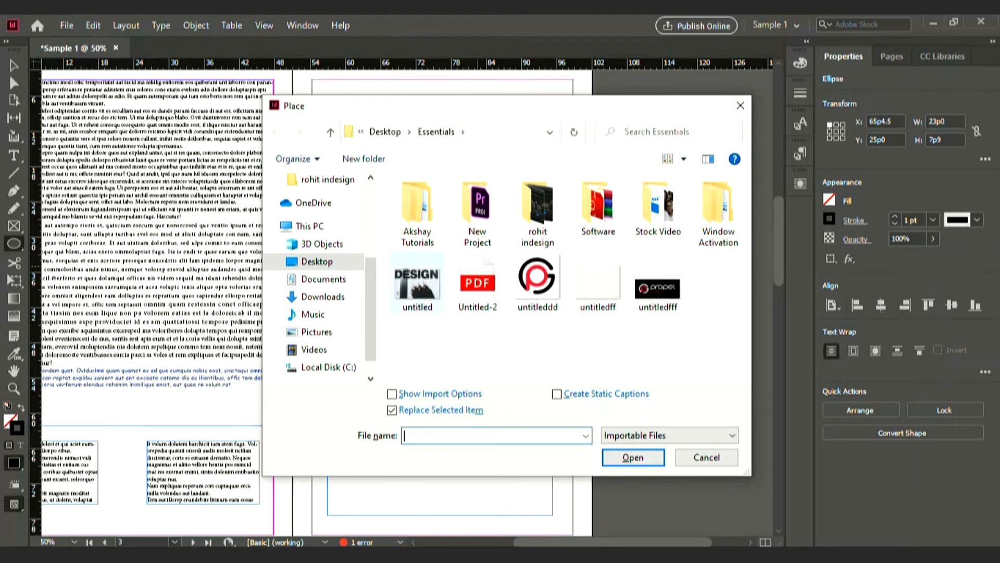
pyautogui.click(421, 289)
pyautogui.press('Return')
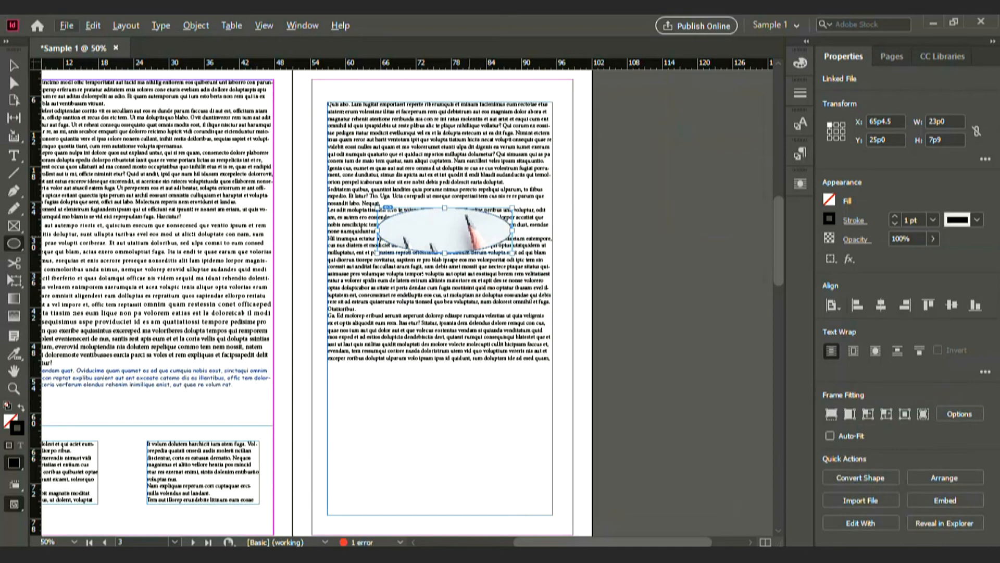
pyautogui.hotkey('ctrl', '=')
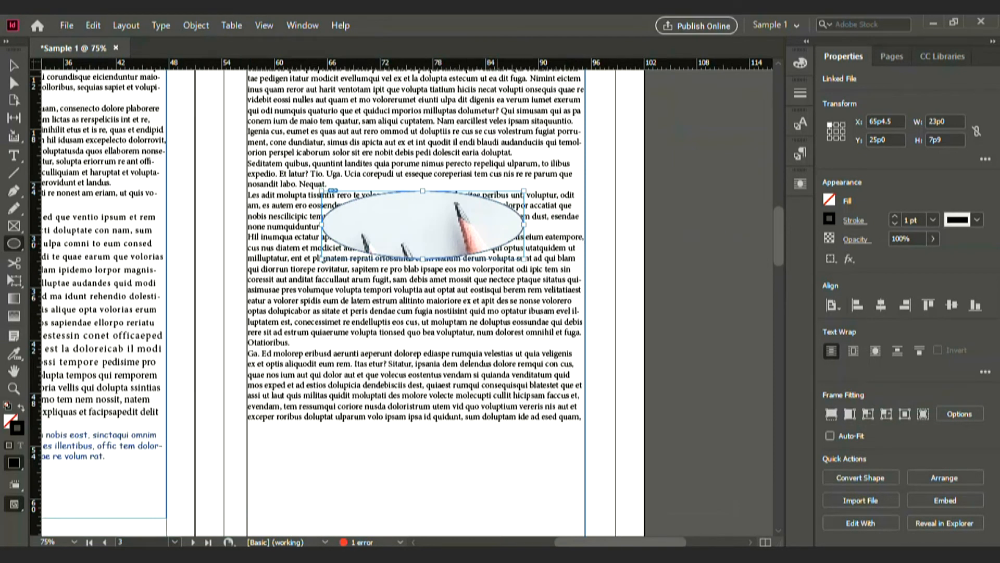
pyautogui.hotkey('ctrl', 'alt', 'e')
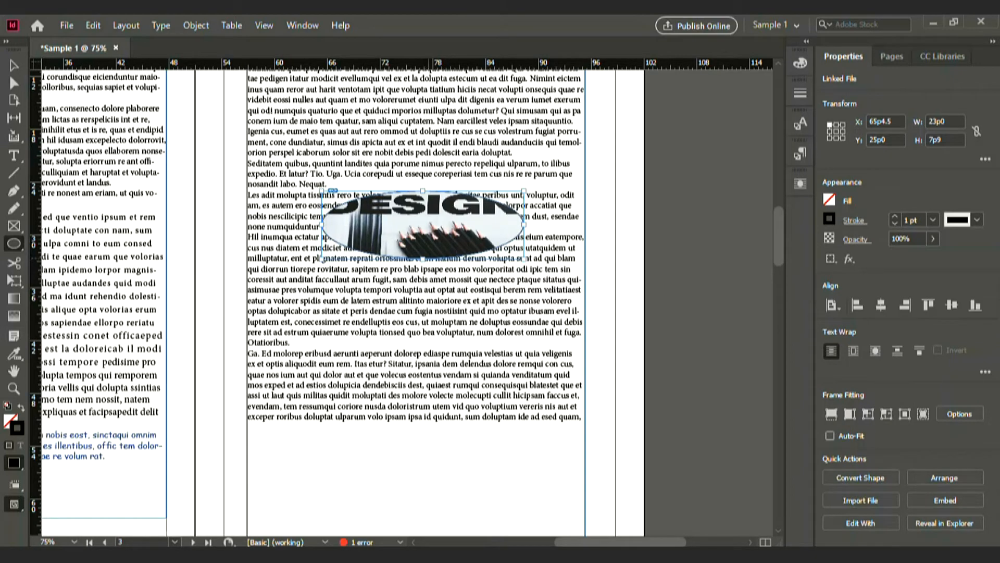
# - Extend the ellipse image's bottom edge to a height of about 11p7, refit the picture to the frame, and move it up to about Y 23p7
pyautogui.hotkey('ctrl', '=')
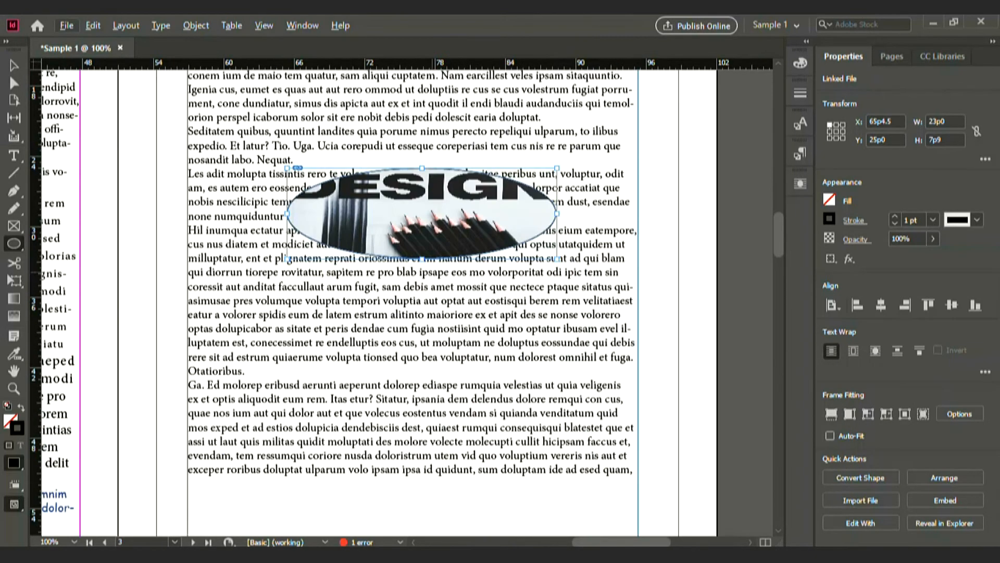
pyautogui.hotkey('alt', 'v')
pyautogui.press('Escape')
pyautogui.hotkey('ctrl', 'shift', 'a')
pyautogui.press('v')
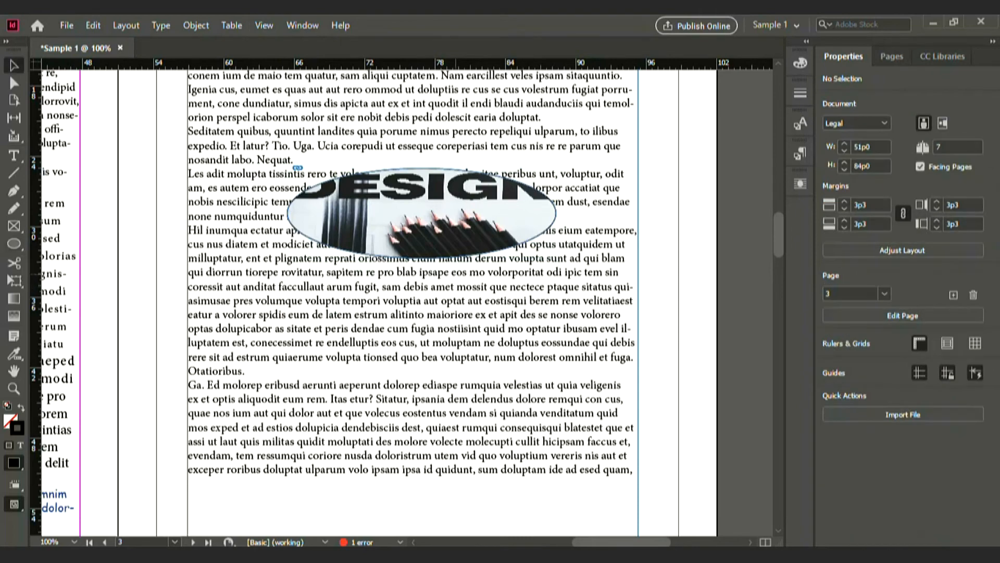
pyautogui.click(428, 258)
pyautogui.moveTo(422, 258); pyautogui.dragTo(422, 303)
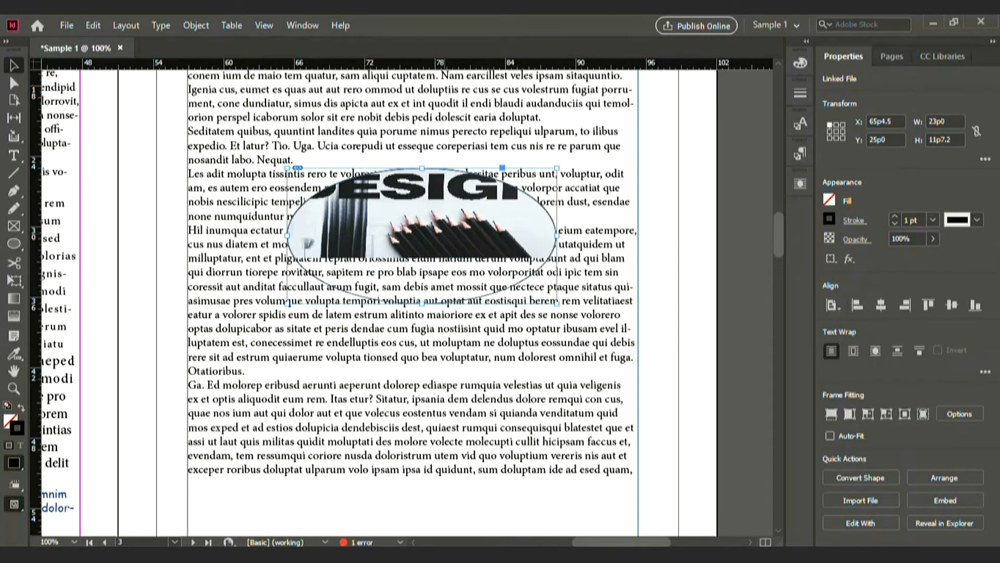
pyautogui.hotkey('ctrl', 'alt', 'e')
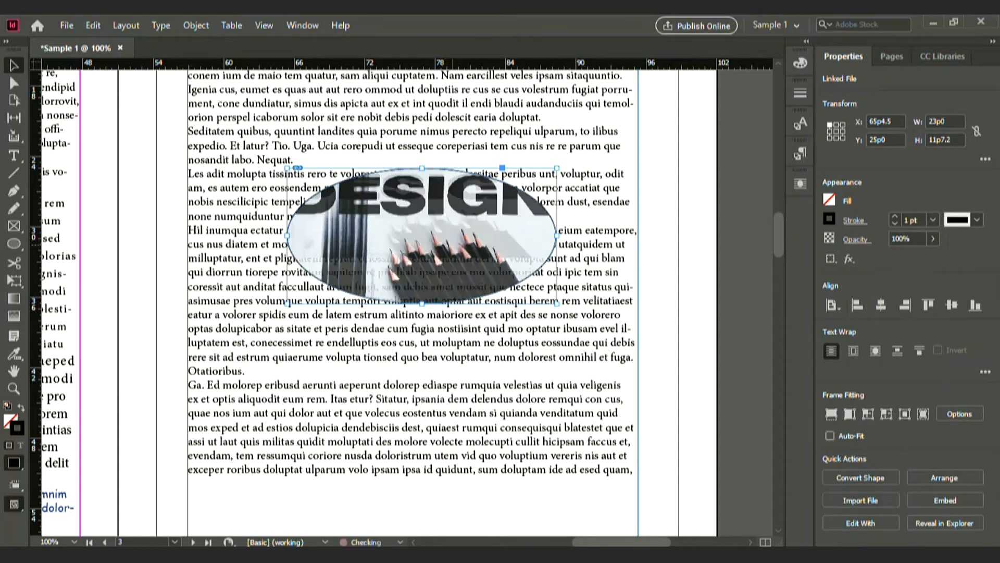
pyautogui.moveTo(452, 292)
pyautogui.mouseDown()
pyautogui.moveTo(450, 263)
pyautogui.moveTo(450, 276)
pyautogui.mouseUp()
pyautogui.hotkey('ctrl', 'shift', 'a')
pyautogui.scroll(1, 450, 273)
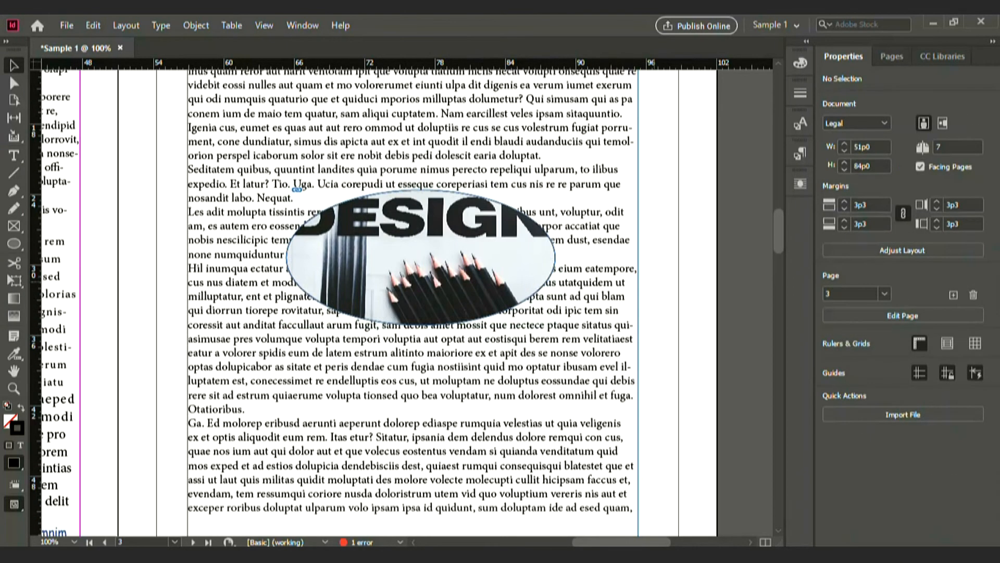
# - Set the stroke of the ellipse image to none and deselect it
pyautogui.click(490, 252)
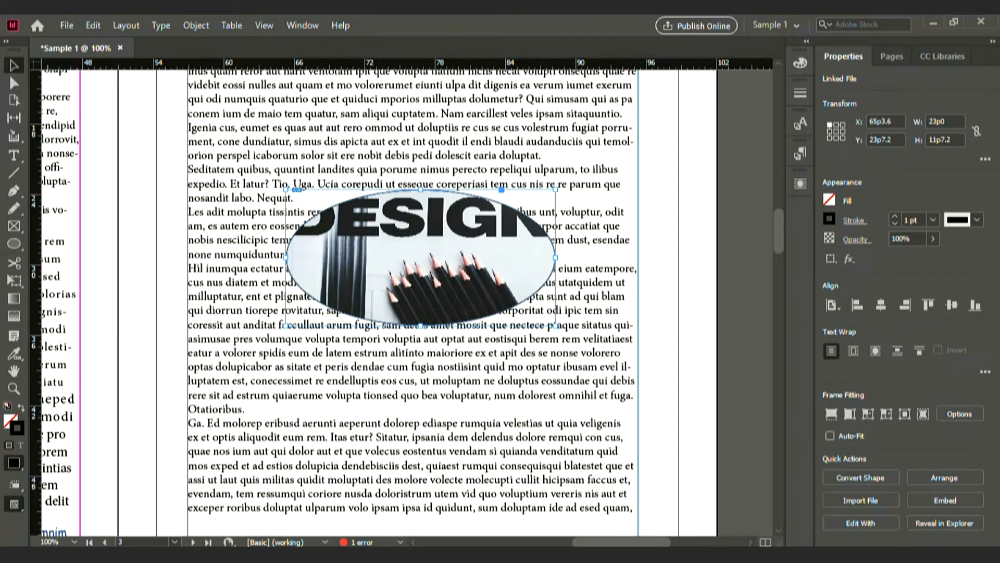
pyautogui.rightClick(14, 463)
pyautogui.click(72, 512)
pyautogui.click(72, 512)
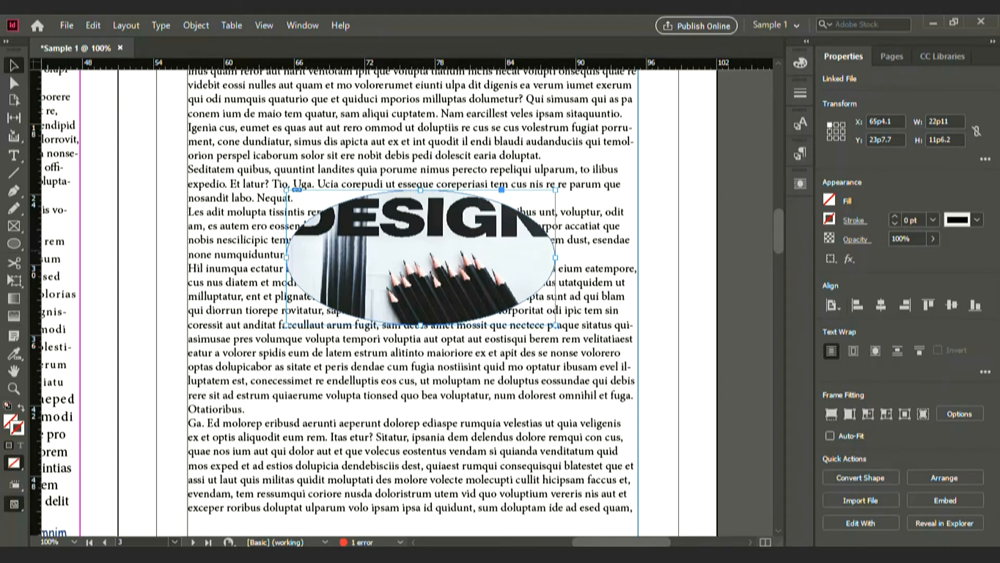
pyautogui.hotkey('ctrl', 'shift', 'a')
# - Set the stroke of page 3's text frame to none and deselect it
pyautogui.click(638, 235)
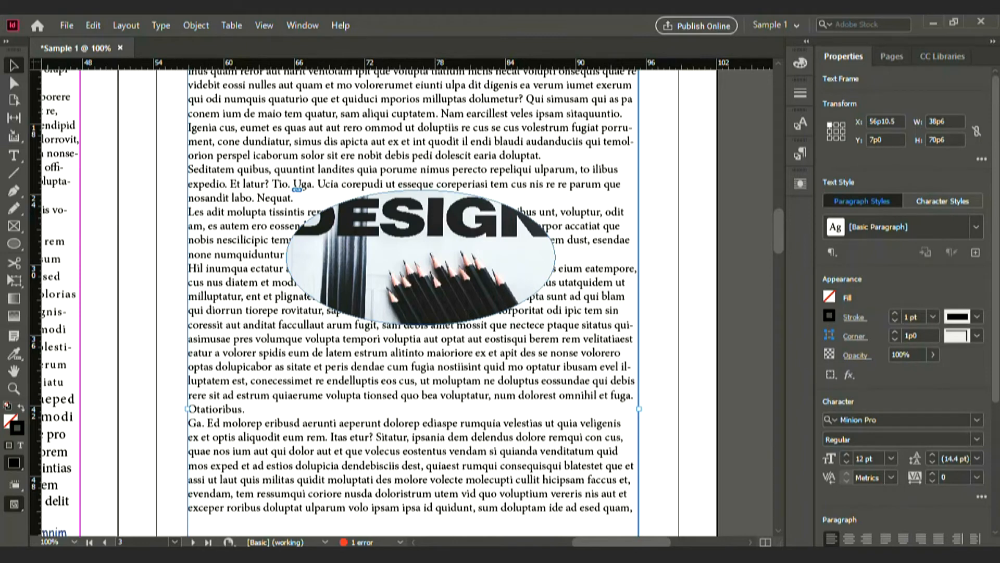
pyautogui.click(14, 462)
pyautogui.click(71, 513)
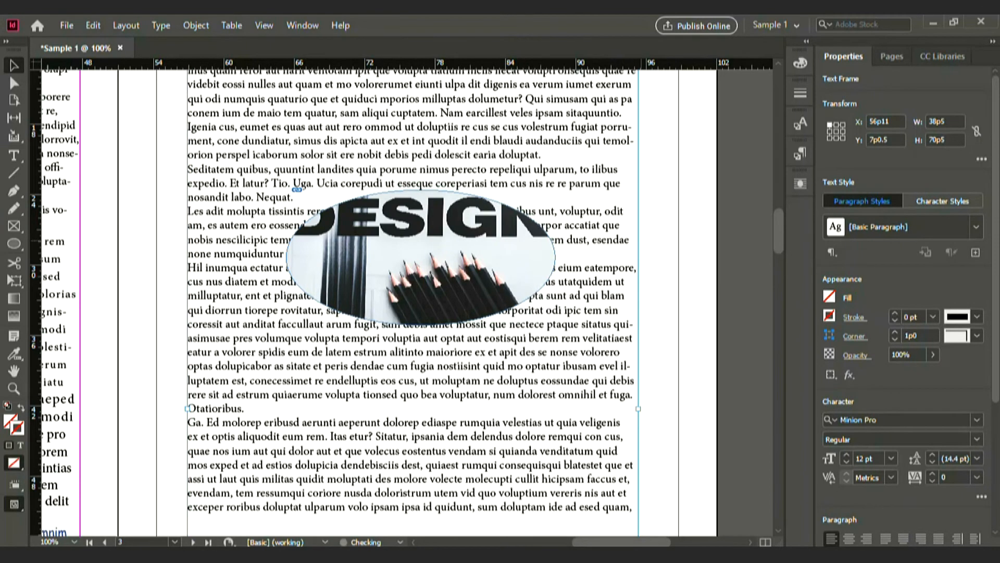
pyautogui.hotkey('ctrl', 'shift', 'a')
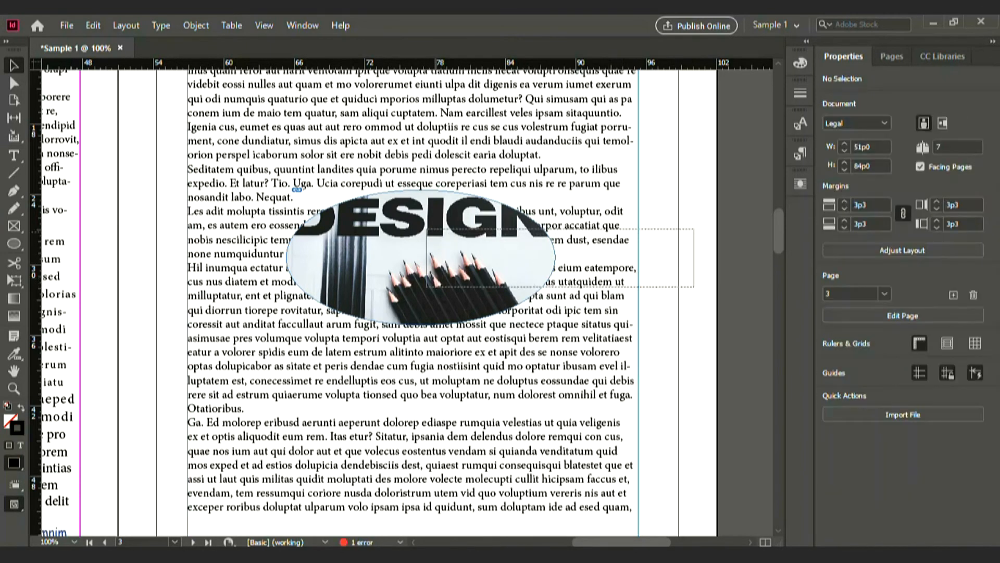
pyautogui.hotkey('ctrl', 'shift', 'a')
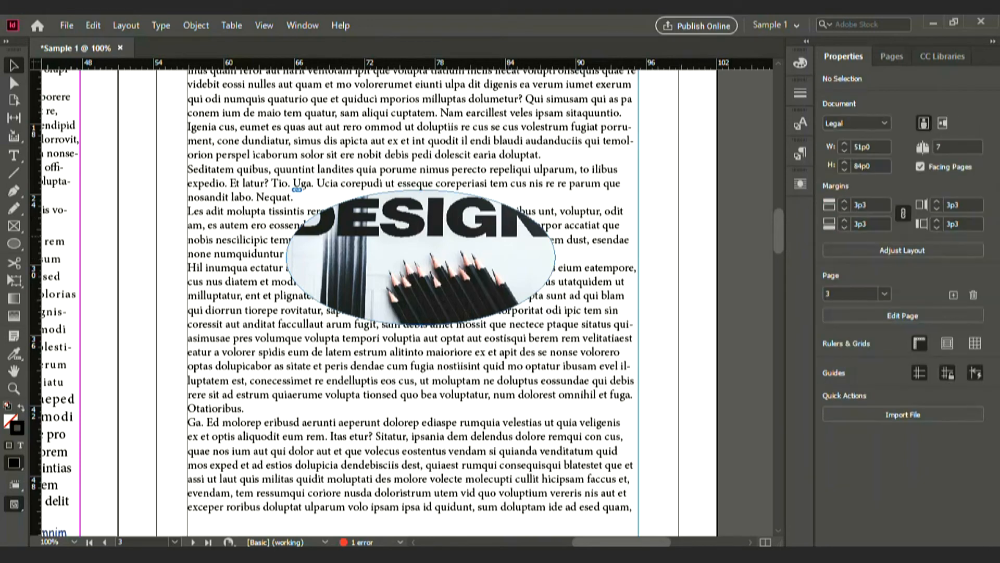
pyautogui.click(302, 25)
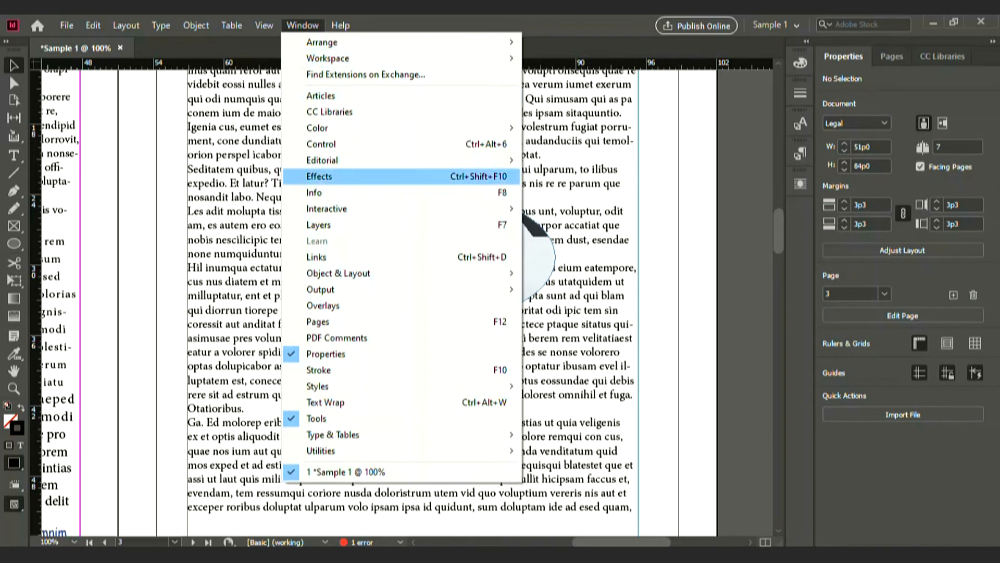
pyautogui.press('Return')
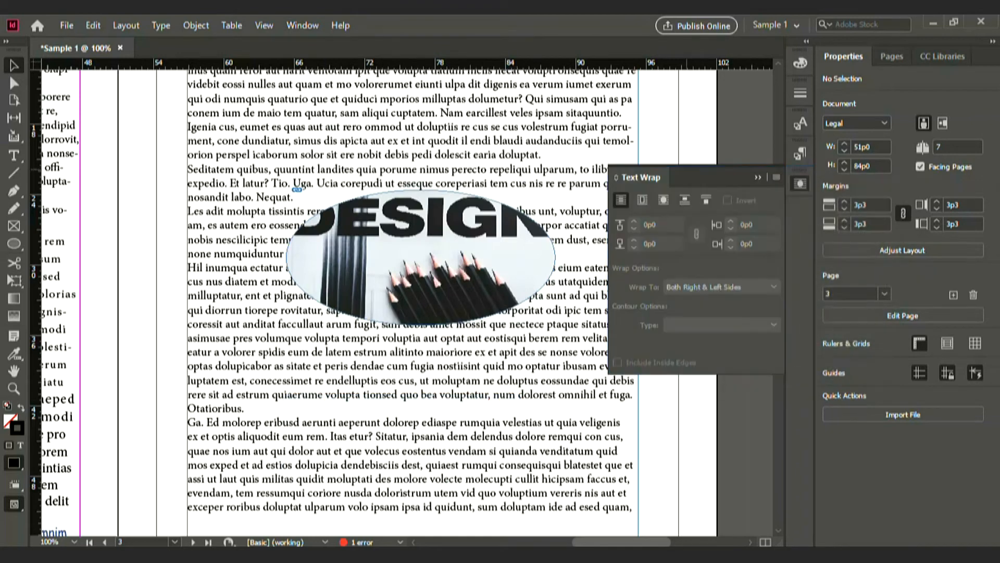
pyautogui.hotkey('ctrl', 'alt', 'w')
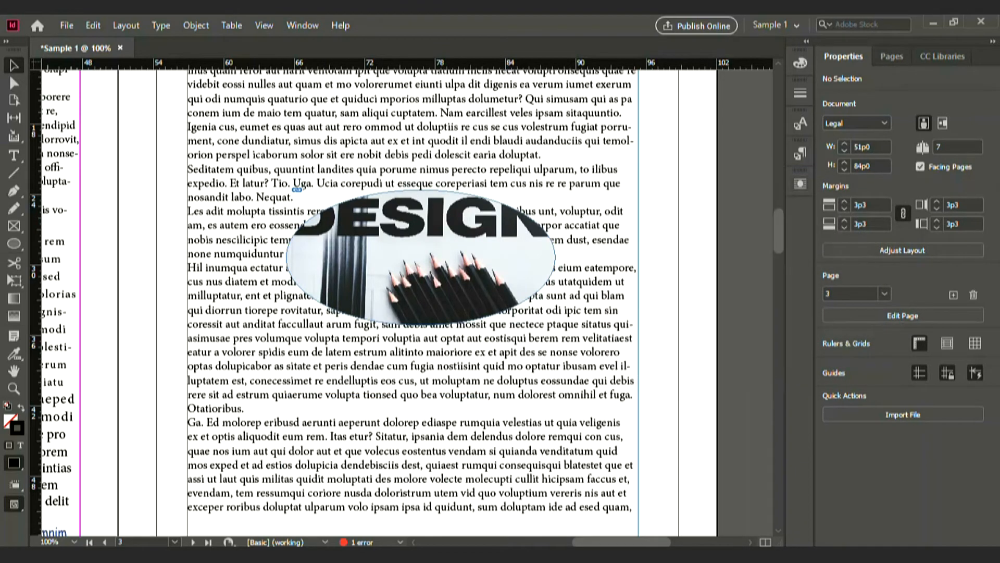
# - Apply text wrap around the bounding box to both the text frame and the ellipse image on page 3, and deselect them
pyautogui.moveTo(690, 268); pyautogui.dragTo(480, 260)
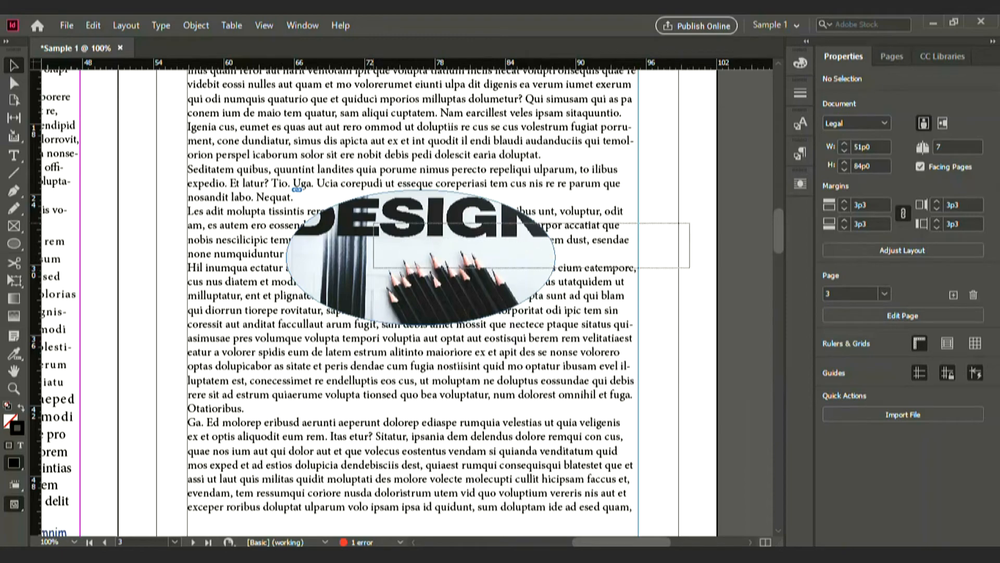
pyautogui.hotkey('ctrl', 'a')
pyautogui.hotkey('ctrl', '-')
pyautogui.scroll(2, 541, 287)
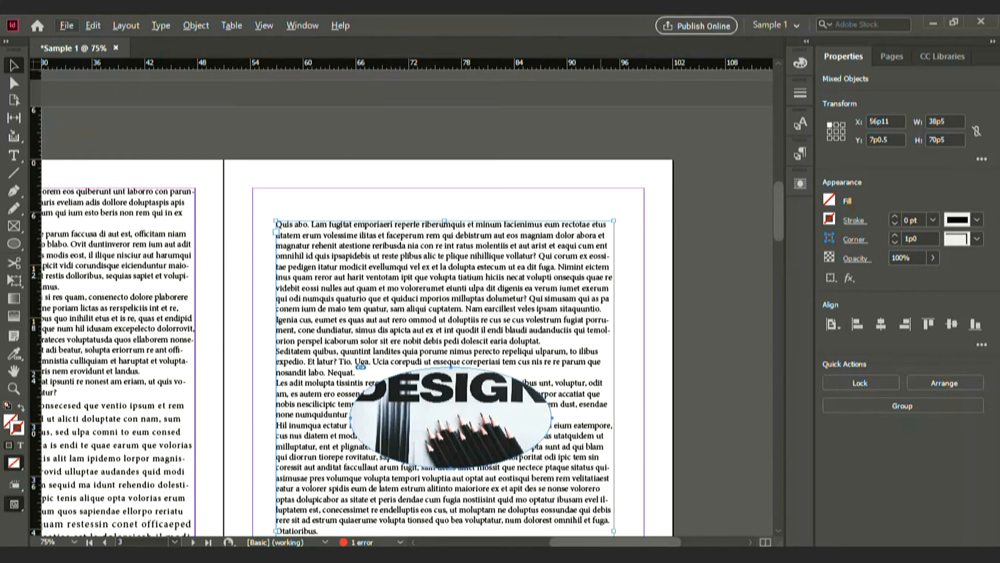
pyautogui.scroll(-1, 650, 276)
pyautogui.hotkey('ctrl', 'alt', 'w')
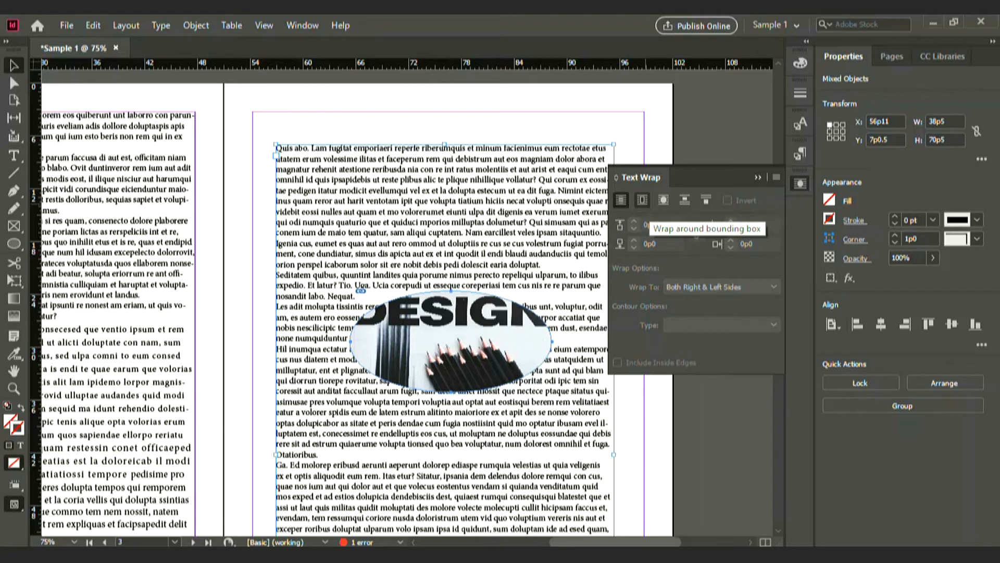
pyautogui.click(642, 200)
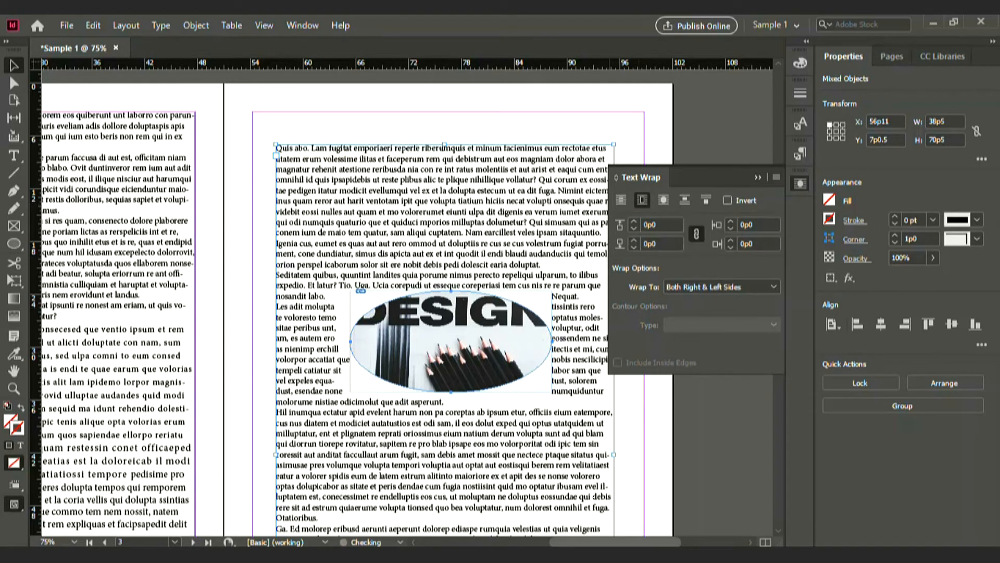
pyautogui.click(478, 132)
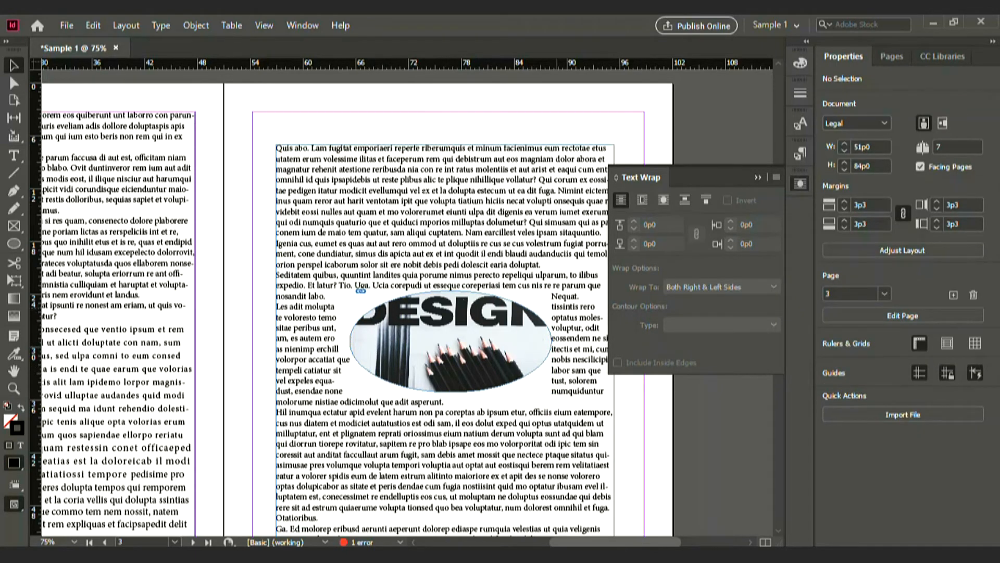
# - Change the ellipse image's text wrap to follow the object shape and deselect it
pyautogui.click(485, 344)
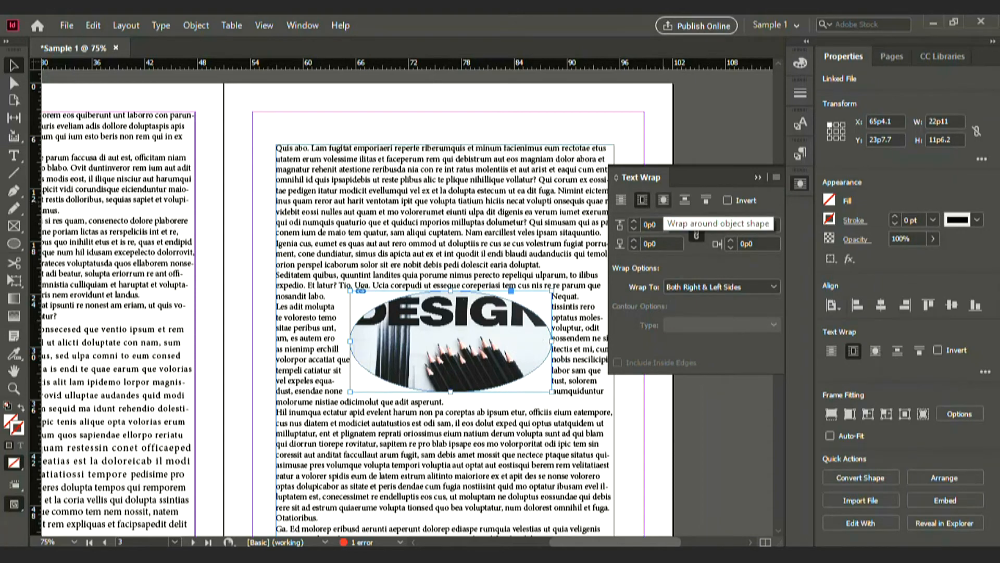
pyautogui.click(664, 199)
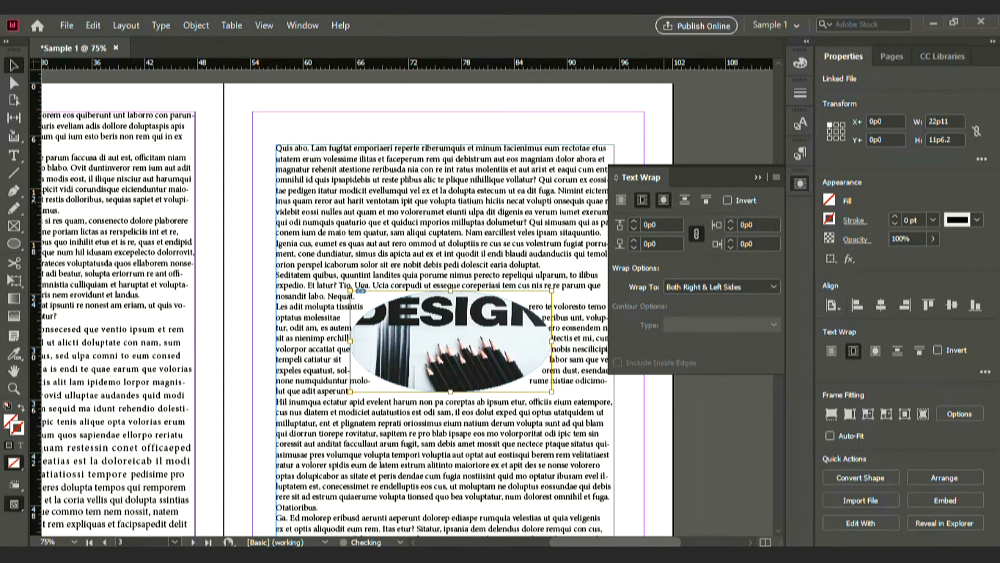
pyautogui.click(646, 417)
pyautogui.hscroll(2, 357, 312)
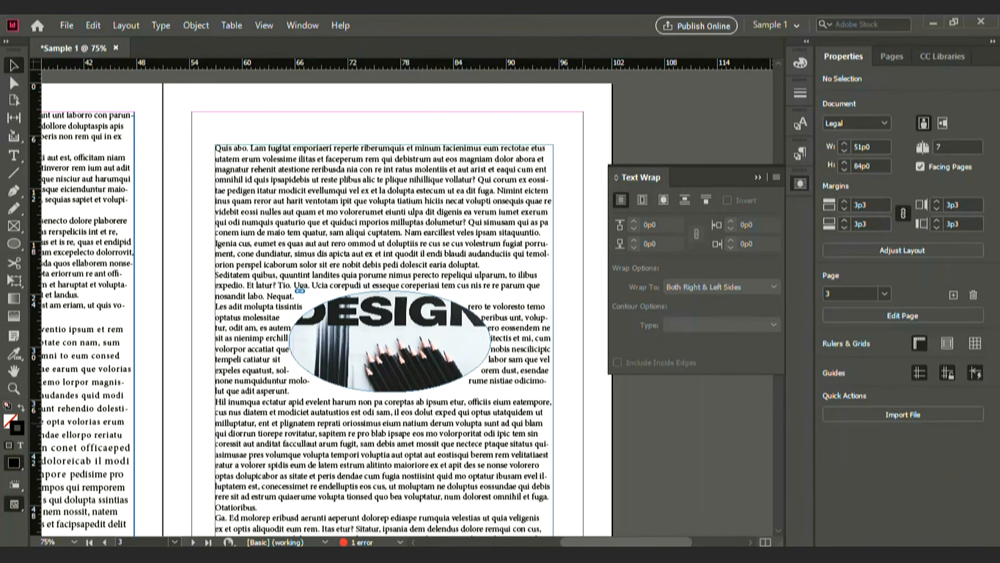
# - Increase the text wrap offset around the ellipse image to about 0p9
pyautogui.click(382, 370)
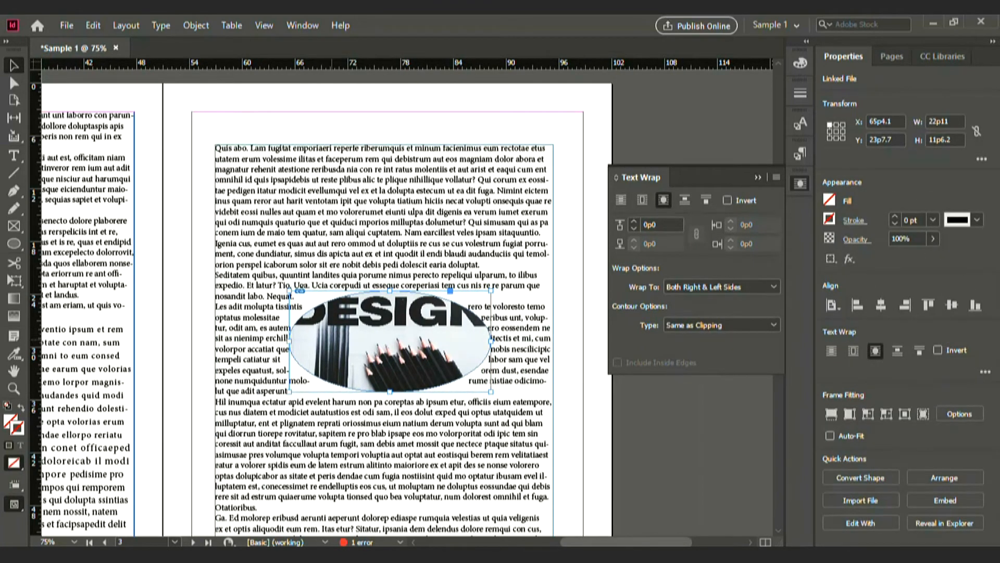
pyautogui.click(635, 221)
pyautogui.click(634, 221)
pyautogui.click(634, 221)
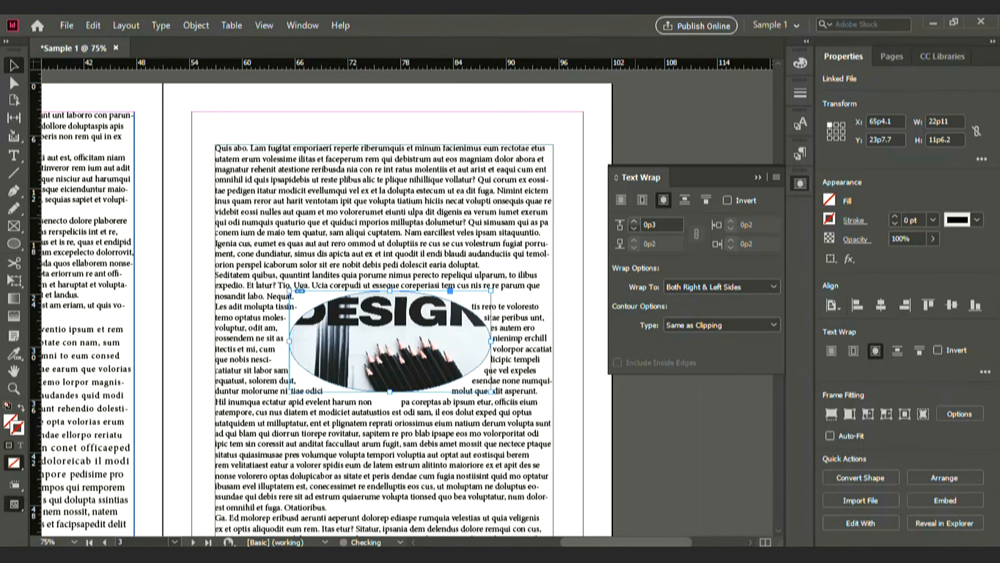
pyautogui.click(634, 221)
pyautogui.click(635, 221)
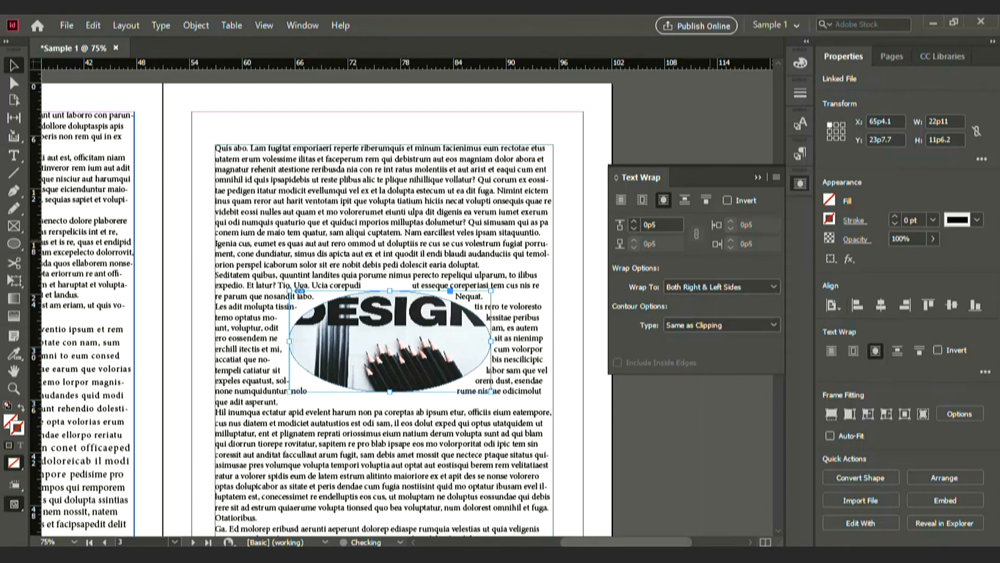
pyautogui.click(634, 221)
pyautogui.click(634, 221)
pyautogui.click(634, 222)
pyautogui.click(634, 222)
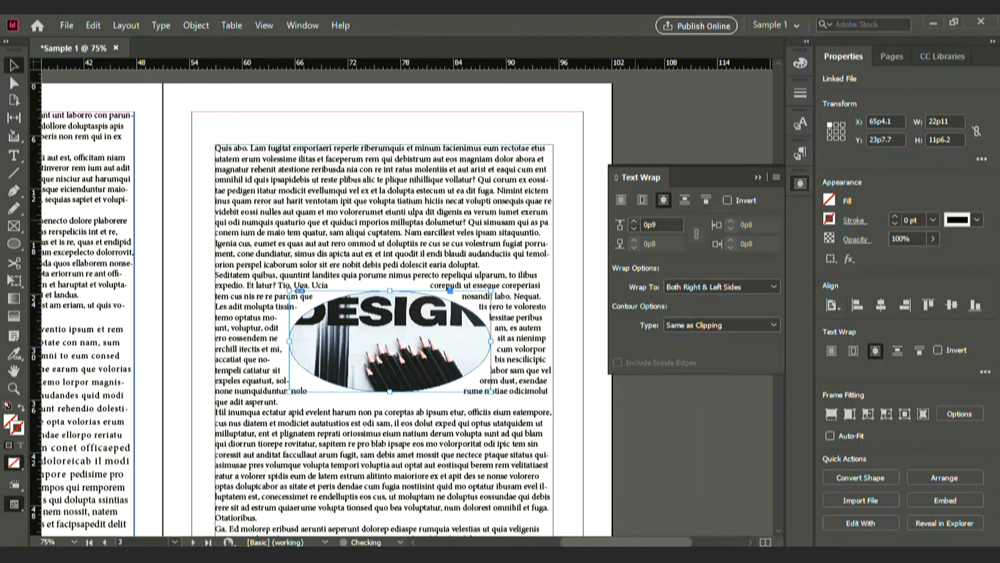
pyautogui.click(634, 221)
pyautogui.click(634, 222)
# - Deselect the ellipse image and show page 3 in Preview mode
pyautogui.click(582, 427)
pyautogui.scroll(-3, 375, 302)
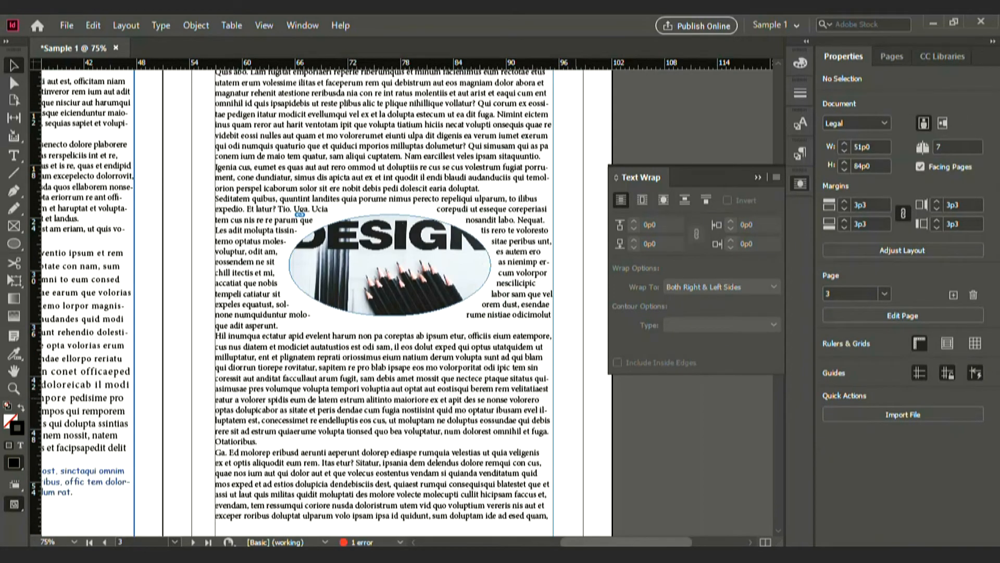
pyautogui.press('w')
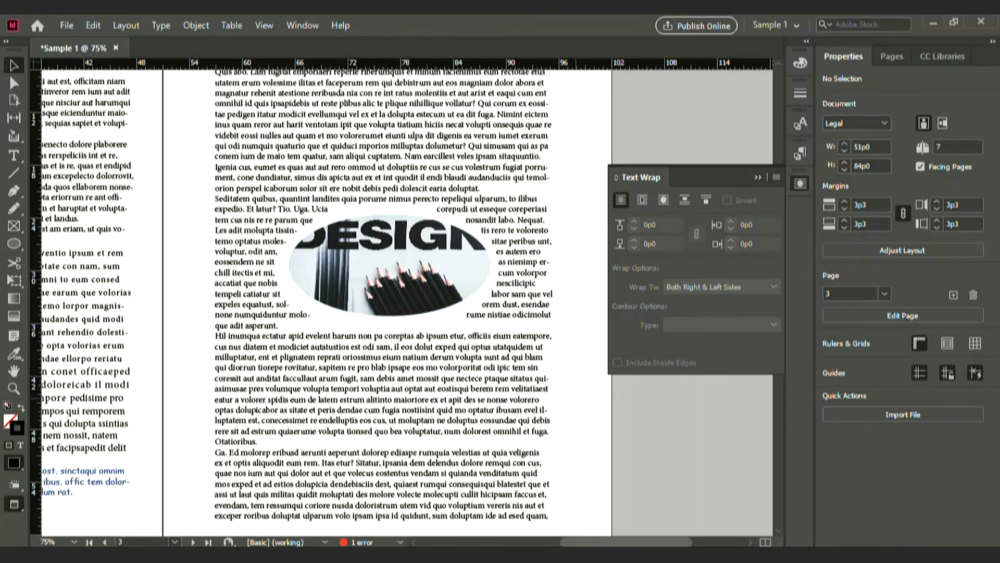
# - Draw a rectangle about 12p6 wide and 12p0 high in the empty area below the text on page 3
pyautogui.scroll(3, 375, 302)
pyautogui.scroll(-1, 408, 302)
pyautogui.scroll(-1, 408, 302)
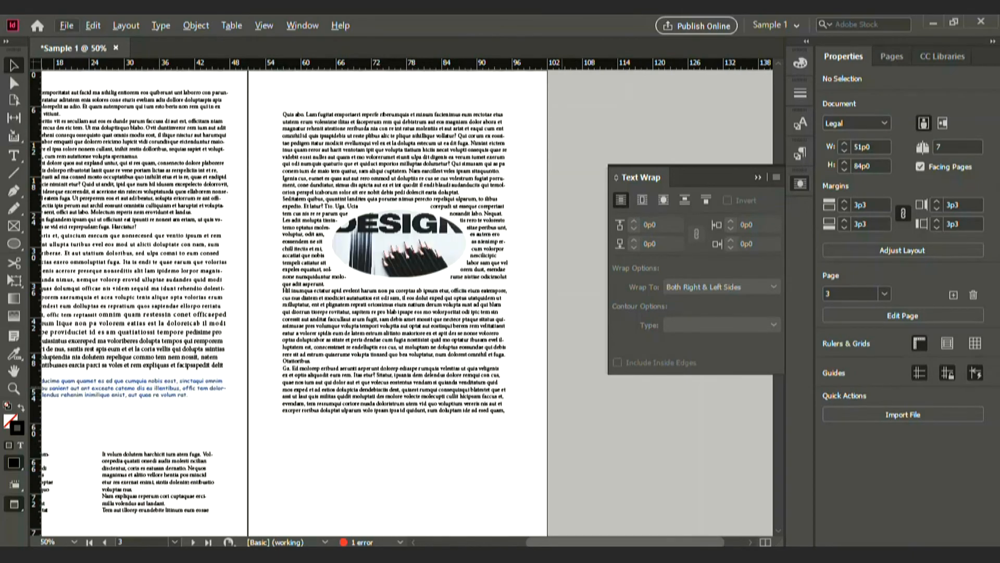
pyautogui.hscroll(-2, 408, 302)
pyautogui.hscroll(1, 408, 302)
pyautogui.scroll(-1, 408, 303)
pyautogui.hscroll(1, 408, 303)
pyautogui.scroll(-1, 408, 302)
pyautogui.scroll(2, 408, 303)
pyautogui.scroll(1, 369, 467)
pyautogui.scroll(-3, 408, 303)
pyautogui.press('m')
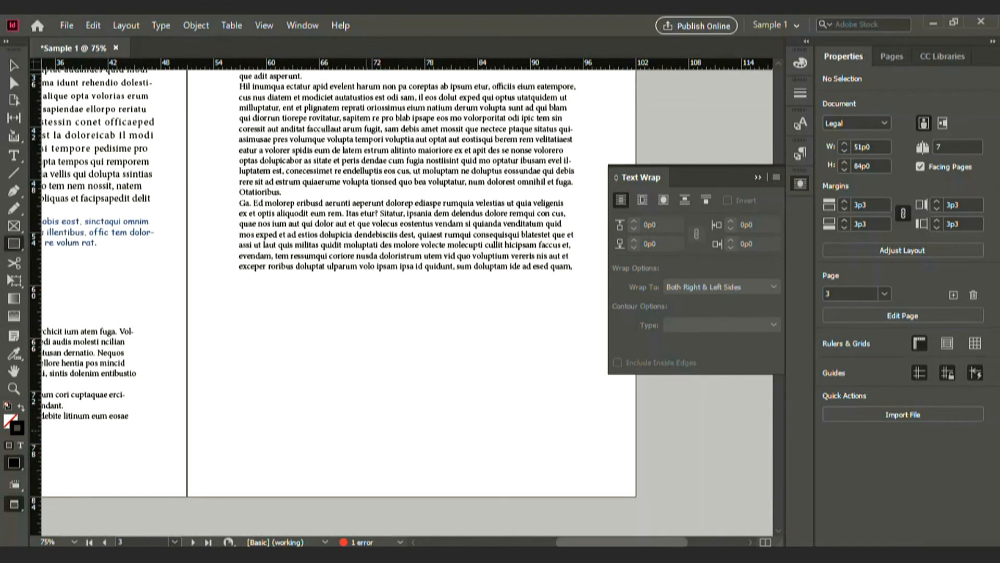
pyautogui.moveTo(239, 288); pyautogui.dragTo(349, 394)
pyautogui.click(396, 366)
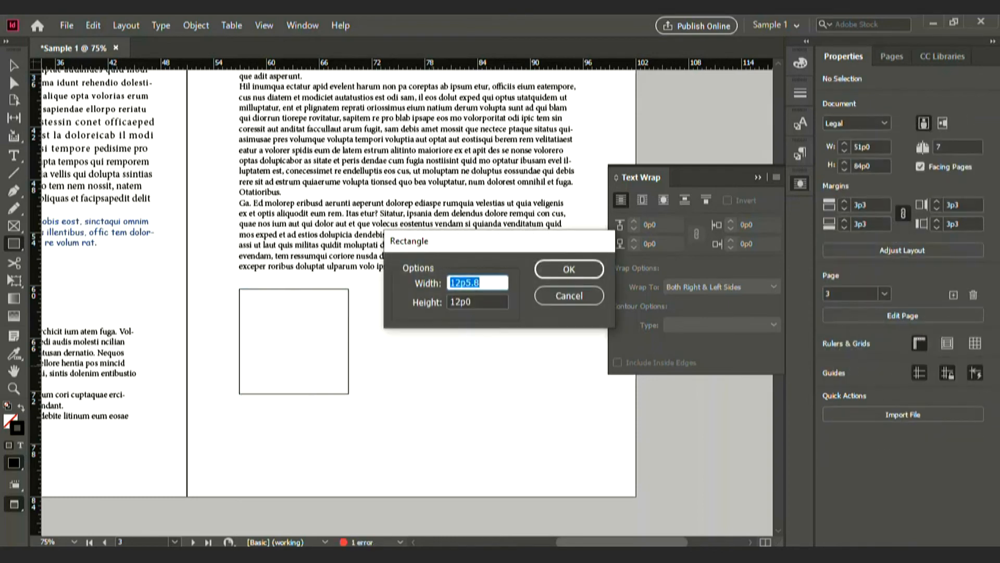
pyautogui.click(569, 295)
# - Return to Normal view mode and move the rectangle against page 3's left margin at X 54p3, Y 66p6
pyautogui.press('w')
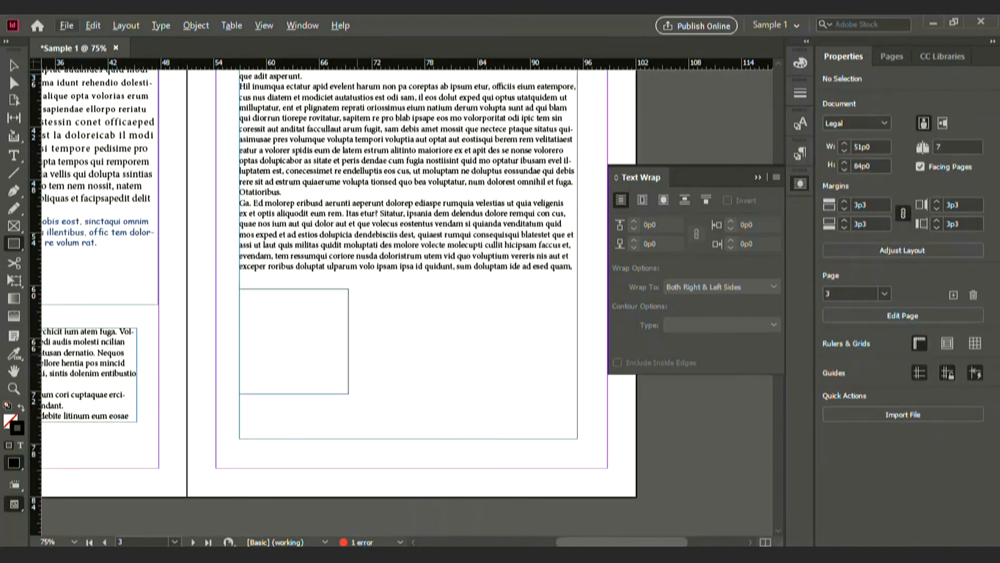
pyautogui.press('v')
pyautogui.click(389, 340)
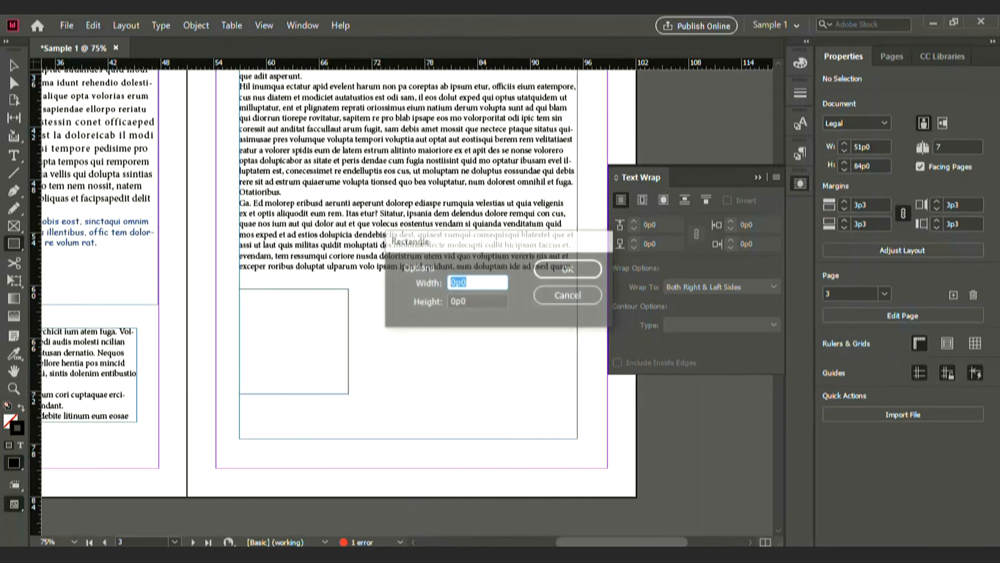
pyautogui.press('Escape')
pyautogui.press('v')
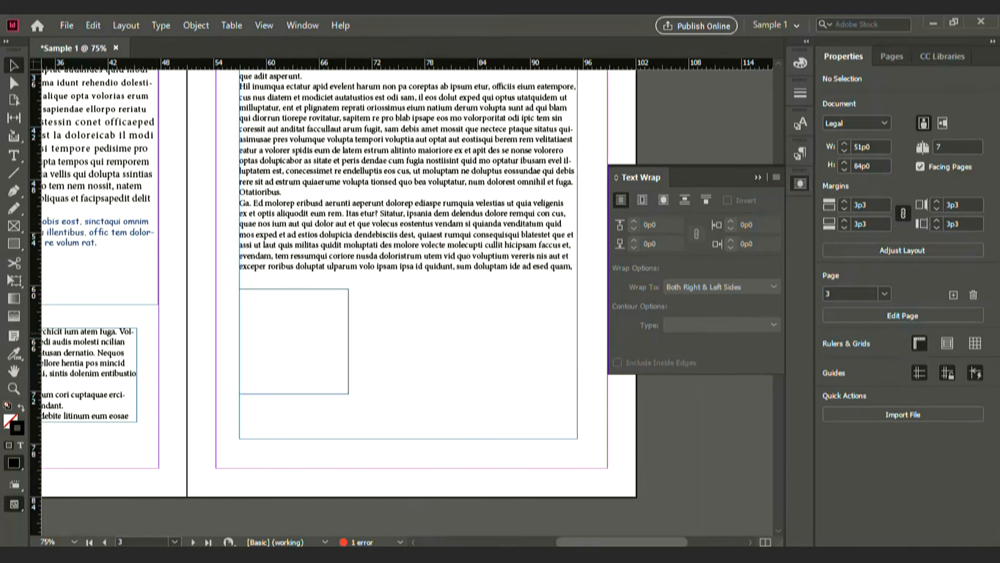
pyautogui.click(349, 334)
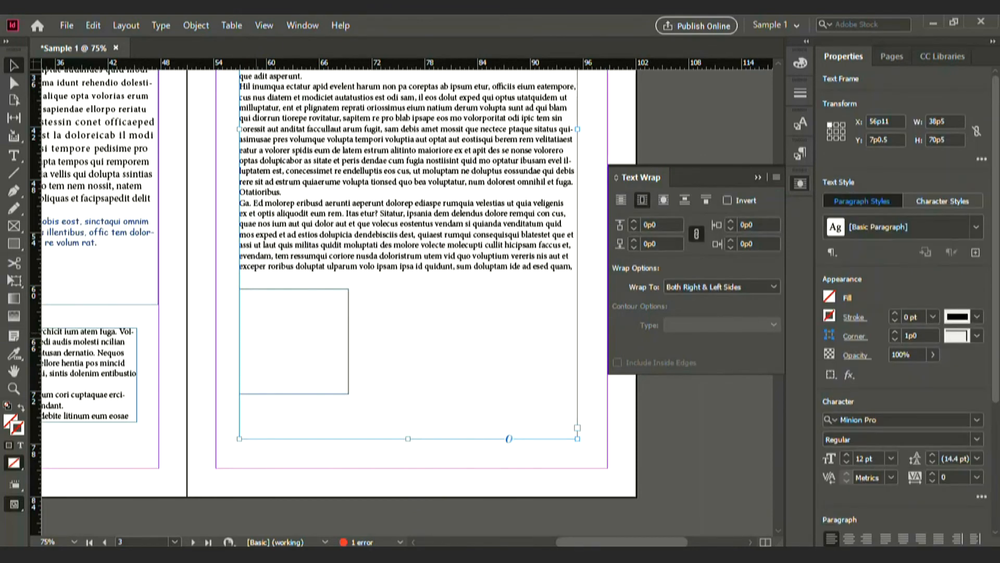
pyautogui.moveTo(348, 360); pyautogui.dragTo(326, 388)
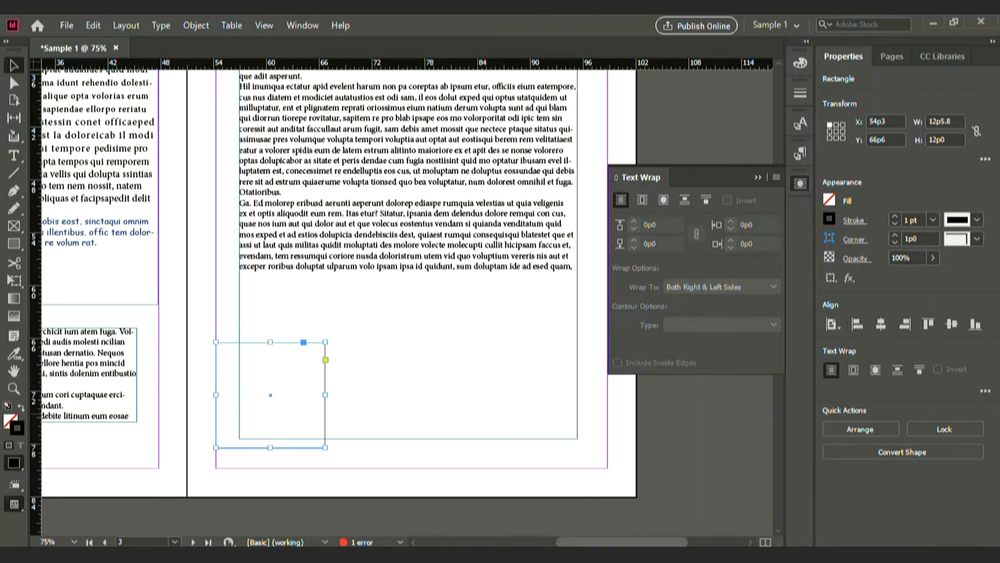
# - Draw a second rectangle about 19p1 by 11p6 beside the first, with their top edges level
pyautogui.click(13, 243)
pyautogui.moveTo(458, 421); pyautogui.dragTo(534, 443)
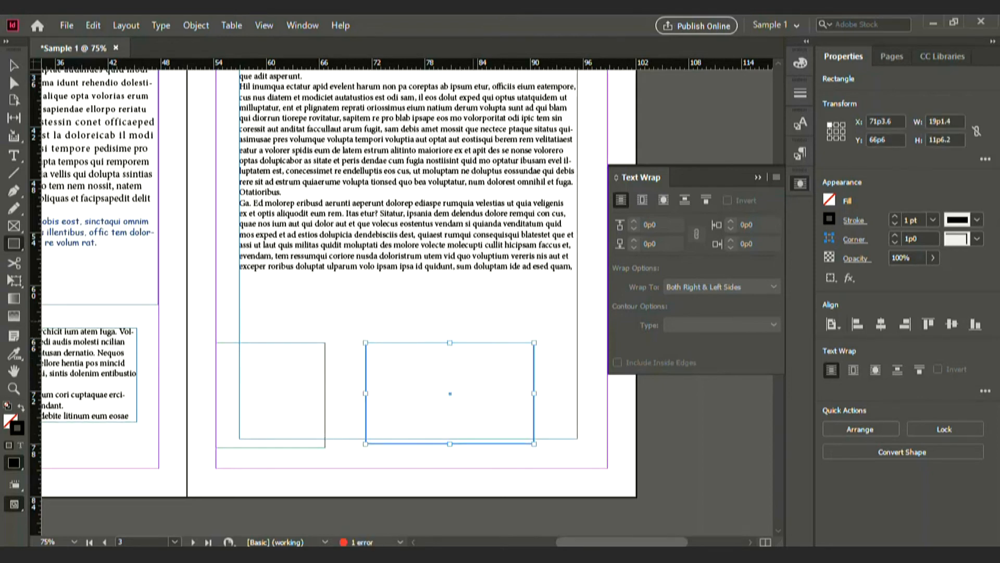
pyautogui.press('v')
# - Align the second rectangle to the right and bottom page margins and deselect it
pyautogui.click(449, 323)
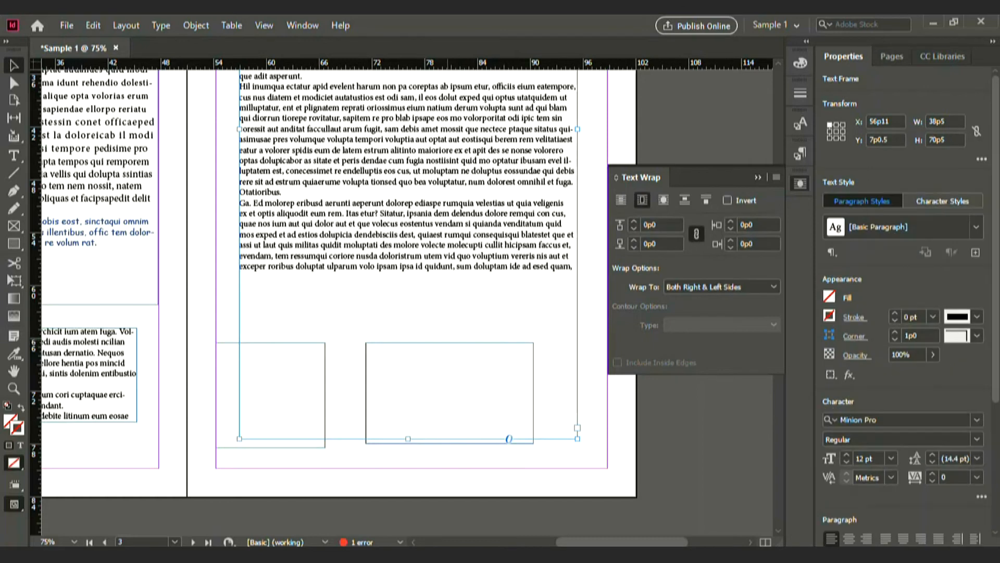
pyautogui.click(500, 342)
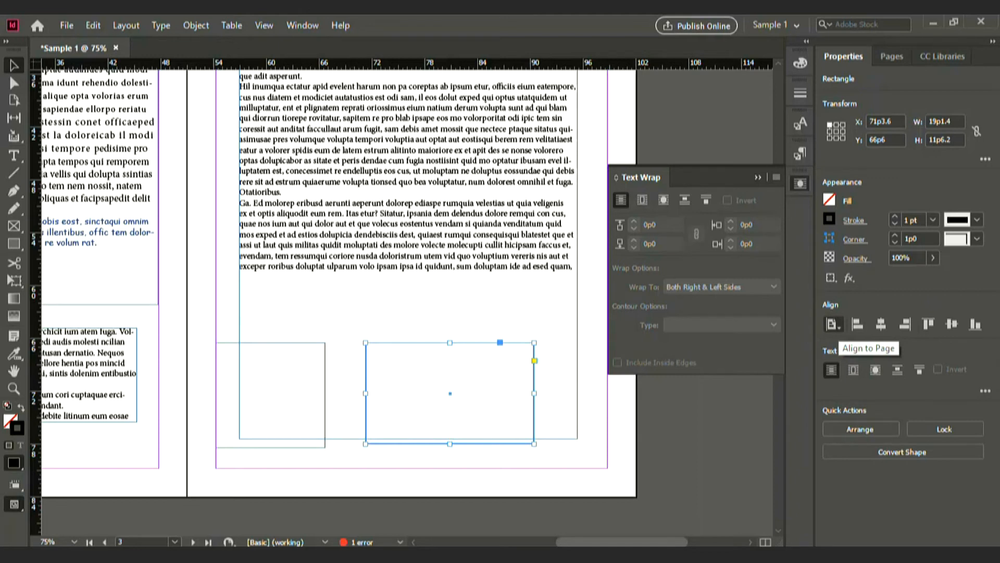
pyautogui.click(832, 324)
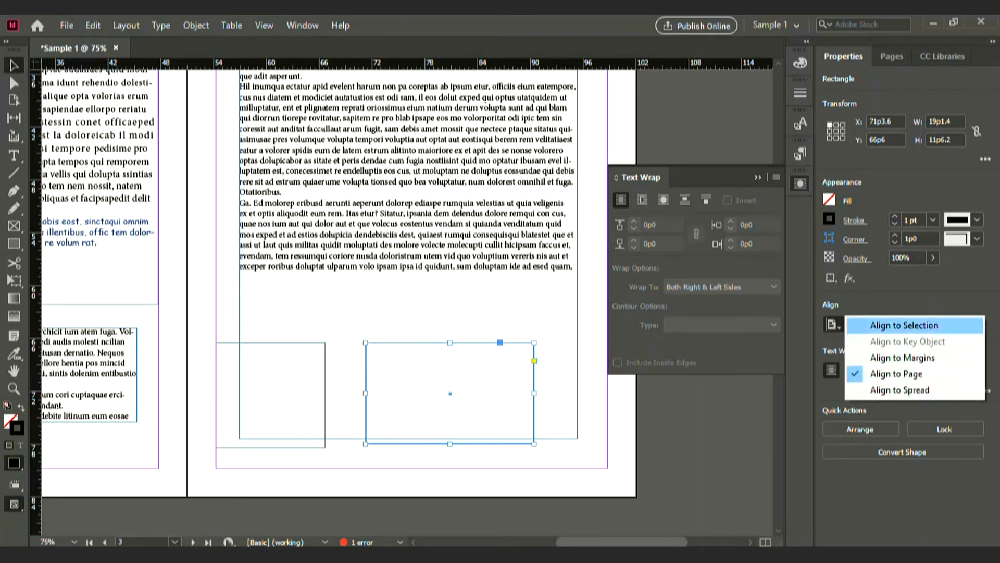
pyautogui.click(903, 357)
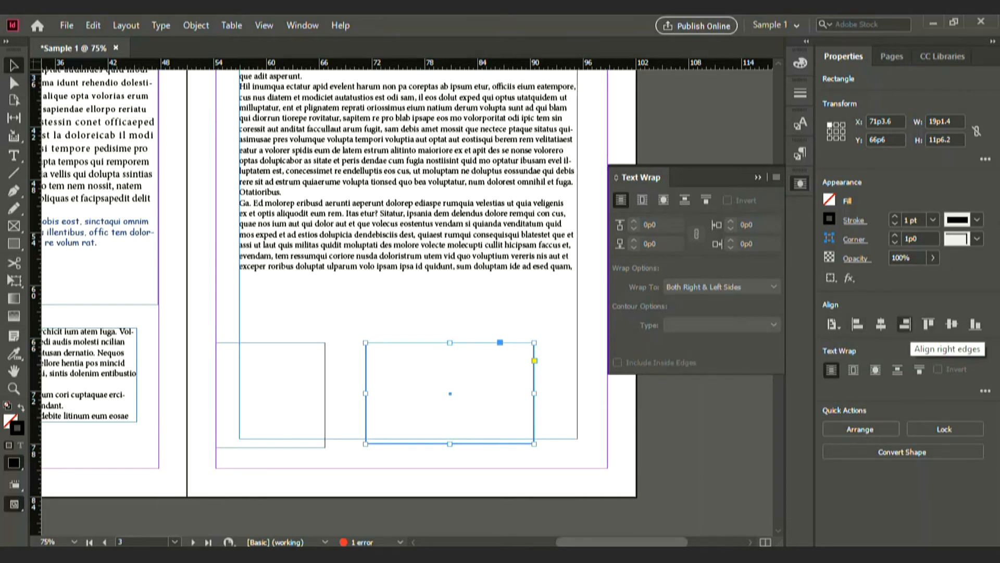
pyautogui.click(905, 324)
pyautogui.scroll(1, 333, 297)
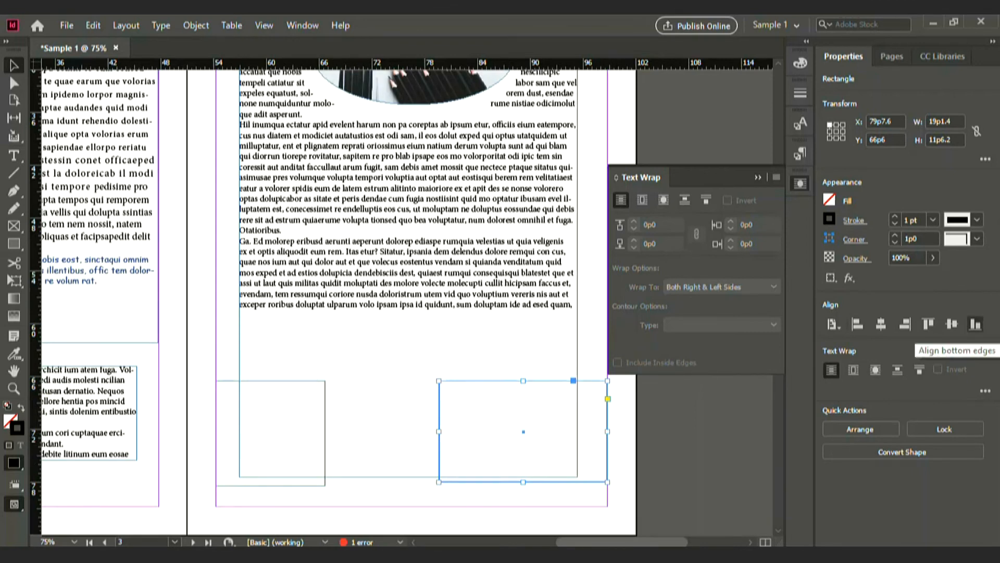
pyautogui.click(976, 324)
pyautogui.hotkey('ctrl', 'shift', 'a')
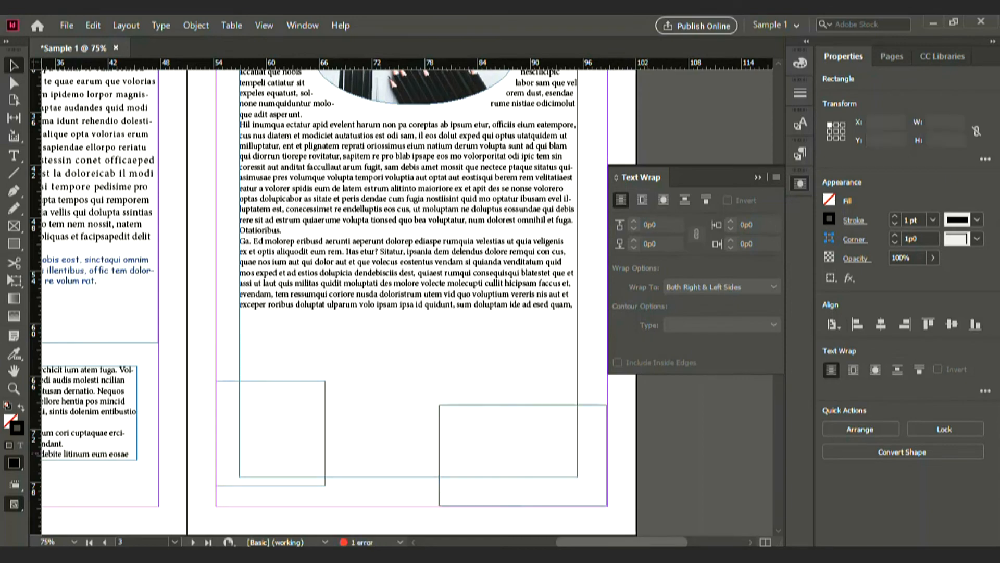
pyautogui.click(509, 476)
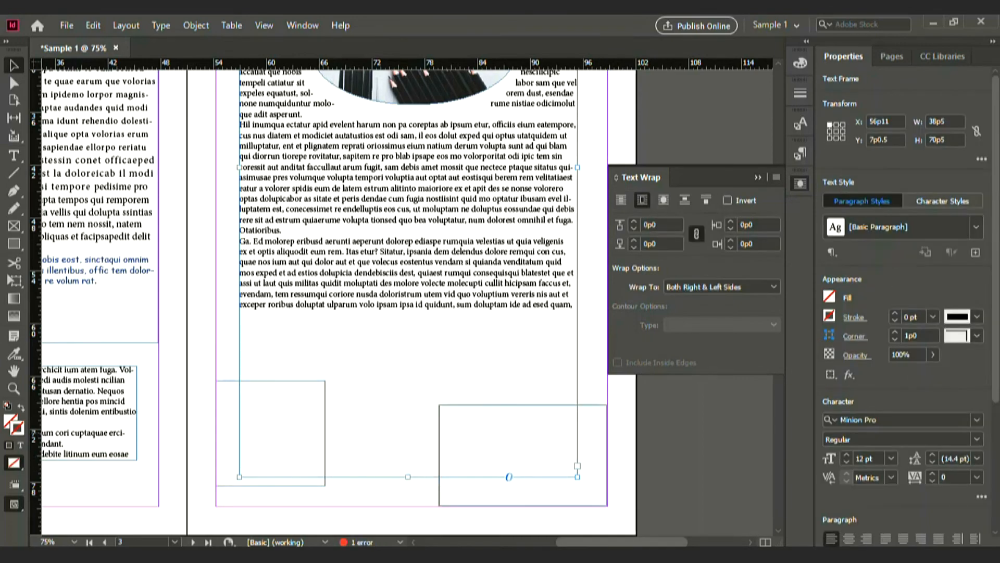
pyautogui.moveTo(509, 476); pyautogui.dragTo(519, 506)
pyautogui.hotkey('ctrl', 'z')
pyautogui.hotkey('ctrl', 'shift', 'a')
# - Align the first rectangle to the bottom margin, and after that to the page's left and bottom edges
pyautogui.moveTo(225, 366); pyautogui.dragTo(232, 401)
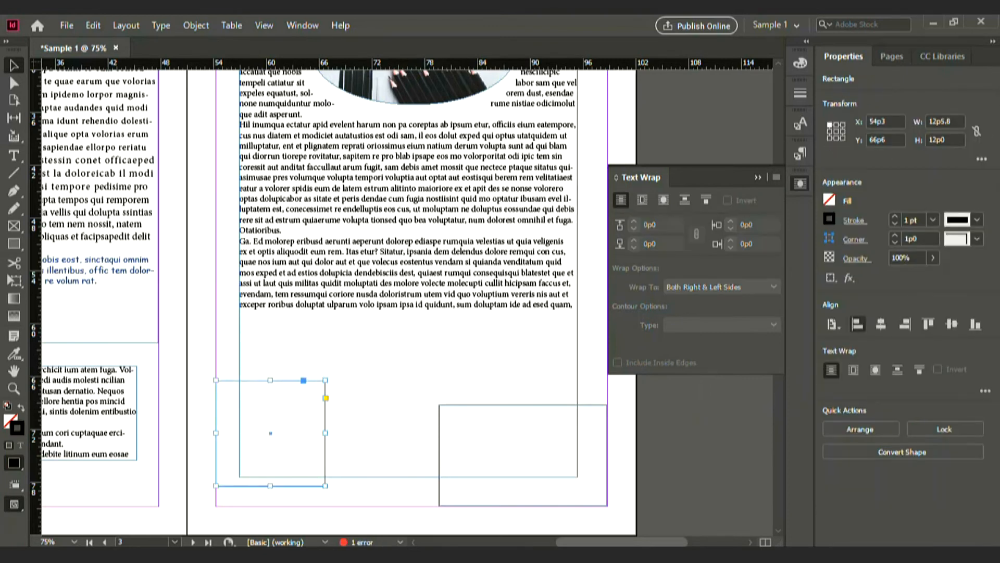
pyautogui.click(975, 325)
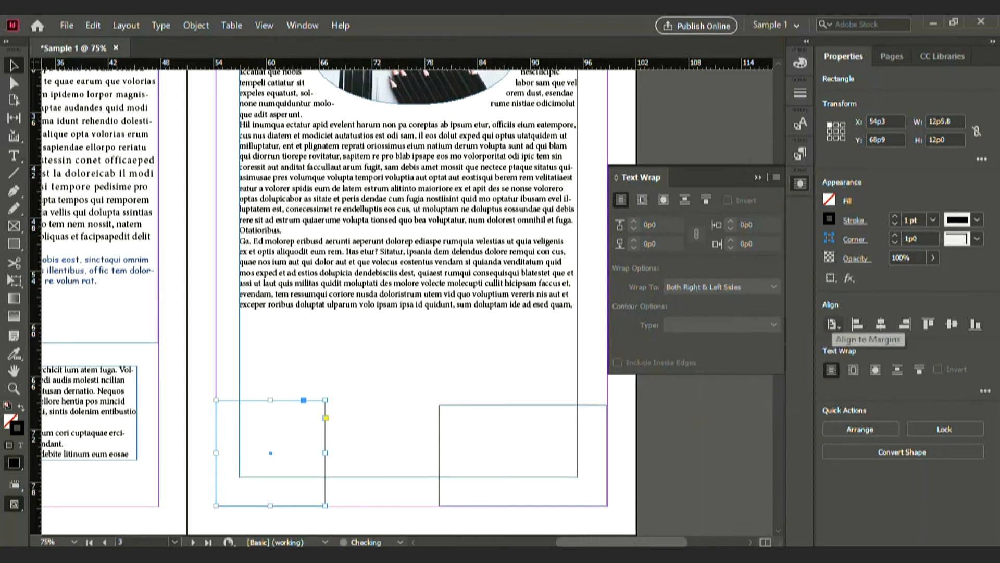
pyautogui.click(832, 324)
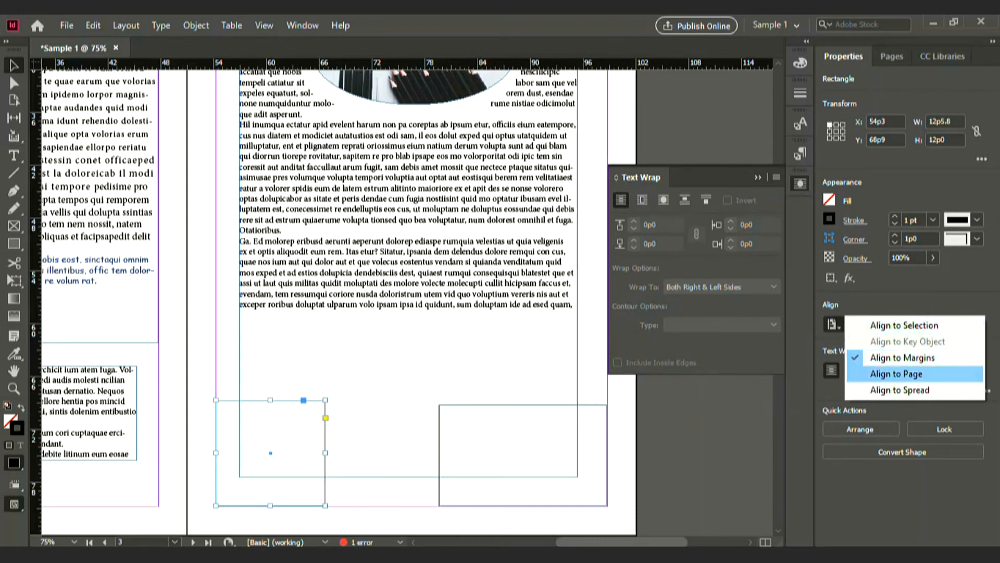
pyautogui.click(904, 374)
pyautogui.scroll(-2, 334, 302)
pyautogui.click(857, 324)
pyautogui.click(975, 324)
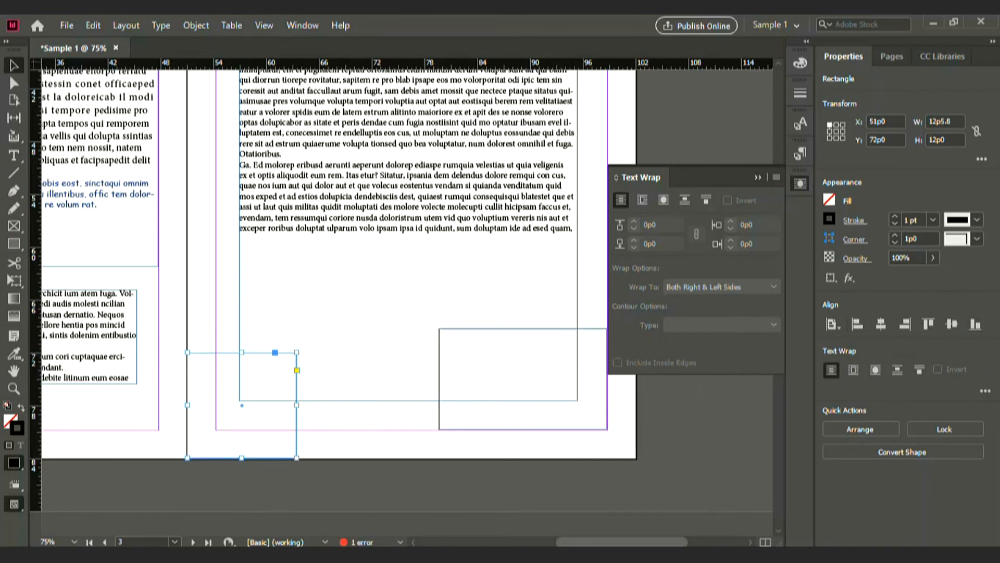
# - Fill the first rectangle with the C=100 M=0 Y=0 K=0 cyan swatch
pyautogui.click(828, 219)
pyautogui.click(828, 219)
pyautogui.click(829, 199)
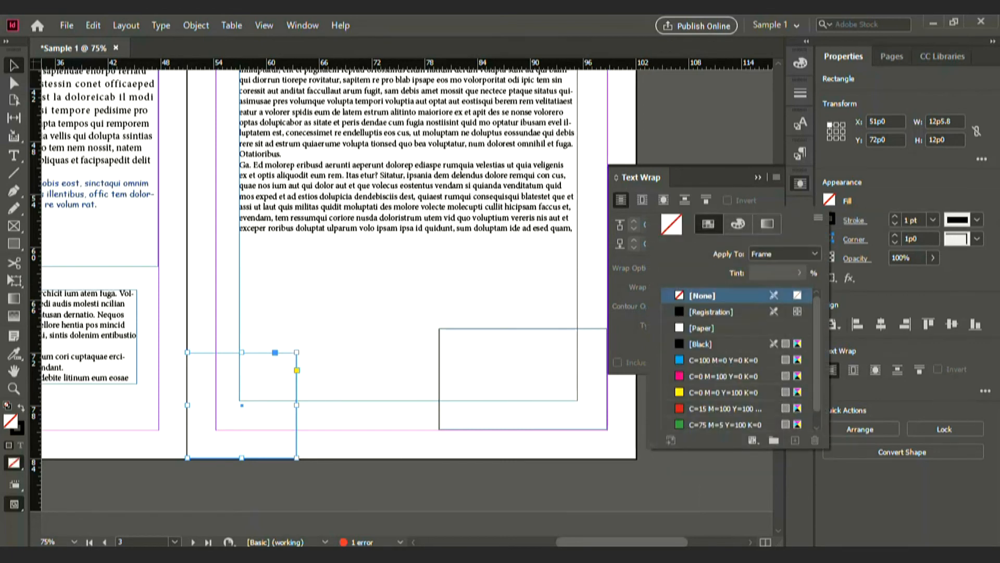
pyautogui.click(724, 360)
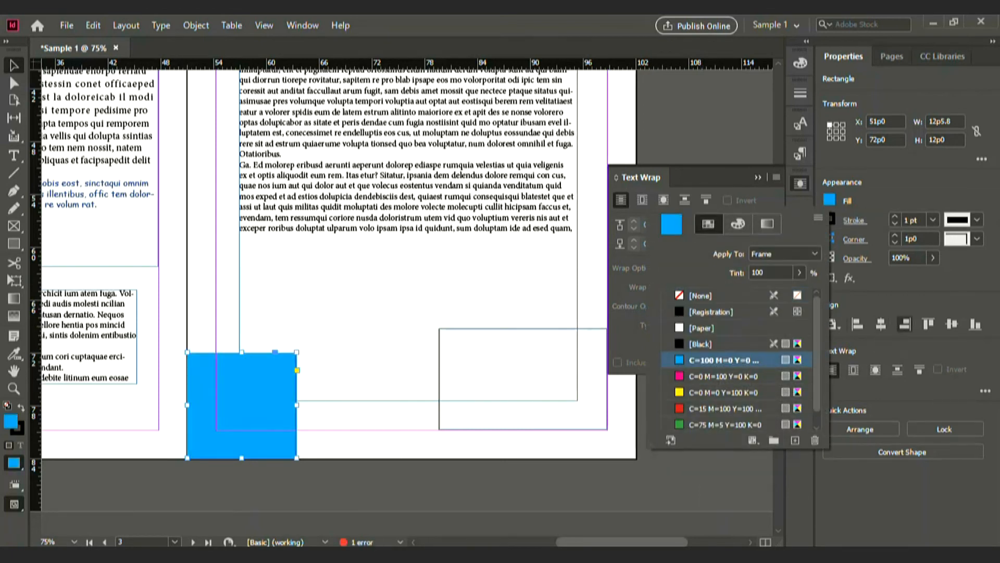
pyautogui.press('Escape')
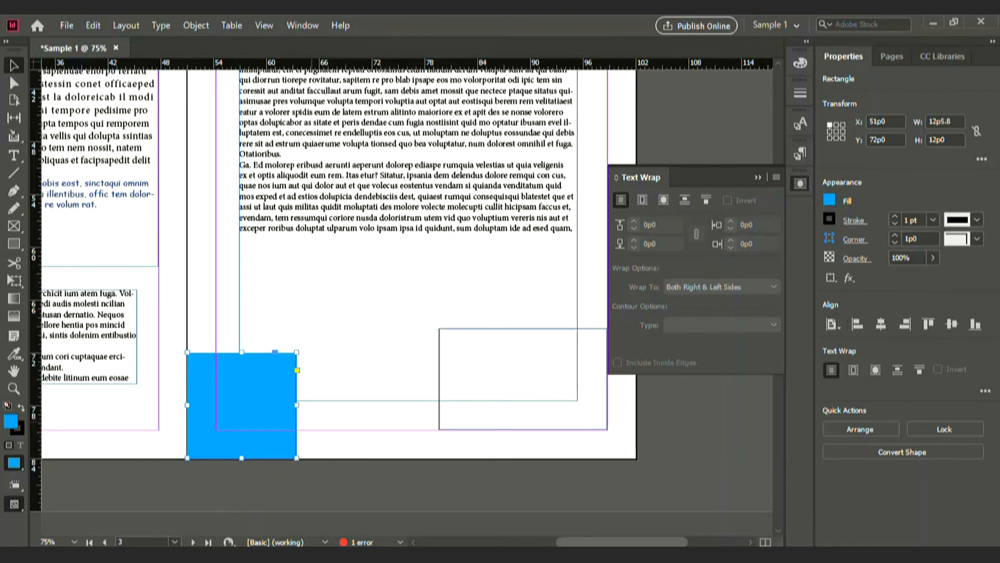
# - Inspect the blue rectangle's outline up close, set its stroke weight to 10 pt, and deselect it
pyautogui.click(312, 422)
pyautogui.scroll(4, 294, 403)
pyautogui.scroll(4, 306, 301)
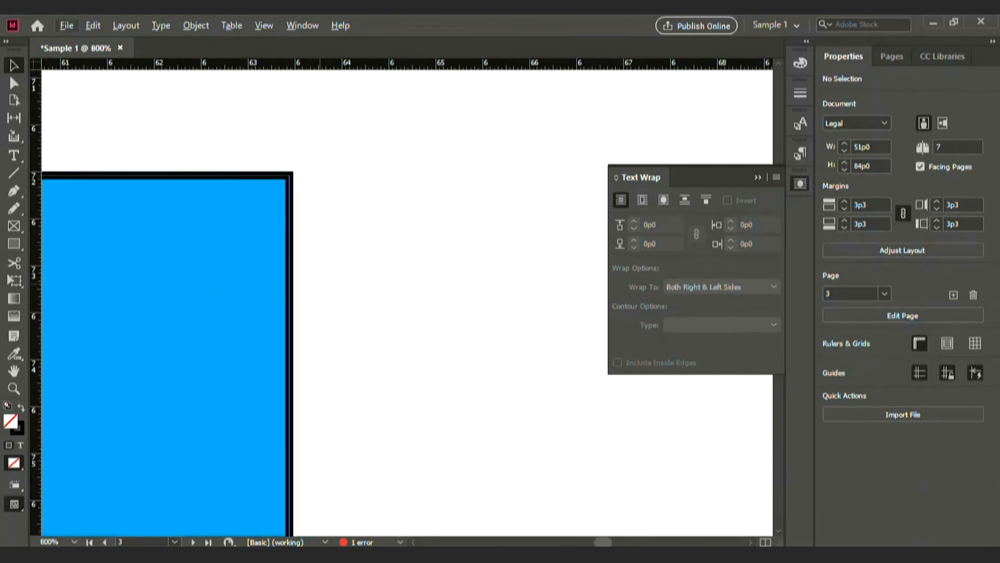
pyautogui.press('alt')
pyautogui.scroll(-3, 306, 325)
pyautogui.scroll(-3, 307, 352)
pyautogui.moveTo(315, 416); pyautogui.dragTo(246, 384)
pyautogui.scroll(-1, 409, 397)
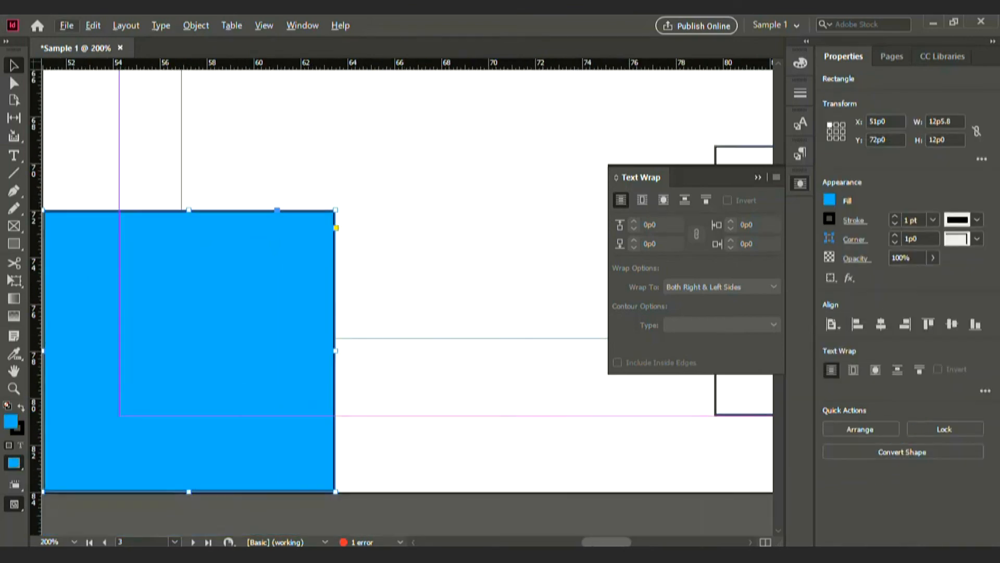
pyautogui.click(933, 220)
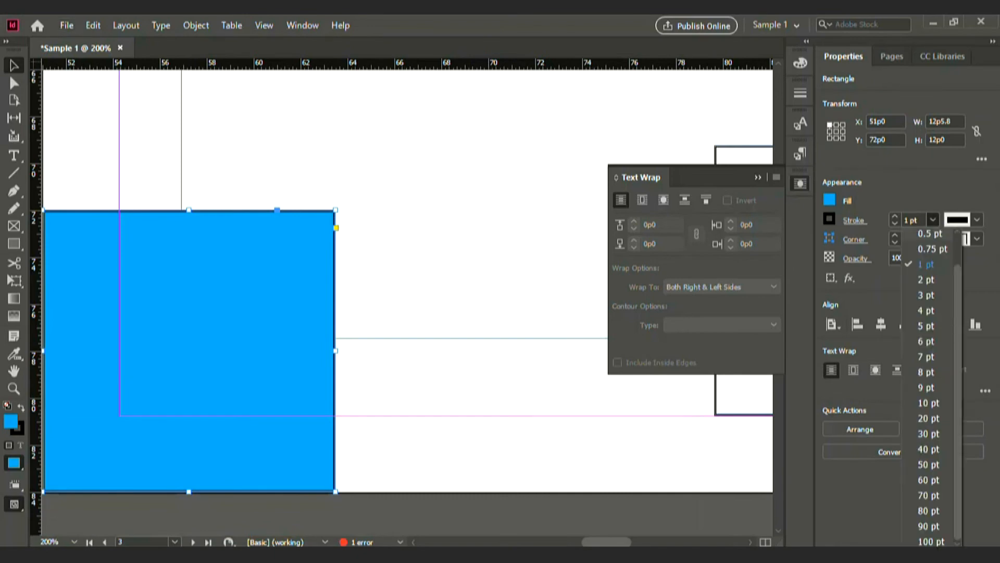
pyautogui.click(928, 402)
pyautogui.click(412, 359)
pyautogui.scroll(-2, 408, 360)
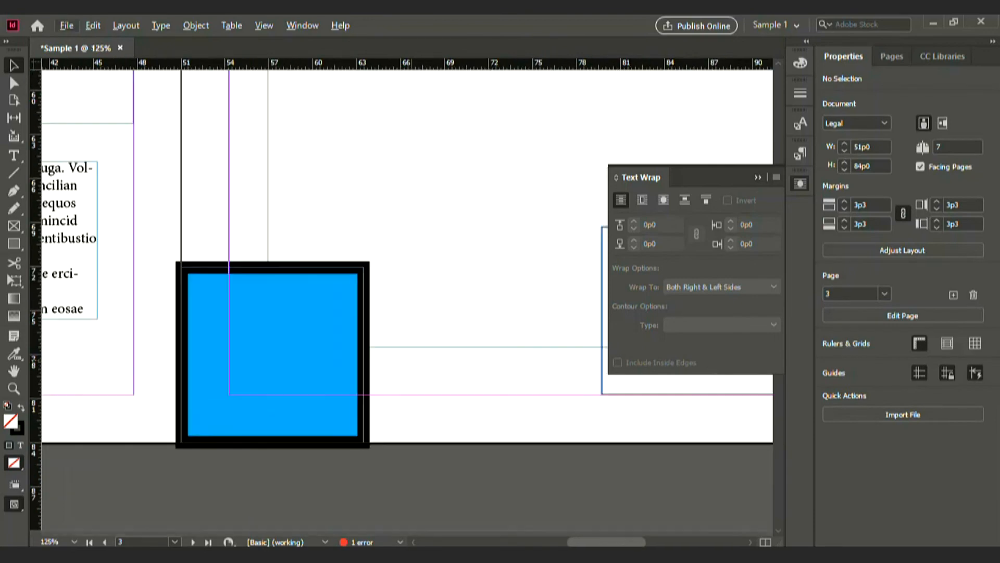
pyautogui.hscroll(5, 408, 360)
pyautogui.scroll(-1, 336, 354)
pyautogui.moveTo(400, 347); pyautogui.dragTo(471, 393)
pyautogui.hotkey('ctrl', 'z')
pyautogui.hotkey('ctrl', 'shift', 'a')
# - Align the unfilled second rectangle to the page's bottom and right edges
pyautogui.hscroll(-2, 368, 360)
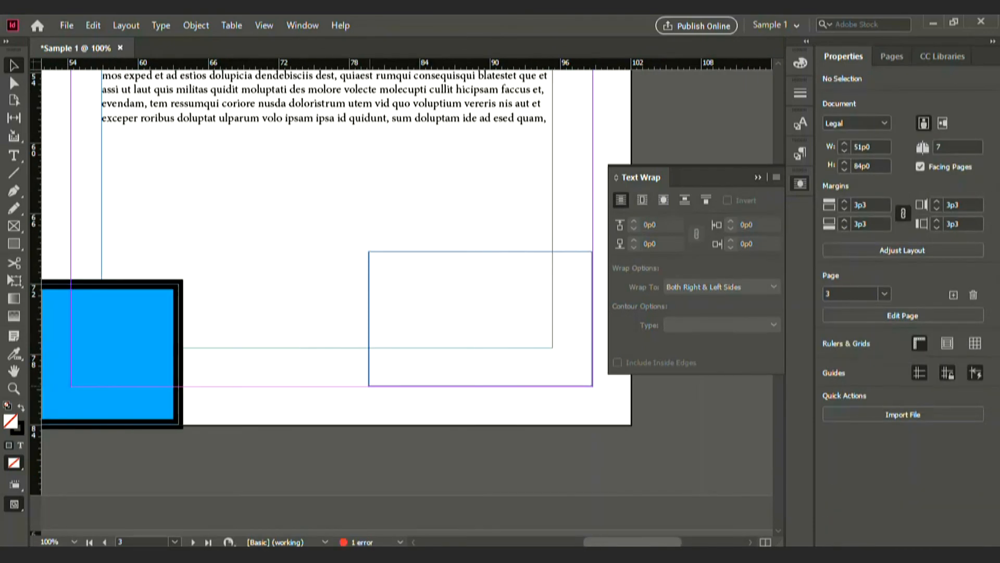
pyautogui.click(369, 360)
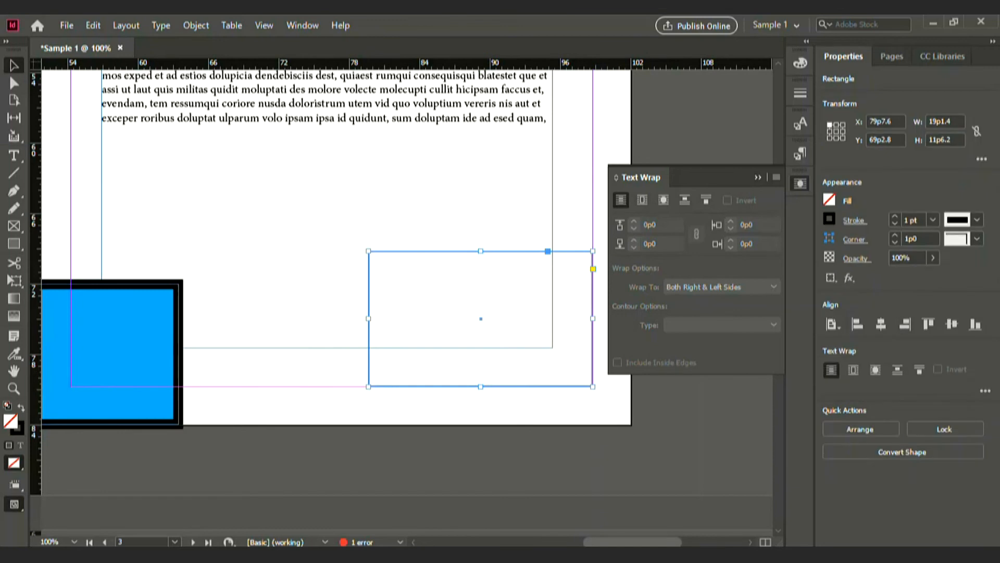
pyautogui.click(975, 324)
pyautogui.click(905, 324)
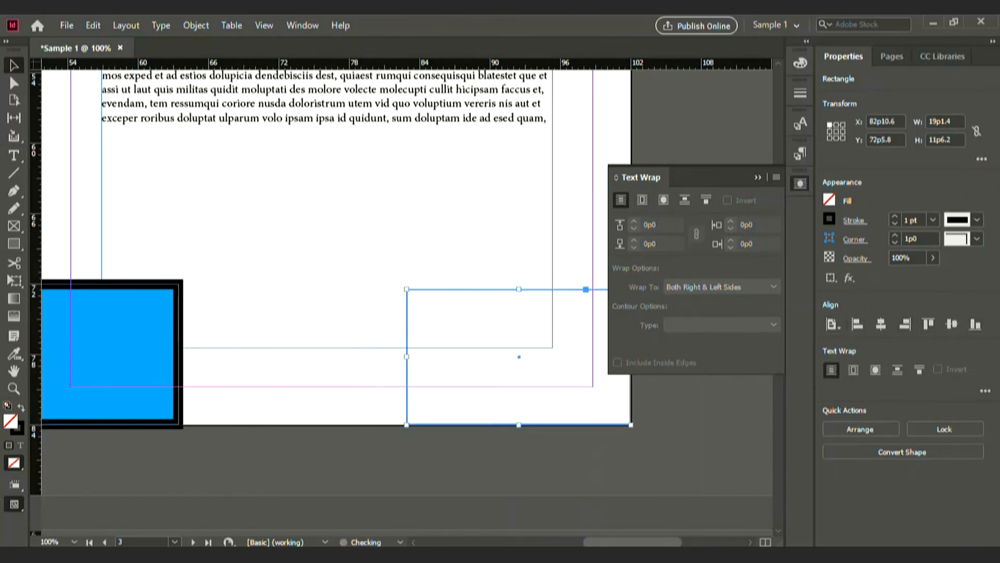
# - Fill the second rectangle with the red C=15 M=100 Y=100 swatch
pyautogui.click(830, 200)
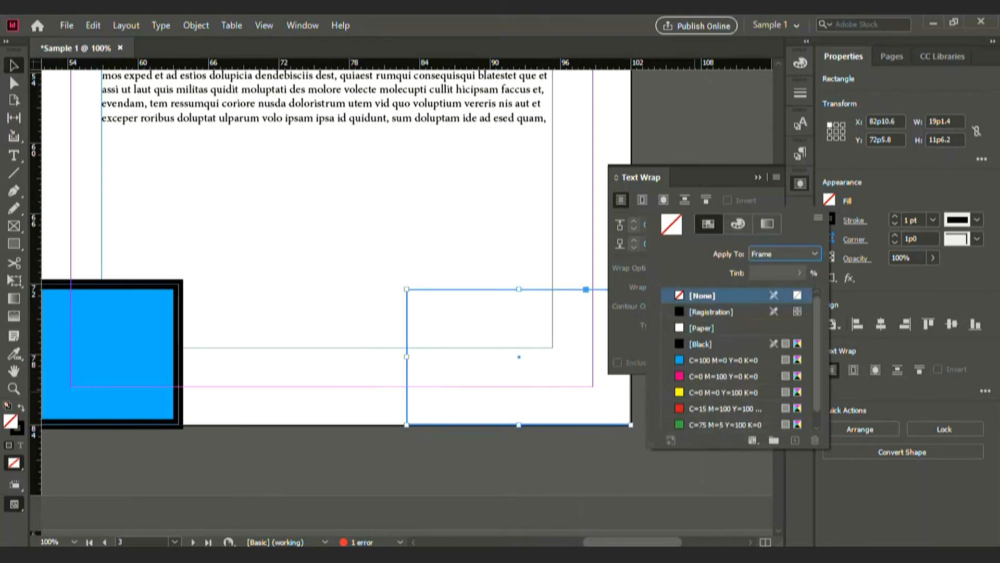
pyautogui.click(724, 409)
pyautogui.press('Escape')
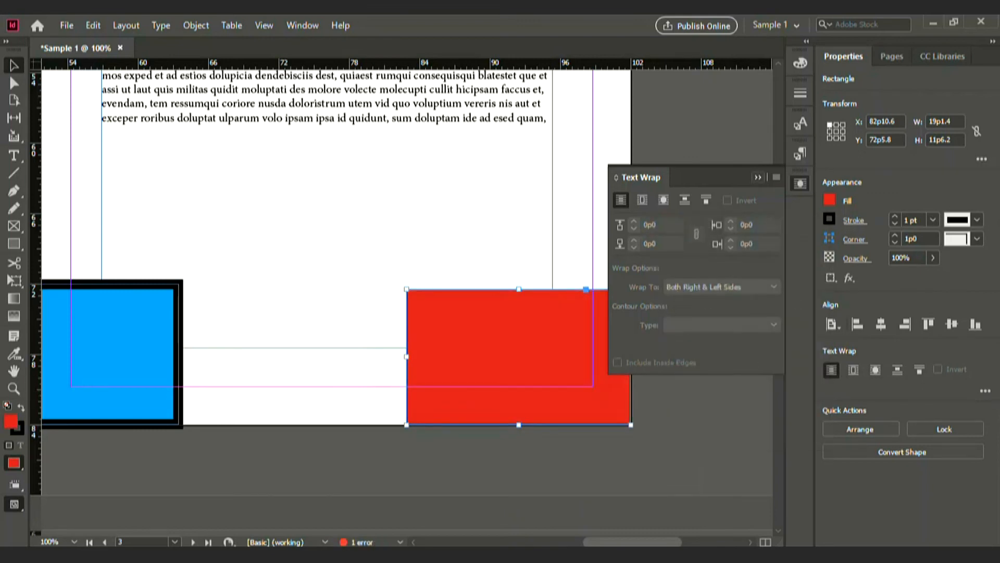
# - Collapse the floating Text Wrap panel and deselect the red rectangle
pyautogui.click(758, 177)
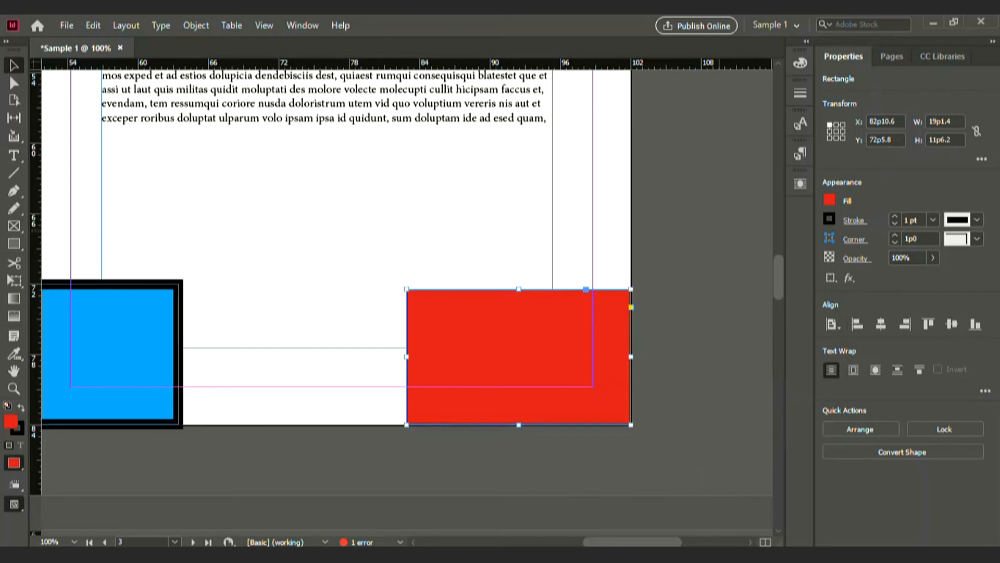
pyautogui.click(719, 231)
pyautogui.hscroll(-2, 407, 245)
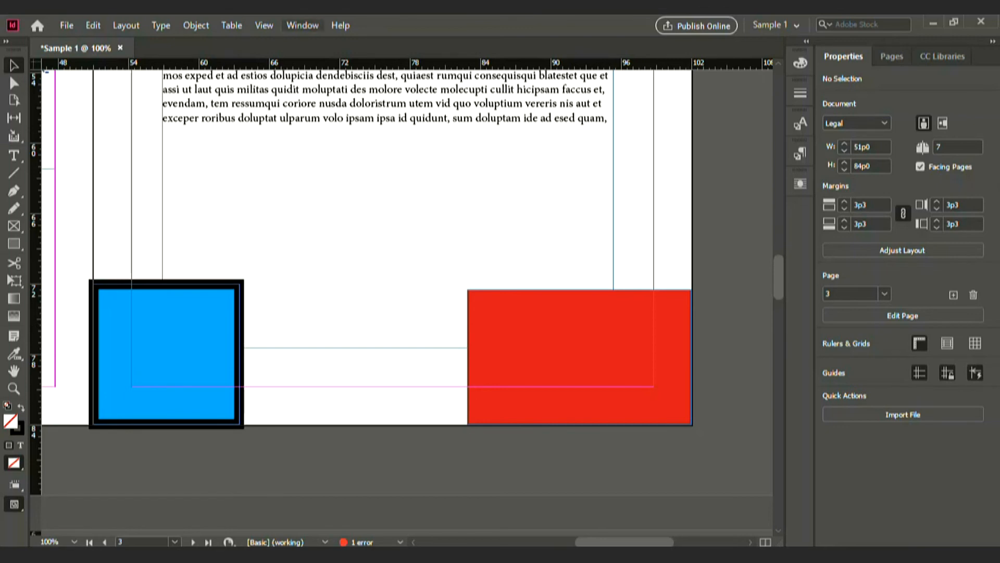
# - Switch to the Advanced workspace and select the red rectangle on page 3
pyautogui.click(774, 25)
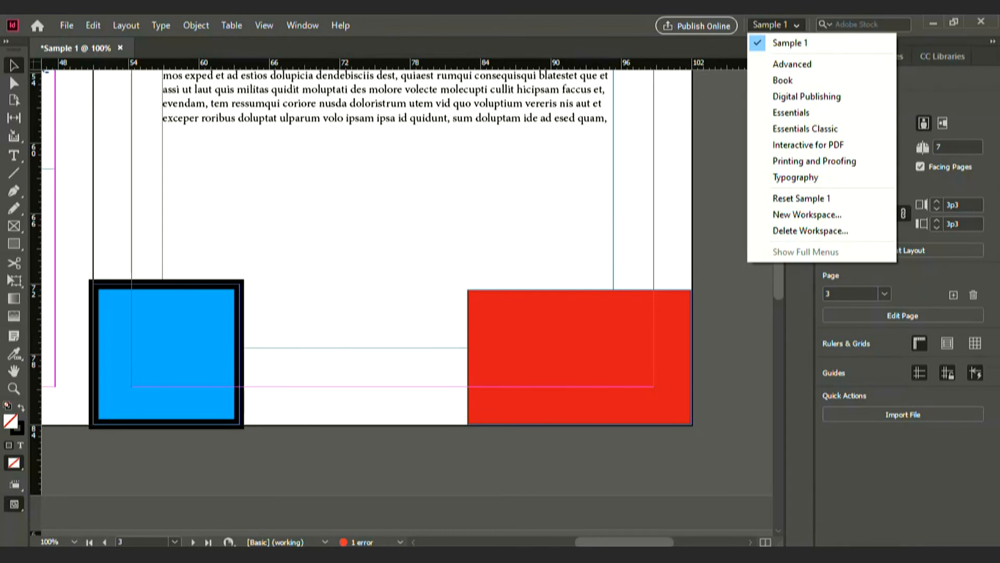
pyautogui.click(792, 63)
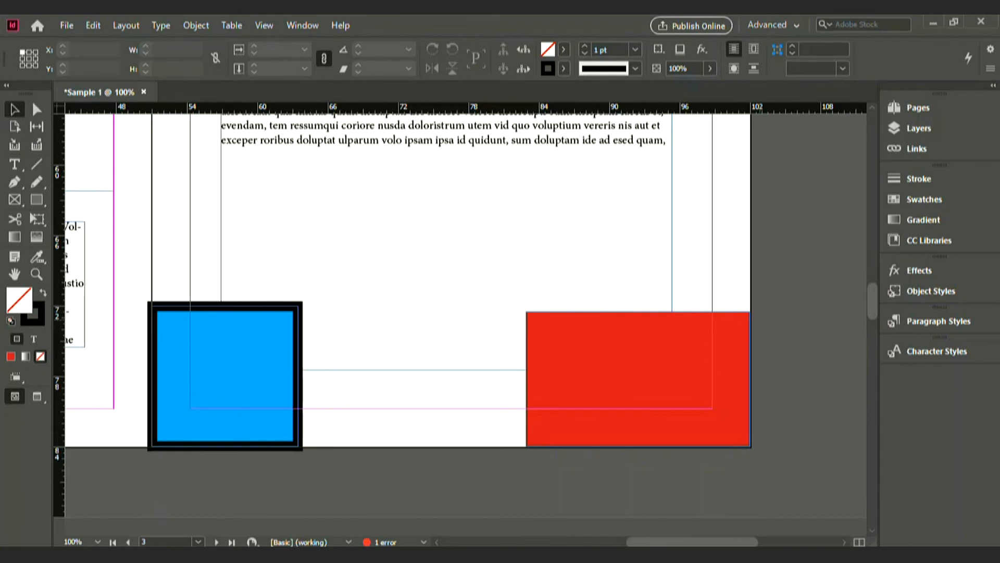
pyautogui.click(743, 341)
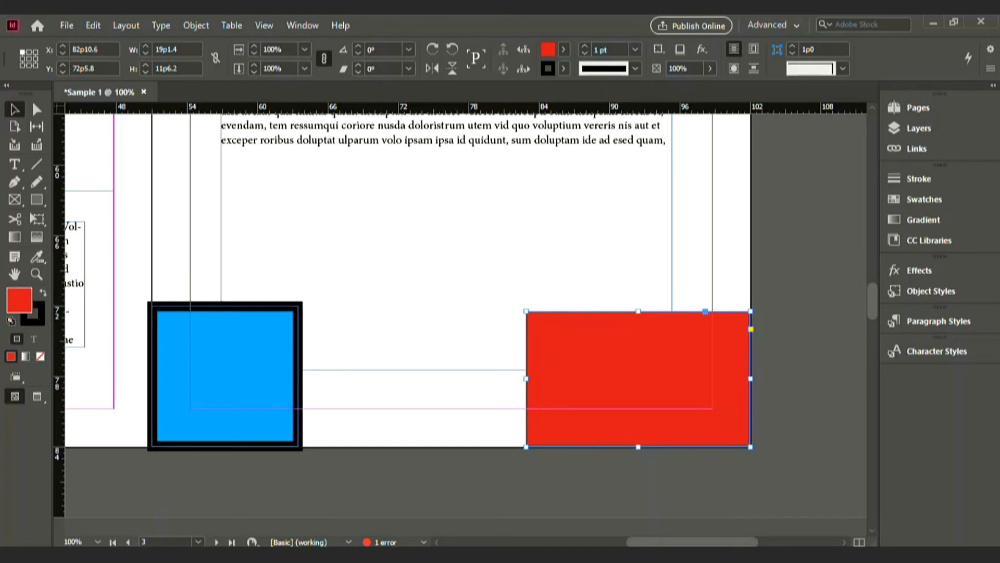
# - Set the red rectangle's X position to 82p8 and its width to 18p9
pyautogui.click(88, 49)
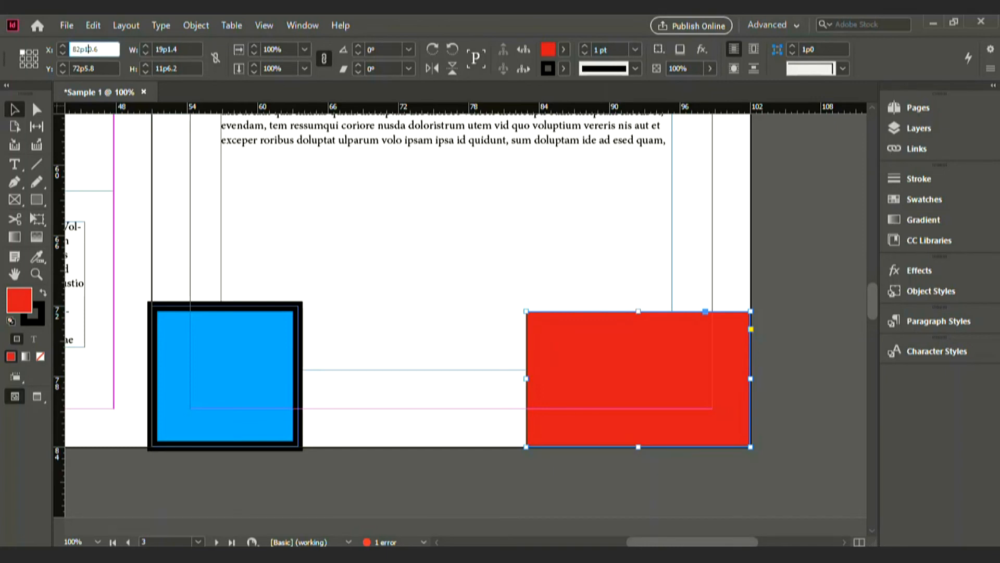
pyautogui.press('Up')
pyautogui.press('Up')
pyautogui.press('Up')
pyautogui.press('Down')
pyautogui.press('Down')
pyautogui.click(63, 53)
pyautogui.click(63, 53)
pyautogui.click(62, 52)
pyautogui.click(145, 53)
pyautogui.click(145, 53)
pyautogui.click(146, 53)
pyautogui.click(145, 53)
pyautogui.press('Down')
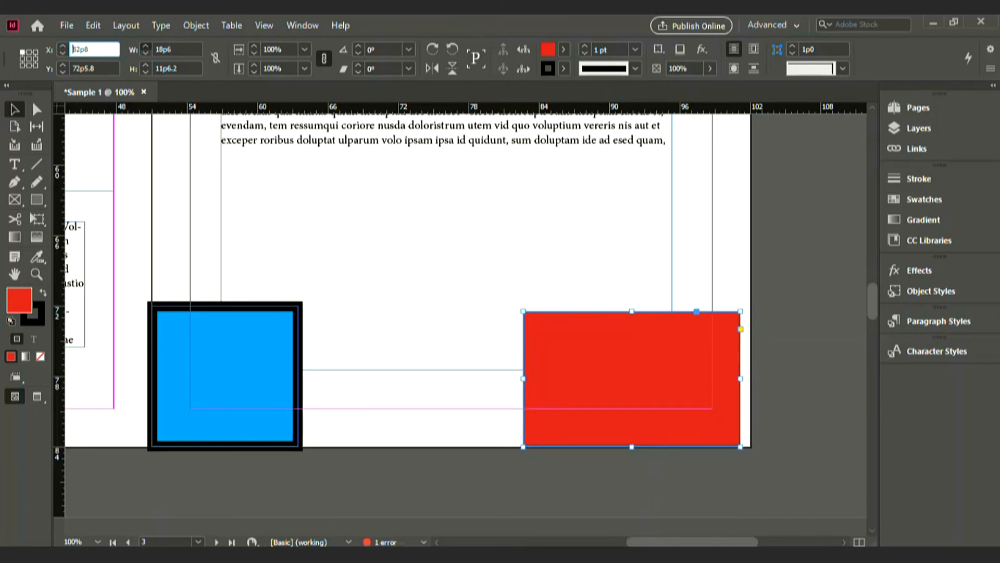
pyautogui.click(279, 49)
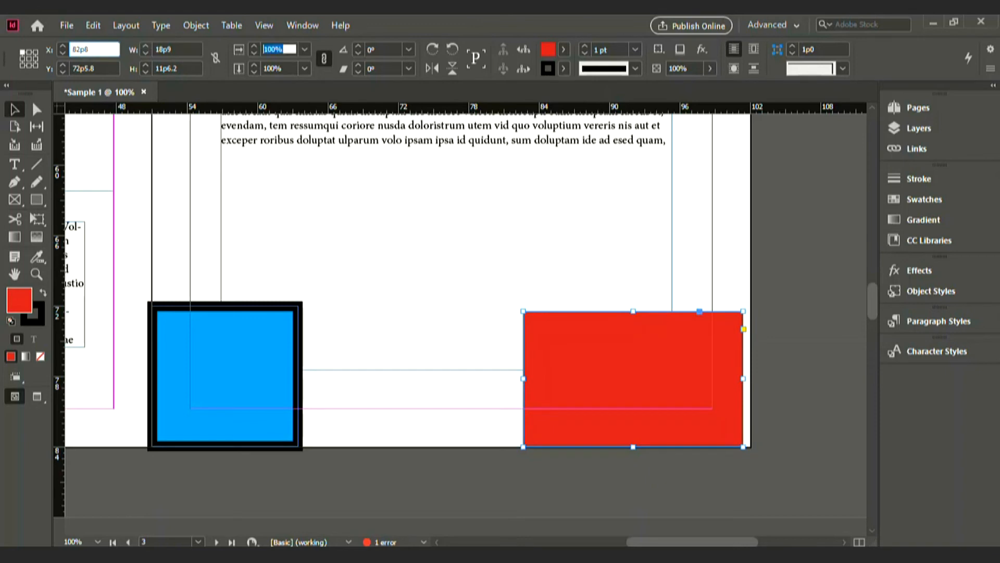
pyautogui.press('Escape')
# - Scale the red rectangle down in small increments to about 15p8 wide by 9p7 high
pyautogui.hotkey('ctrl', ',')
pyautogui.hotkey('ctrl', ',')
pyautogui.hotkey('ctrl', ',')
pyautogui.hotkey('ctrl', ',')
pyautogui.hotkey('ctrl', ',')
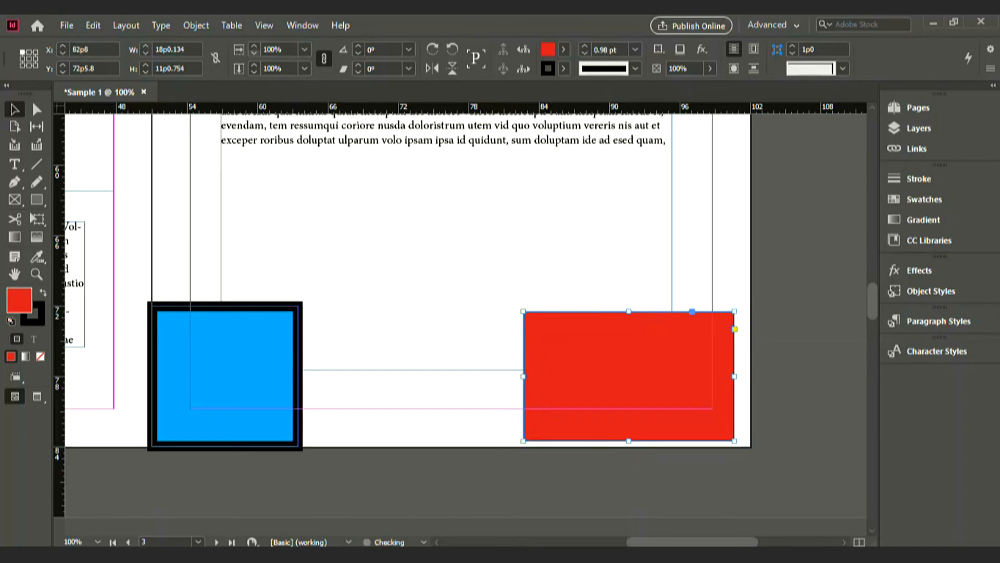
pyautogui.hotkey('ctrl', ',')
pyautogui.hotkey('ctrl', ',')
pyautogui.hotkey('ctrl', ',')
pyautogui.hotkey('ctrl', ',')
pyautogui.hotkey('ctrl', ',')
pyautogui.hotkey('ctrl', ',')
pyautogui.hotkey('ctrl', ',')
pyautogui.hotkey('ctrl', ',')
pyautogui.hotkey('ctrl', ',')
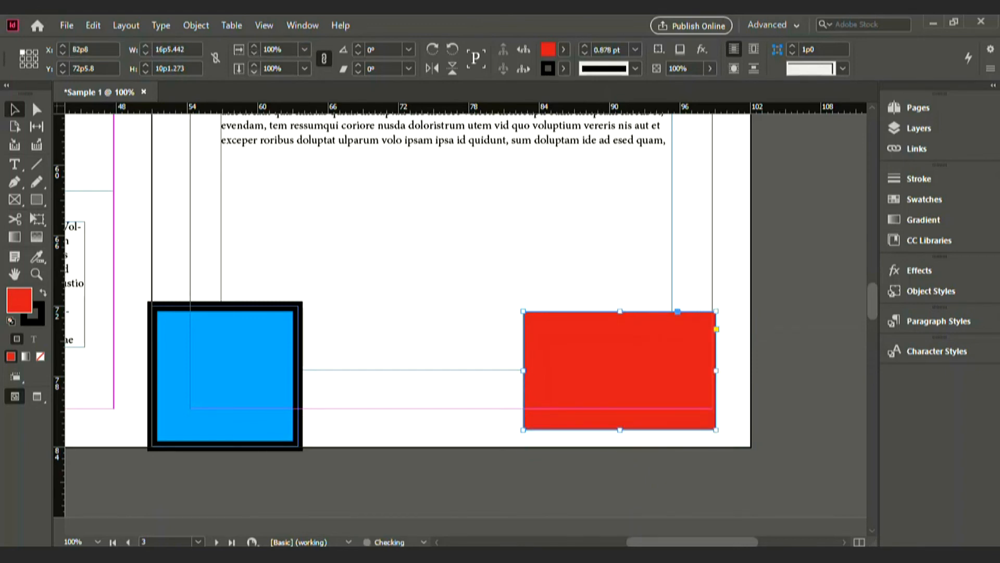
pyautogui.hotkey('ctrl', ',')
pyautogui.hotkey('ctrl', ',')
pyautogui.hotkey('ctrl', ',')
pyautogui.hotkey('ctrl', ',')
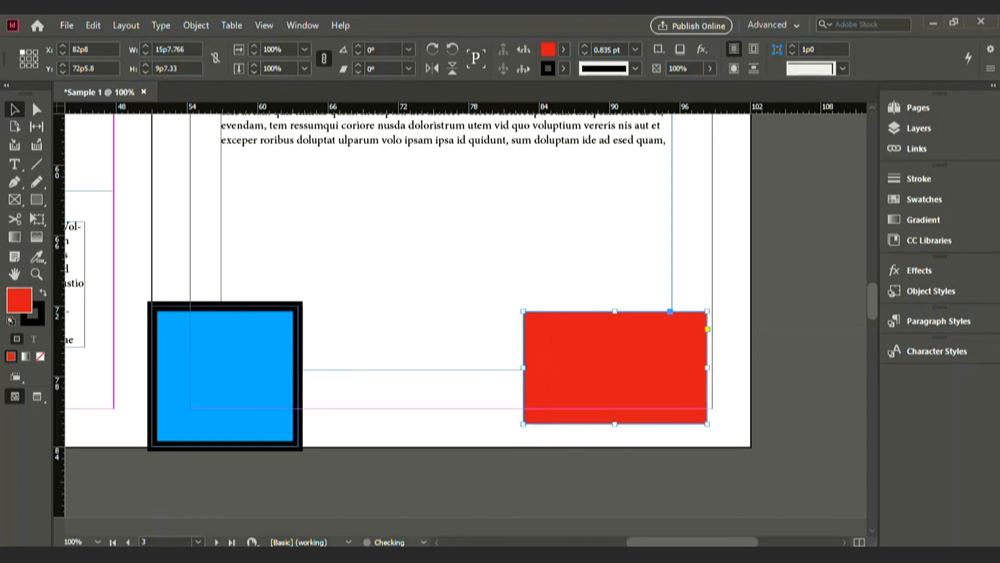
# - Try rotating the red rectangle to -60° and -45°, and undo the rotations
pyautogui.click(376, 49)
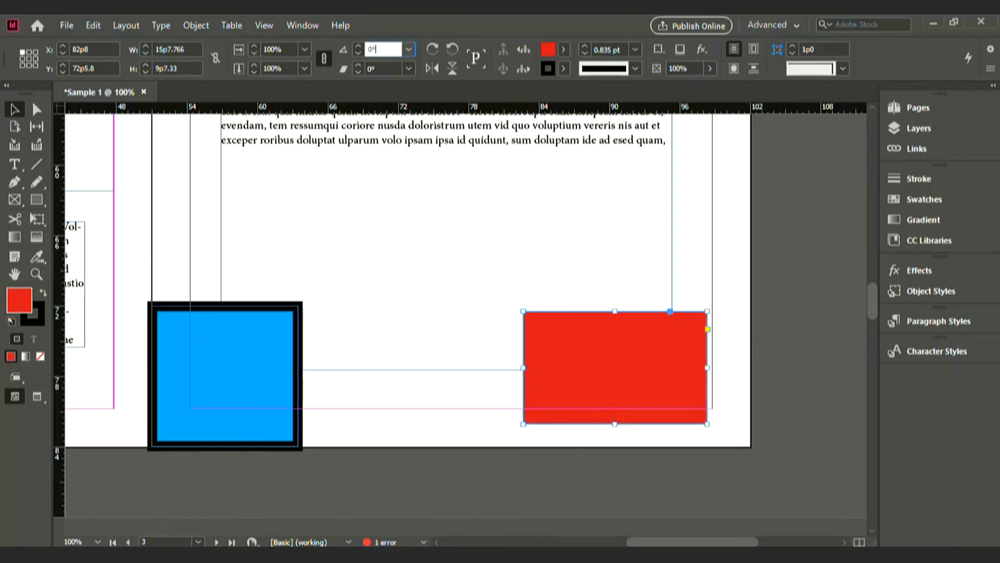
pyautogui.click(408, 49)
pyautogui.click(408, 49)
pyautogui.click(408, 49)
pyautogui.click(390, 127)
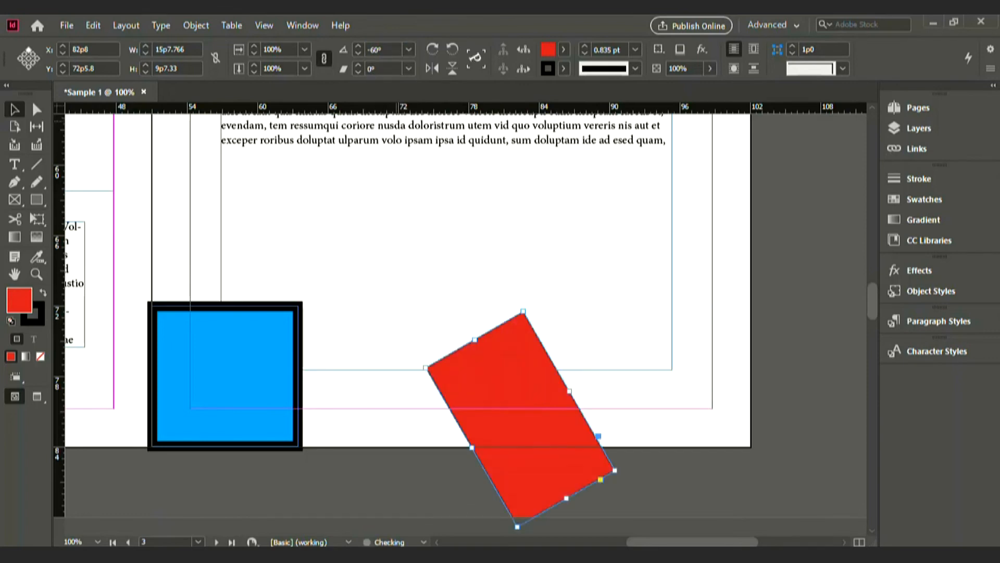
pyautogui.click(409, 49)
pyautogui.click(391, 142)
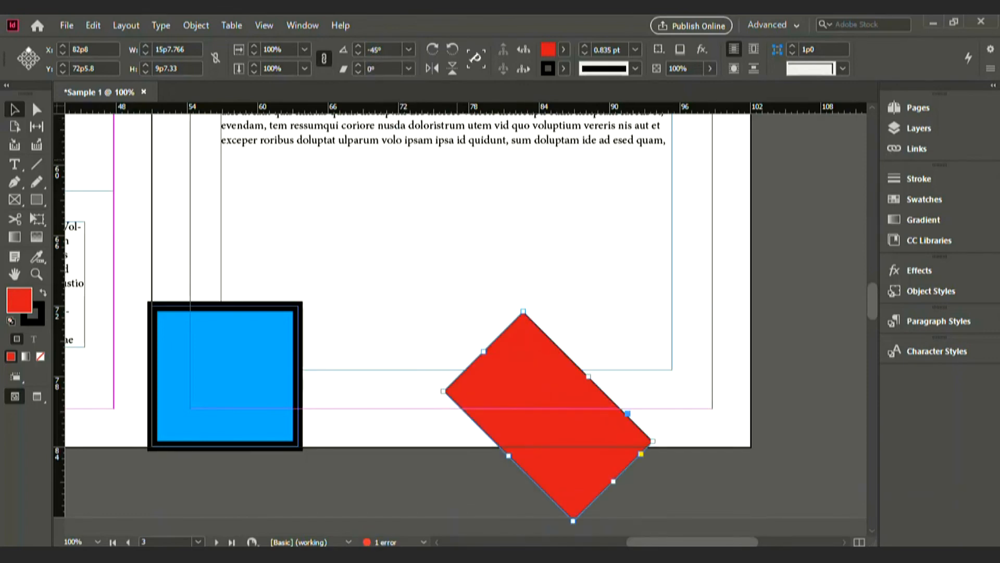
pyautogui.hotkey('ctrl', 'z')
pyautogui.hotkey('ctrl', 'z')
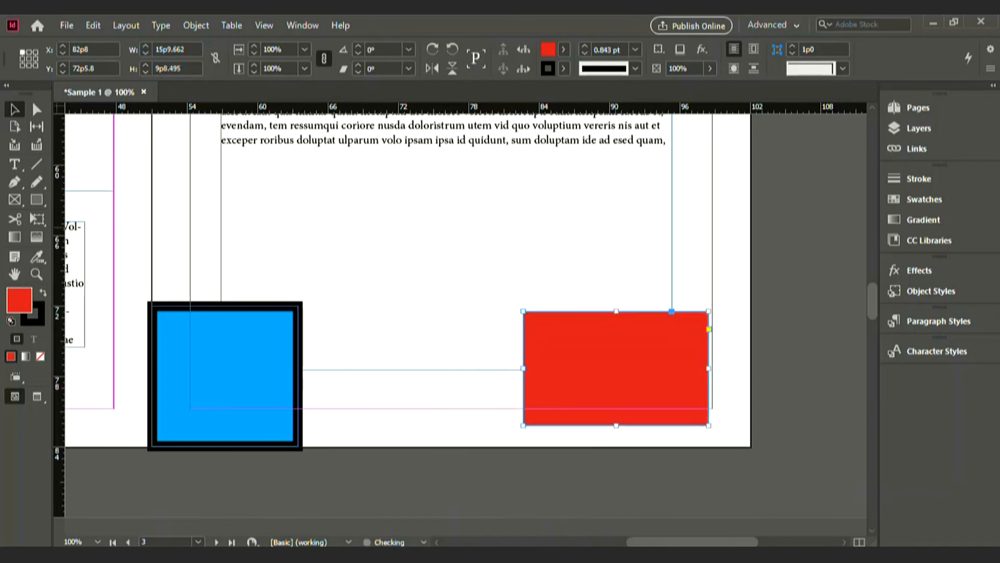
# - Shear the red rectangle by 10°
pyautogui.click(409, 68)
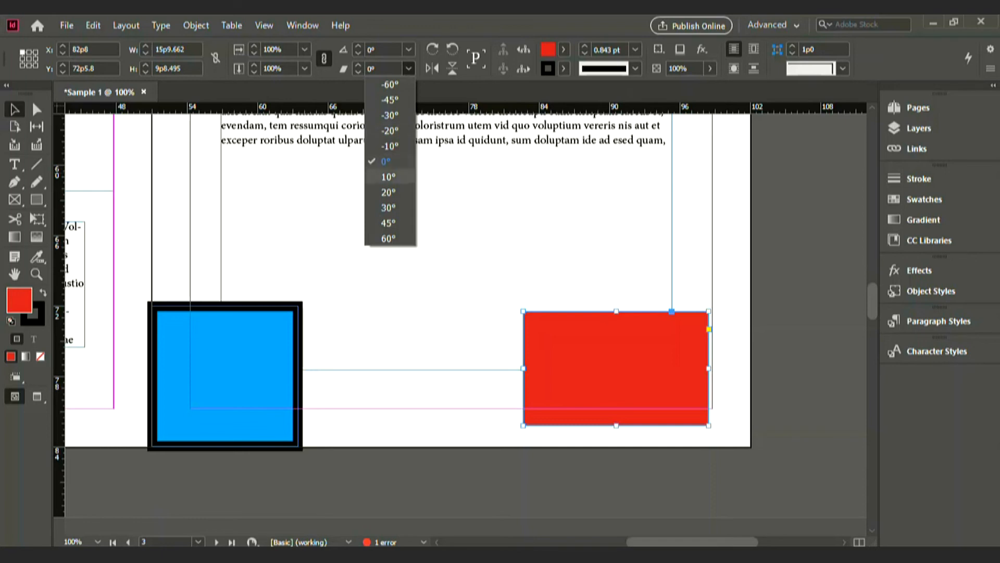
pyautogui.click(388, 176)
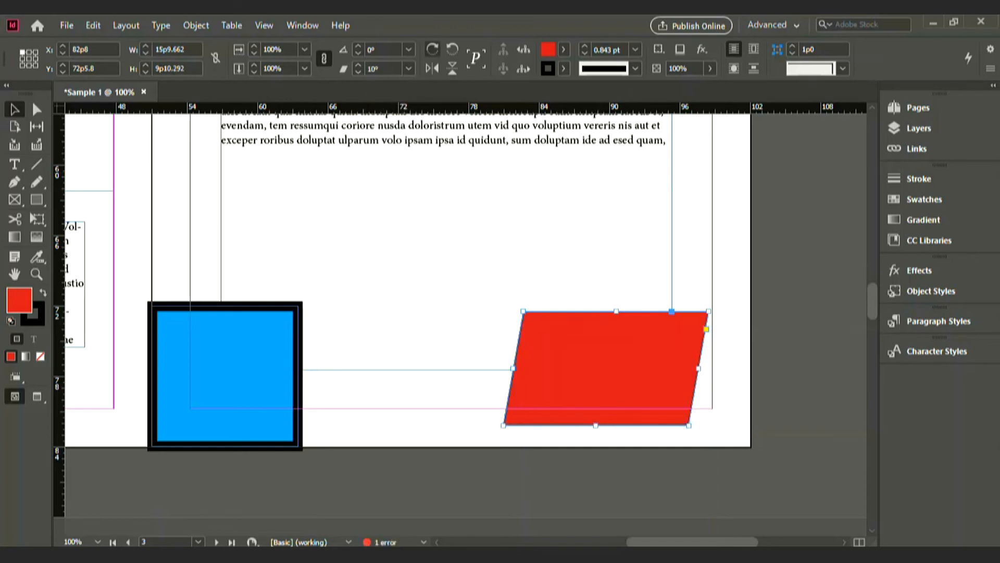
# - Rotate the sheared red shape clockwise in 90° increments through a full turn
pyautogui.click(433, 49)
pyautogui.click(432, 49)
pyautogui.click(433, 50)
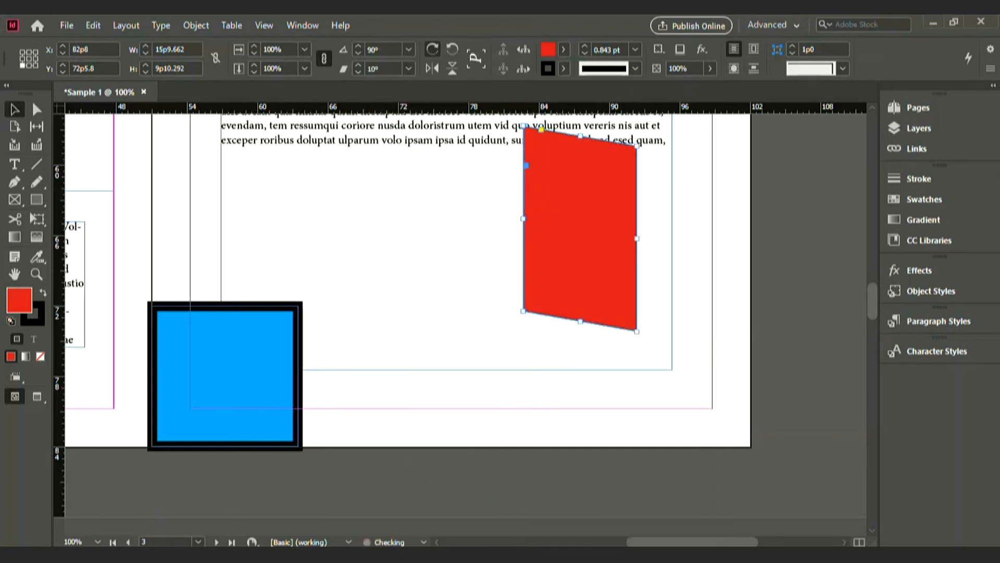
pyautogui.click(432, 49)
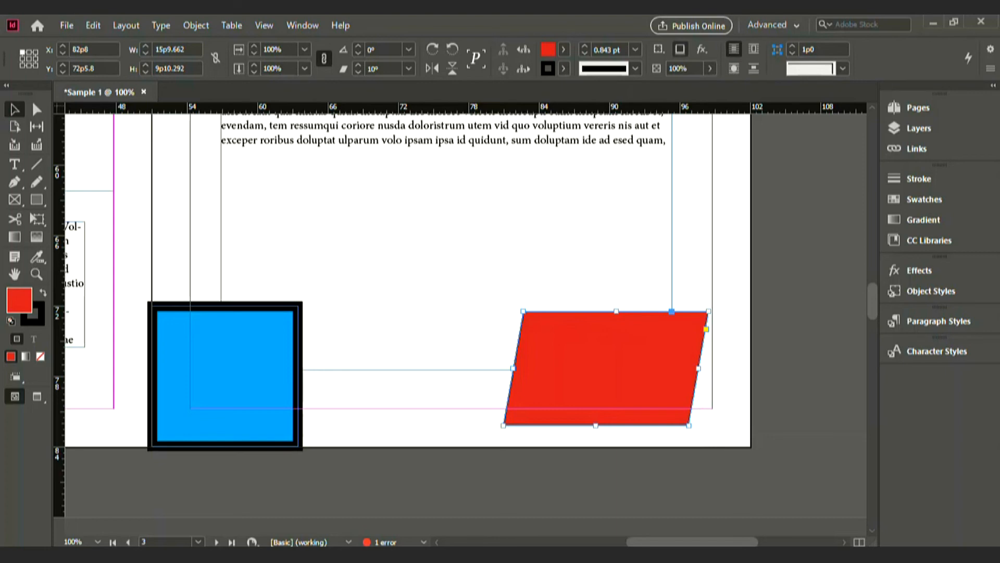
# - Add a drop shadow to the sheared red shape, check the available object effects, and deselect it
pyautogui.click(679, 49)
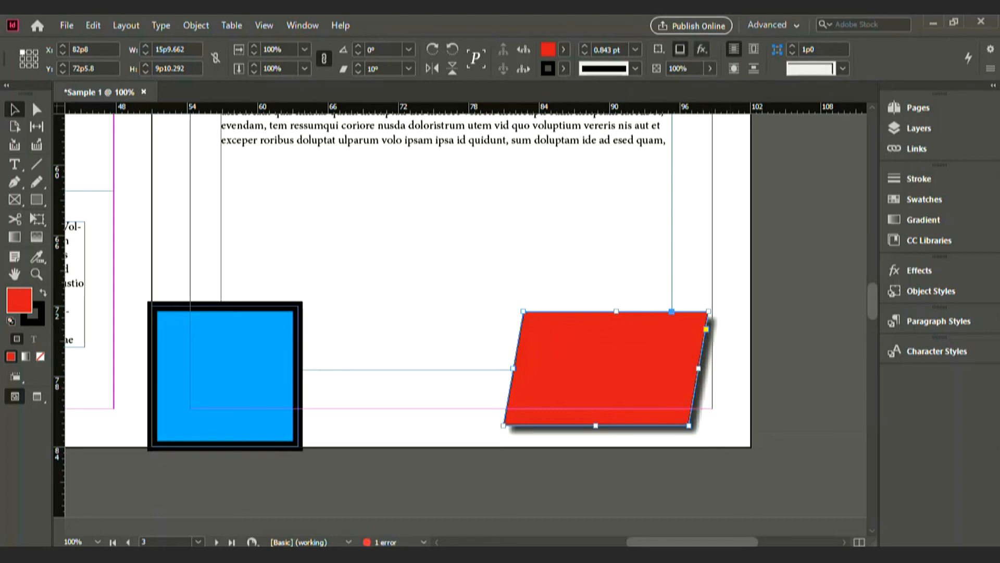
pyautogui.click(701, 49)
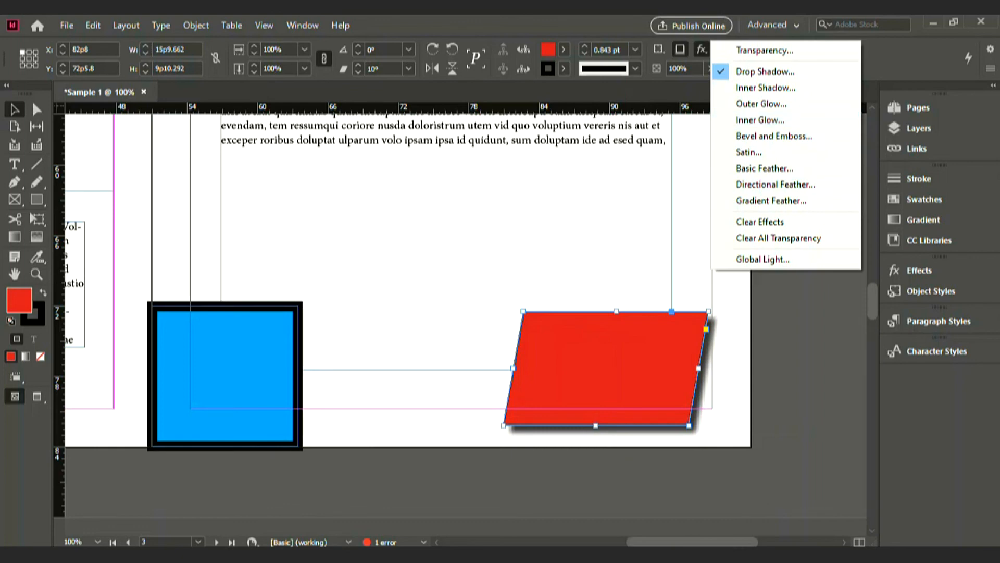
pyautogui.press('Escape')
pyautogui.click(641, 266)
pyautogui.click(739, 271)
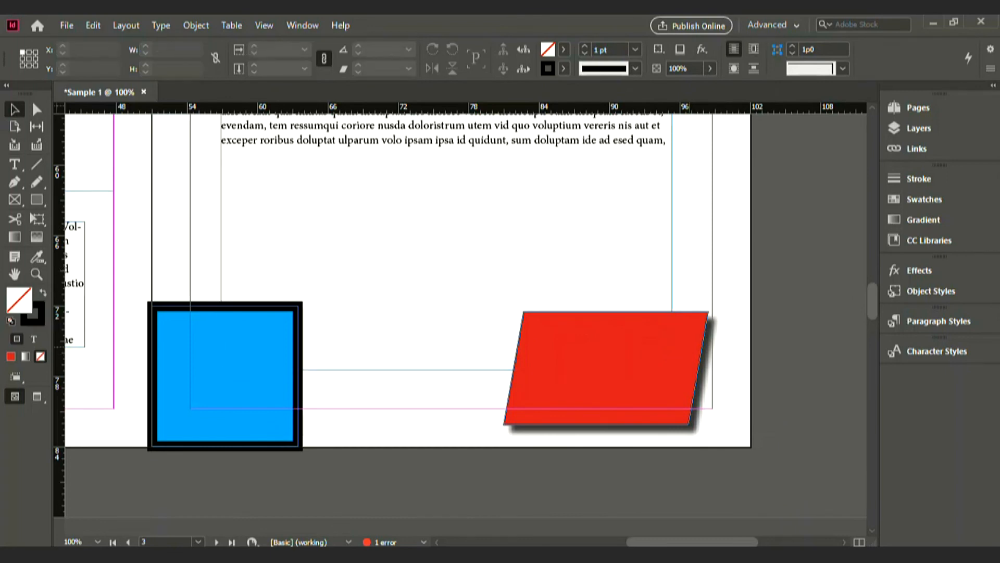
# - Switch the document to Preview screen mode and view the page 2–3 spread and page 1
pyautogui.press('w')
pyautogui.hotkey('ctrl', '-')
pyautogui.hotkey('ctrl', '-')
pyautogui.hotkey('ctrl', '-')
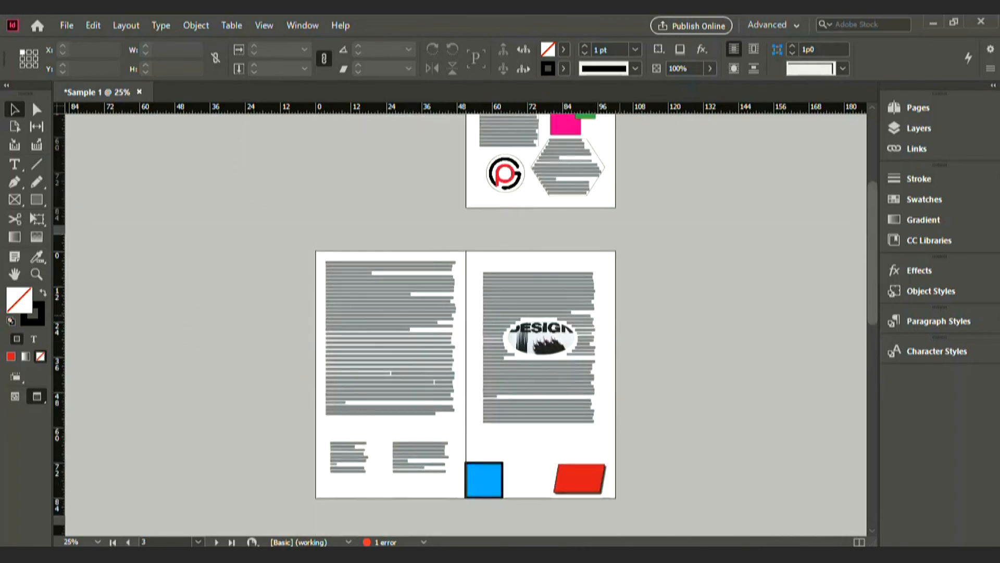
pyautogui.hotkey('ctrl', '=')
pyautogui.hotkey('ctrl', '=')
pyautogui.hotkey('ctrl', '=')
pyautogui.hotkey('ctrl', '-')
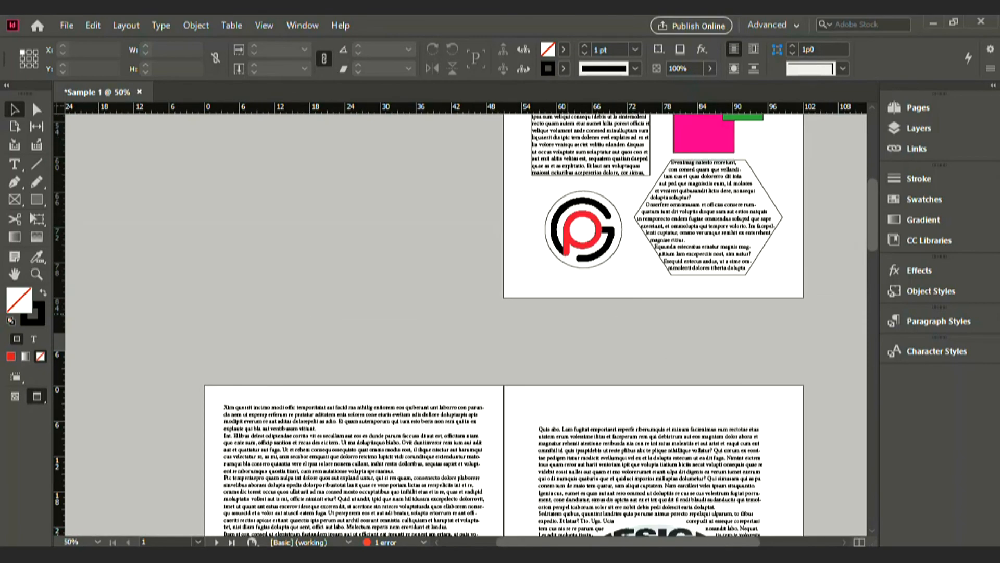
pyautogui.hotkey('ctrl', '-')
pyautogui.hotkey('ctrl', '=')
pyautogui.hotkey('ctrl', '=')
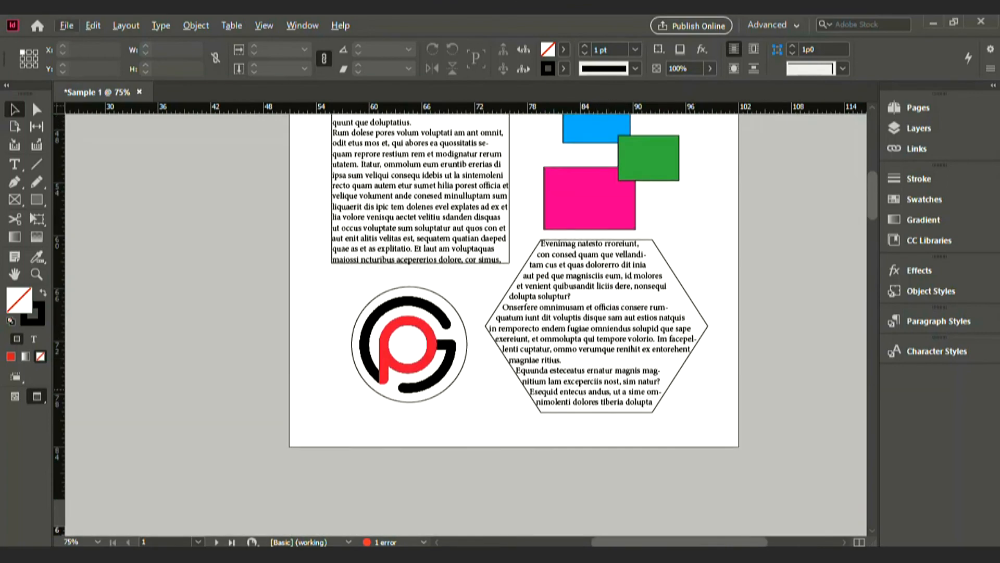
# - Select all objects on page 1, remove their strokes, and deselect them
pyautogui.scroll(3, 513, 324)
pyautogui.hotkey('ctrl', 'a')
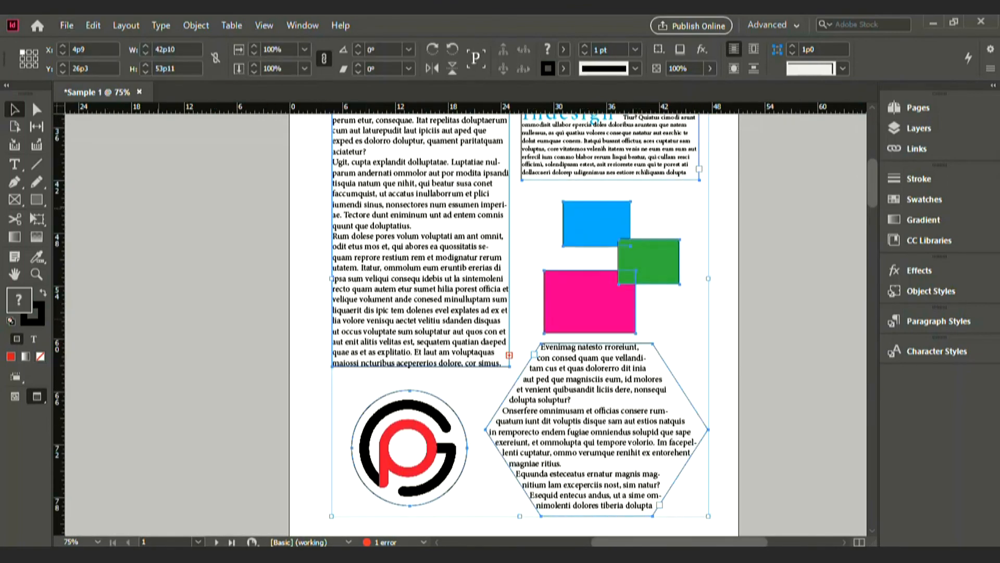
pyautogui.press('x')
pyautogui.press('/')
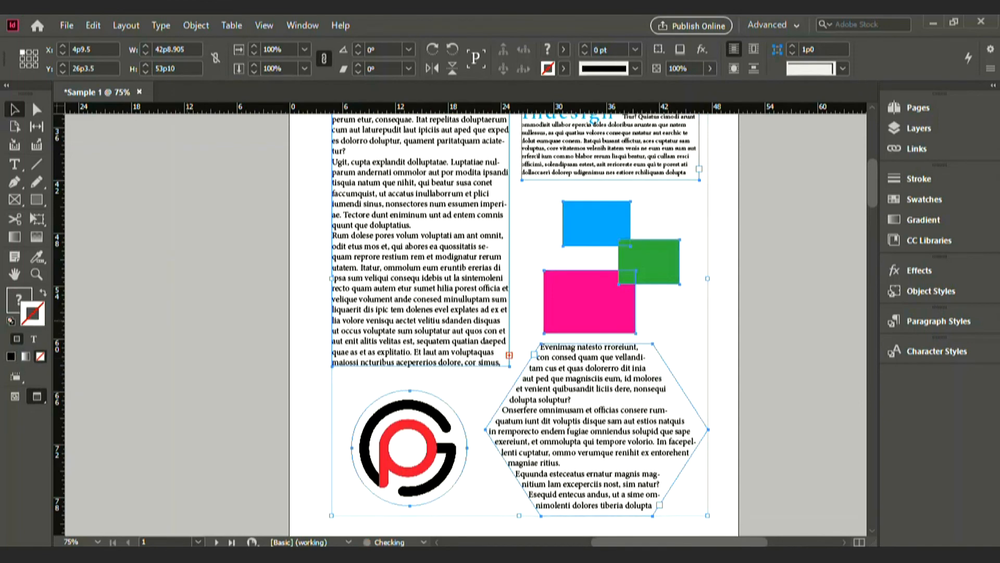
pyautogui.hotkey('ctrl', 'shift', 'a')
# - Review page 1 and the page 2–3 spread in the preview
pyautogui.scroll(-2, 554, 322)
pyautogui.scroll(-1, 453, 255)
pyautogui.scroll(1, 453, 256)
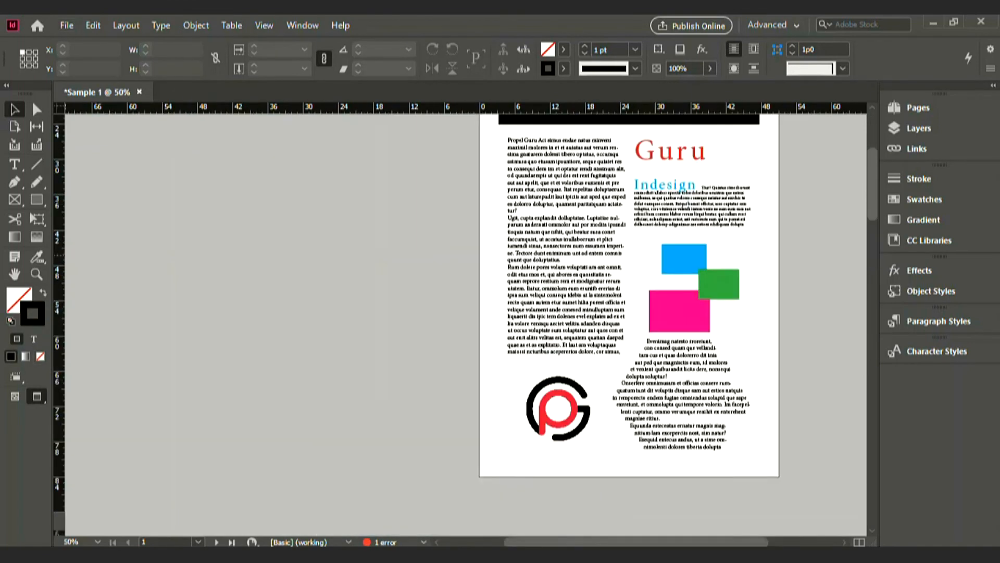
pyautogui.scroll(3, 464, 323)
pyautogui.hscroll(3, 464, 323)
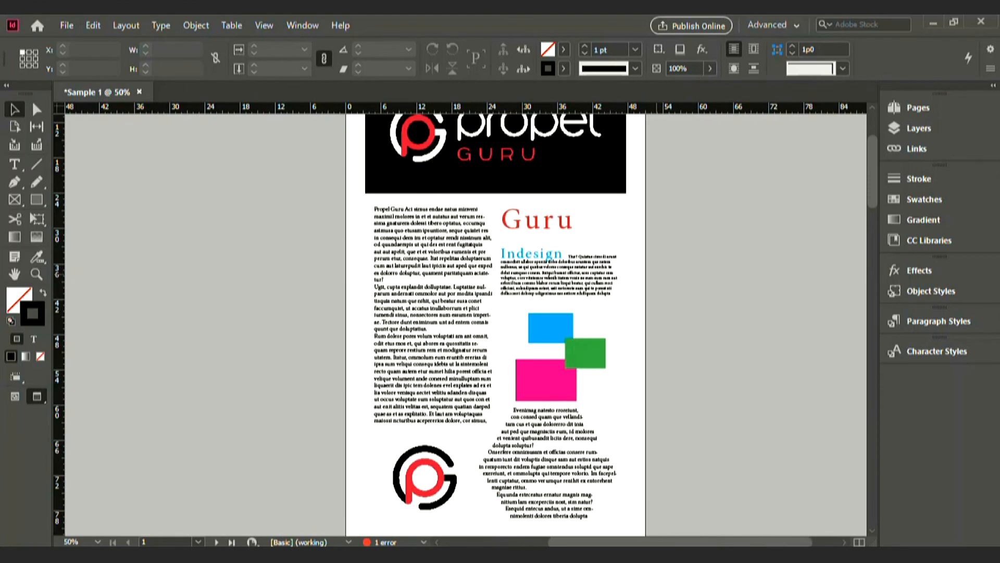
pyautogui.scroll(-1, 625, 271)
pyautogui.scroll(-3, 625, 297)
pyautogui.scroll(1, 633, 297)
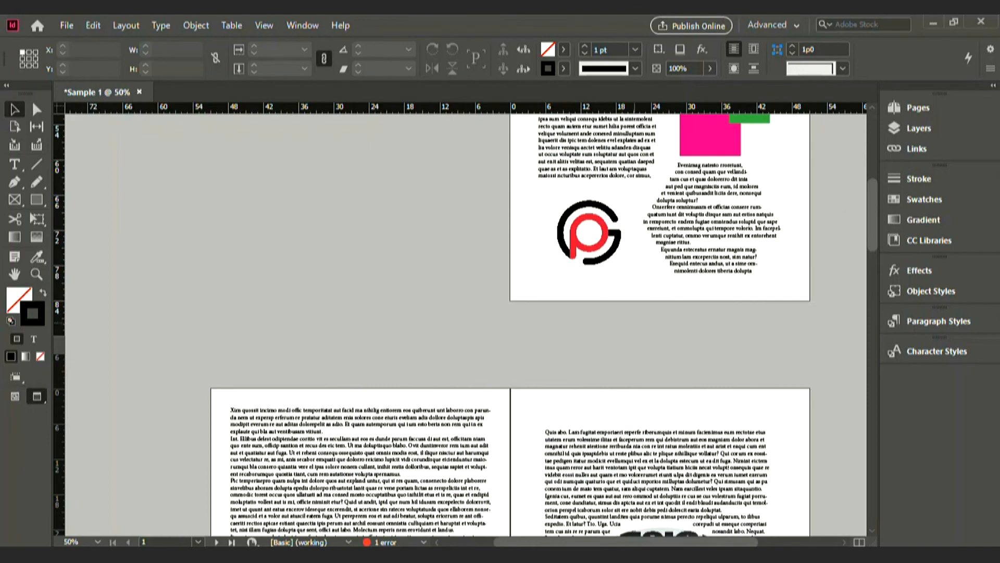
pyautogui.scroll(-2, 464, 323)
pyautogui.hscroll(3, 463, 323)
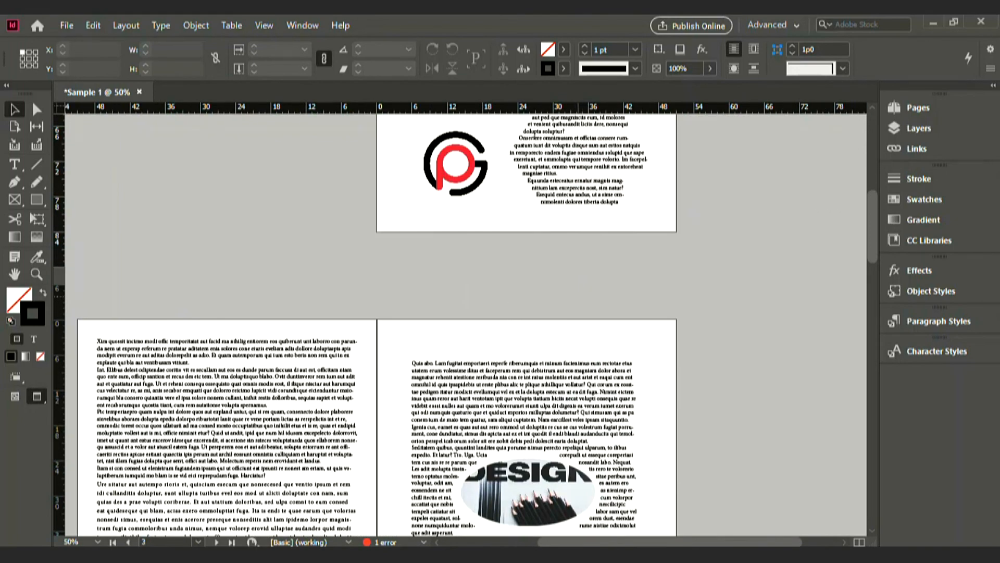
# - Start exporting the document to the Desktop with the file name PropelGuru
pyautogui.click(66, 25)
pyautogui.click(95, 299)
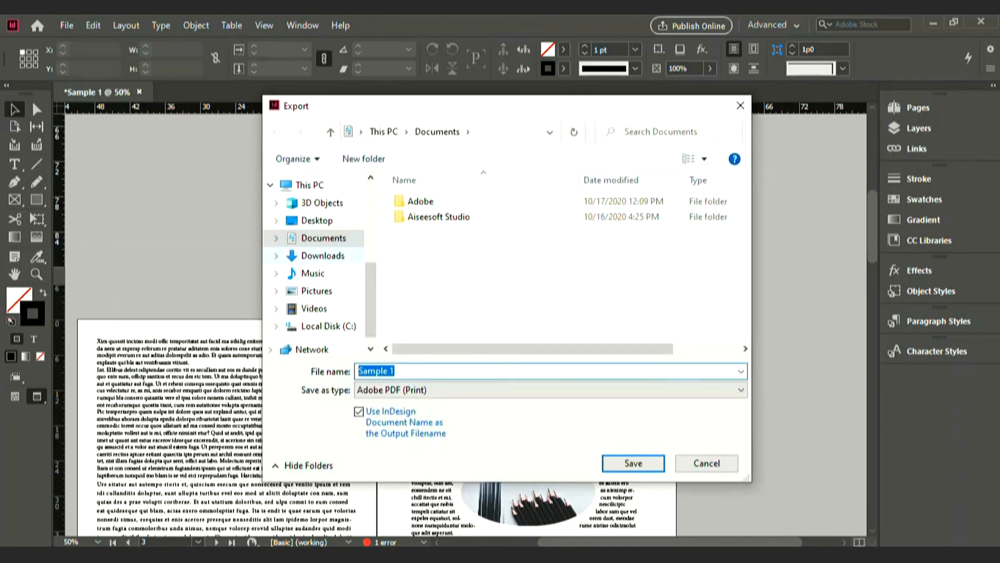
pyautogui.click(317, 221)
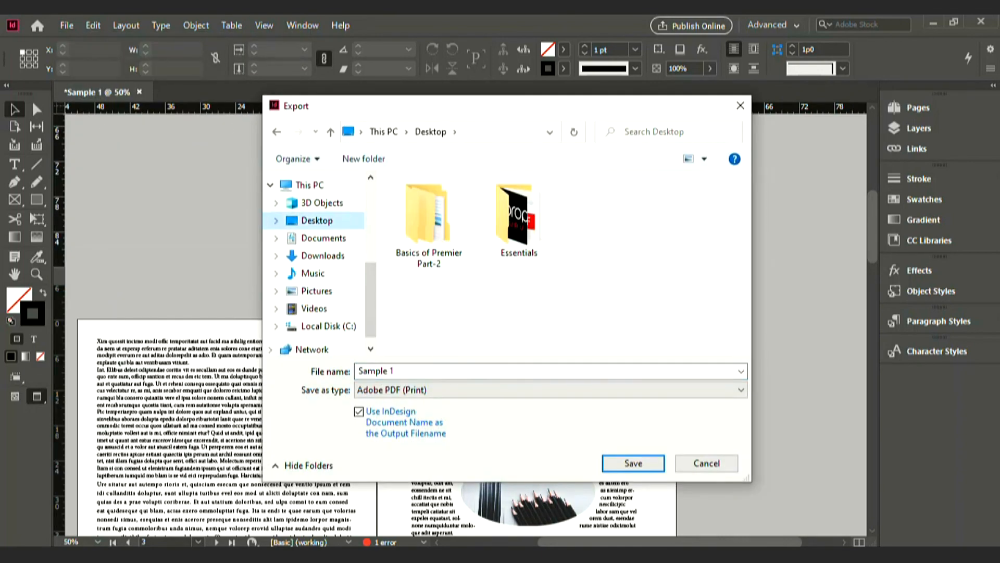
pyautogui.click(377, 371)
pyautogui.write('Pr')
pyautogui.press('BackSpace')
pyautogui.press('BackSpace')
pyautogui.write('PropelGuru')
# - Look through the file formats available for the export, such as EPS, EPUB, HTML, JPEG and PNG
pyautogui.click(550, 389)
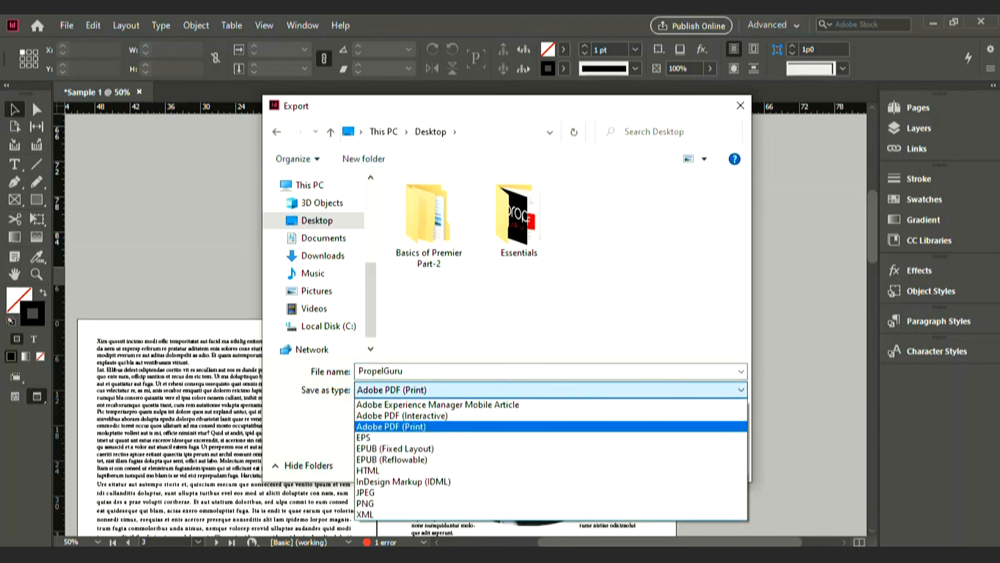
pyautogui.press('Down')
pyautogui.press('Down')
pyautogui.press('Down')
pyautogui.press('Down')
pyautogui.press('Down')
pyautogui.press('Down')
pyautogui.press('Down')
pyautogui.press('Down')
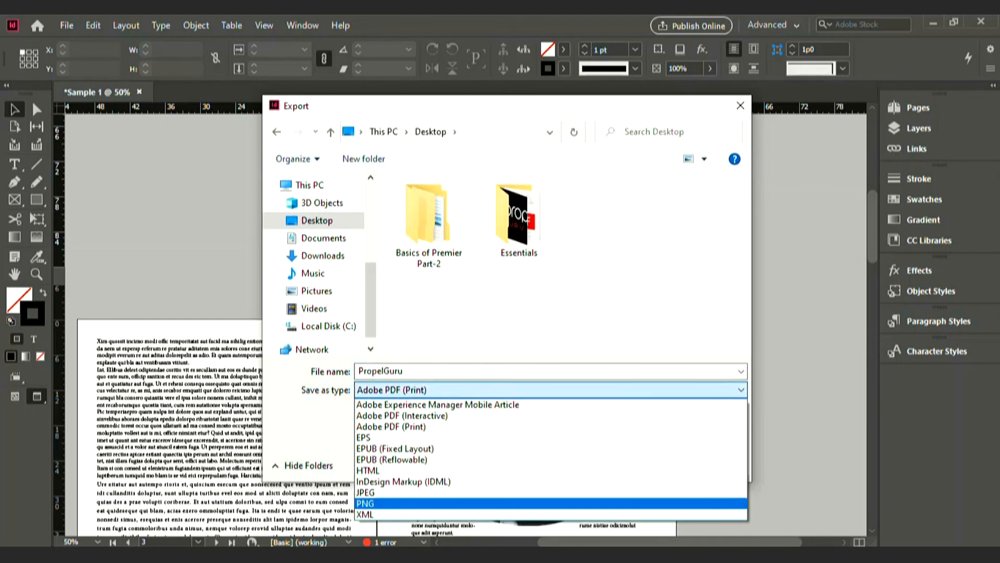
pyautogui.press('Up')
pyautogui.press('Up')
pyautogui.press('Up')
pyautogui.press('Up')
pyautogui.press('Up')
pyautogui.press('Up')
pyautogui.press('Up')
pyautogui.press('Up')
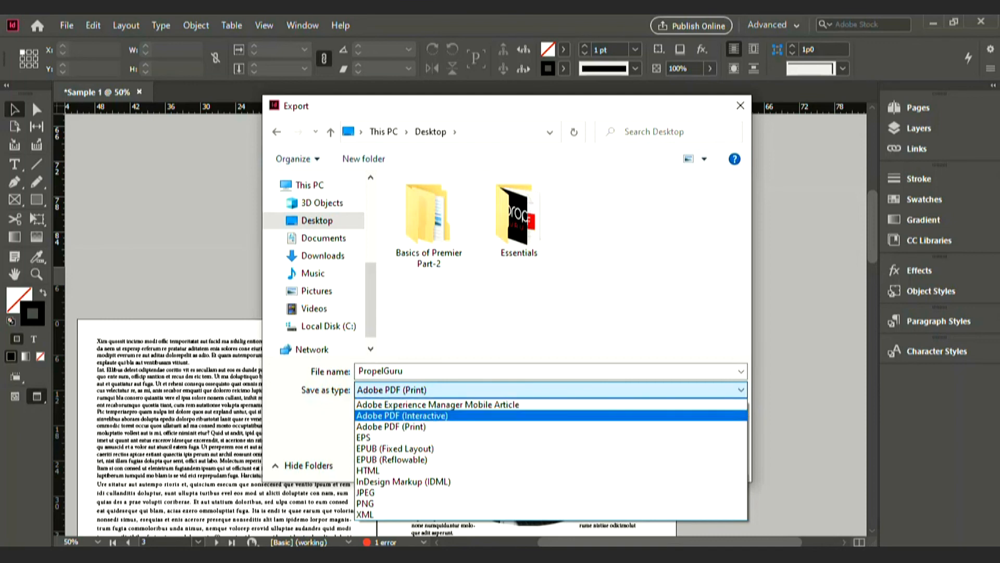
pyautogui.press('Down')
pyautogui.press('Down')
pyautogui.press('Down')
pyautogui.press('Up')
pyautogui.press('Down')
pyautogui.press('Down')
pyautogui.press('Down')
pyautogui.press('Down')
pyautogui.press('Down')
pyautogui.press('Down')
pyautogui.press('Up')
pyautogui.press('Up')
pyautogui.press('Up')
pyautogui.press('Up')
pyautogui.press('Up')
pyautogui.press('Up')
pyautogui.press('Down')
pyautogui.press('Down')
pyautogui.press('Down')
pyautogui.press('Up')
pyautogui.press('Up')
pyautogui.press('Up')
pyautogui.press('Up')
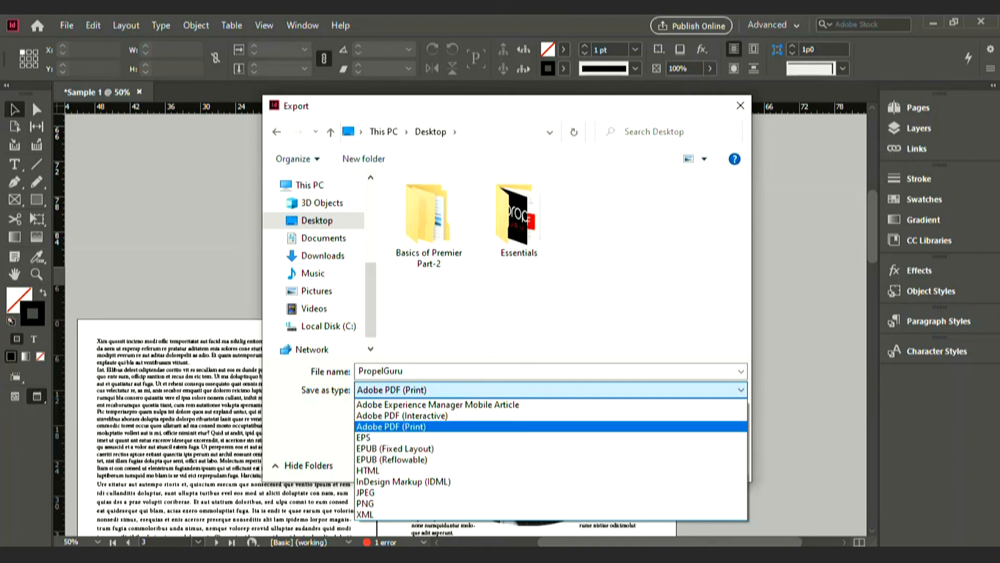
# - Save the export as Adobe PDF (Print) and export all pages with the High Quality Print preset
pyautogui.press('Return')
pyautogui.press('Return')
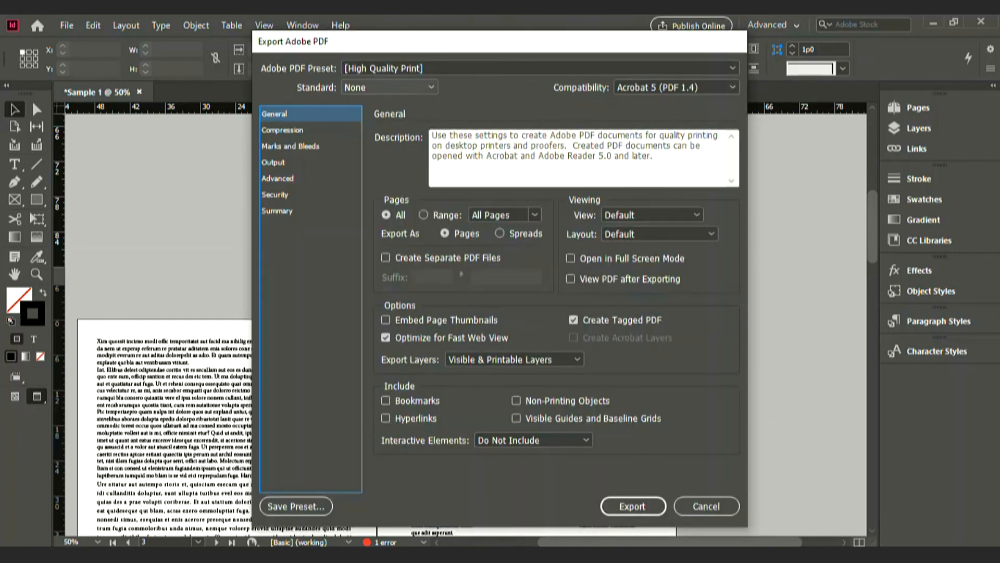
pyautogui.press('Return')
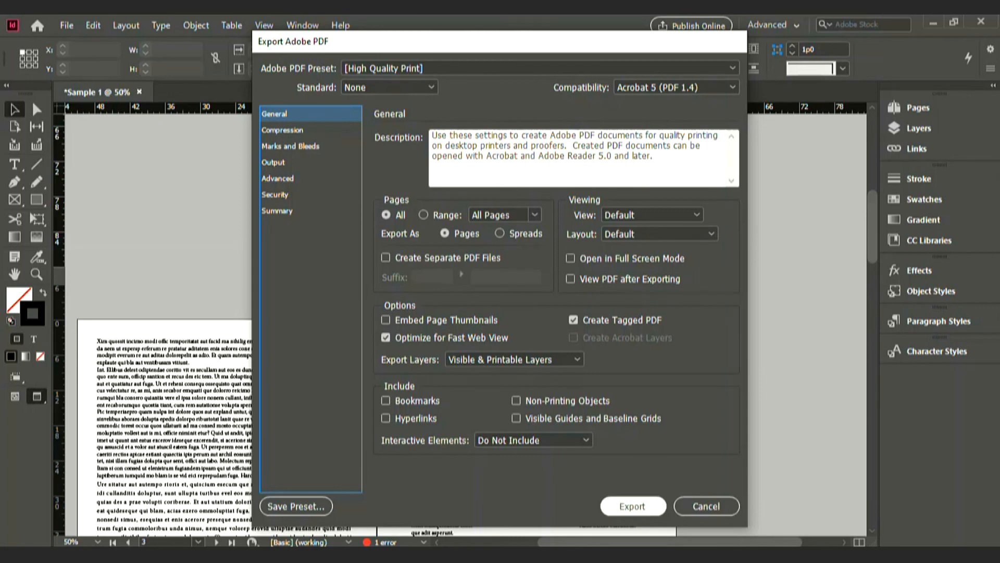
pyautogui.press('Return')
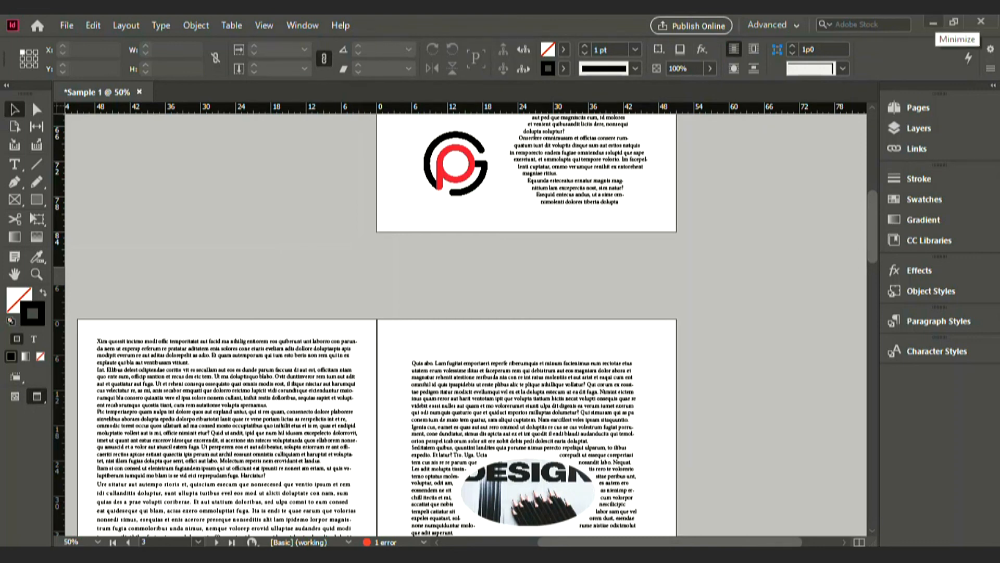
# - Minimize InDesign, open the exported PropelGuru PDF from the desktop and review its pages
pyautogui.click(933, 23)
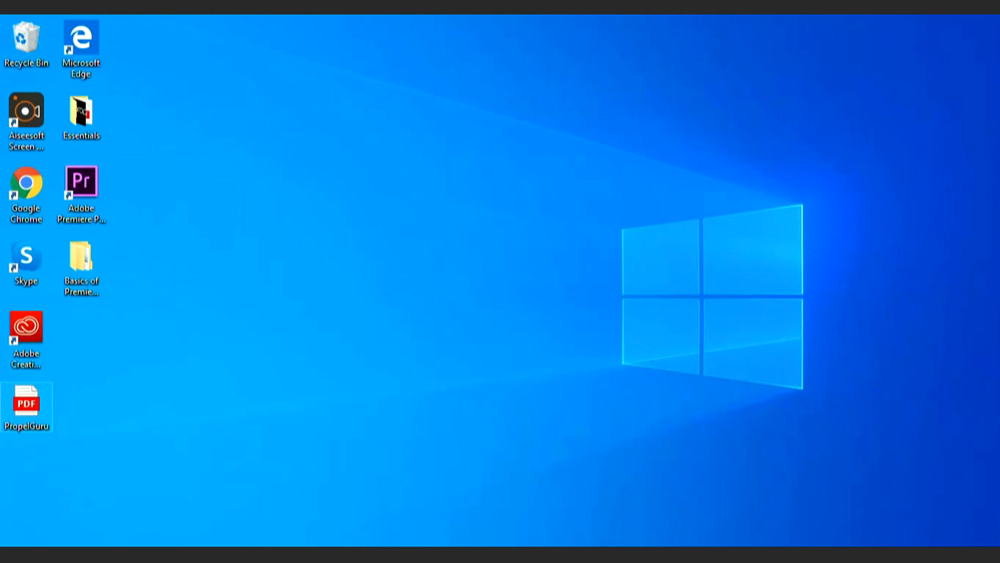
pyautogui.doubleClick(26, 403)
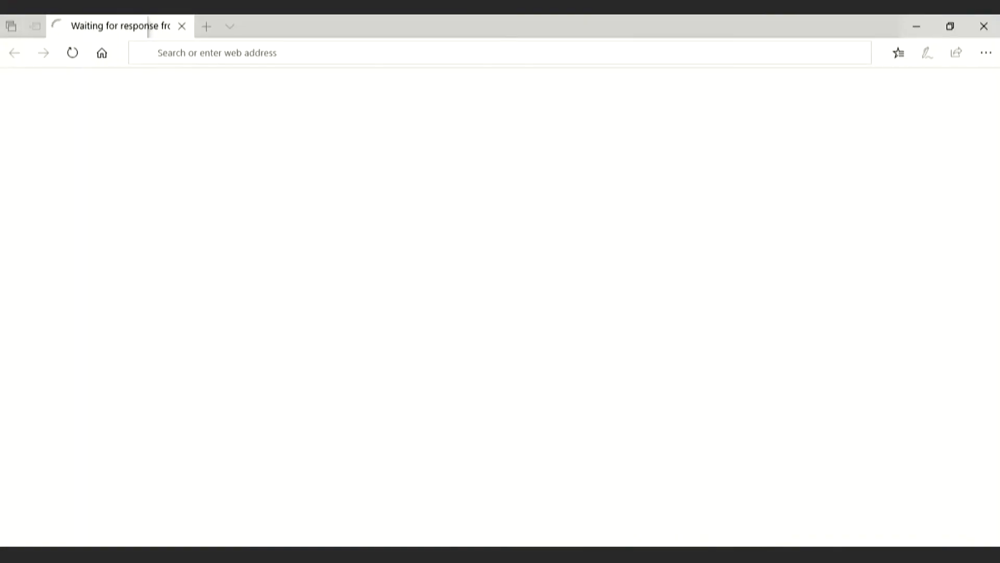
pyautogui.scroll(-4, 500, 322)
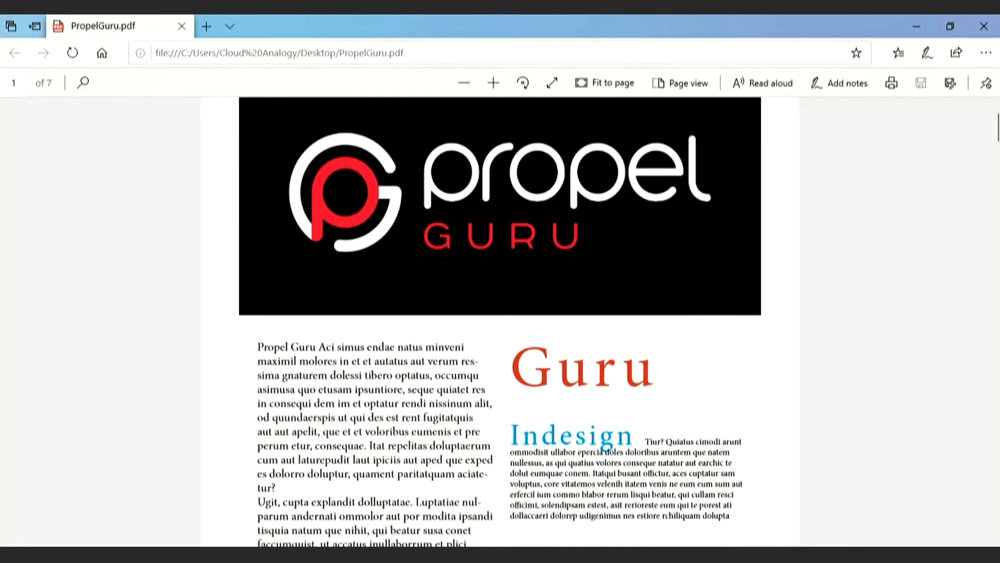
pyautogui.scroll(-6, 500, 322)
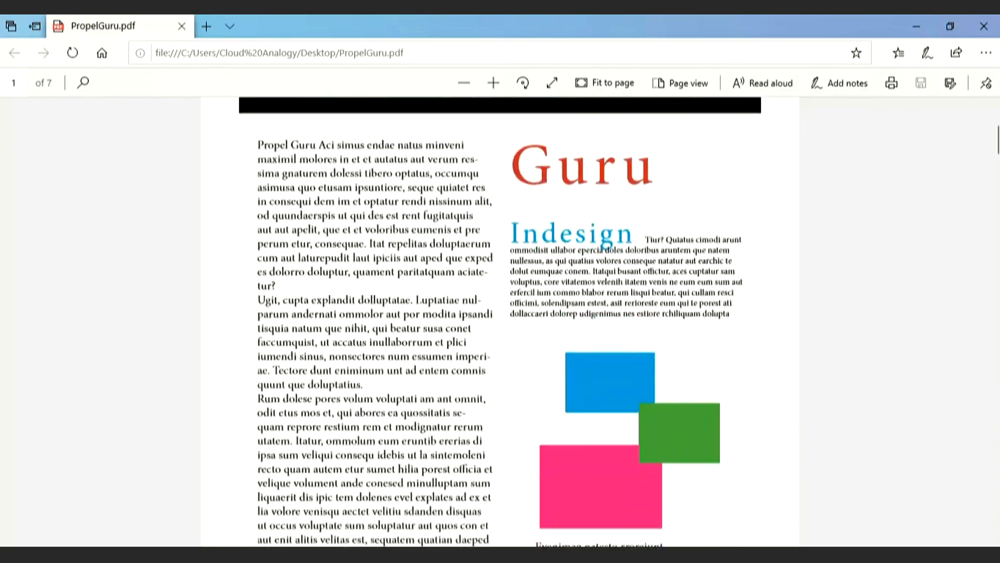
pyautogui.scroll(-12, 500, 322)
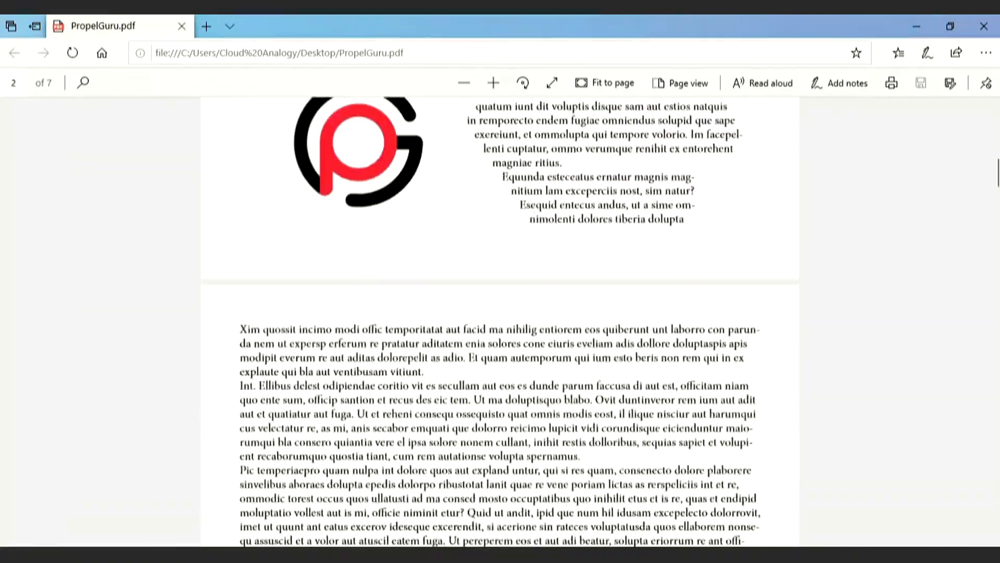
pyautogui.scroll(-12, 500, 322)
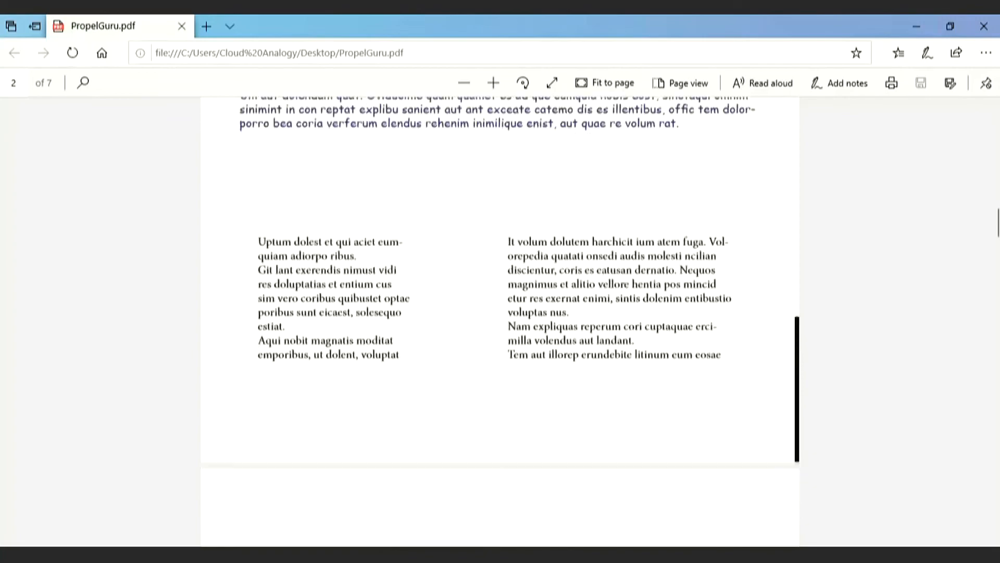
pyautogui.scroll(-12, 501, 322)
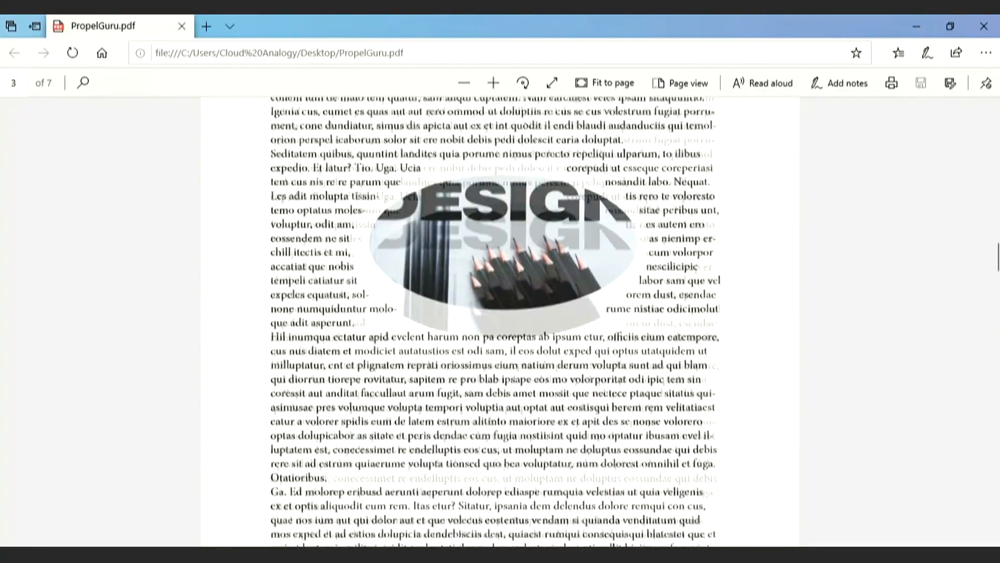
pyautogui.scroll(-8, 500, 322)
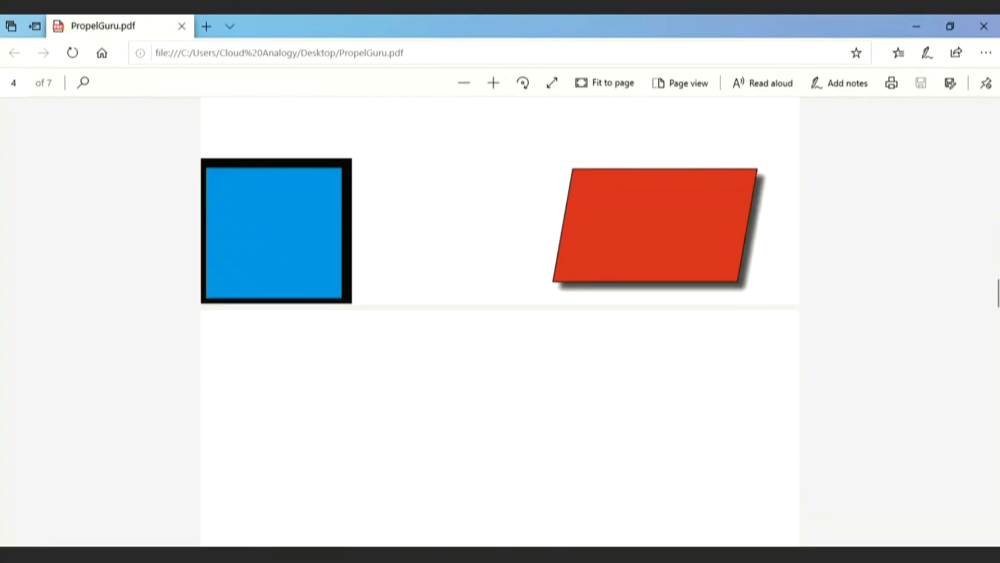
pyautogui.scroll(-2, 500, 322)
pyautogui.scroll(-10, 500, 322)
pyautogui.scroll(-6, 500, 322)
pyautogui.scroll(8, 500, 322)
pyautogui.scroll(15, 500, 322)
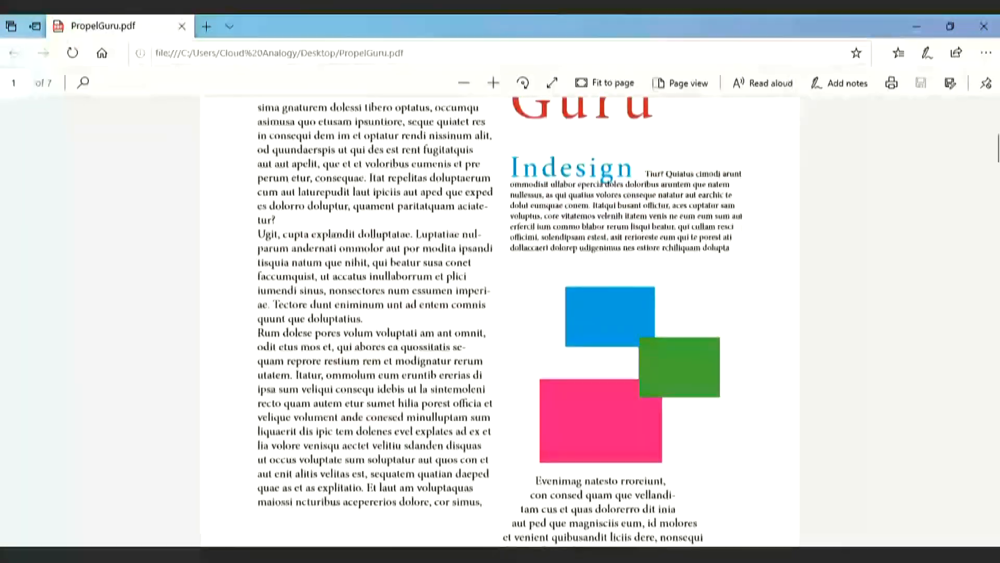
pyautogui.scroll(5, 500, 322)
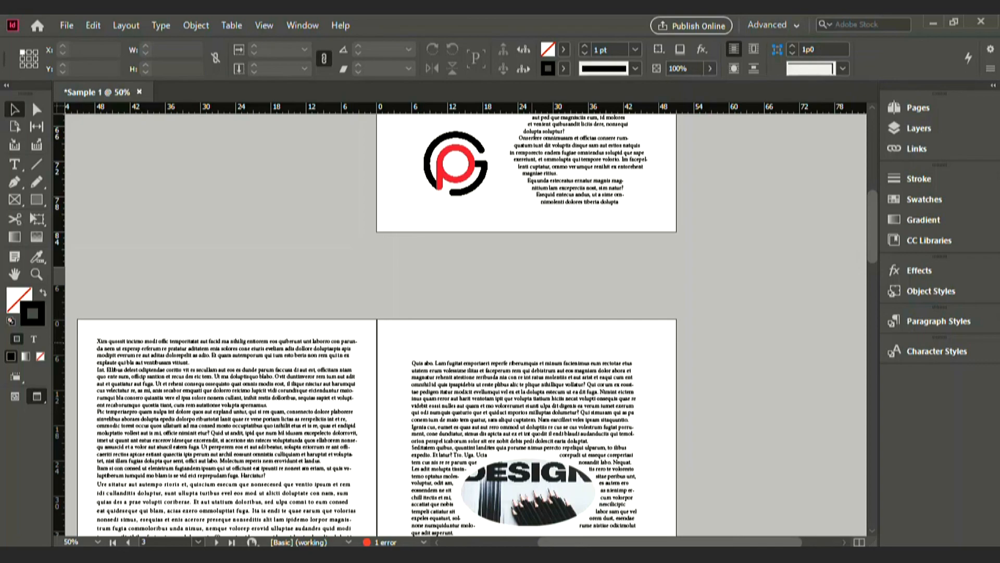
pyautogui.scroll(2, 537, 342)
pyautogui.scroll(-5, 536, 342)
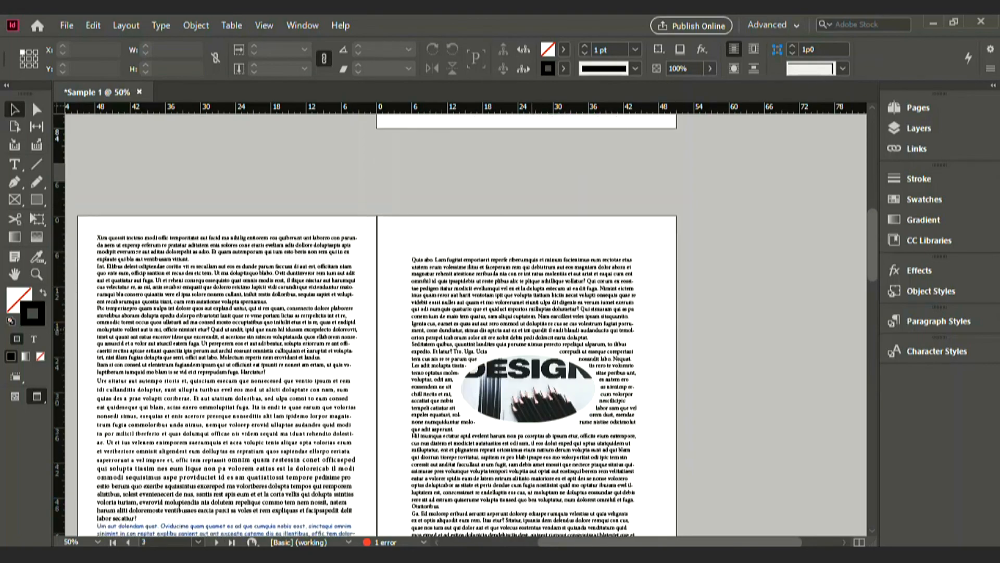
pyautogui.scroll(2, 536, 341)
pyautogui.scroll(5, 469, 323)
pyautogui.scroll(3, 469, 323)
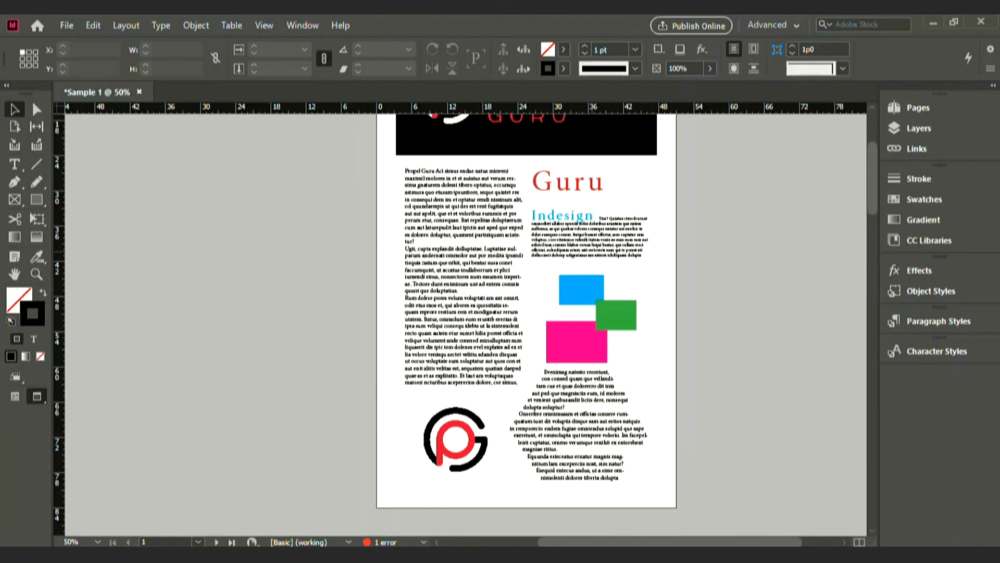
pyautogui.scroll(1, 469, 323)
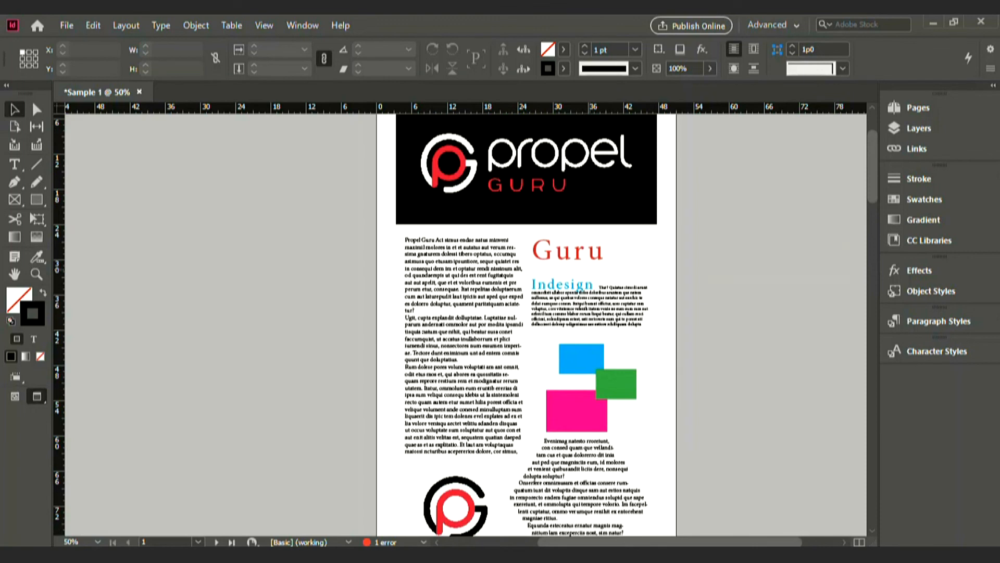